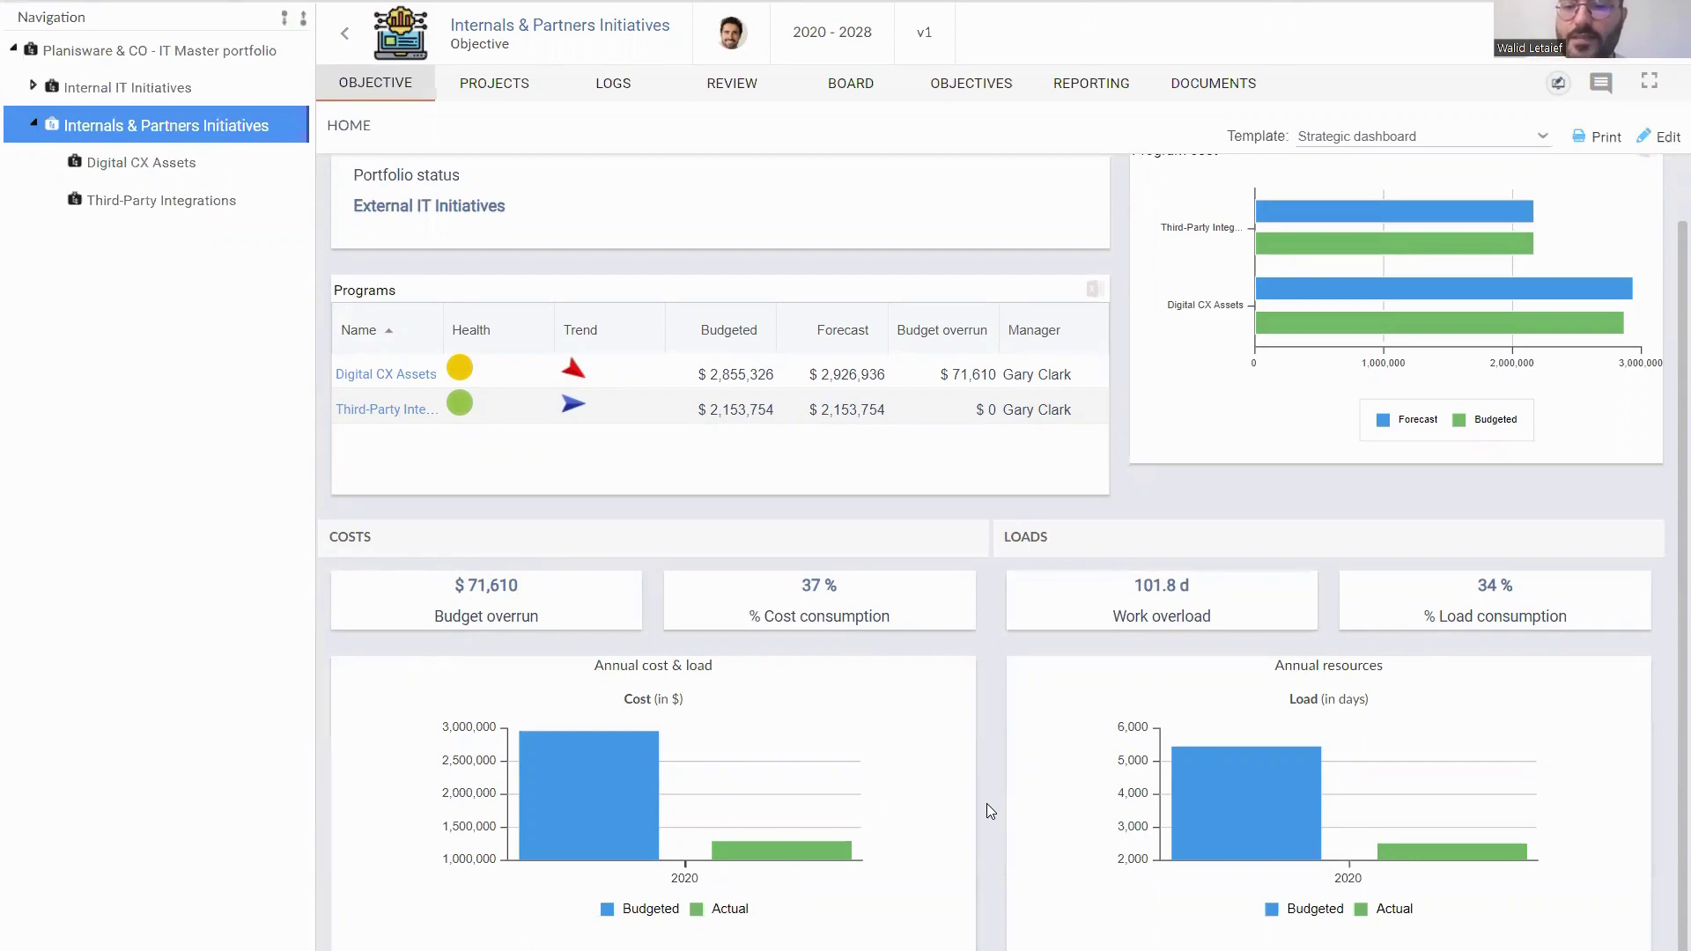
Open the Digital CX Assets program and view its resource allocation, project progress and project status charts.
mouse_move(1513, 786)
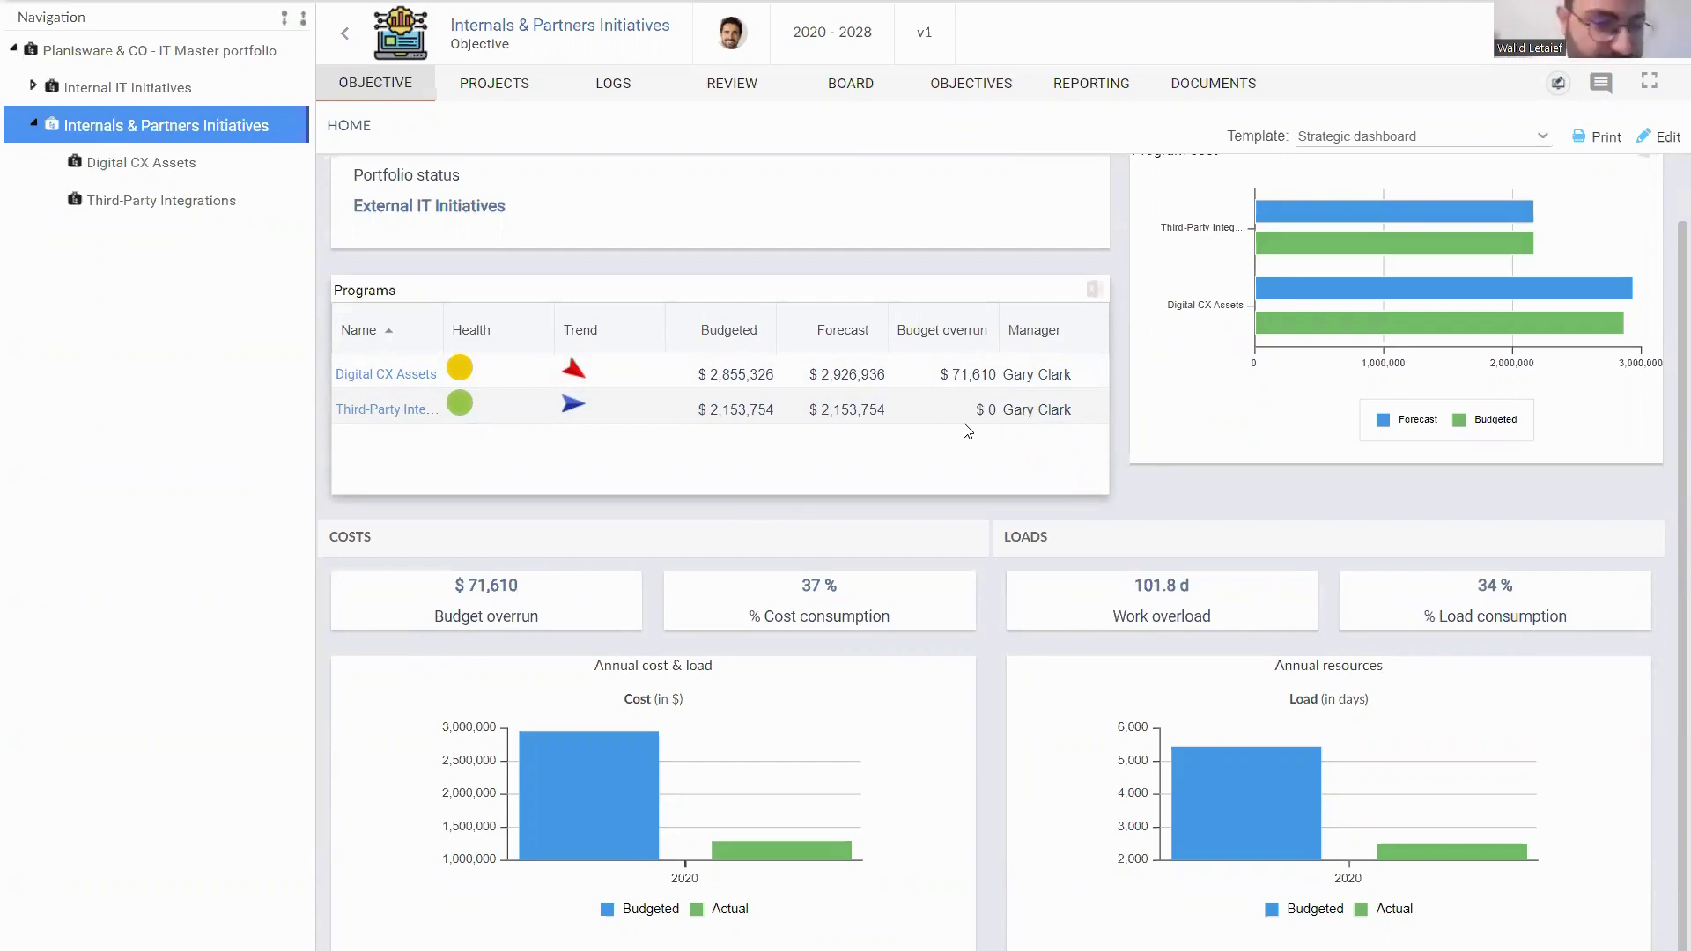
click(385, 374)
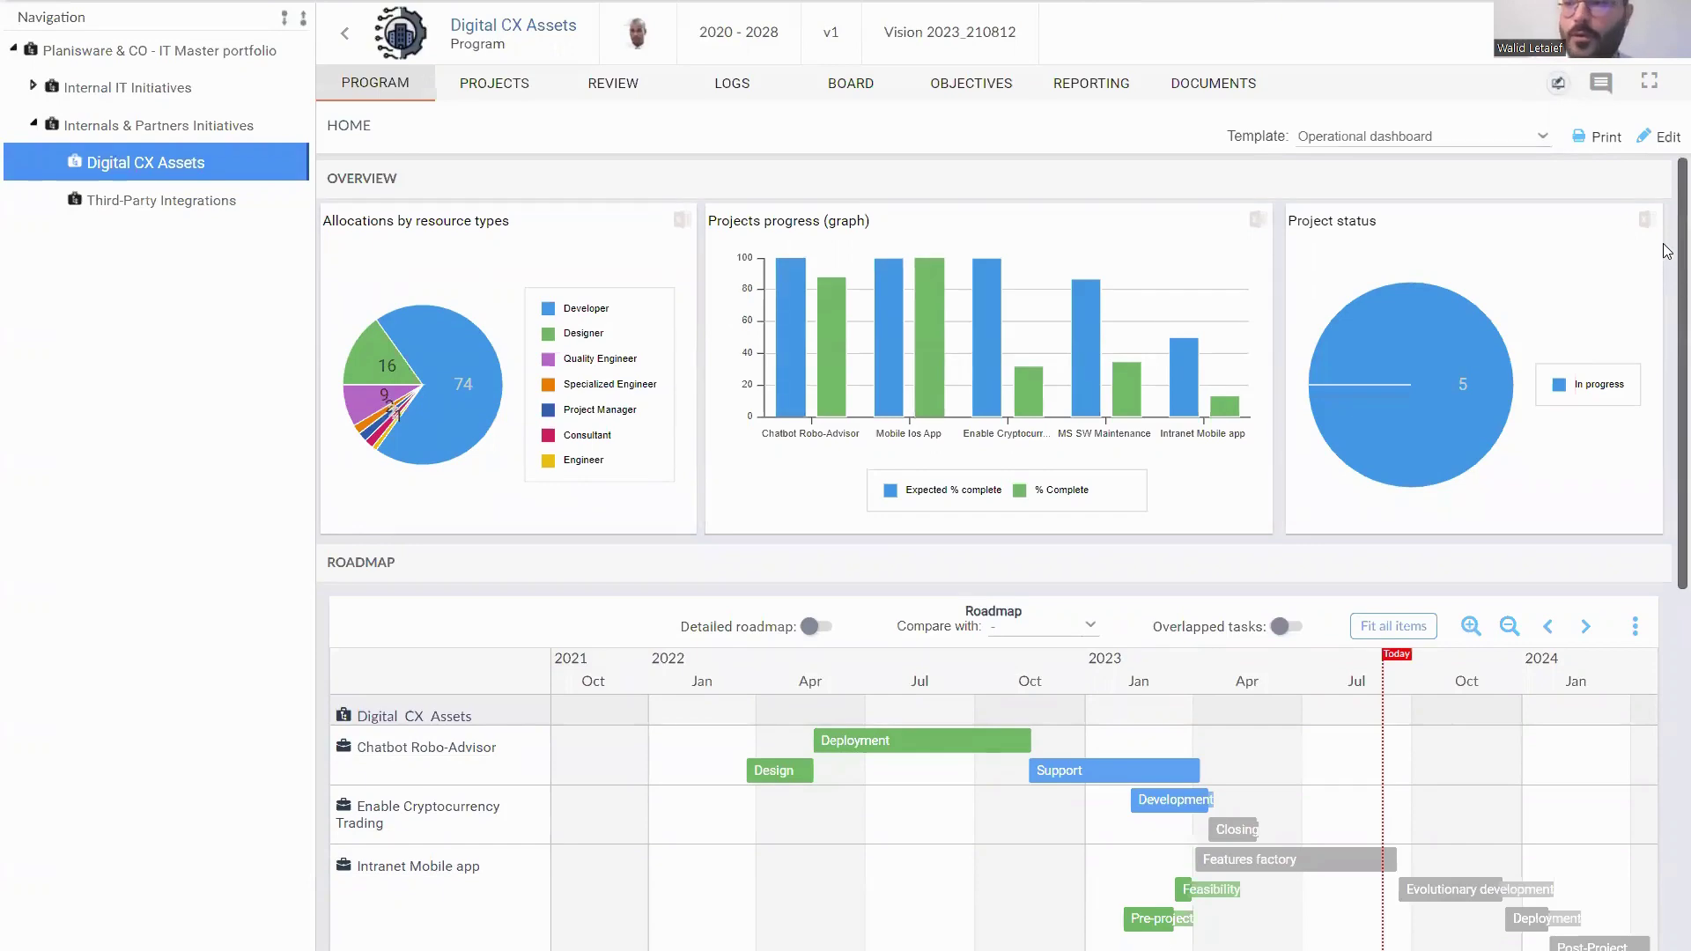
scroll(1667, 251, down, 6)
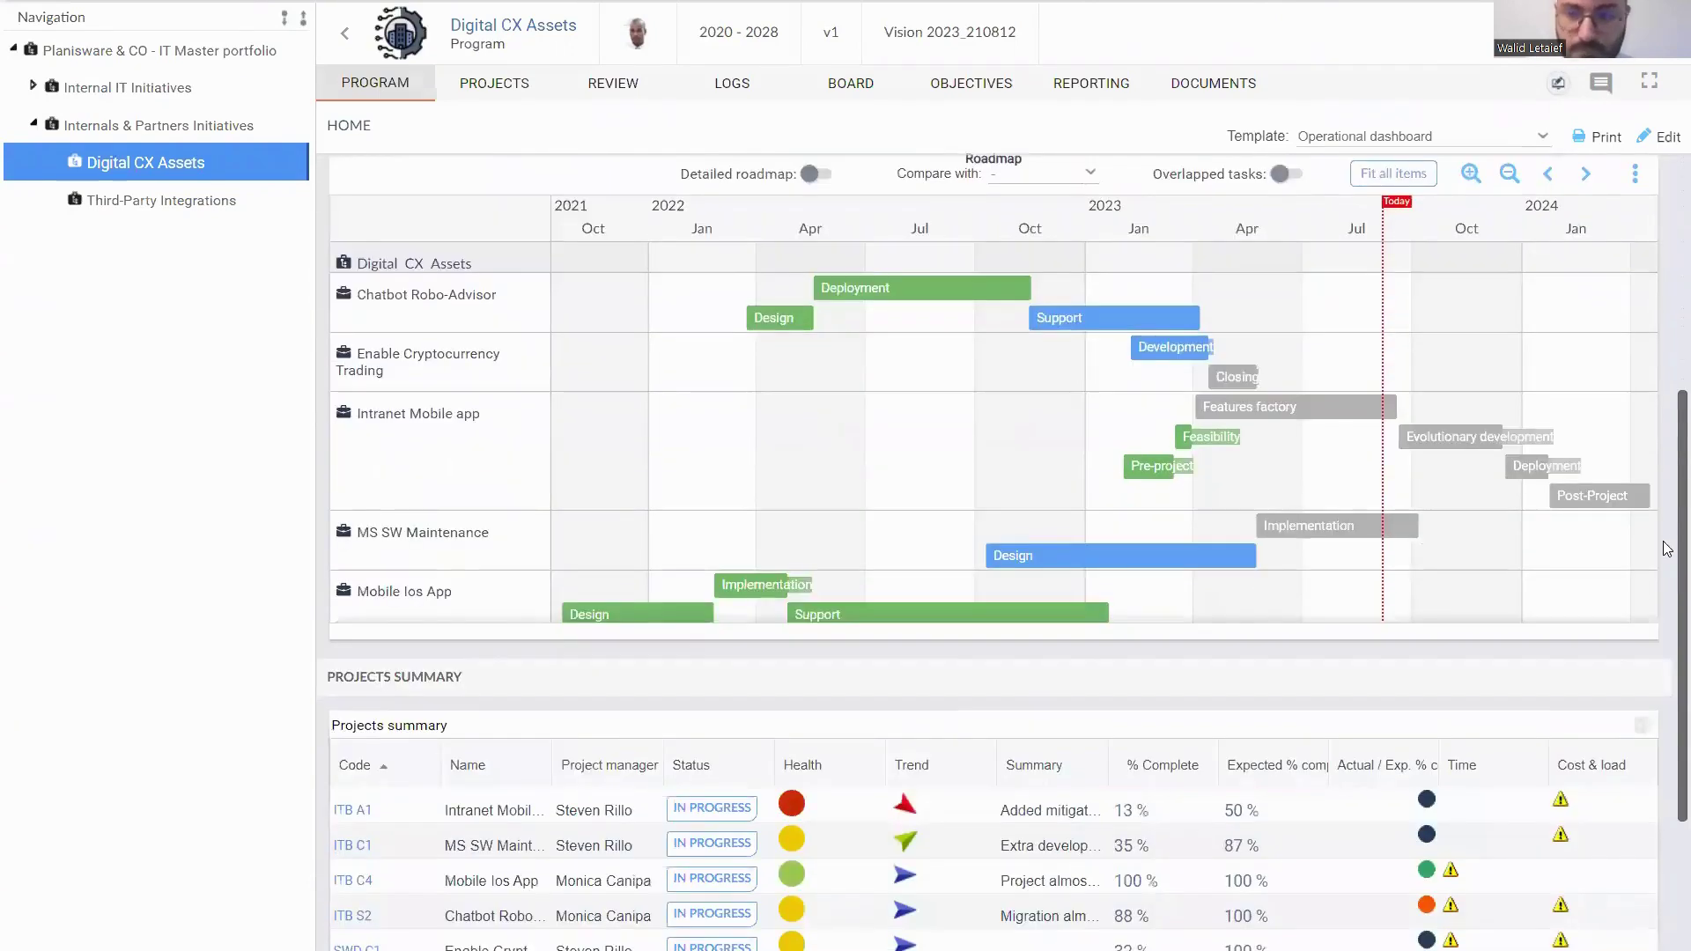
scroll(1668, 265, up, 6)
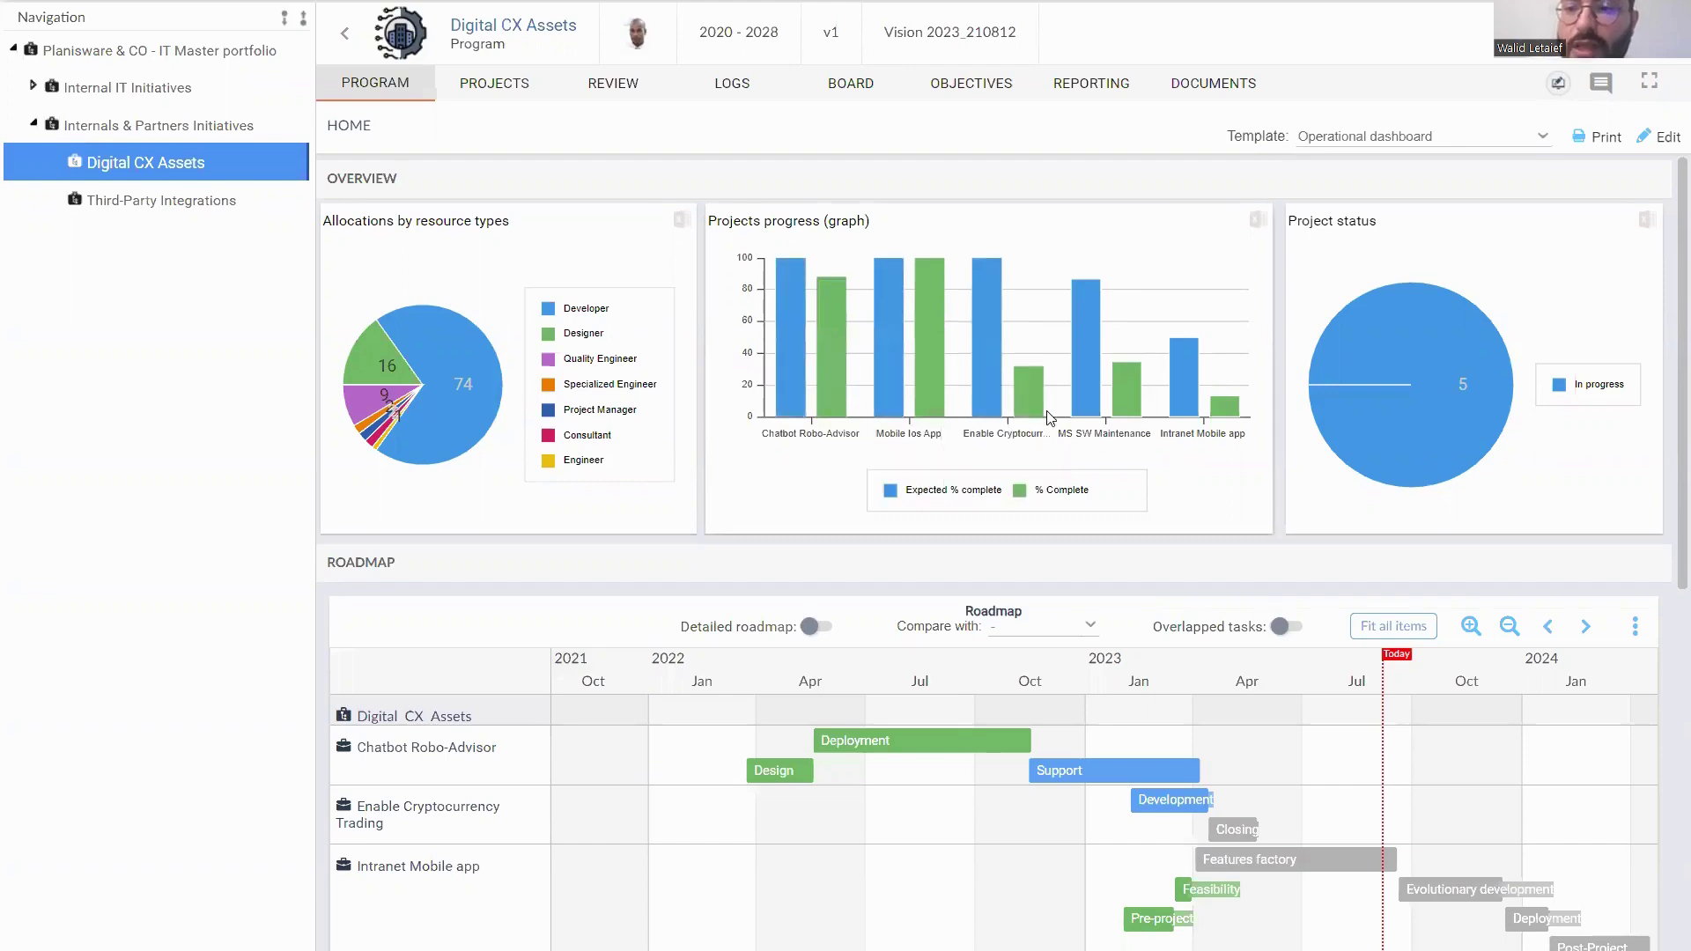
click(1392, 382)
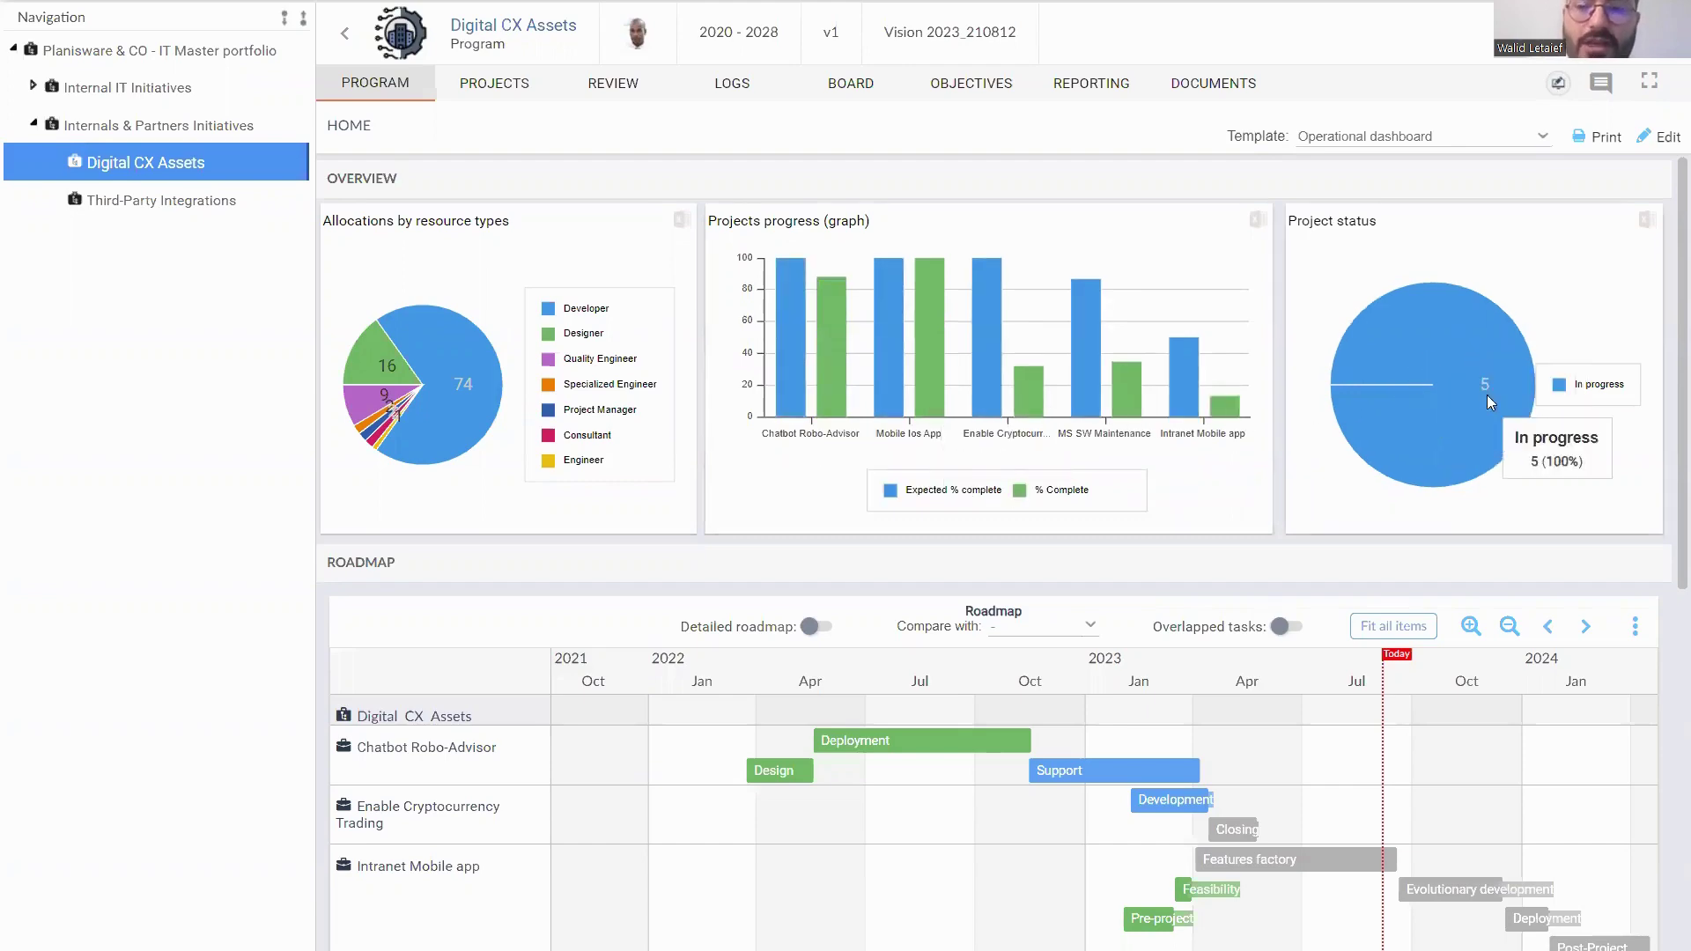
Compare the program's roadmap with the Baseline and examine the schedule deviations of its projects at a finer time scale.
scroll(1668, 348, down, 3)
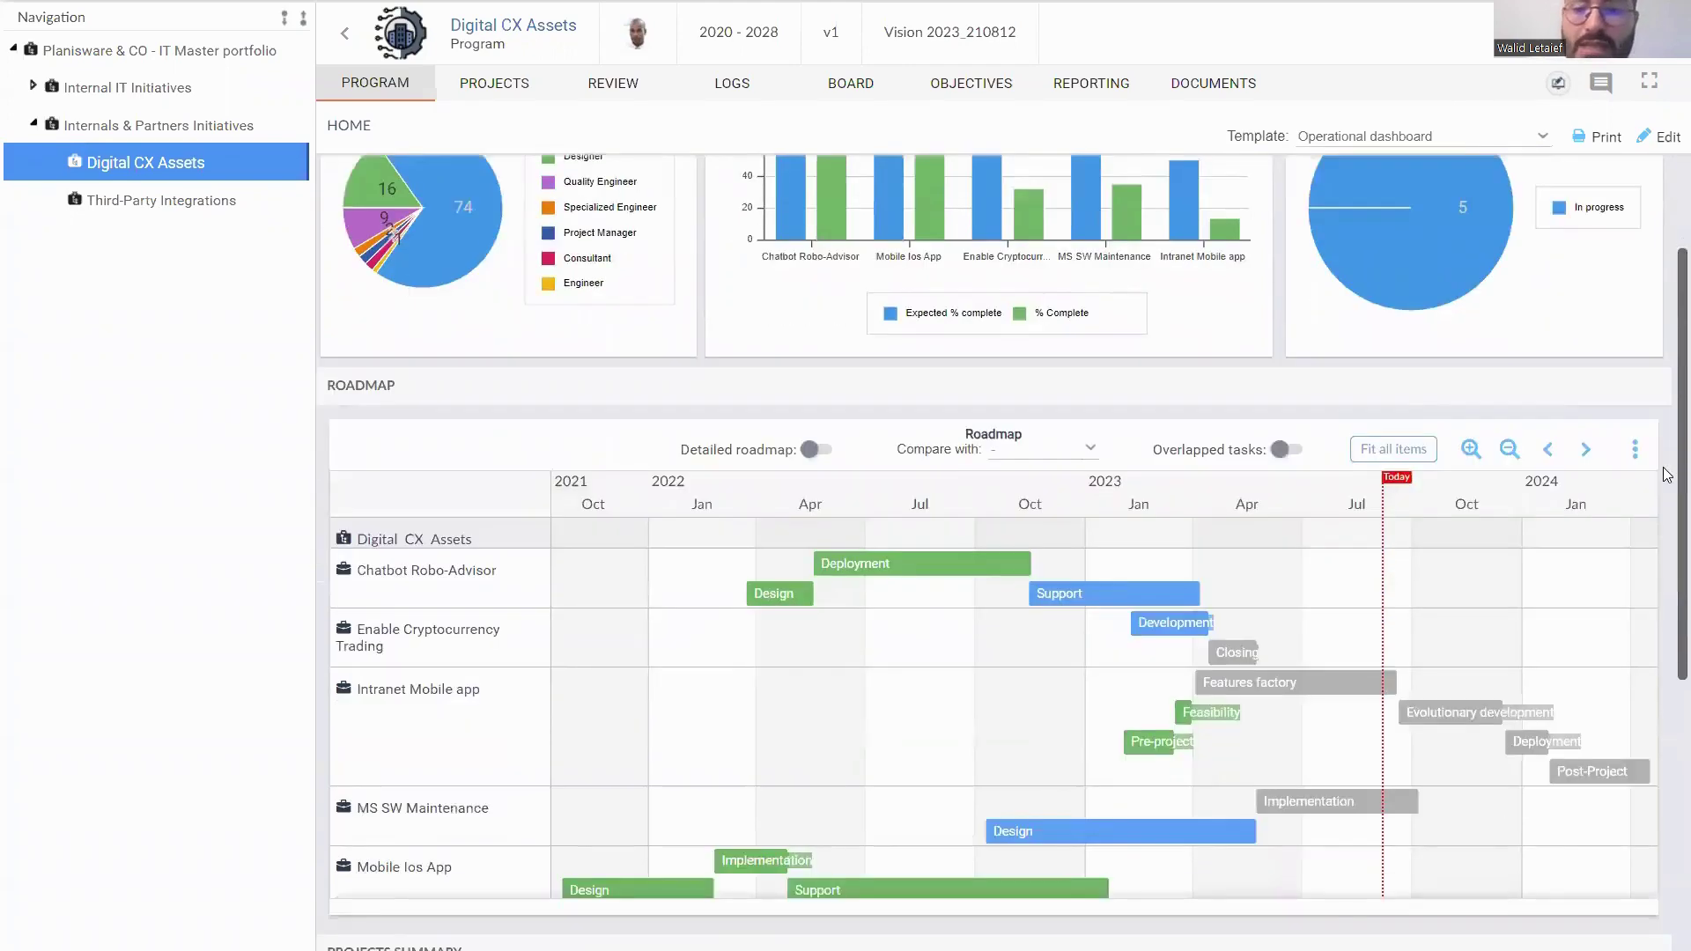
scroll(1668, 504, down, 1)
scroll(1133, 573, up, 3)
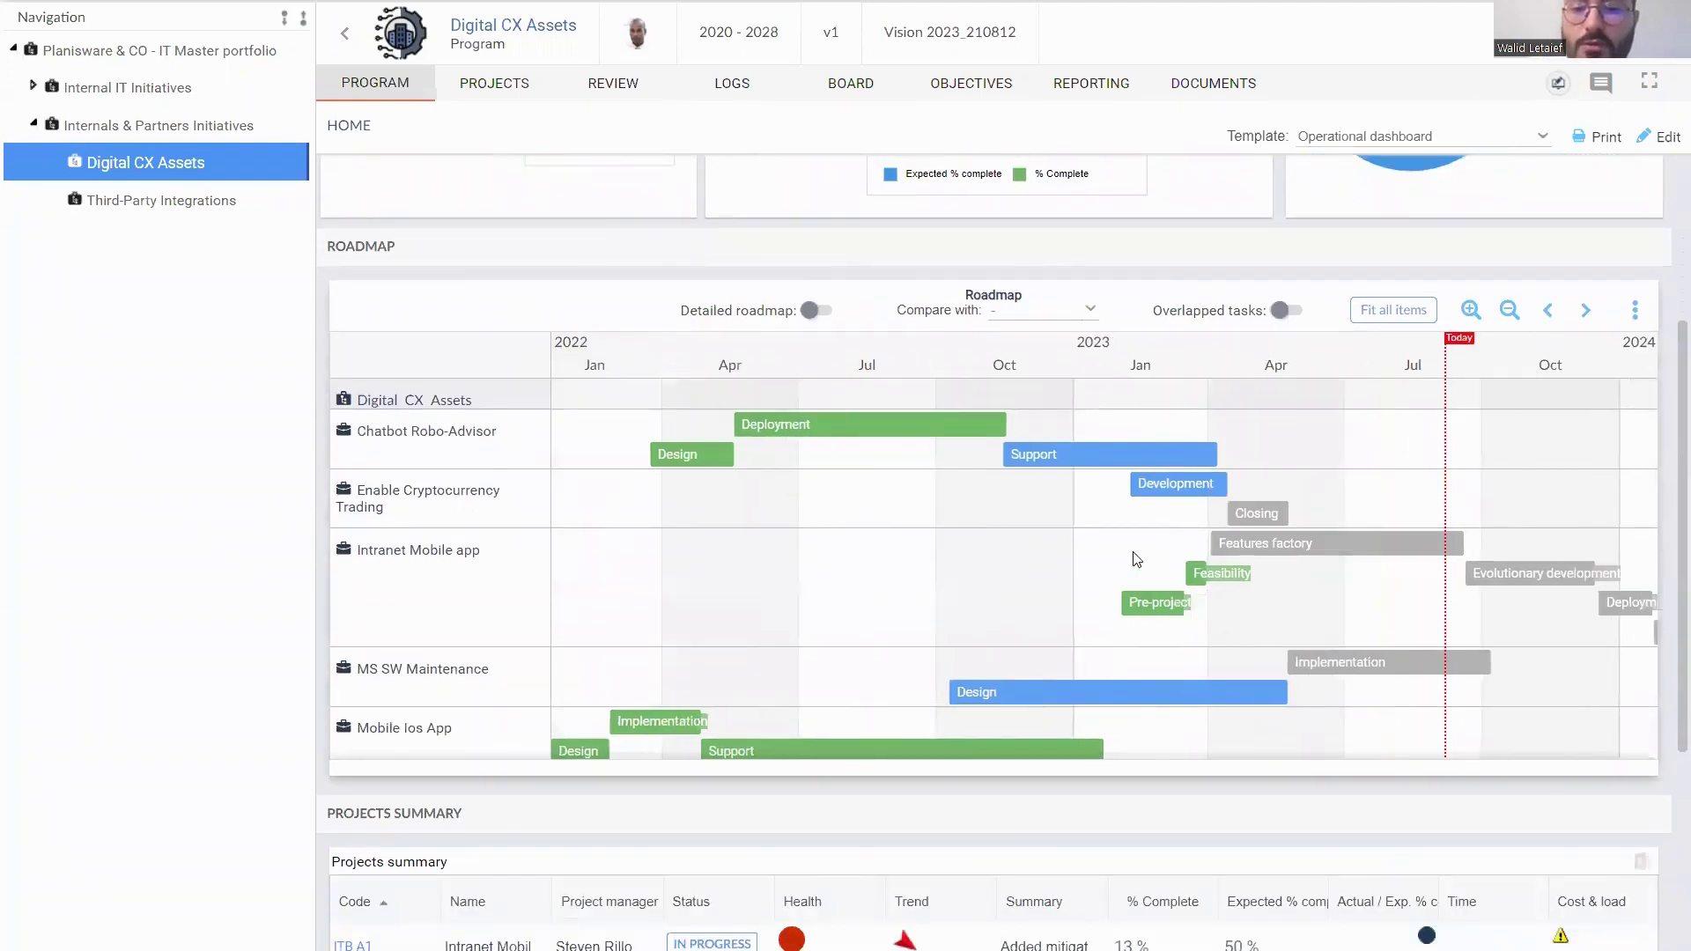
drag(1012, 550, 1157, 561)
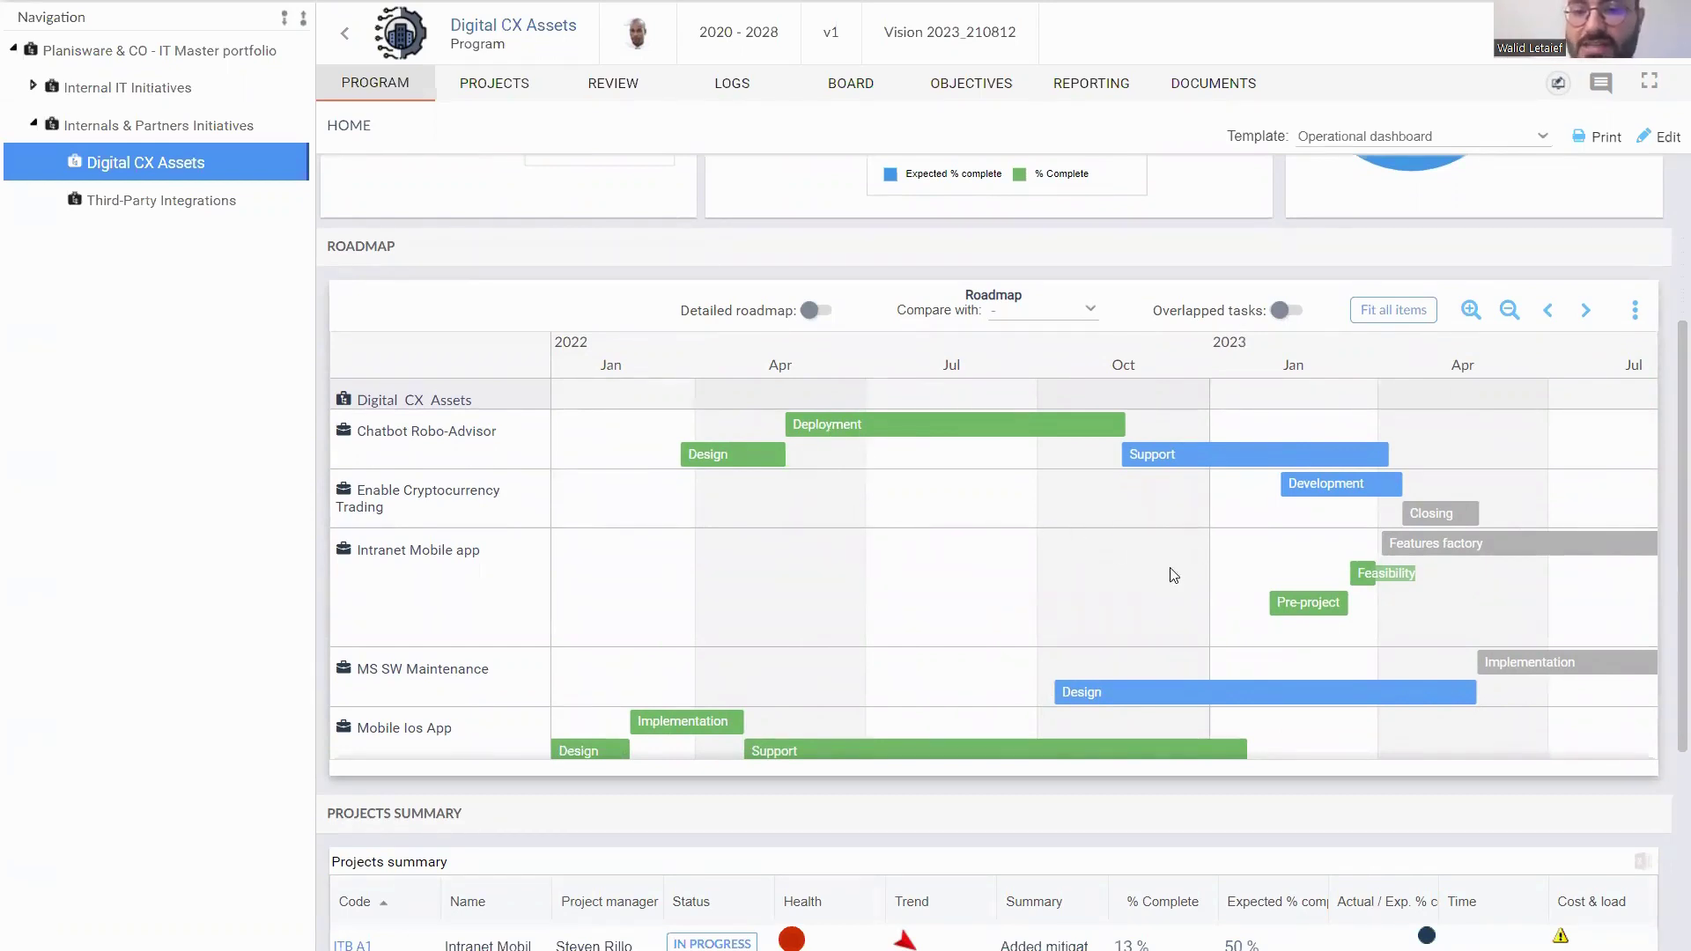
drag(1174, 575, 810, 593)
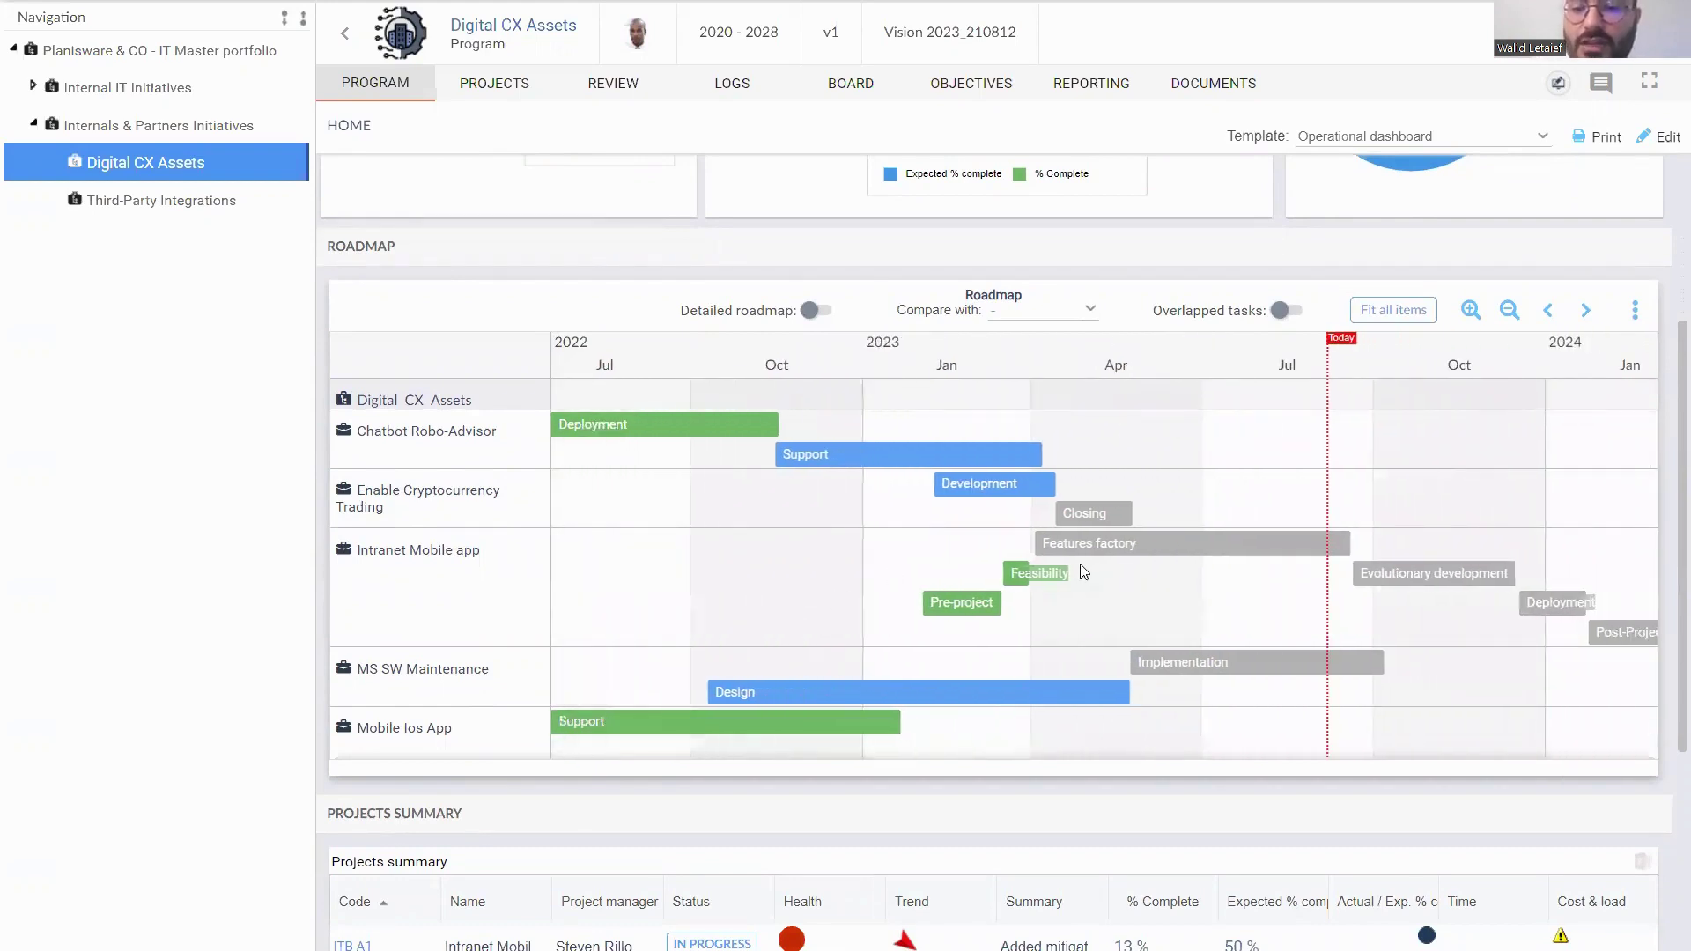
scroll(1084, 573, up, 2)
click(1091, 316)
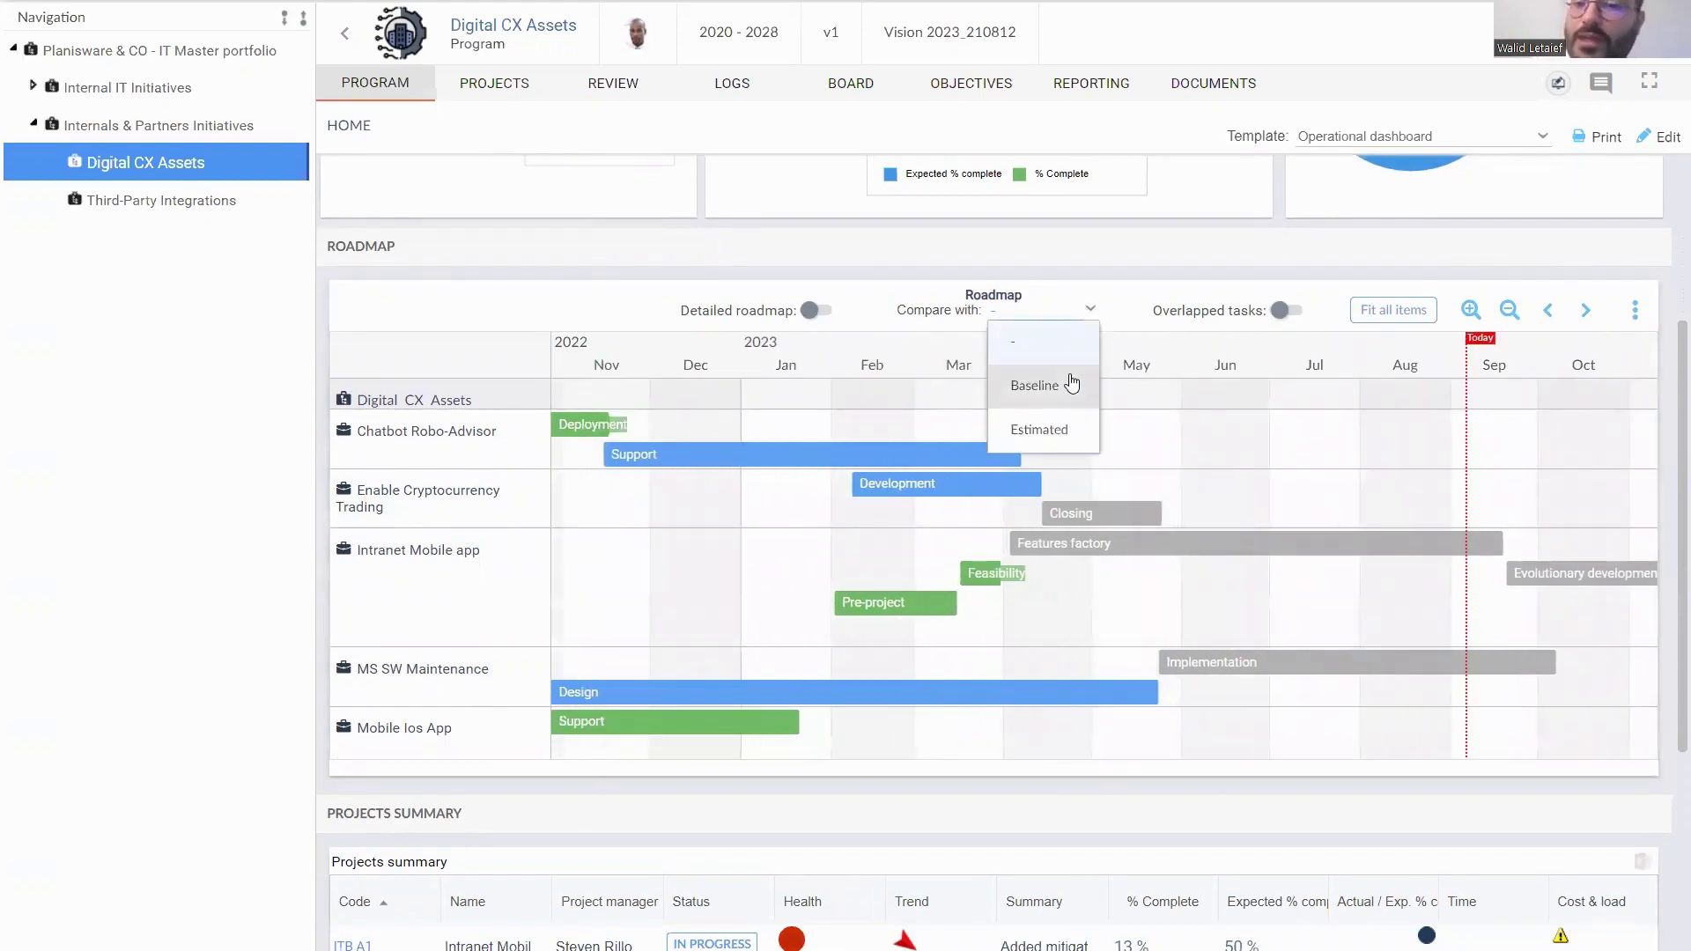
click(1072, 385)
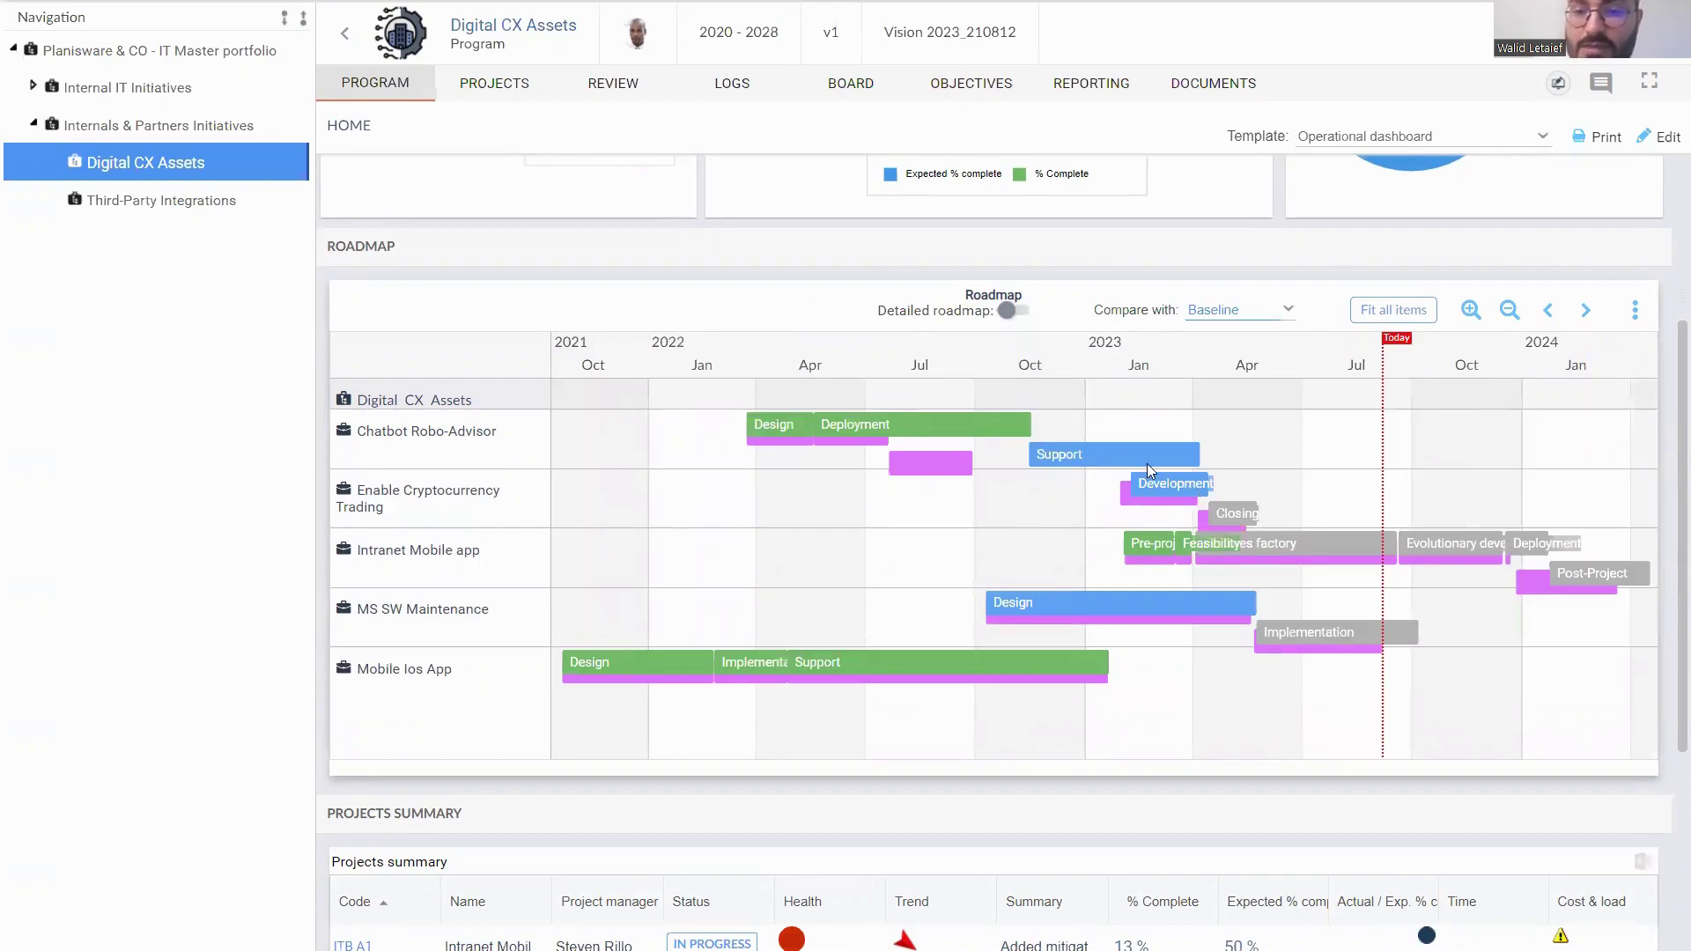
scroll(1148, 469, up, 2)
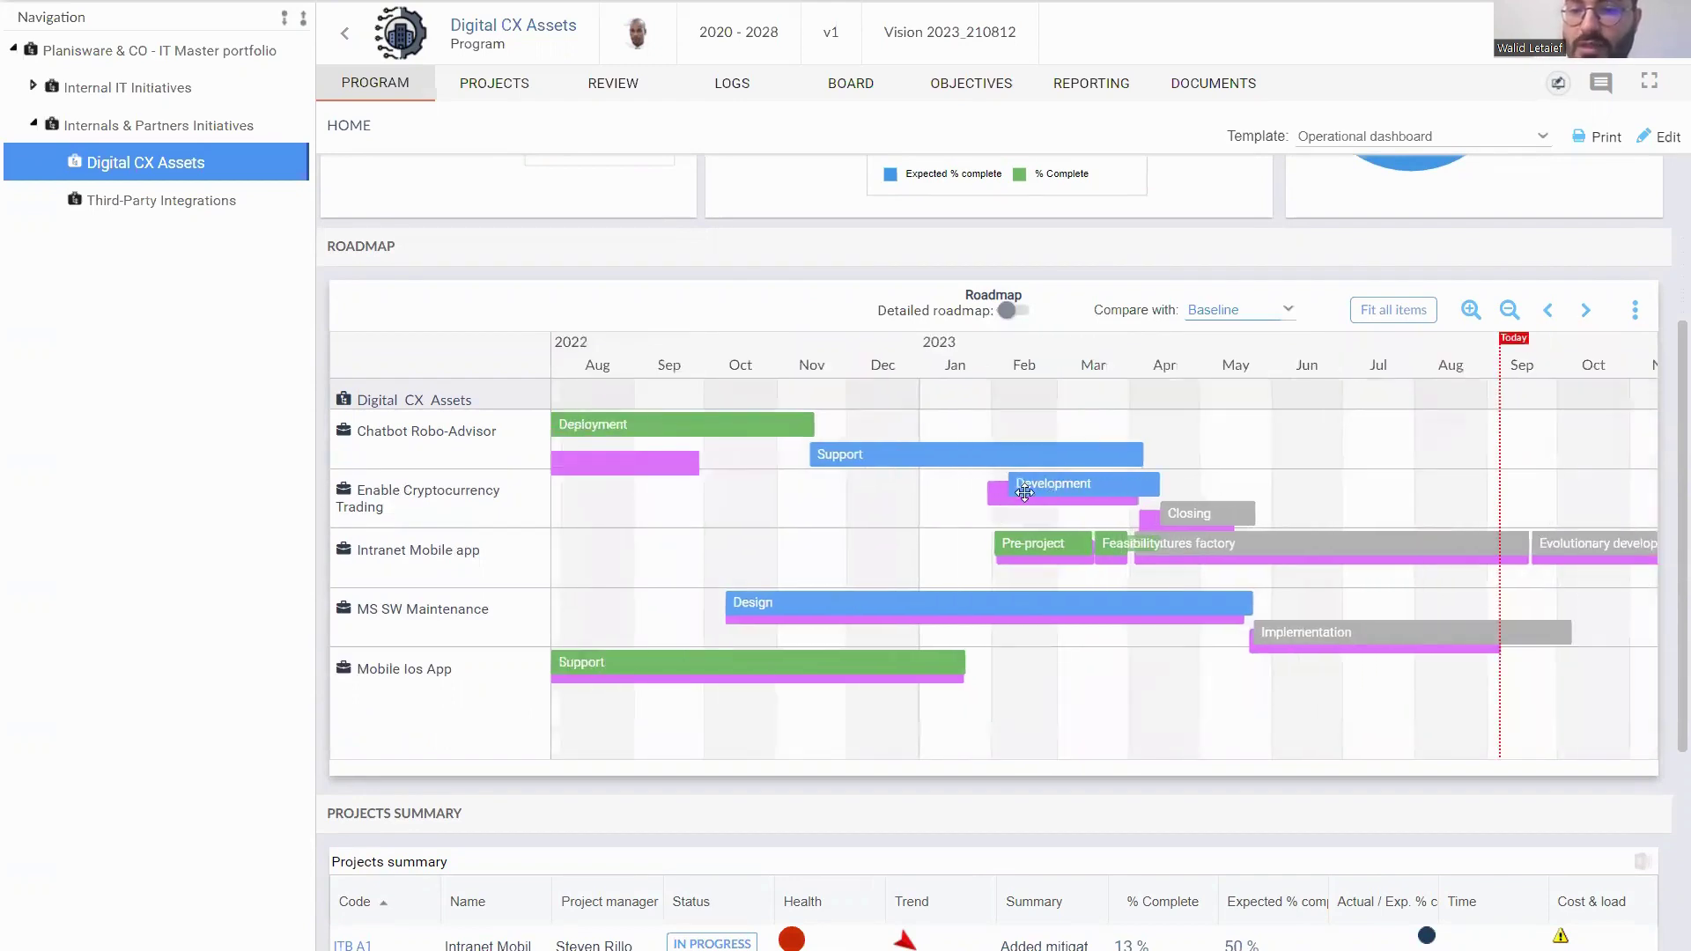
scroll(1025, 493, right, 5)
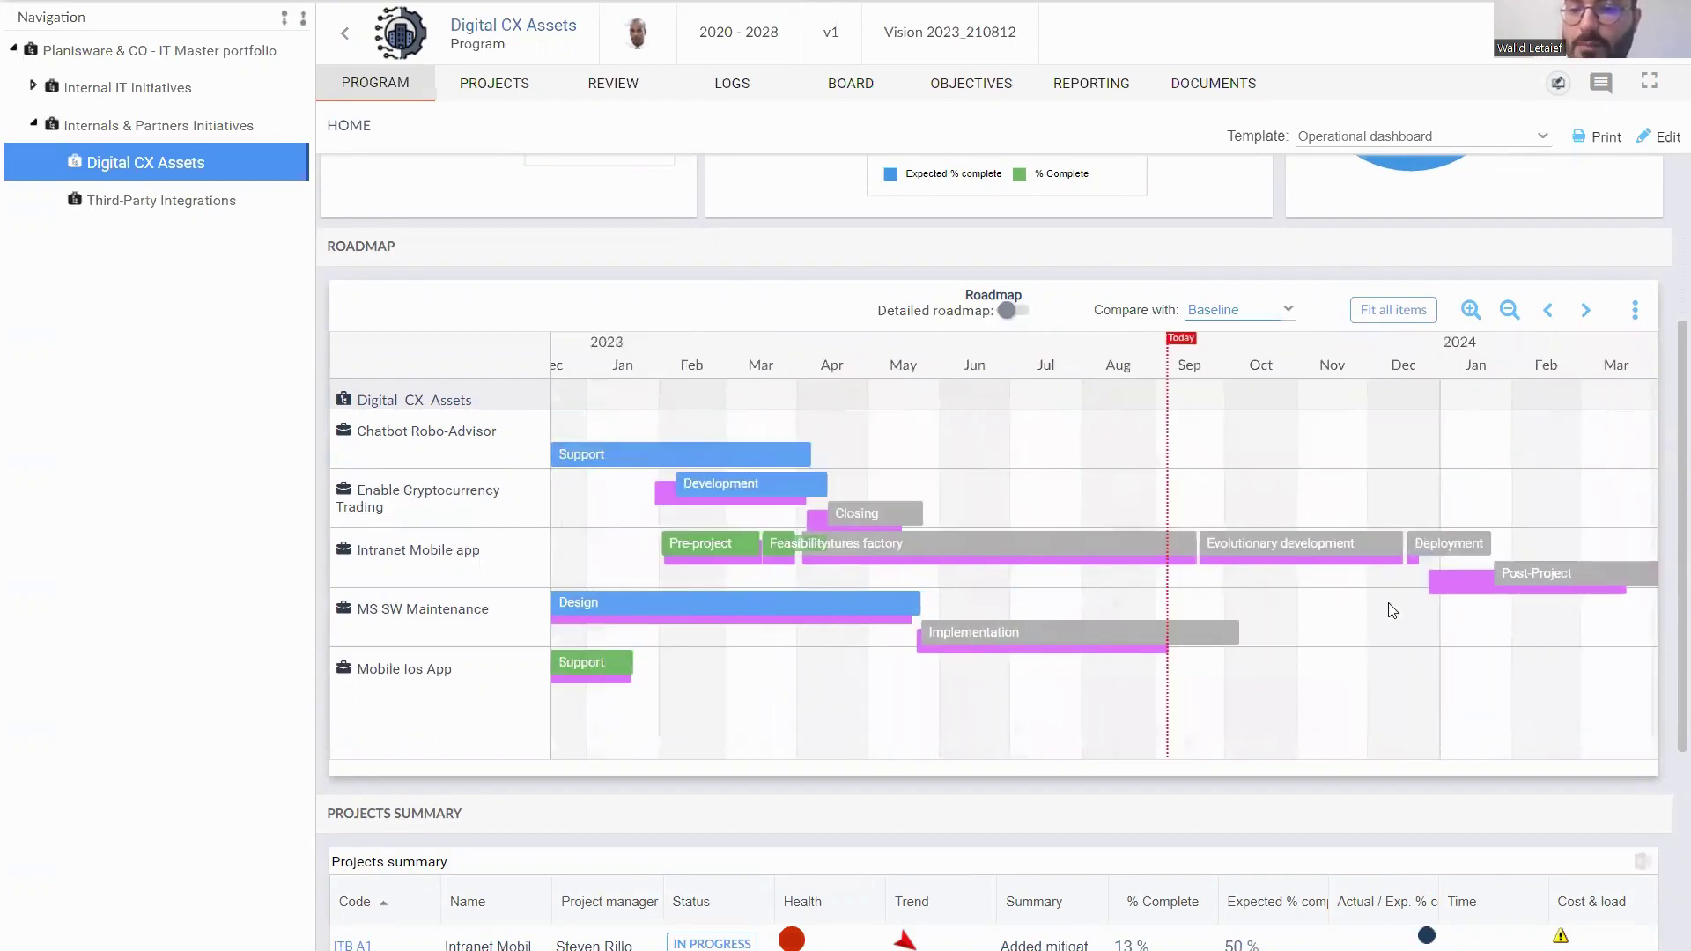
Remove the baseline comparison from the roadmap and bring up the projects summary.
click(1278, 329)
click(1265, 342)
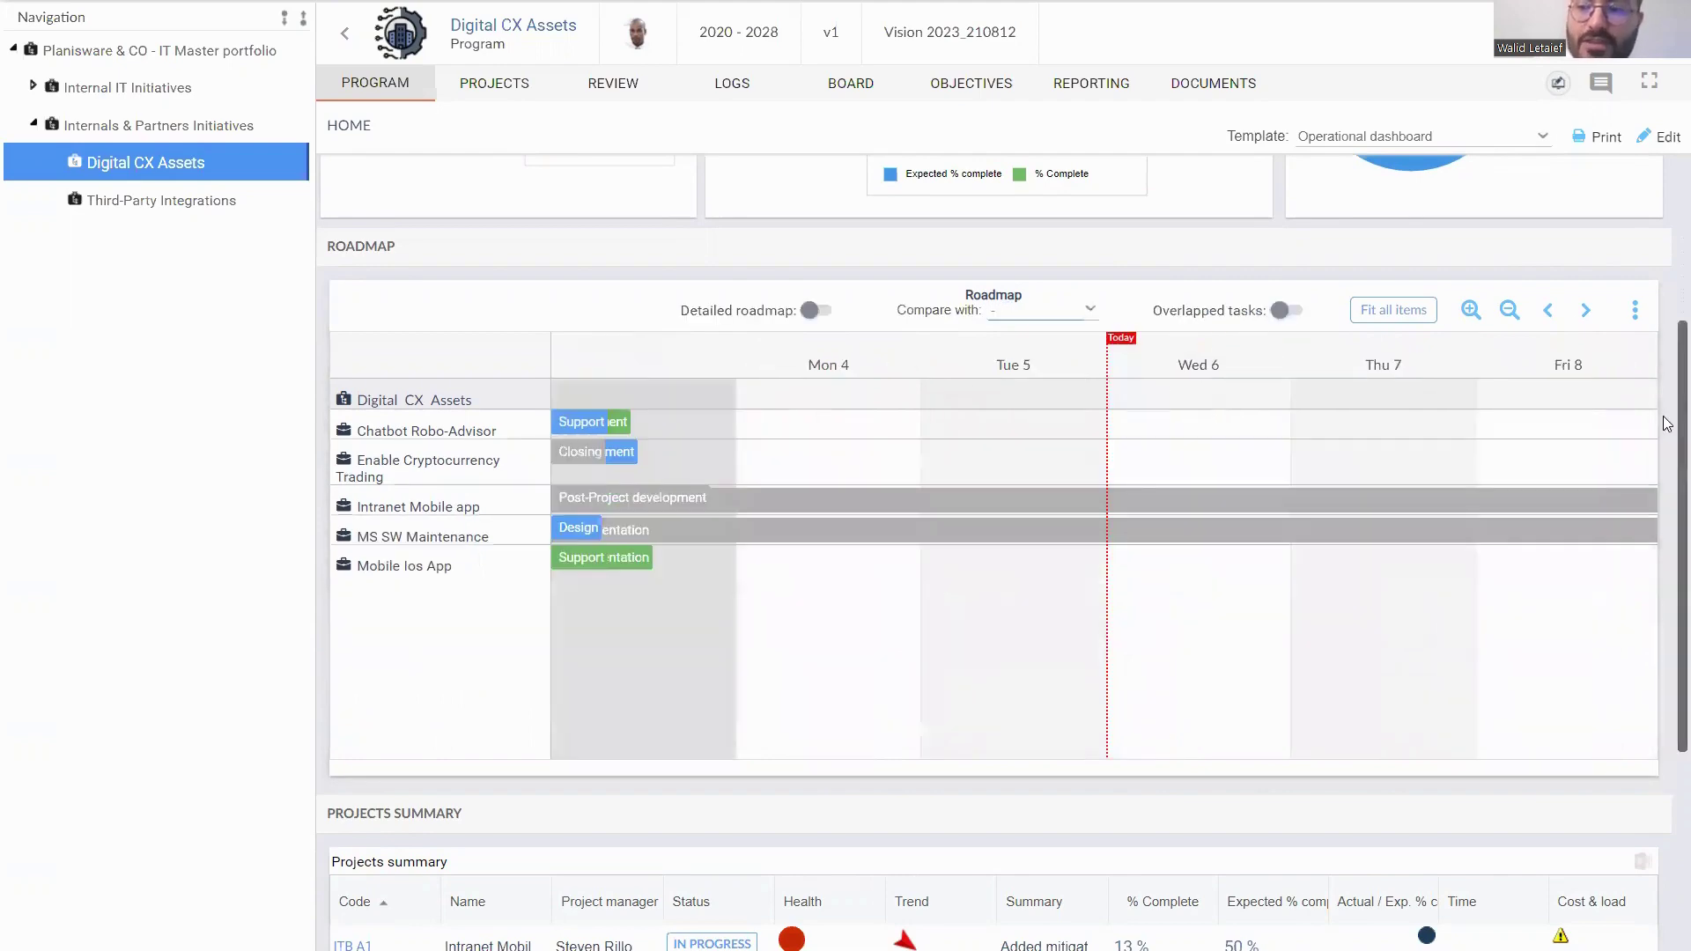
scroll(1666, 424, down, 5)
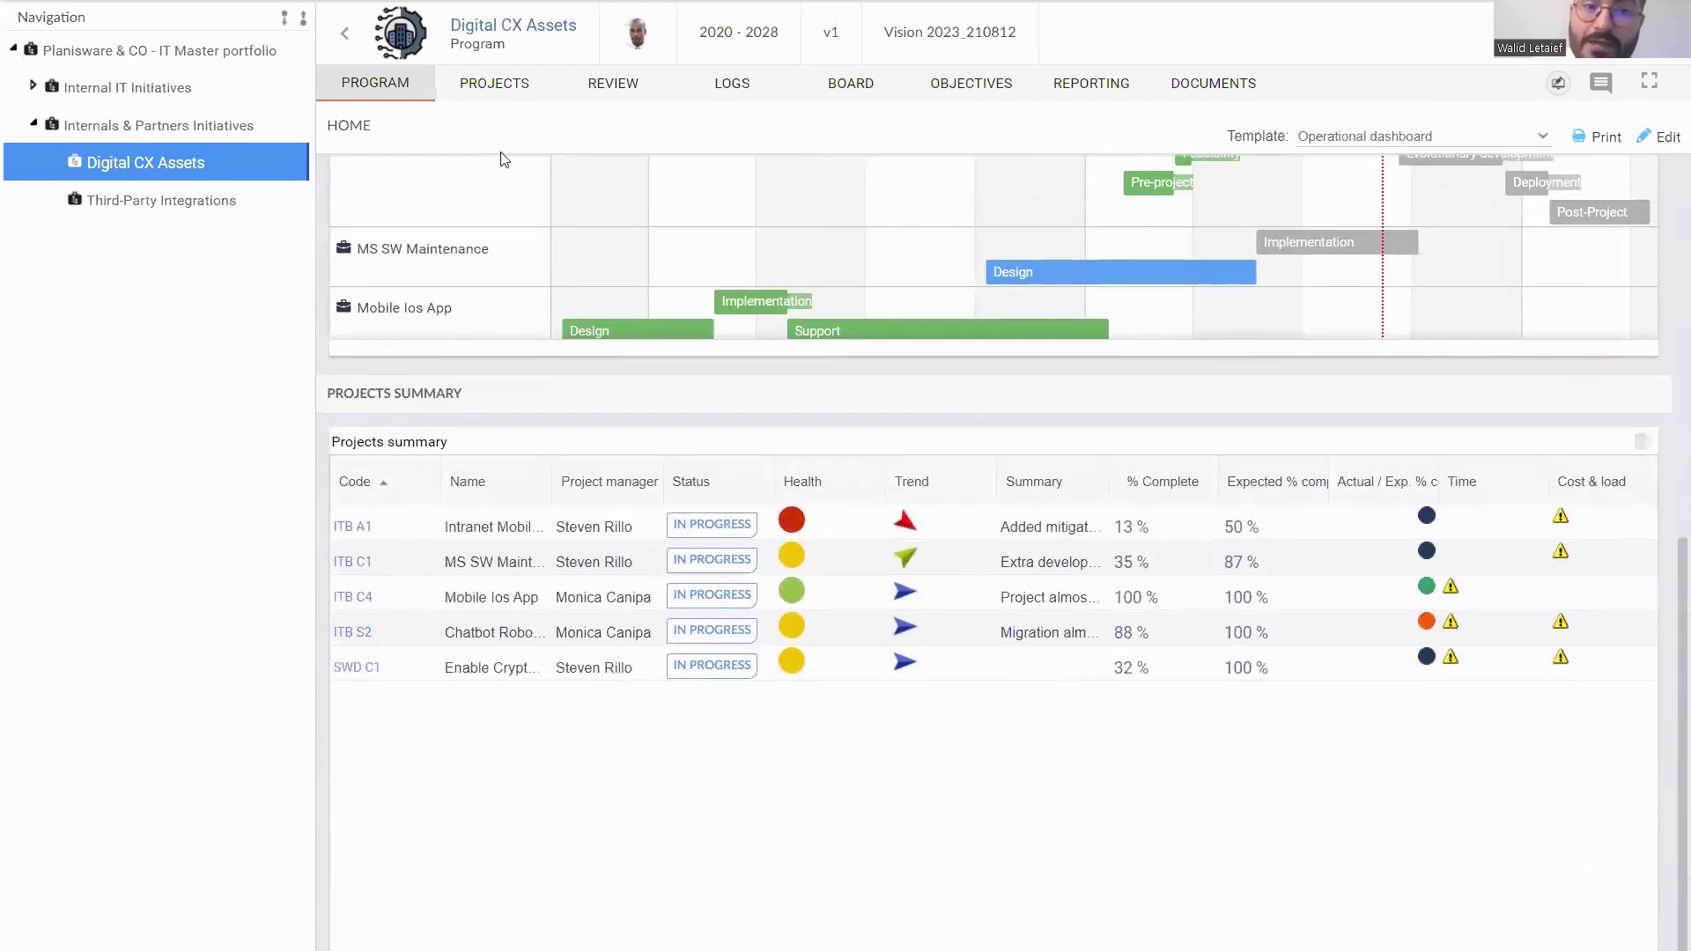
Collapse the portfolio navigation tree and review the health, trend and completion of each project in the Projects summary table.
click(347, 44)
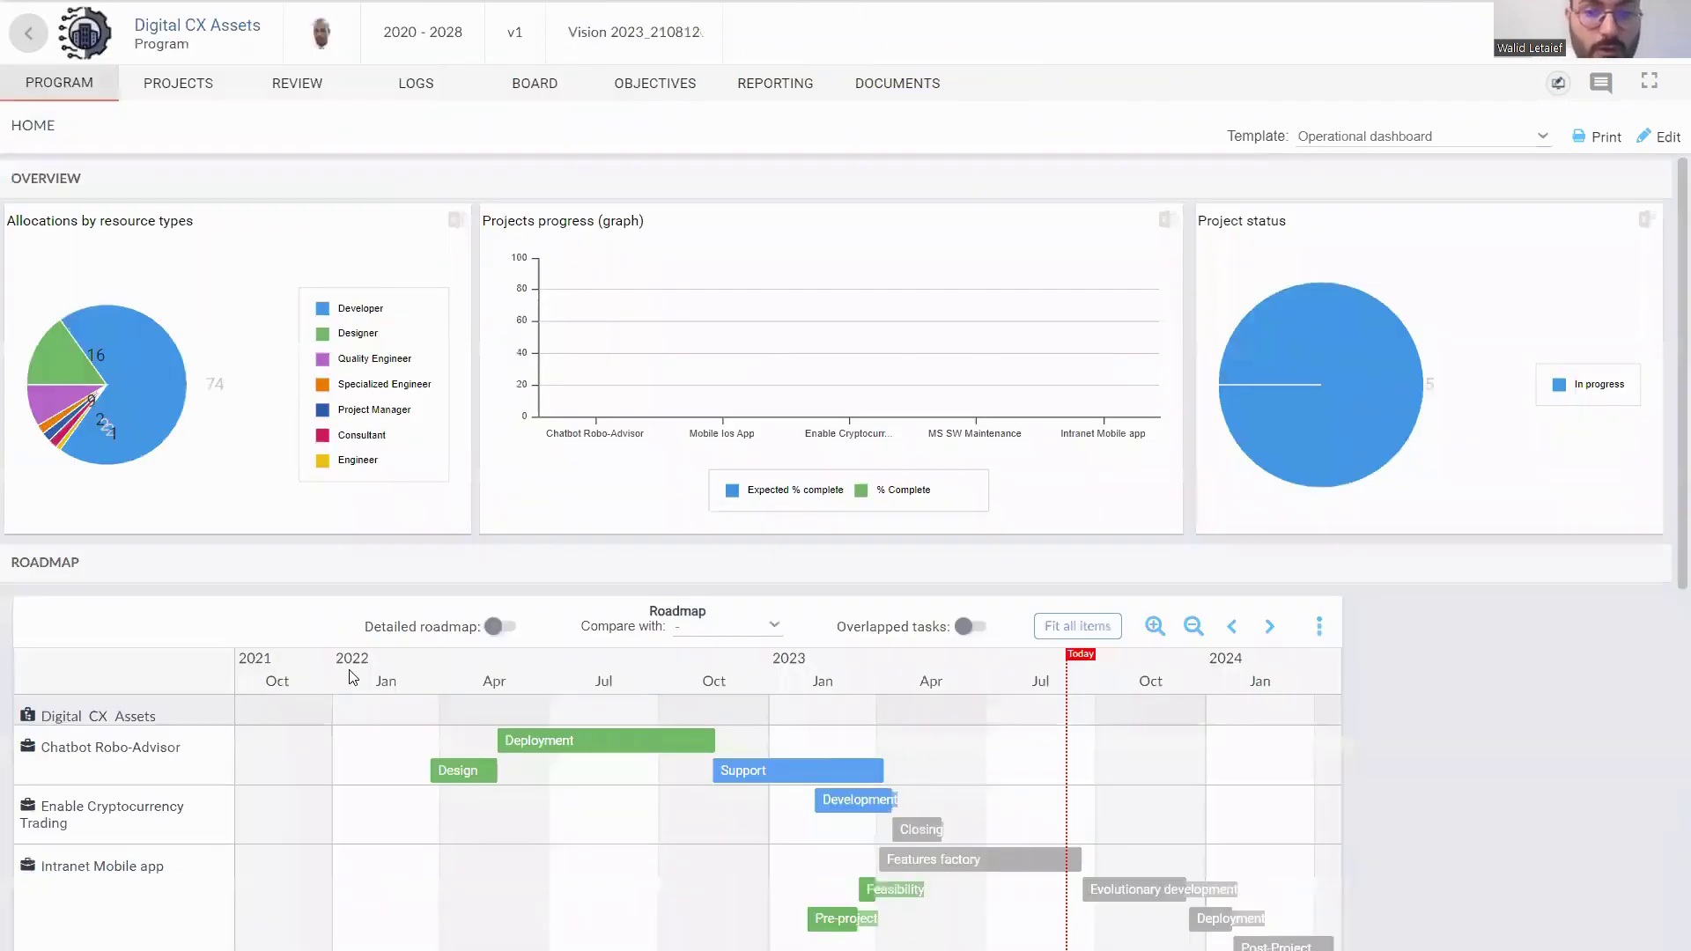
scroll(202, 652, down, 8)
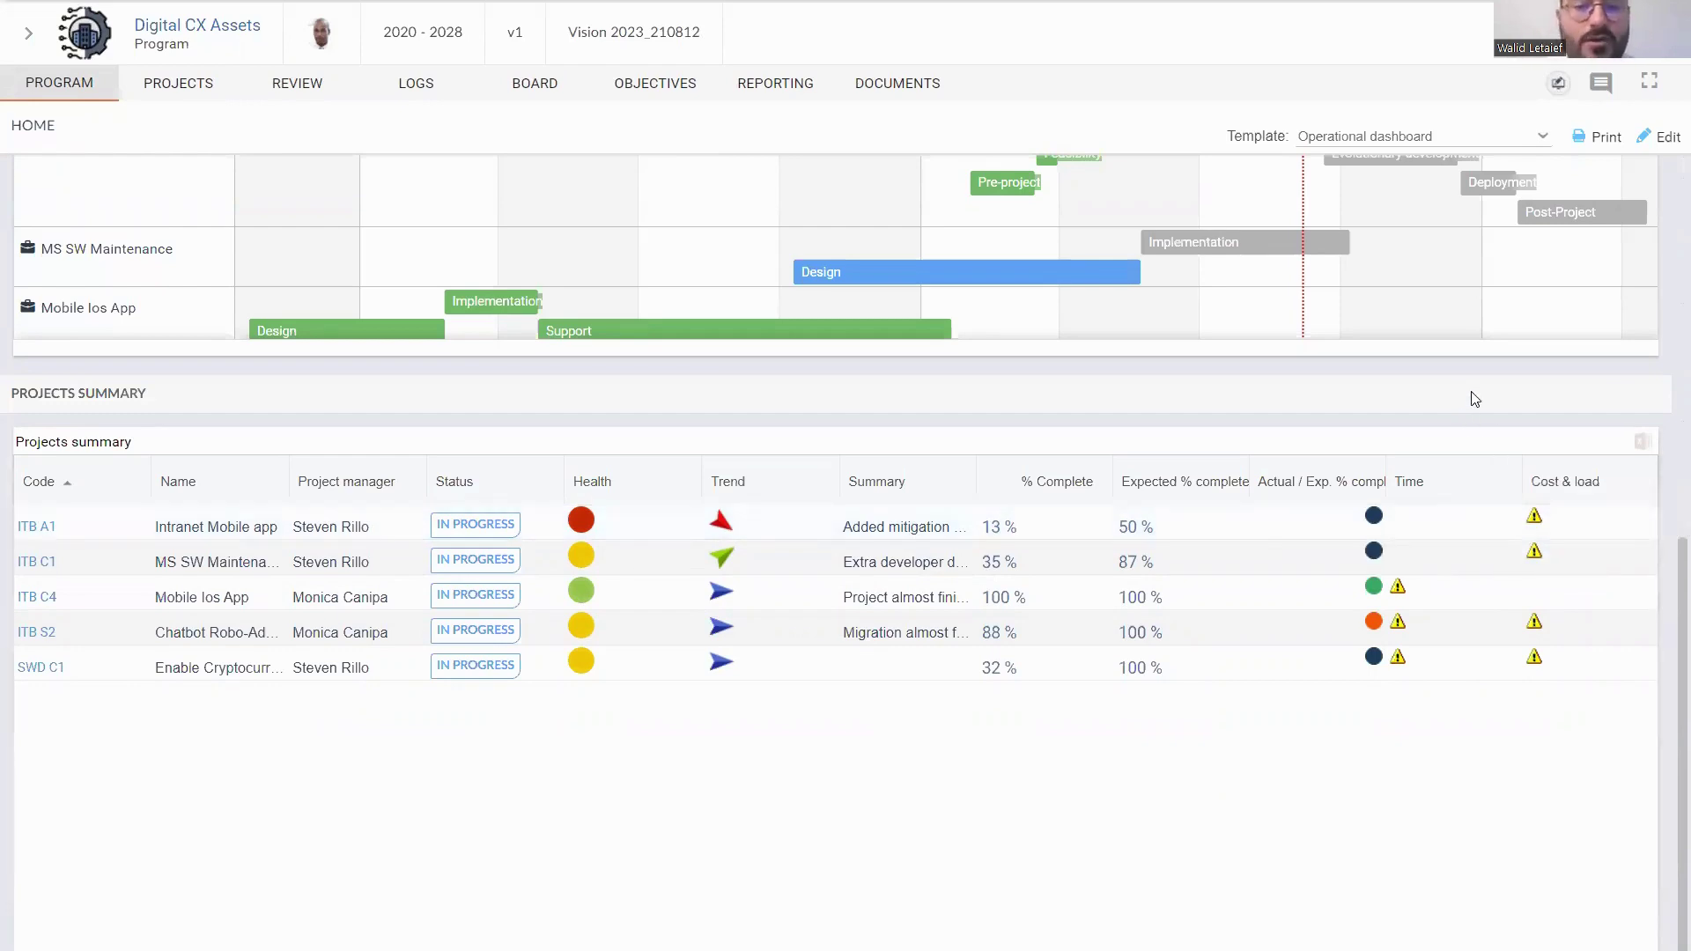
scroll(1666, 466, up, 2)
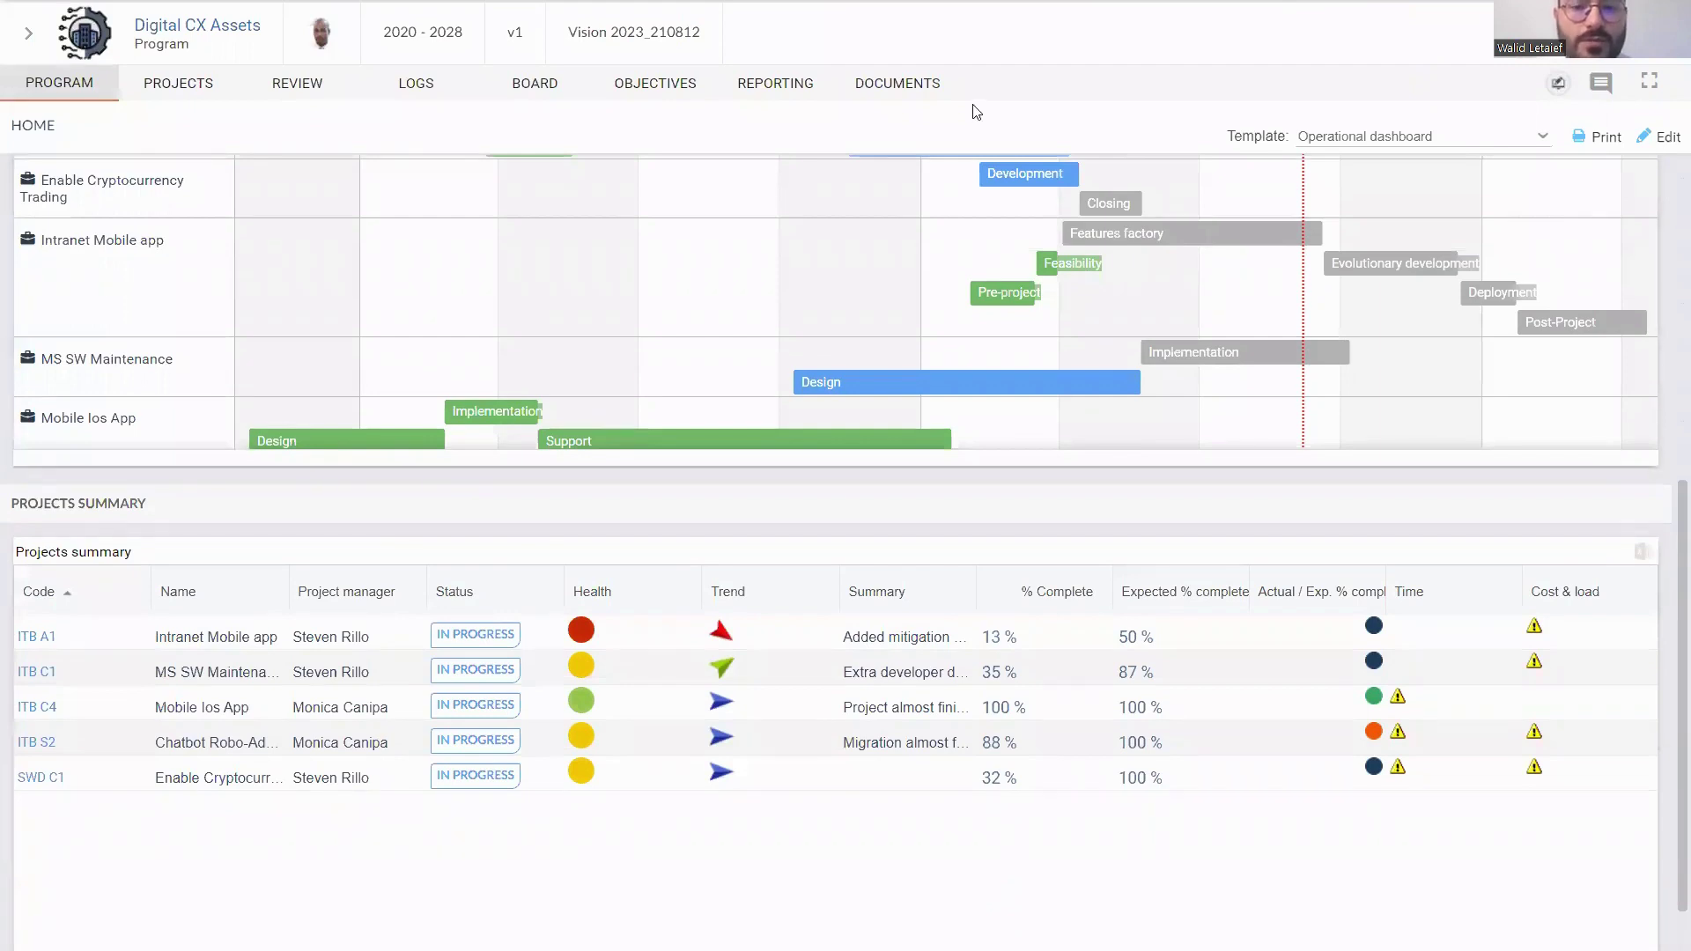
scroll(1666, 534, up, 2)
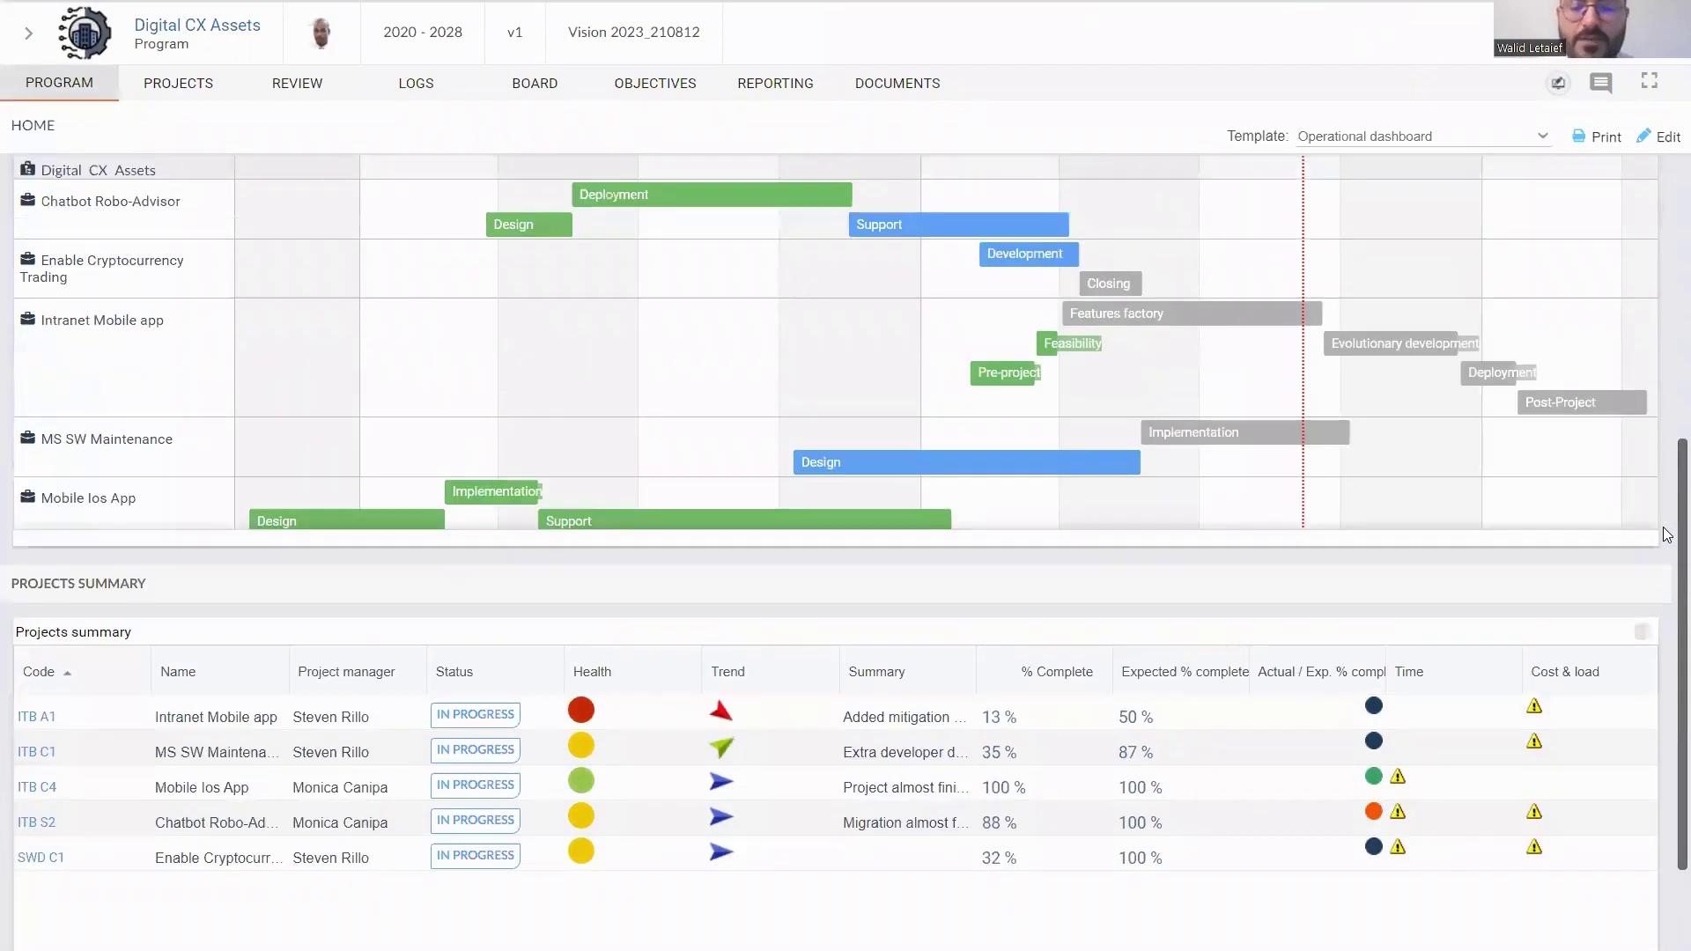
scroll(1656, 582, up, 1)
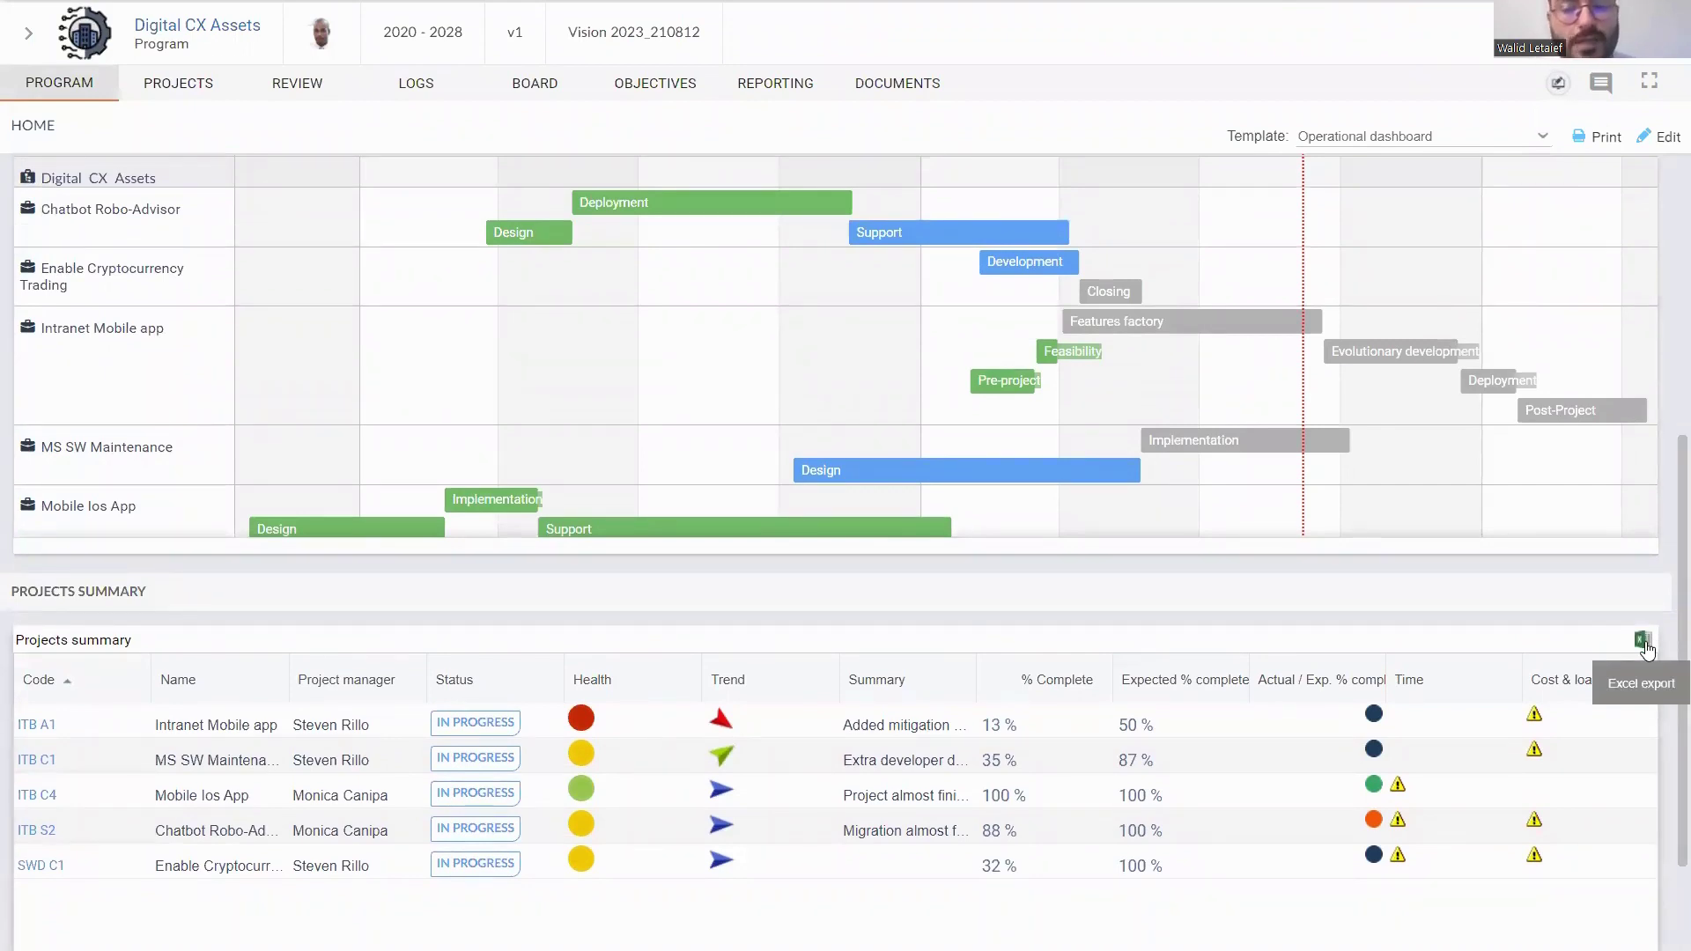
Export the program's roadmap as a PNG image.
scroll(1663, 491, up, 7)
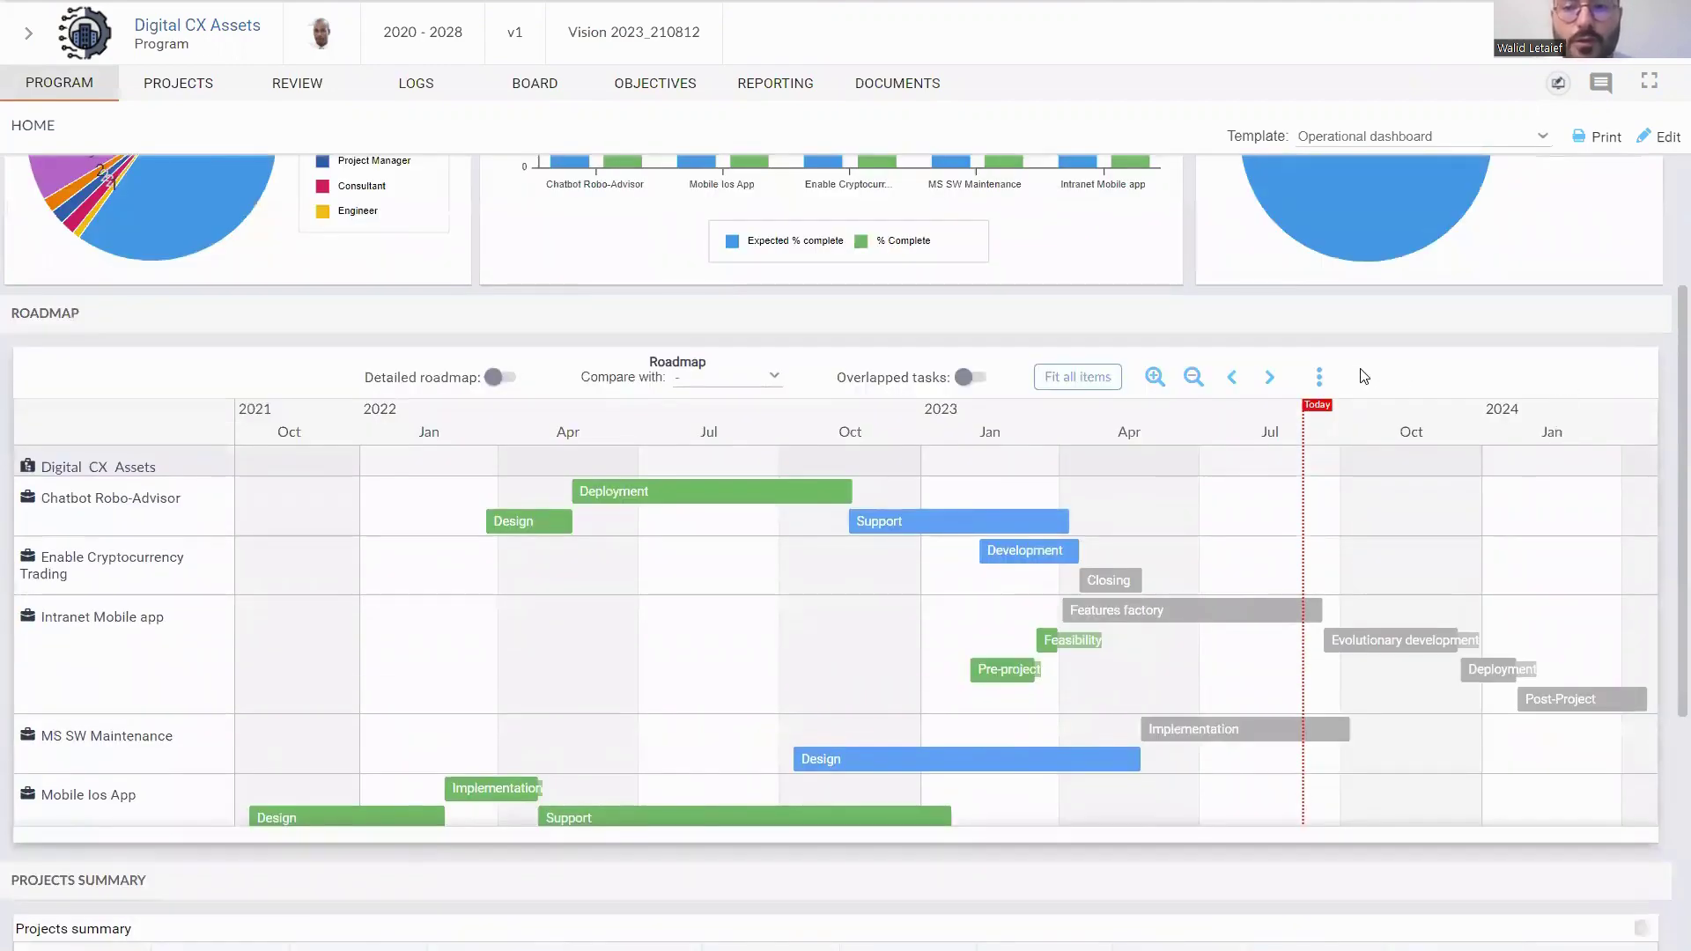
click(1320, 378)
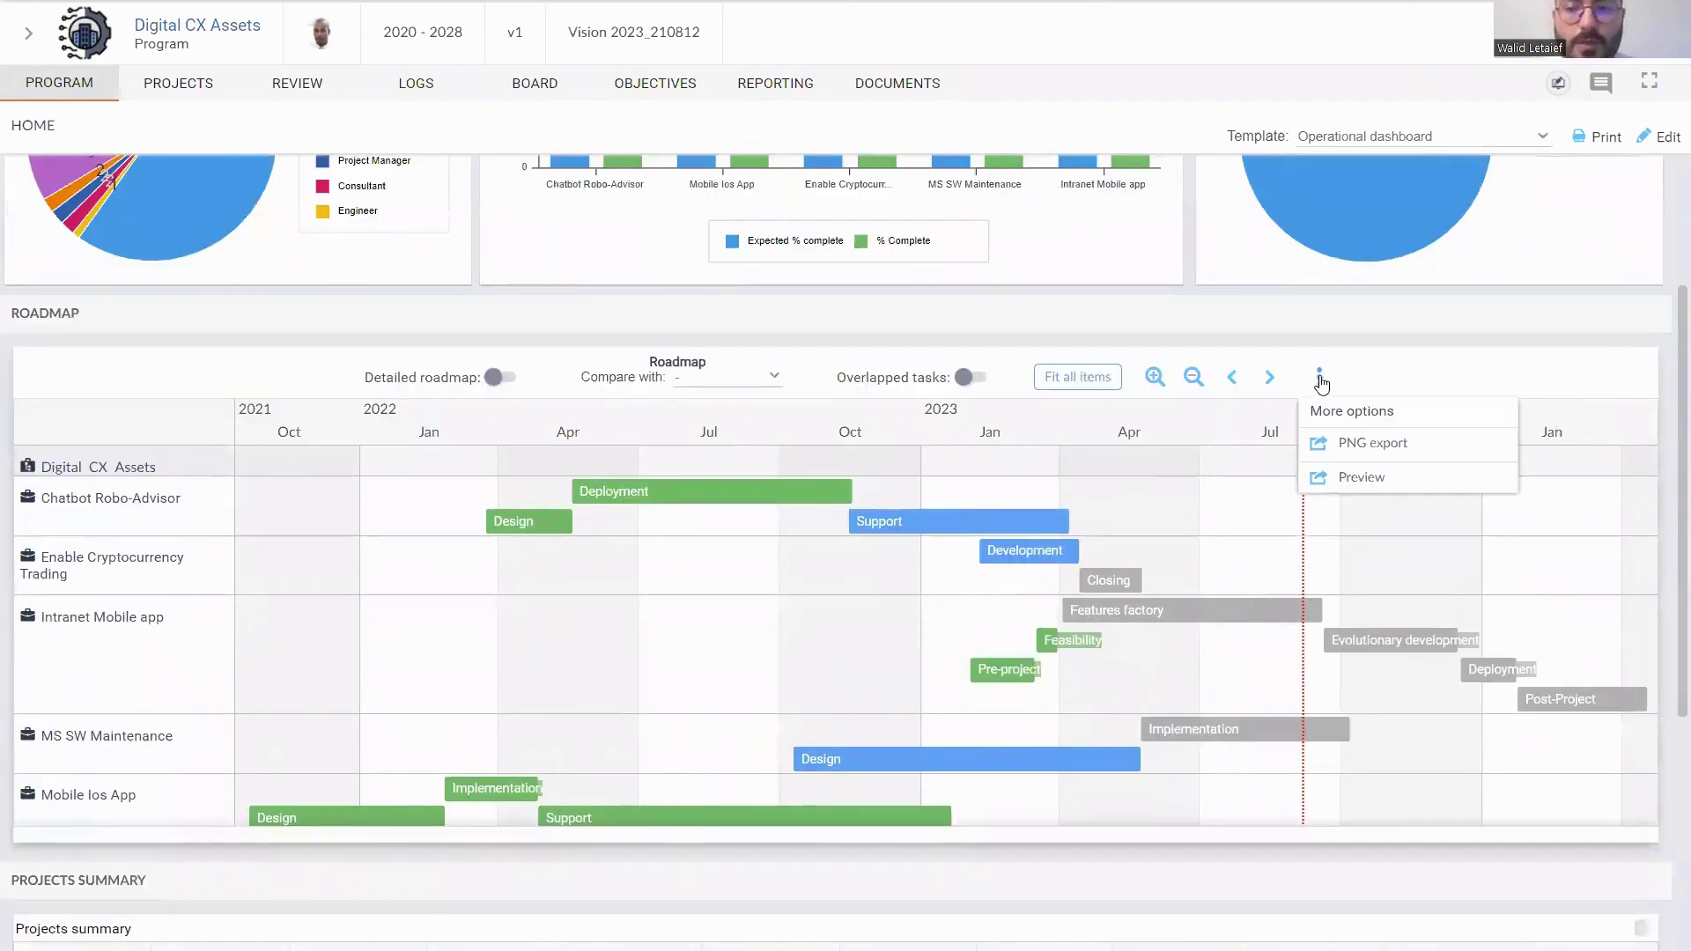
click(1345, 451)
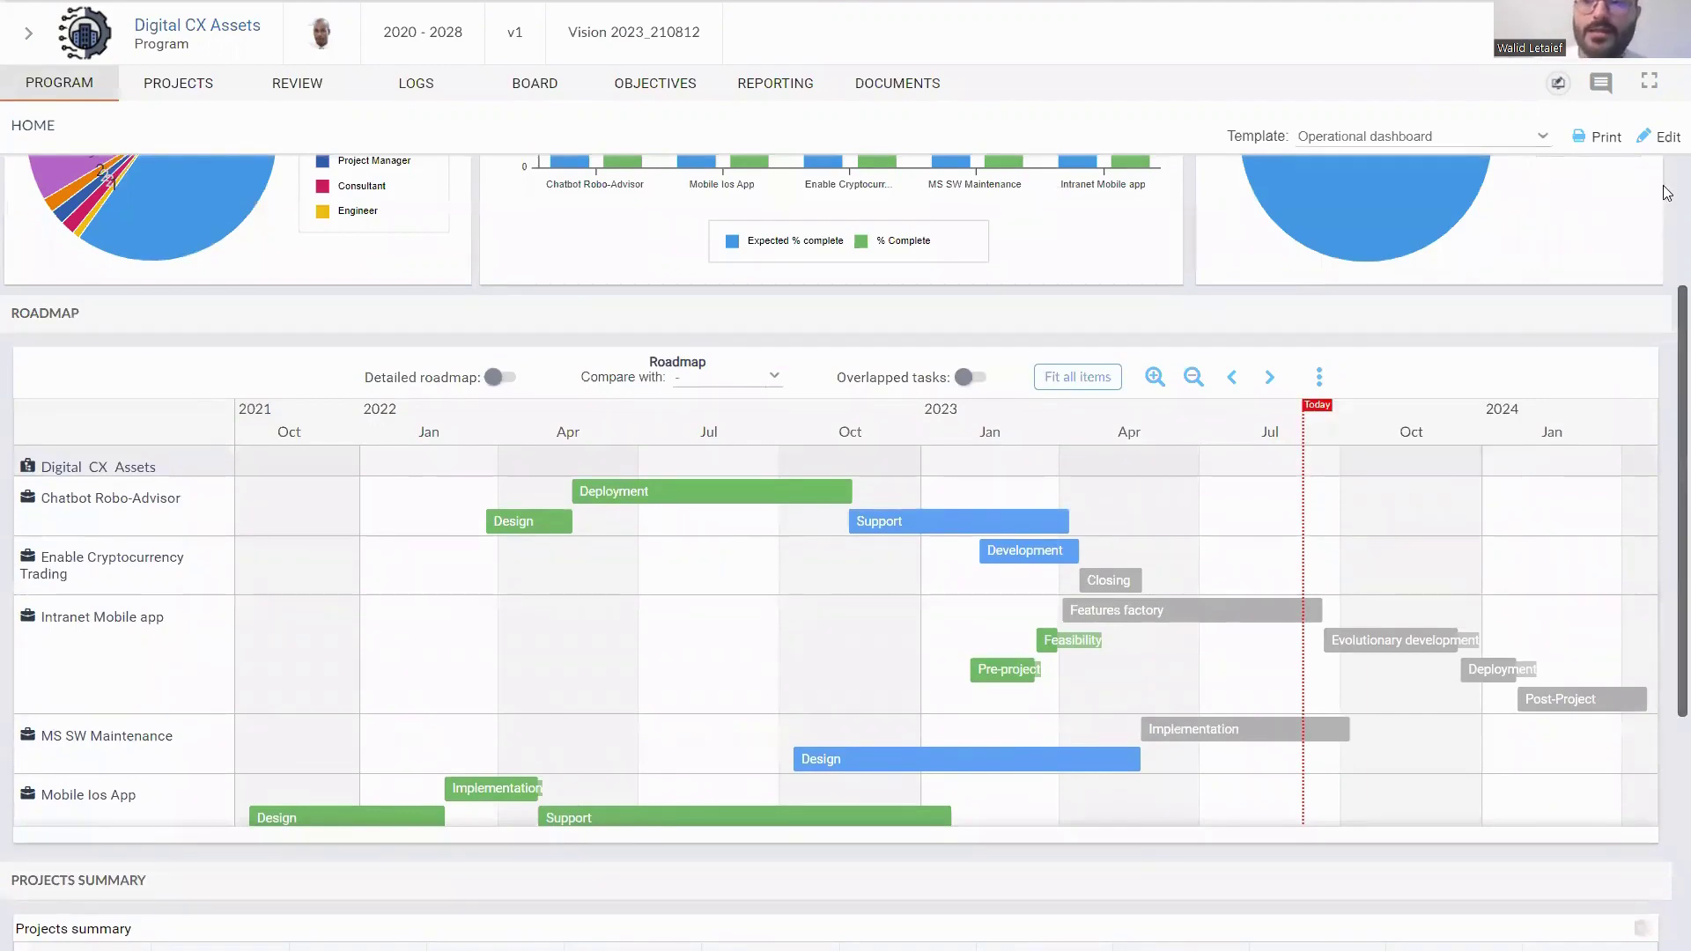
View the list of all projects in the Digital CX Assets program, and open the program's scenario review.
scroll(1667, 193, up, 3)
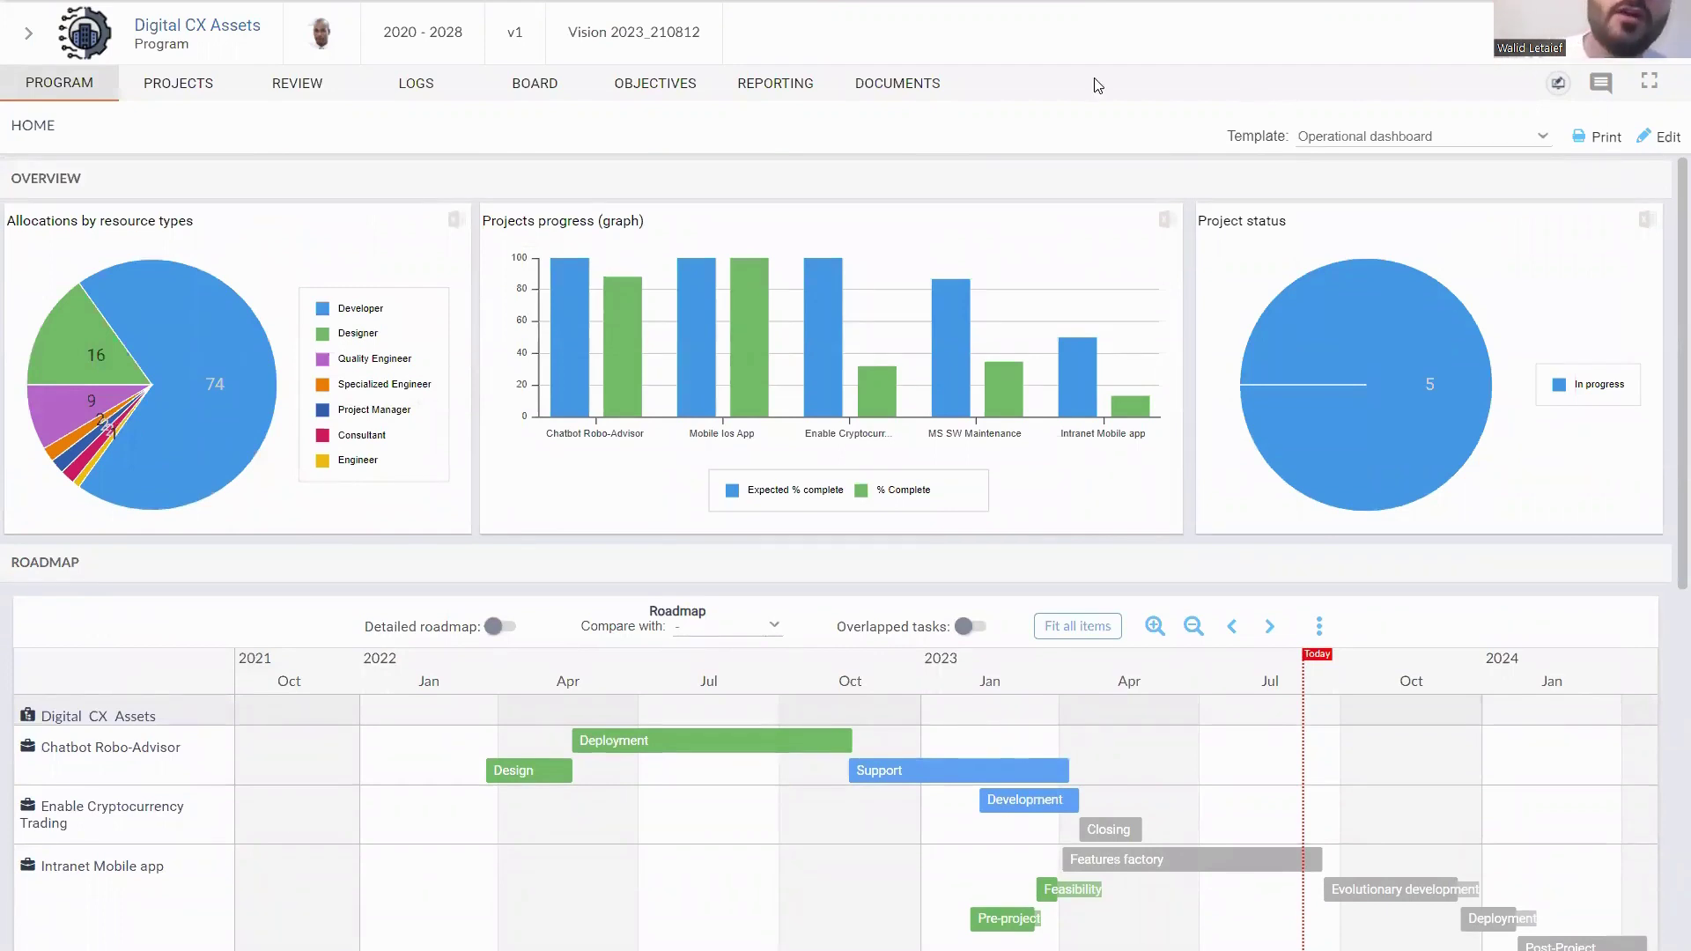
click(163, 98)
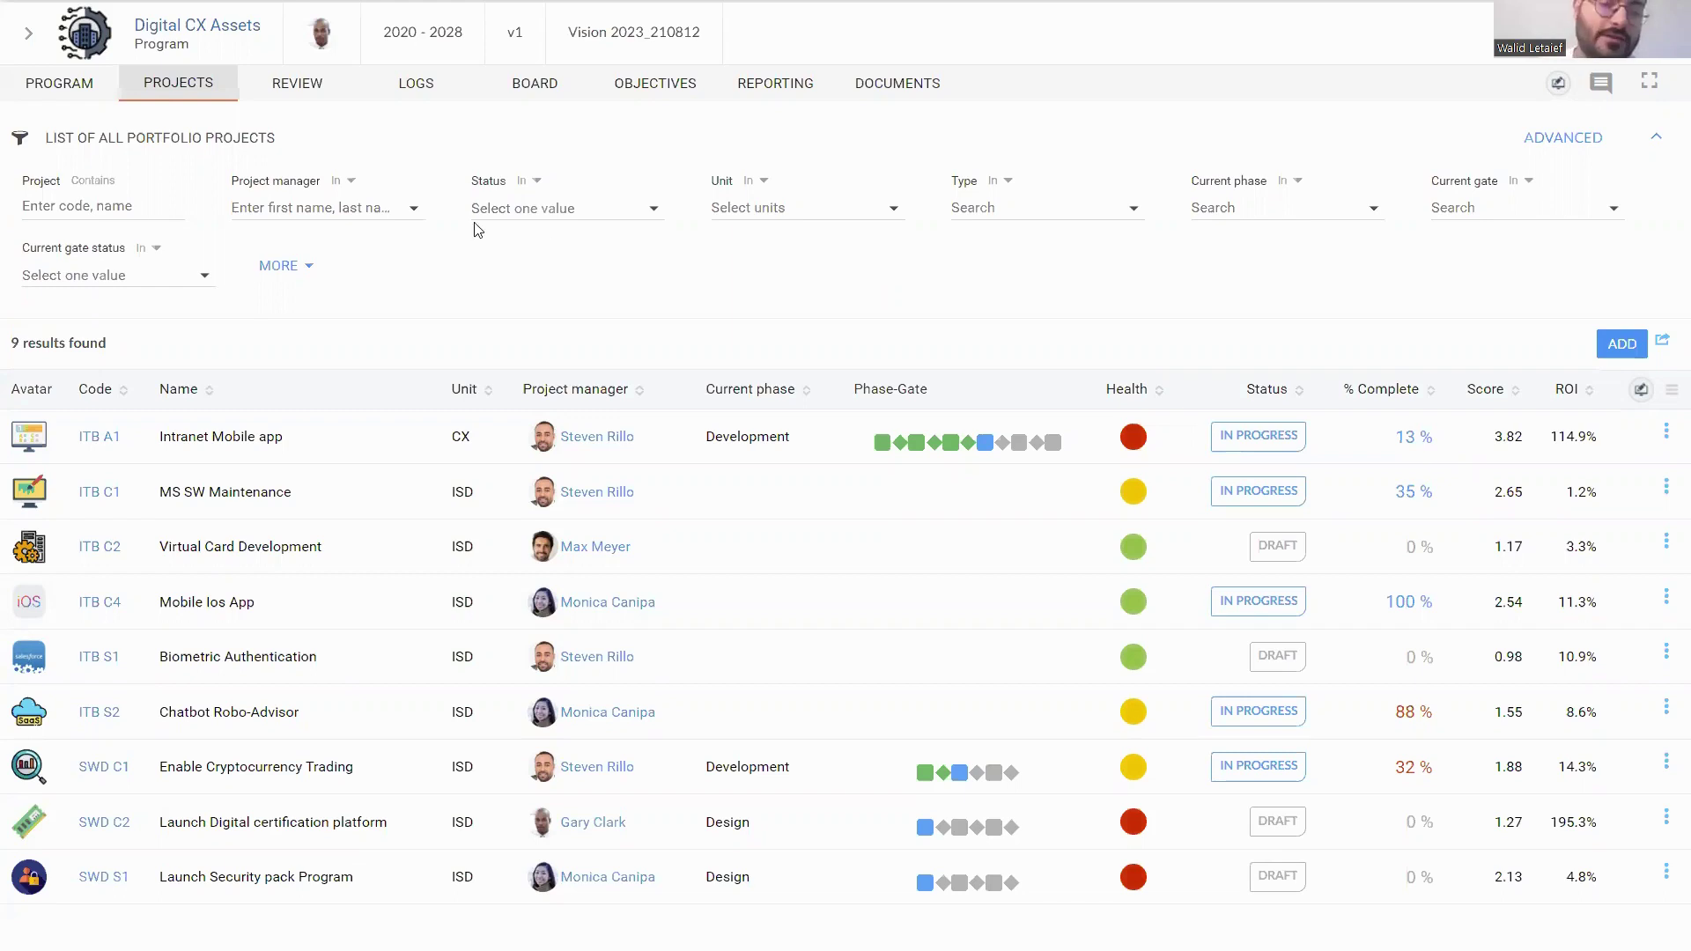
mouse_move(282, 98)
click(354, 102)
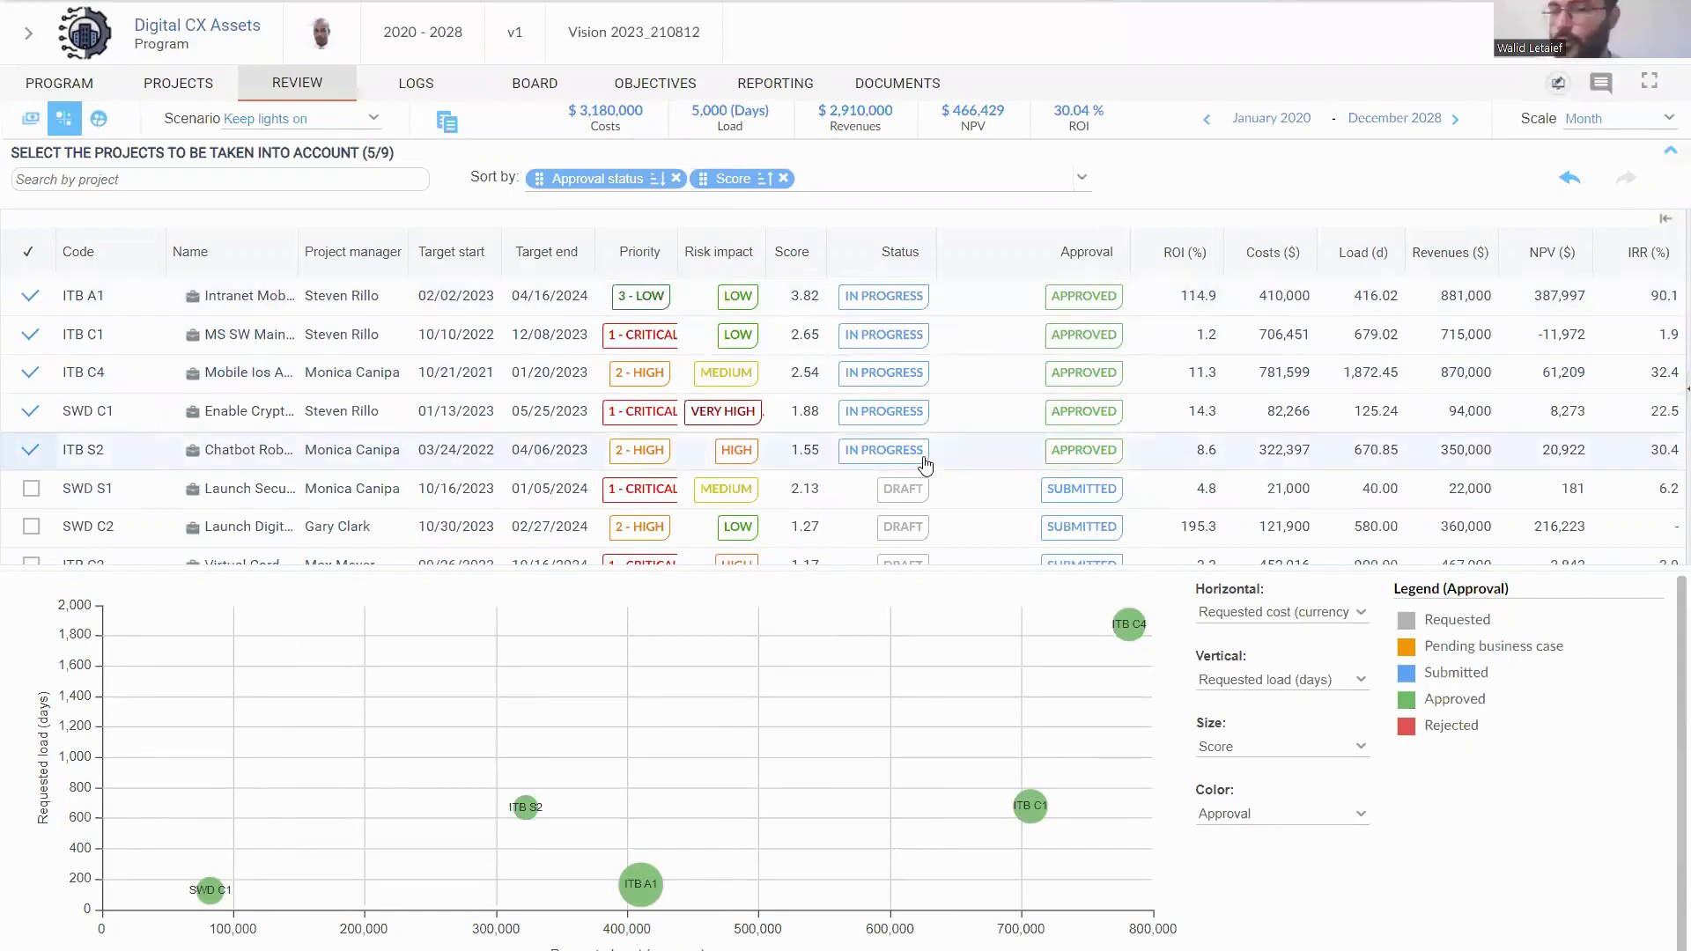
Set the bubble chart's vertical axis to Exp. revenues and inspect the details of the ITB A1 bubble.
scroll(925, 464, down, 2)
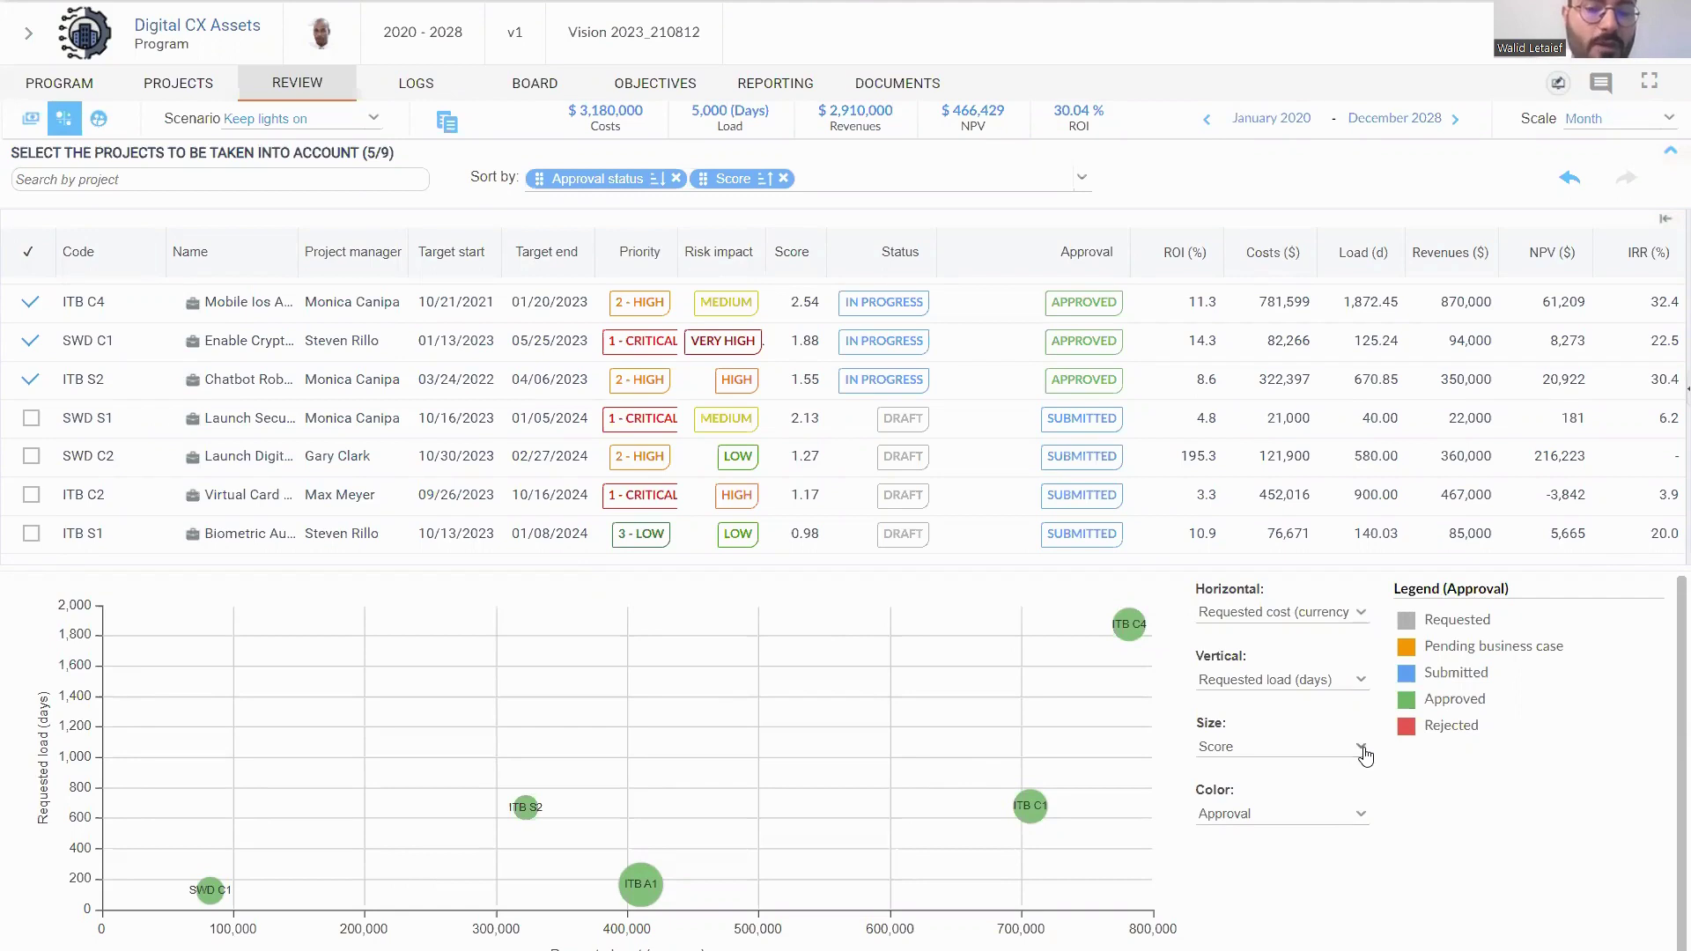
click(1362, 613)
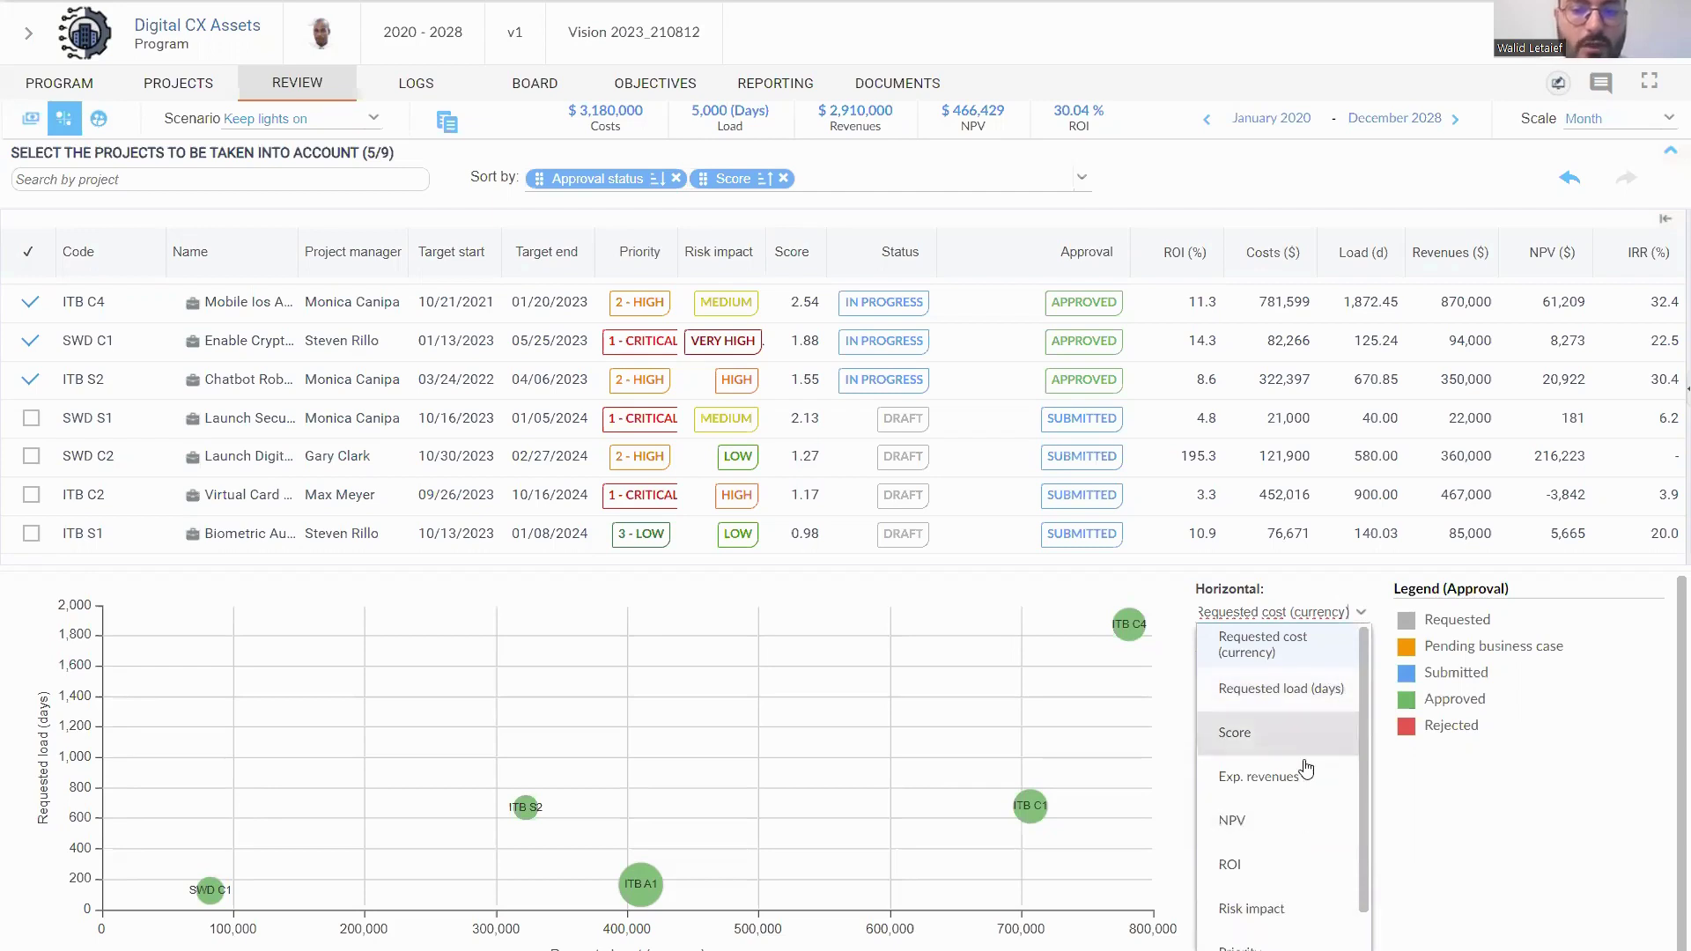
click(1407, 817)
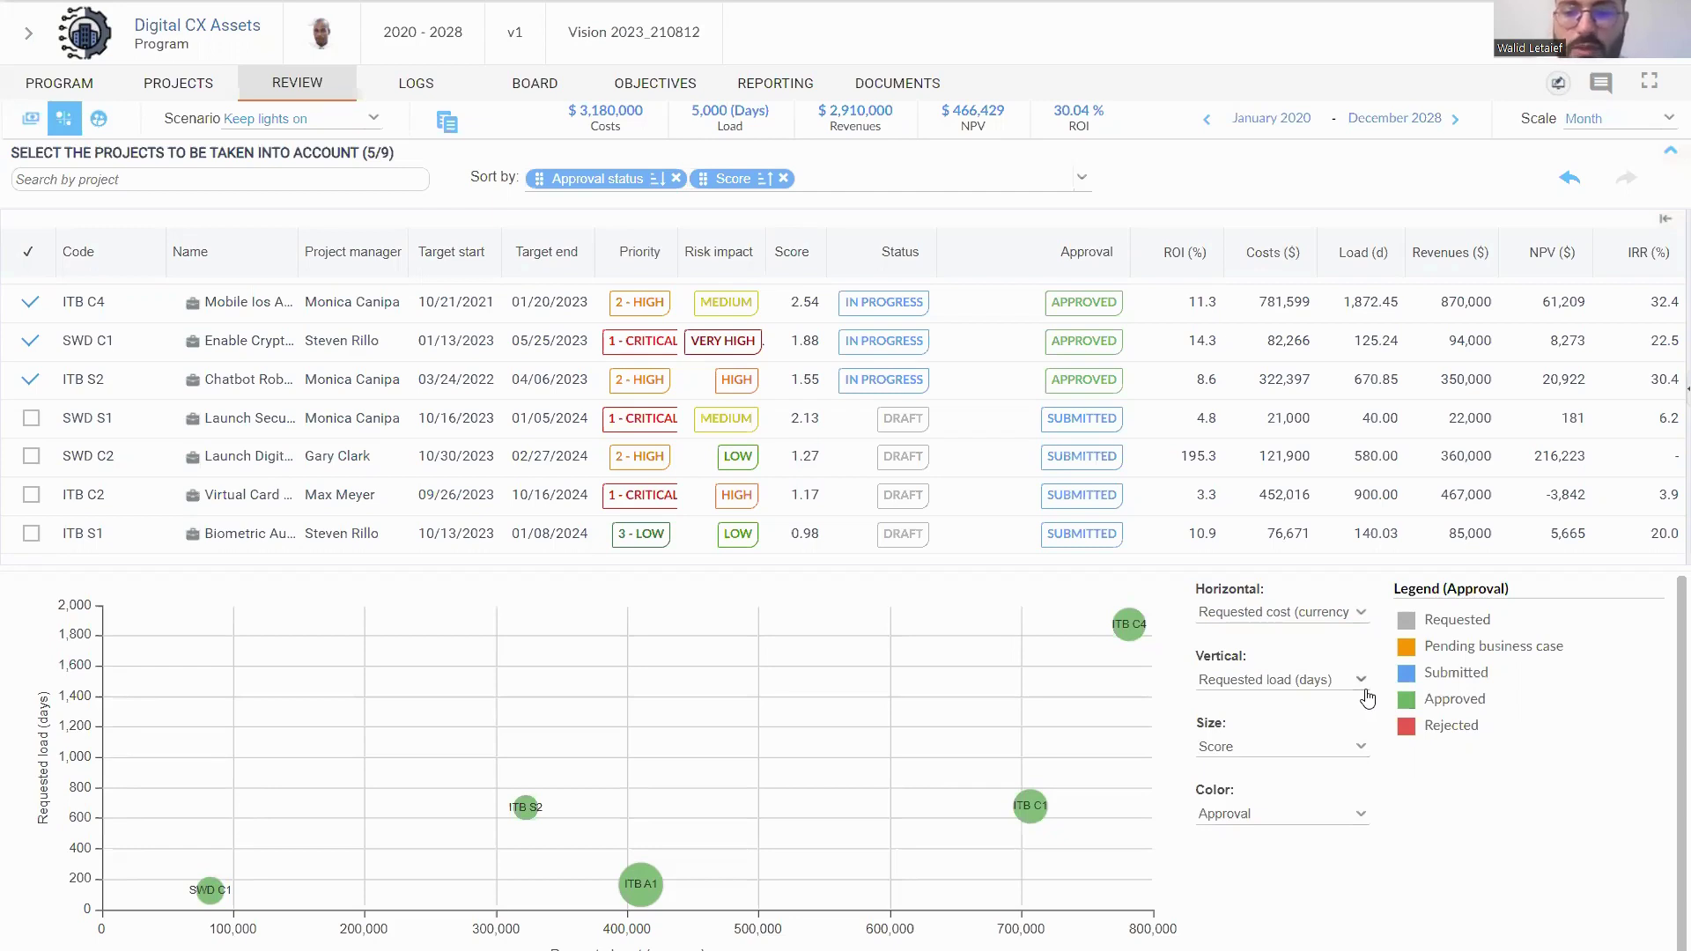
click(1362, 684)
click(1277, 504)
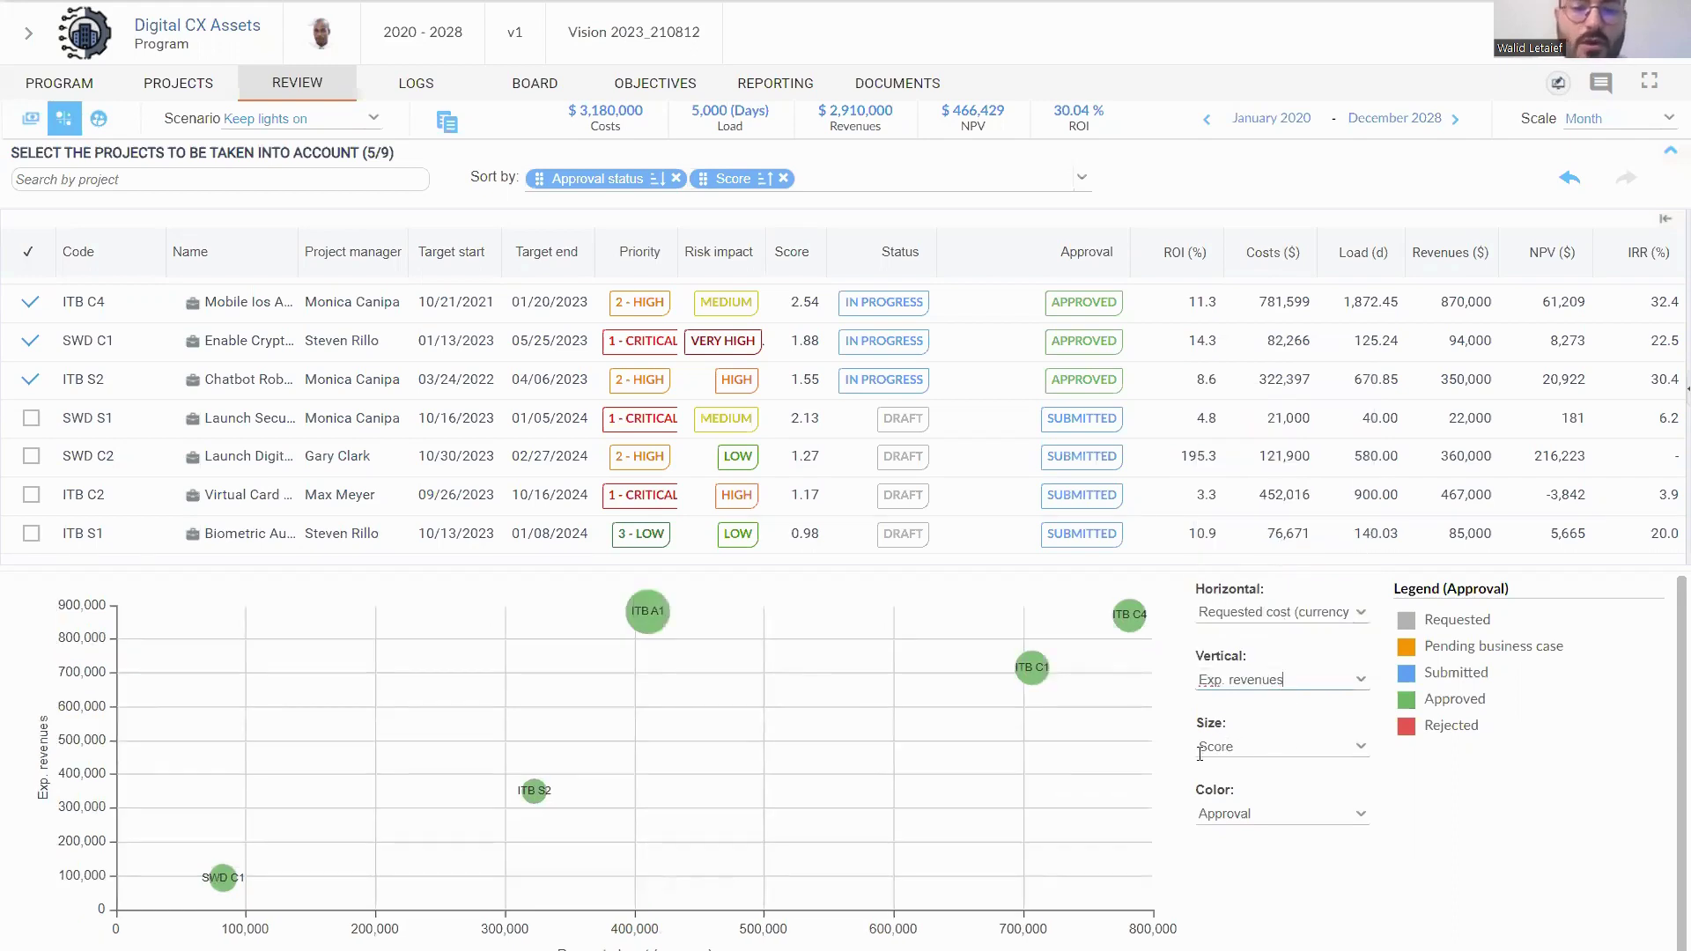
mouse_move(648, 612)
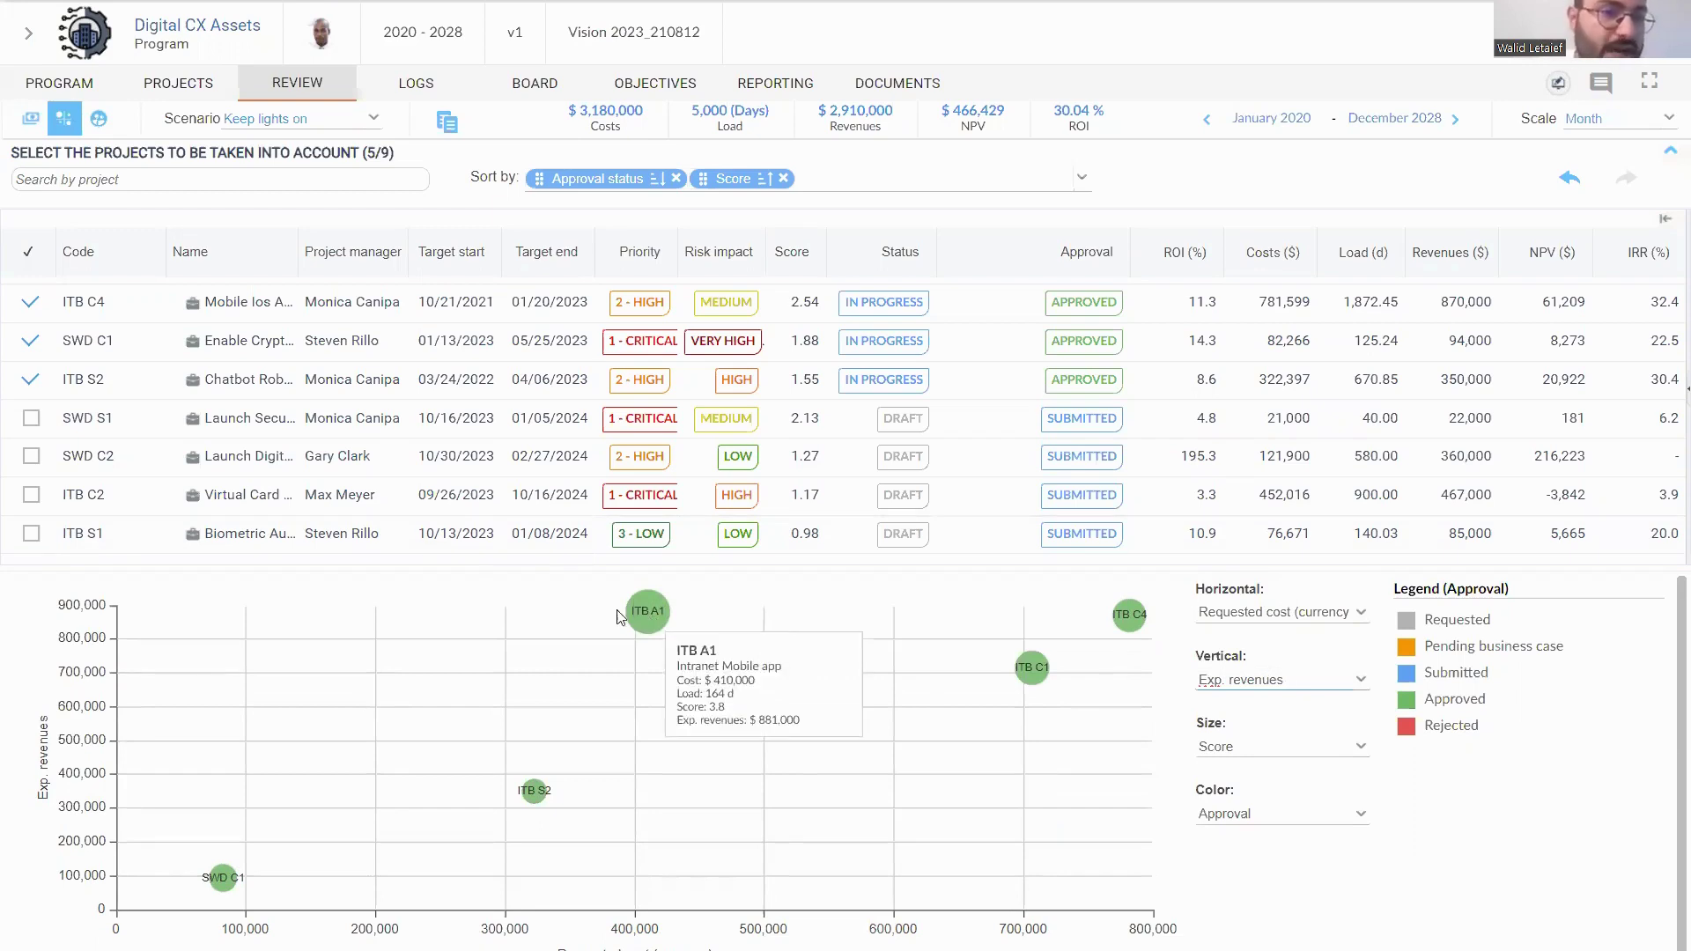
Include the submitted projects SWD S1, SWD C2 and ITB C2 in the Keep lights on scenario.
click(31, 417)
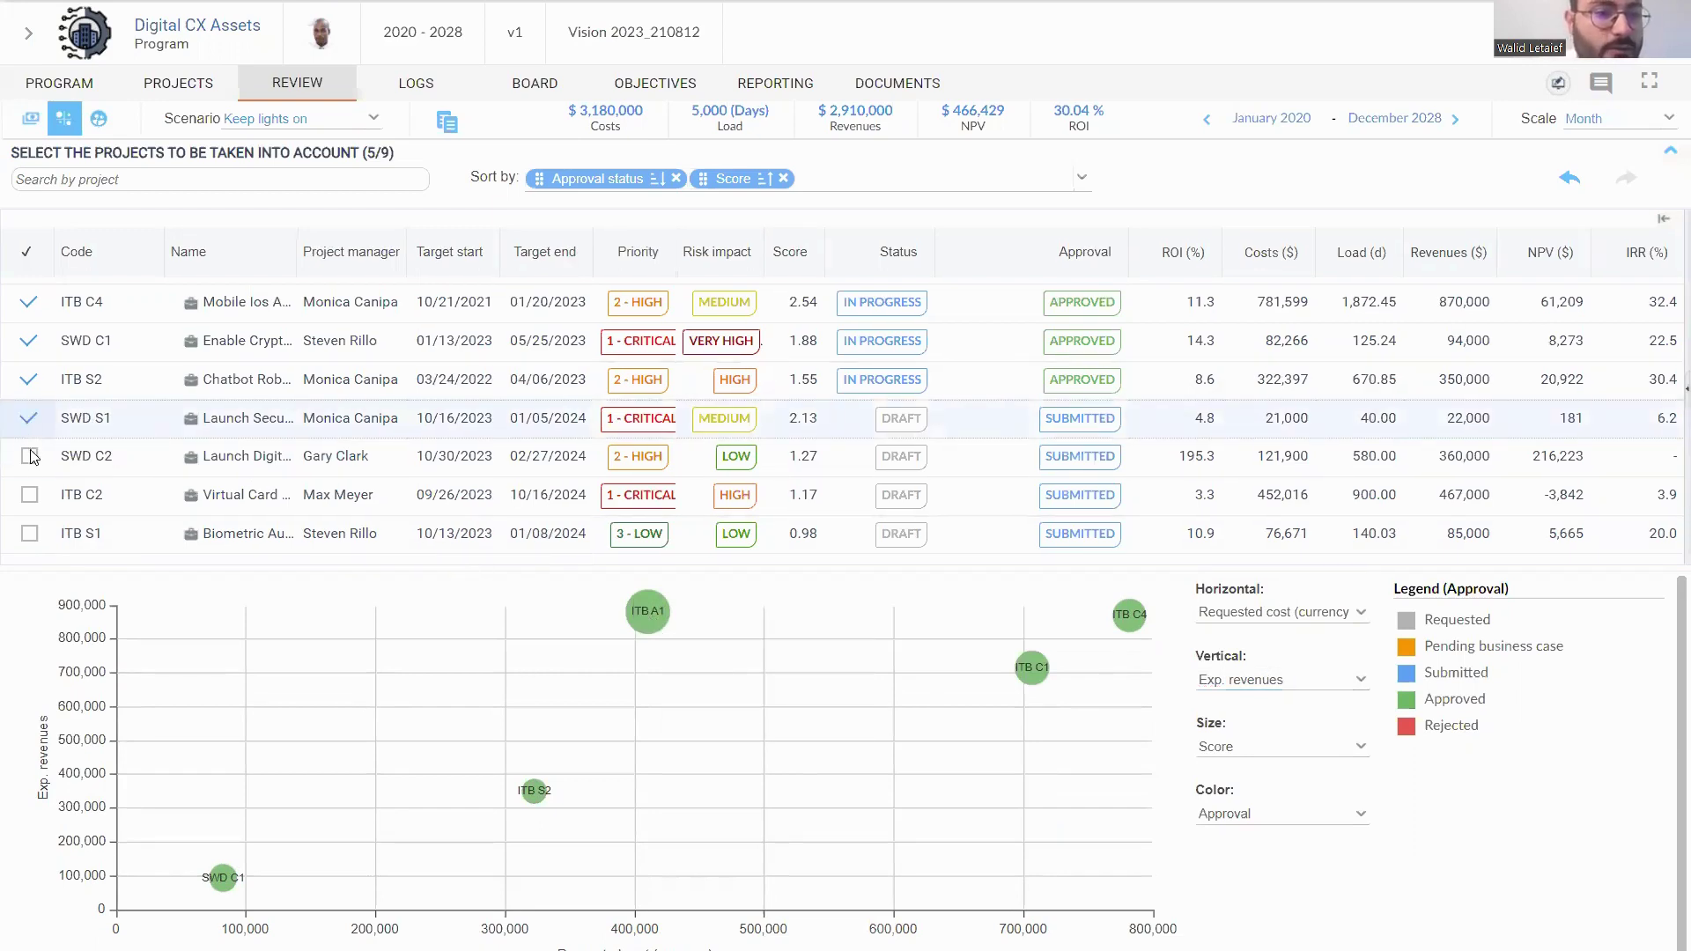
click(30, 457)
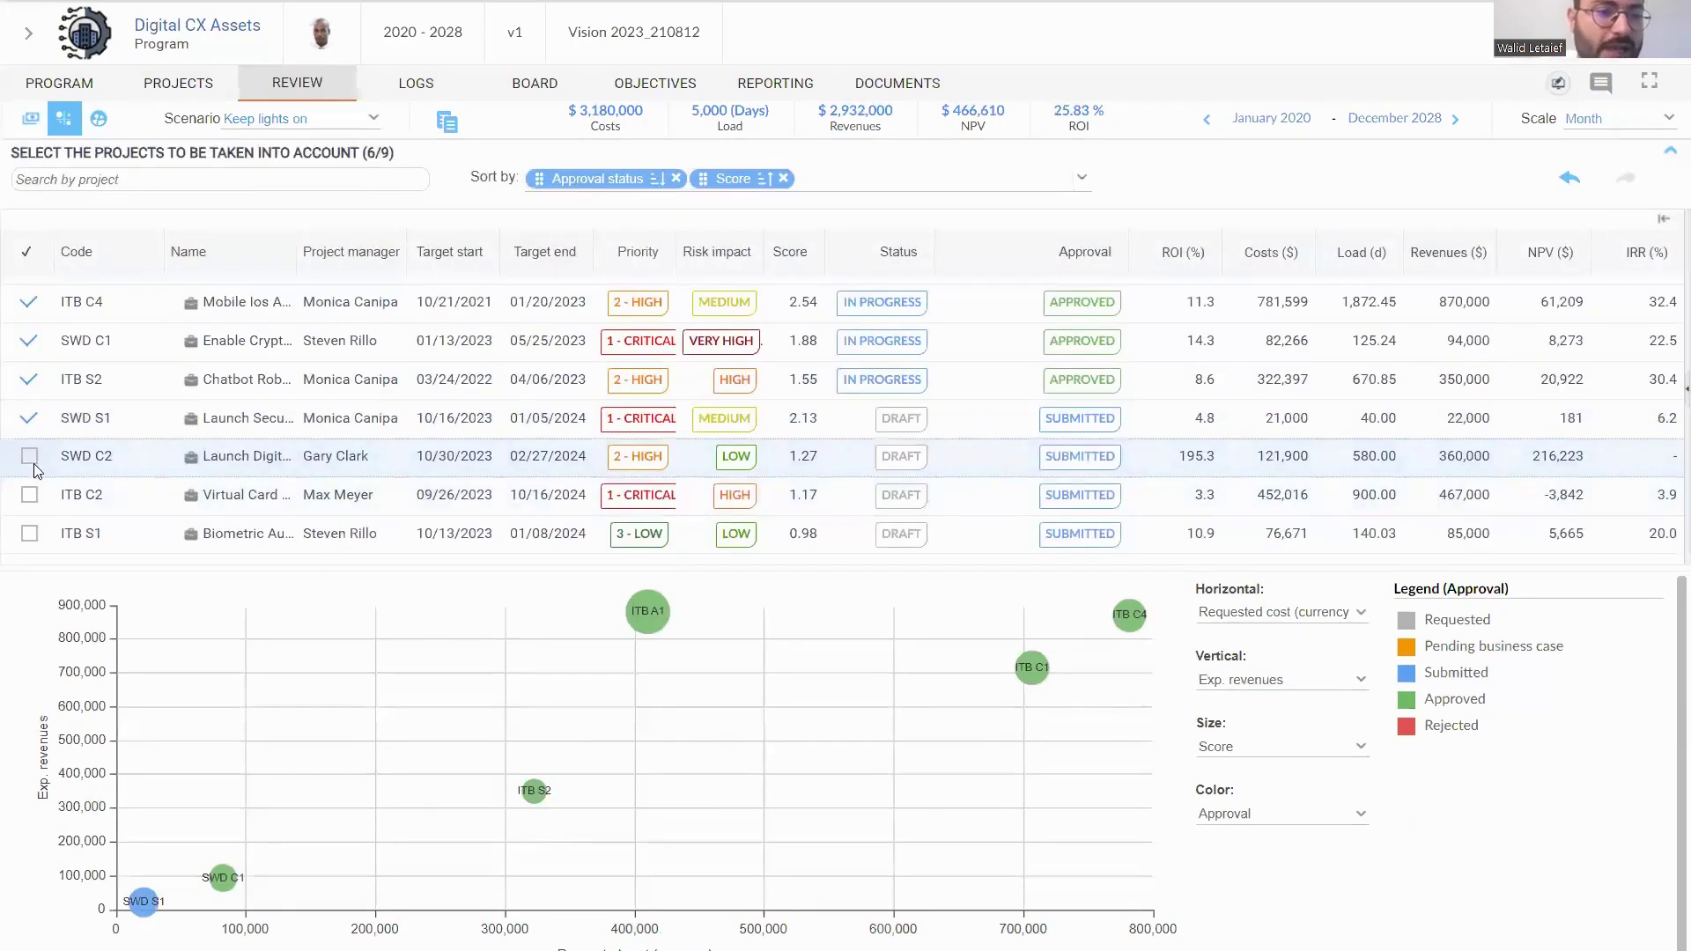
click(31, 456)
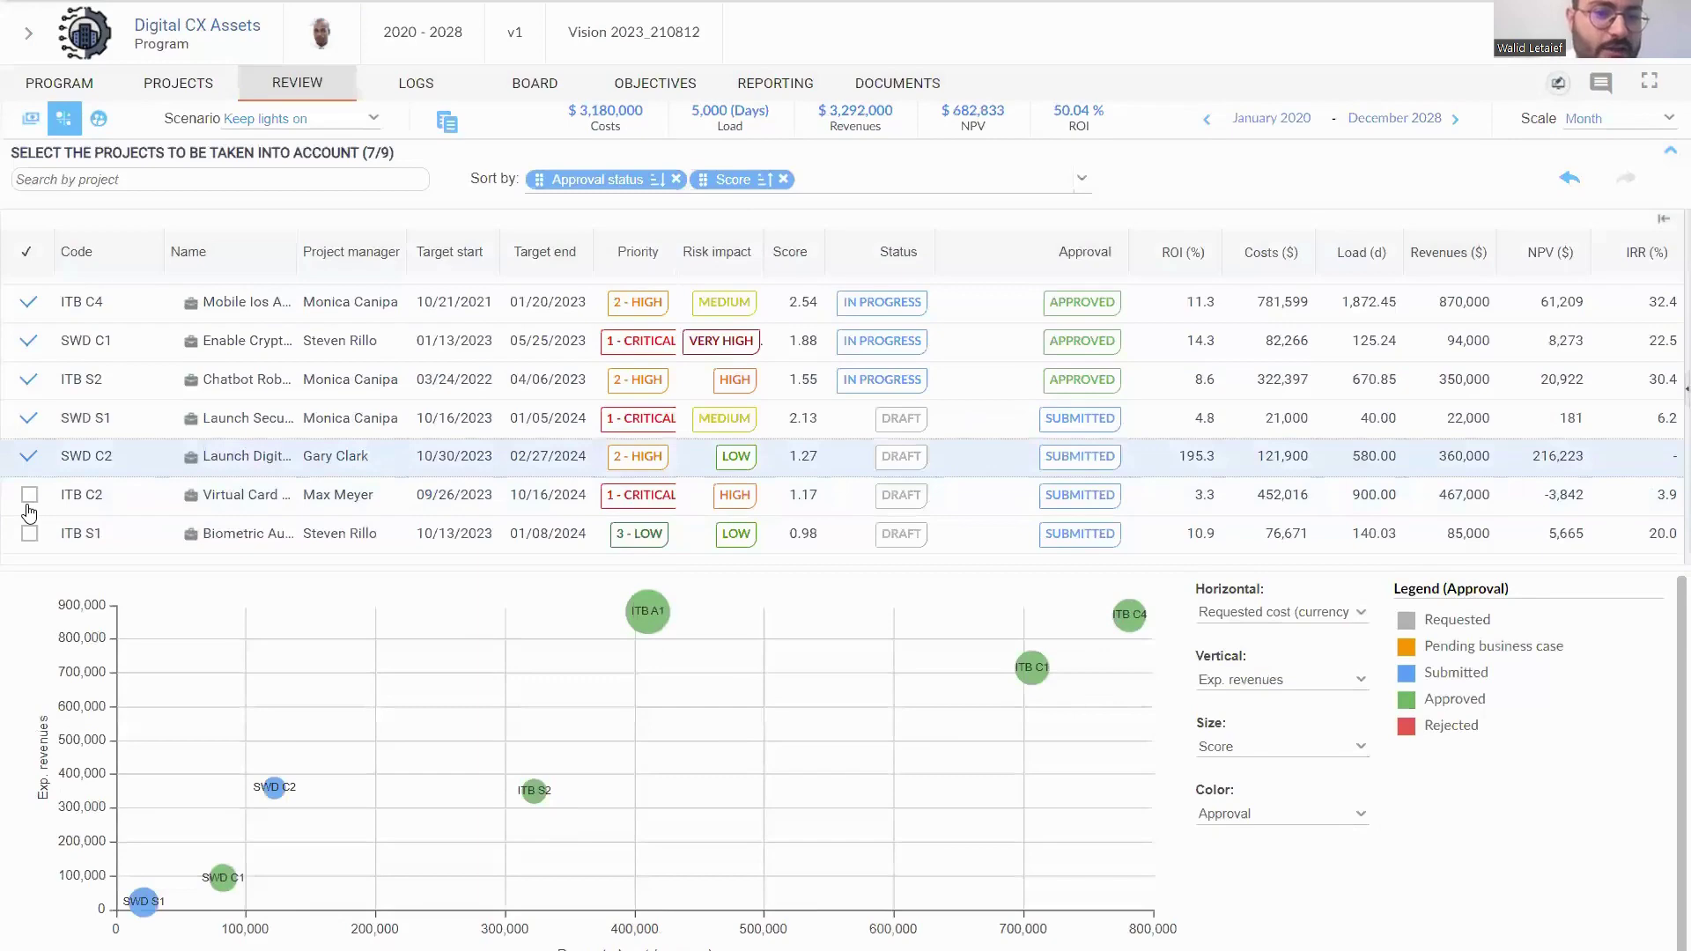
click(29, 507)
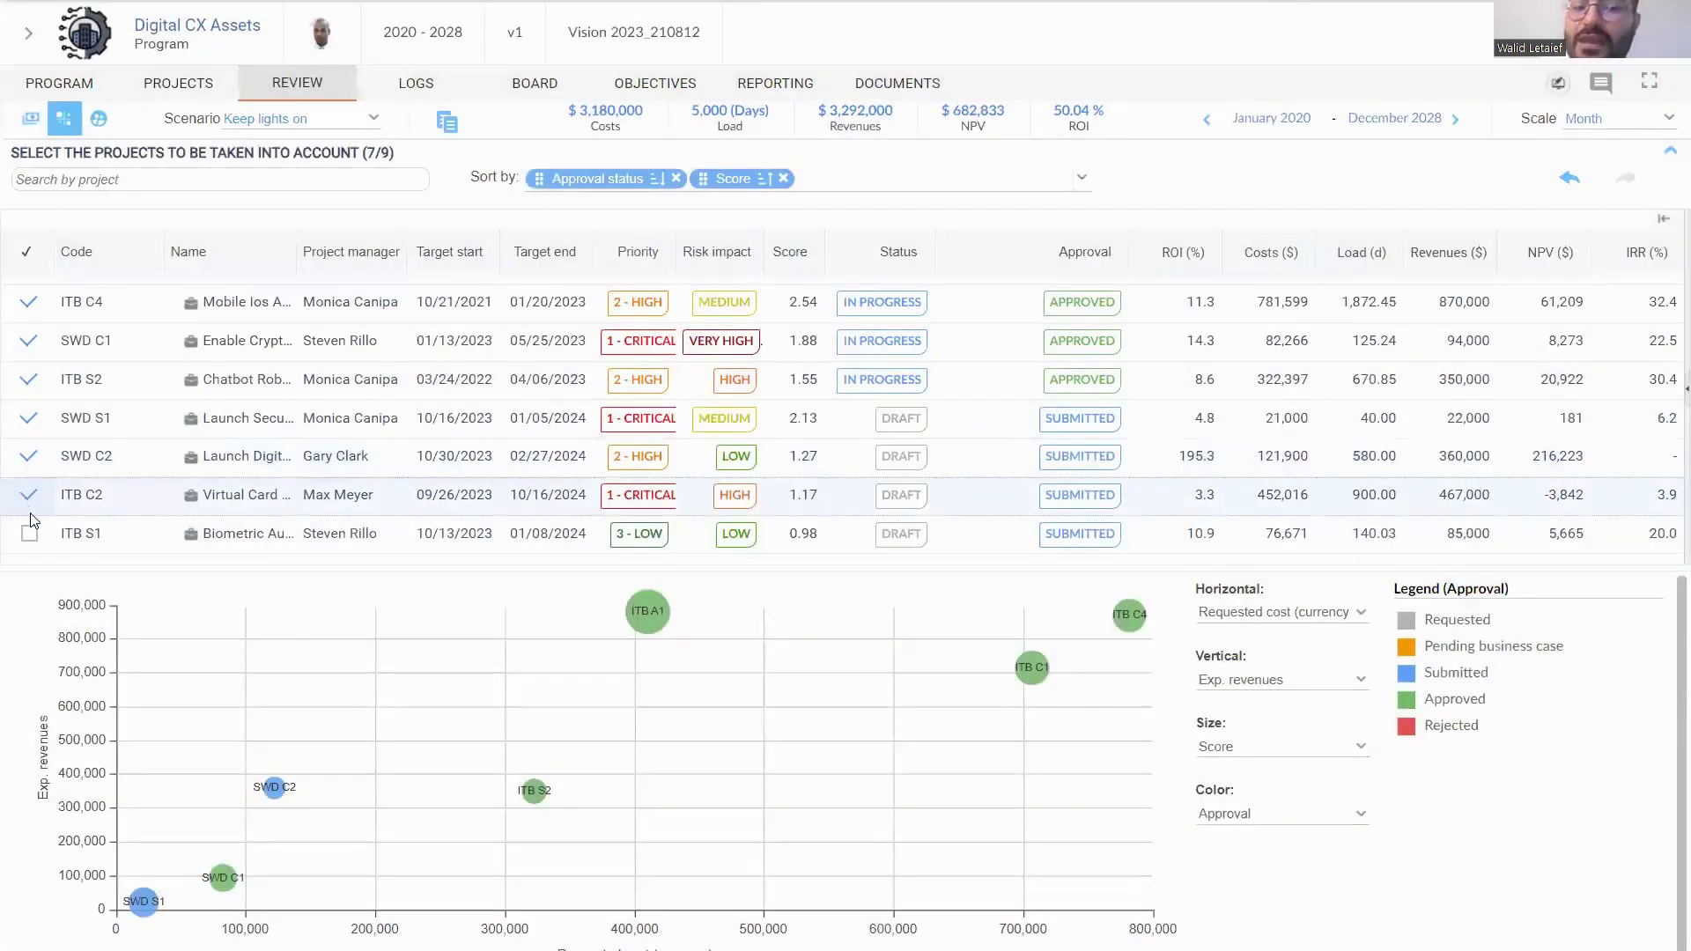
Include the submitted project ITB S1 in the Keep lights on scenario and inspect the SWD C2 bubble's details.
click(32, 531)
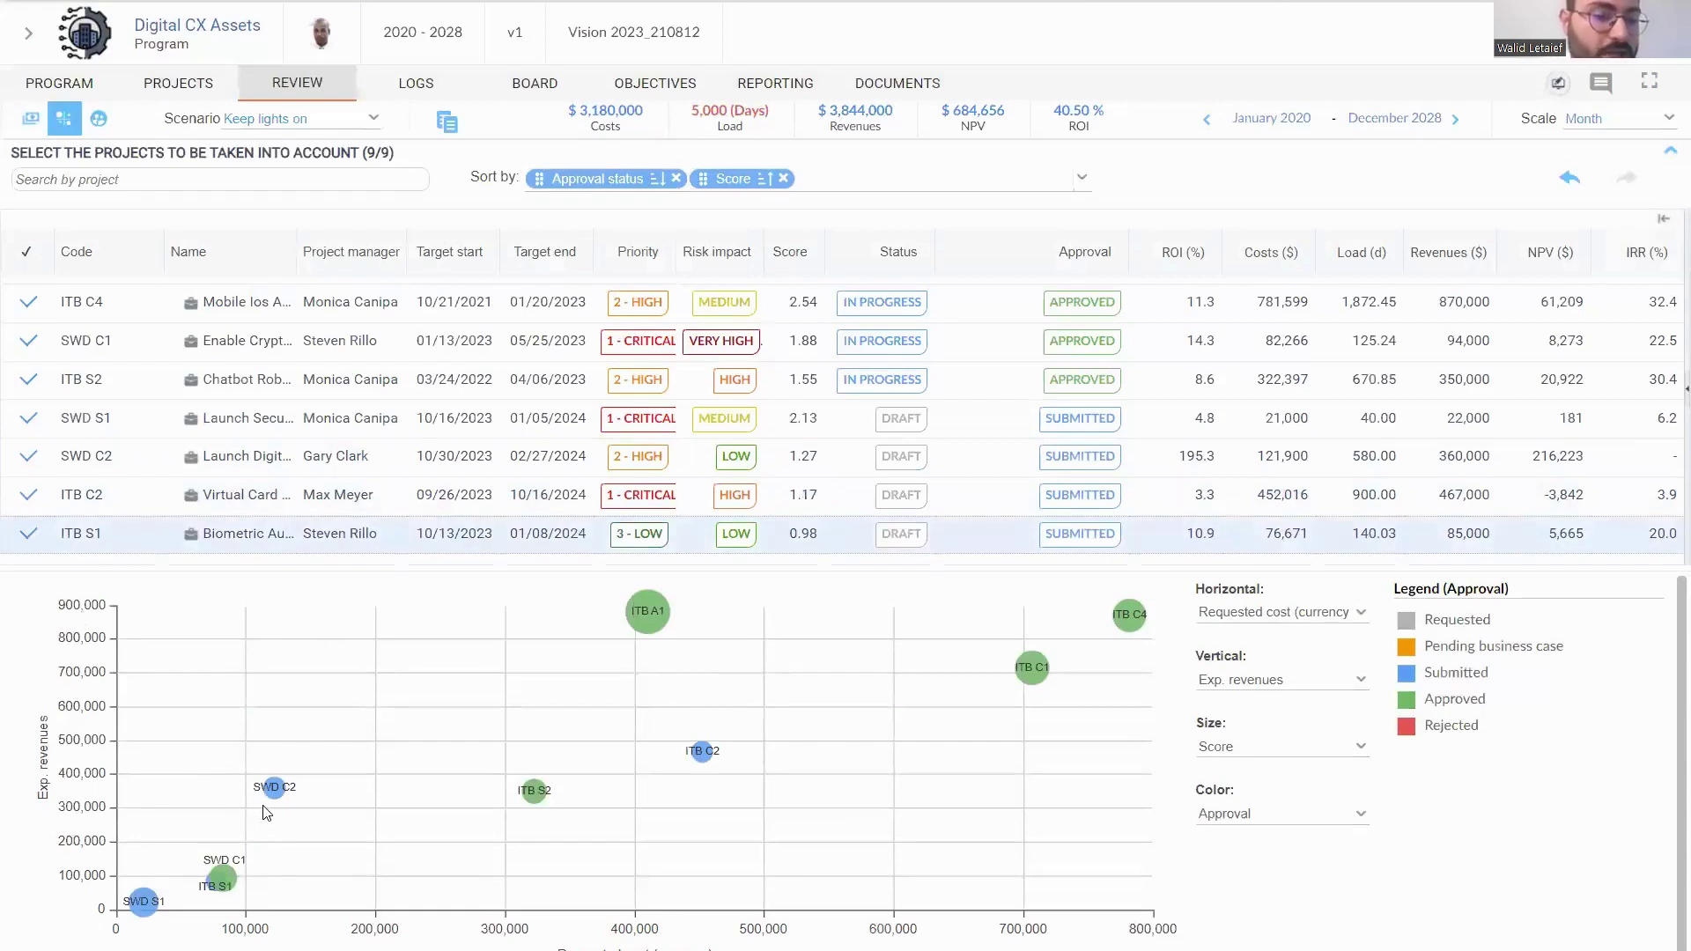
mouse_move(275, 798)
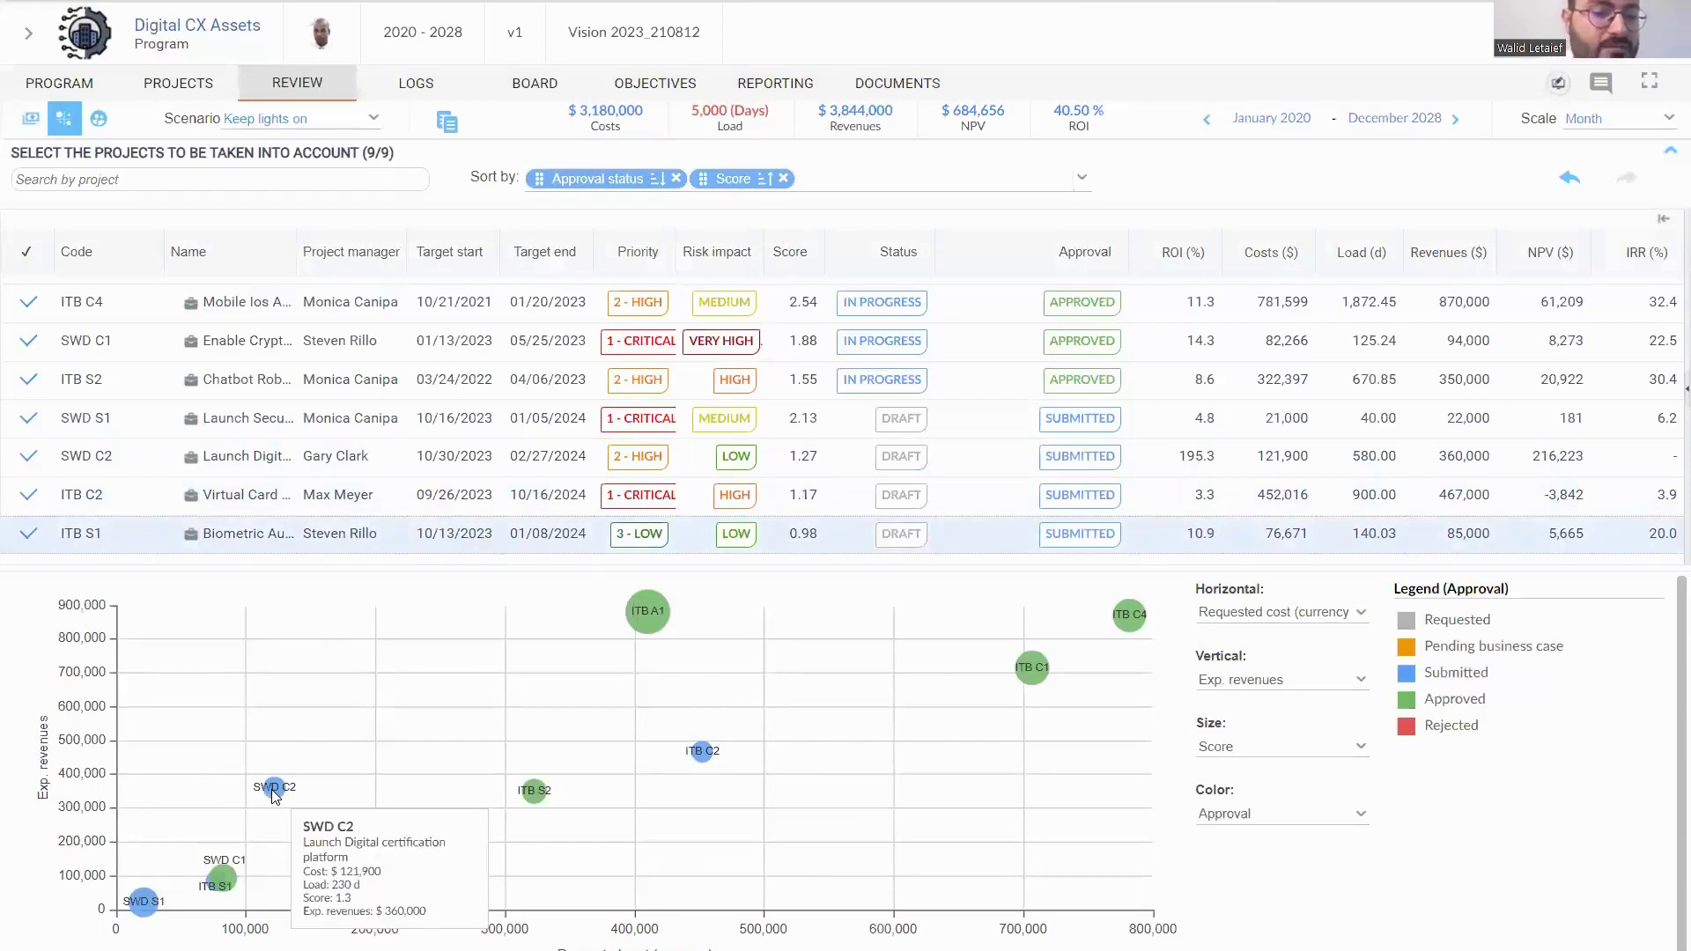
mouse_move(714, 762)
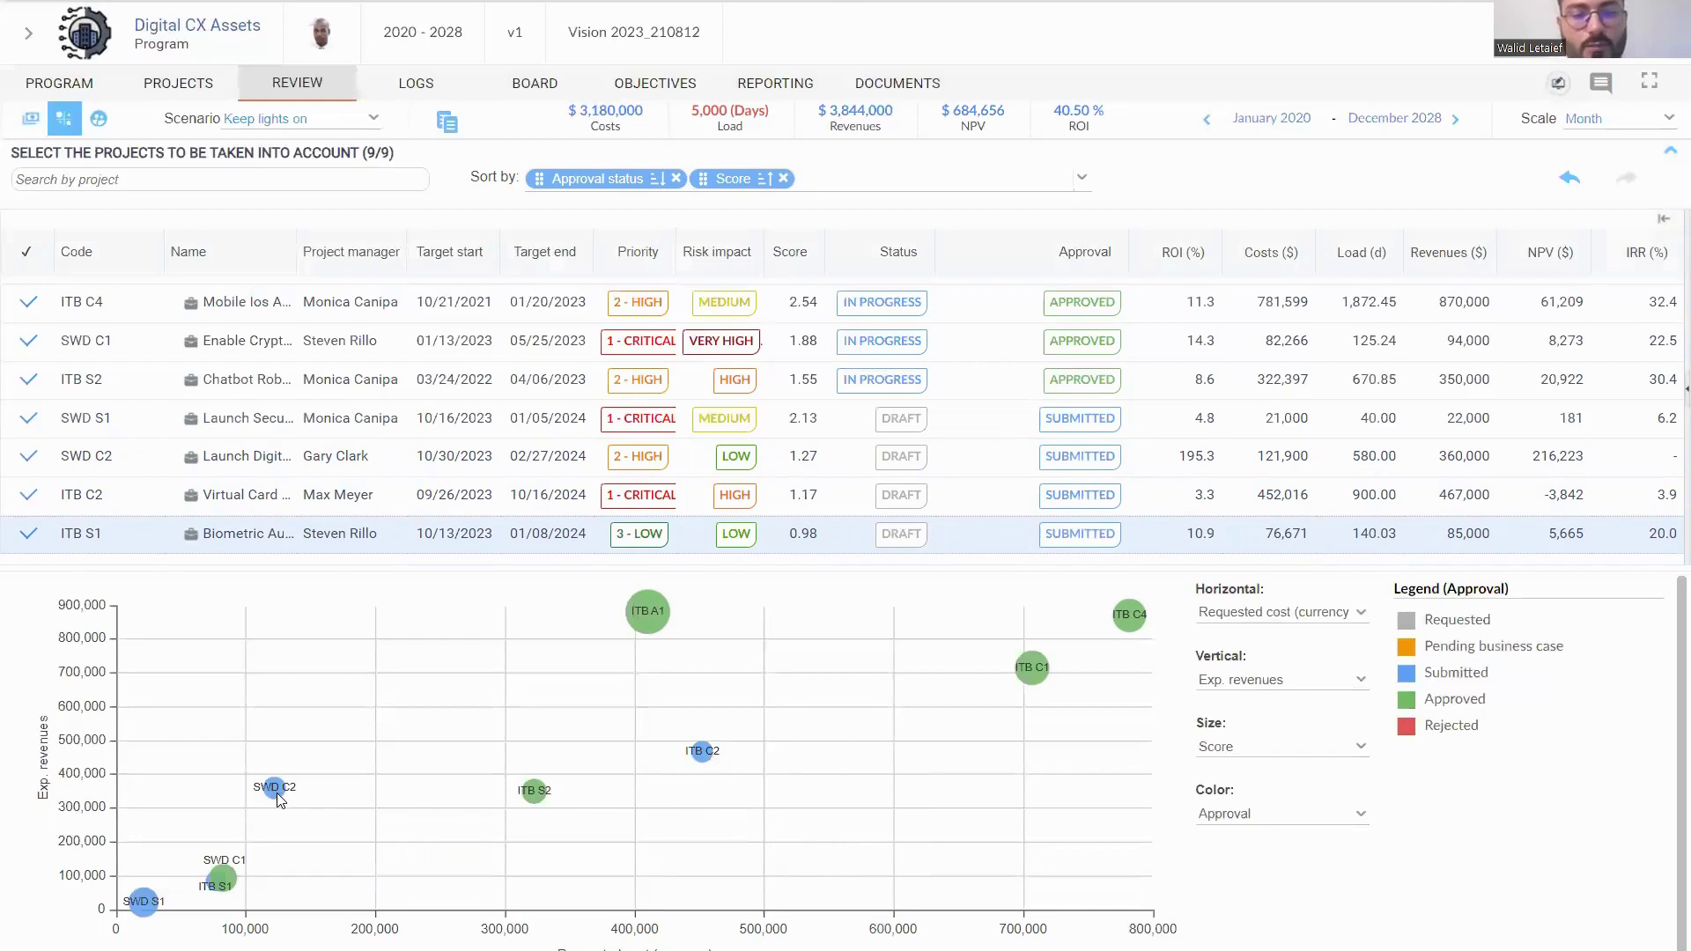
mouse_move(273, 790)
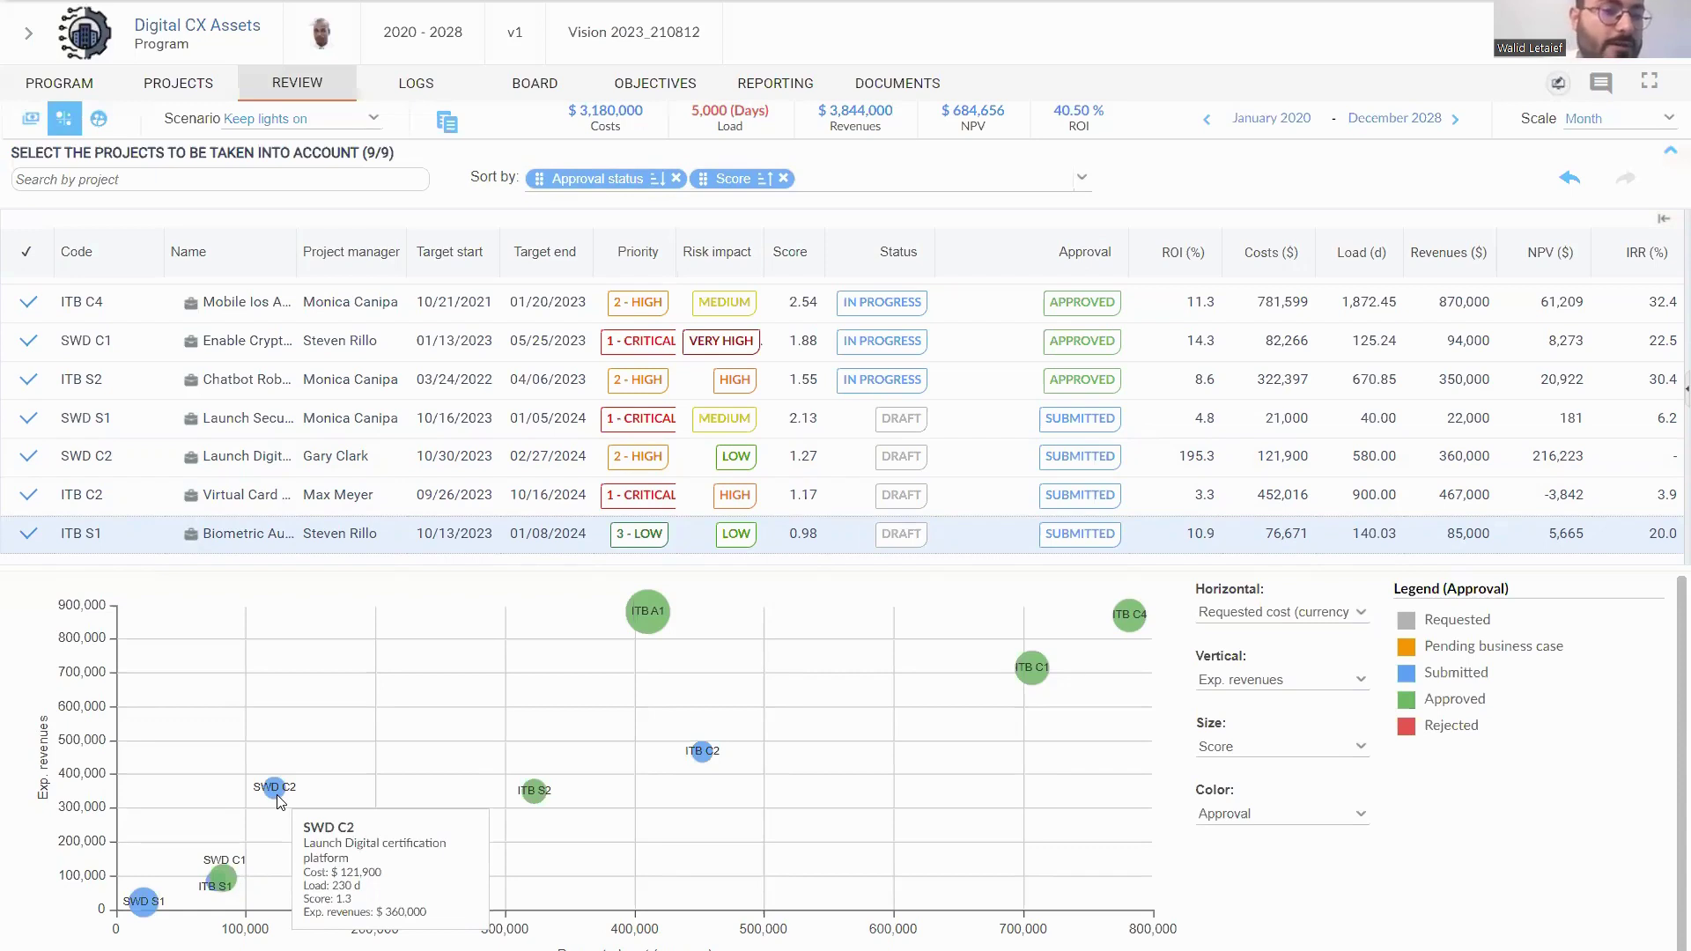
Exclude the submitted projects SWD S1, ITB C2, ITB S1 and SWD C2 from the Keep lights on scenario.
click(29, 427)
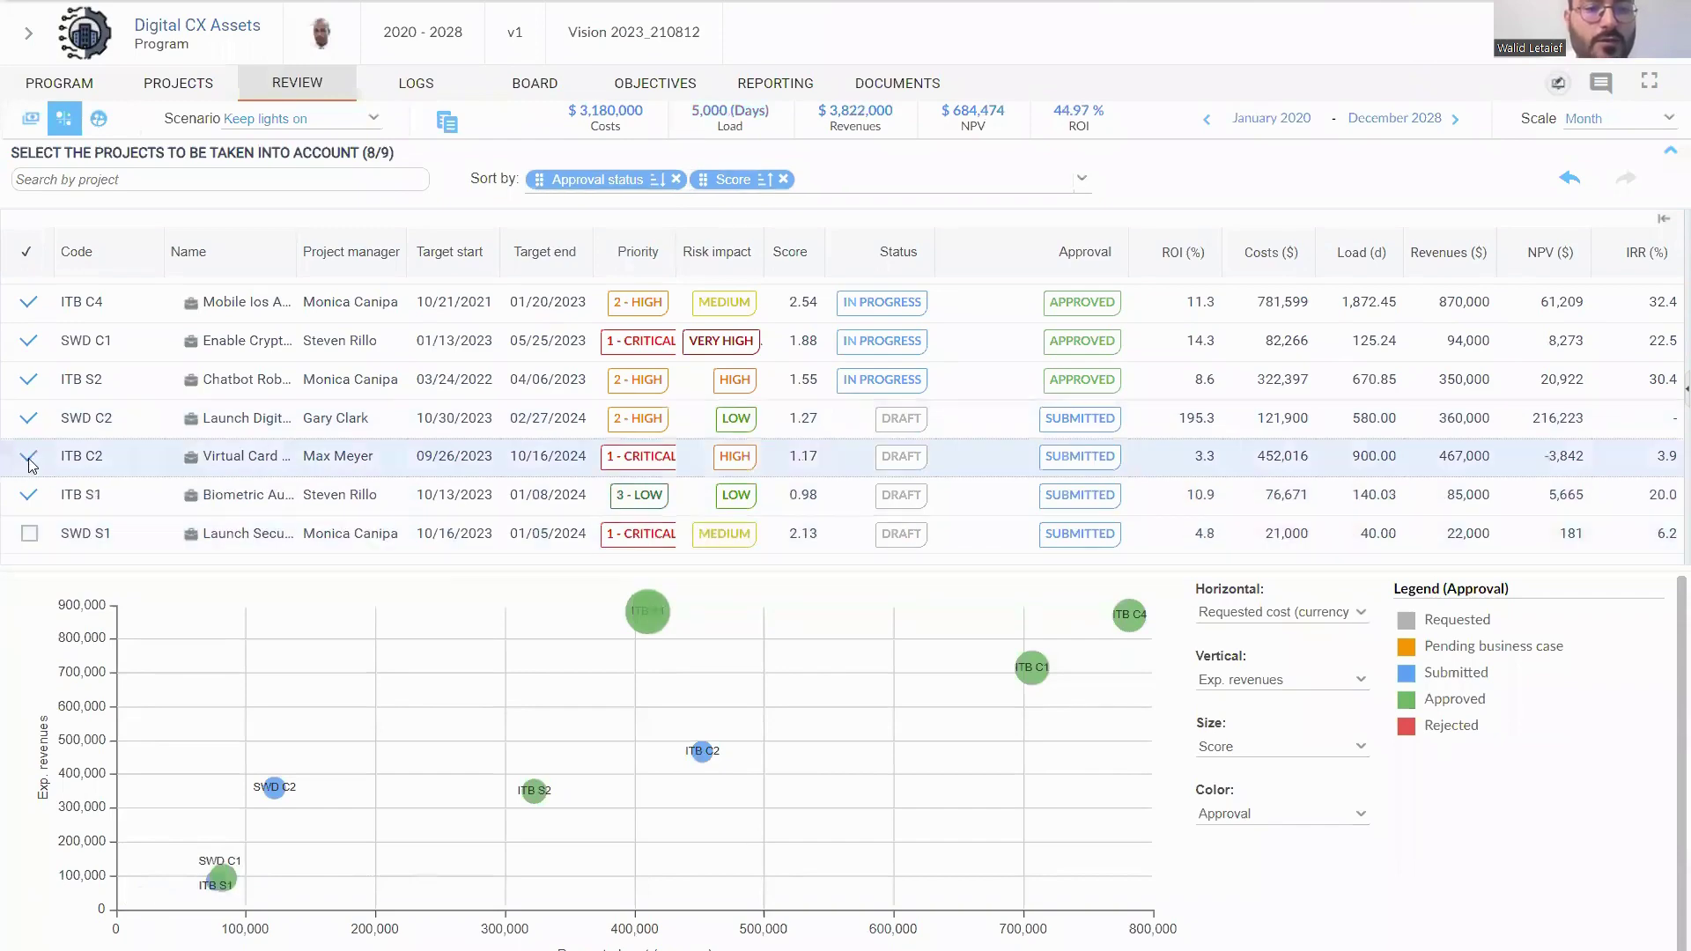
click(30, 458)
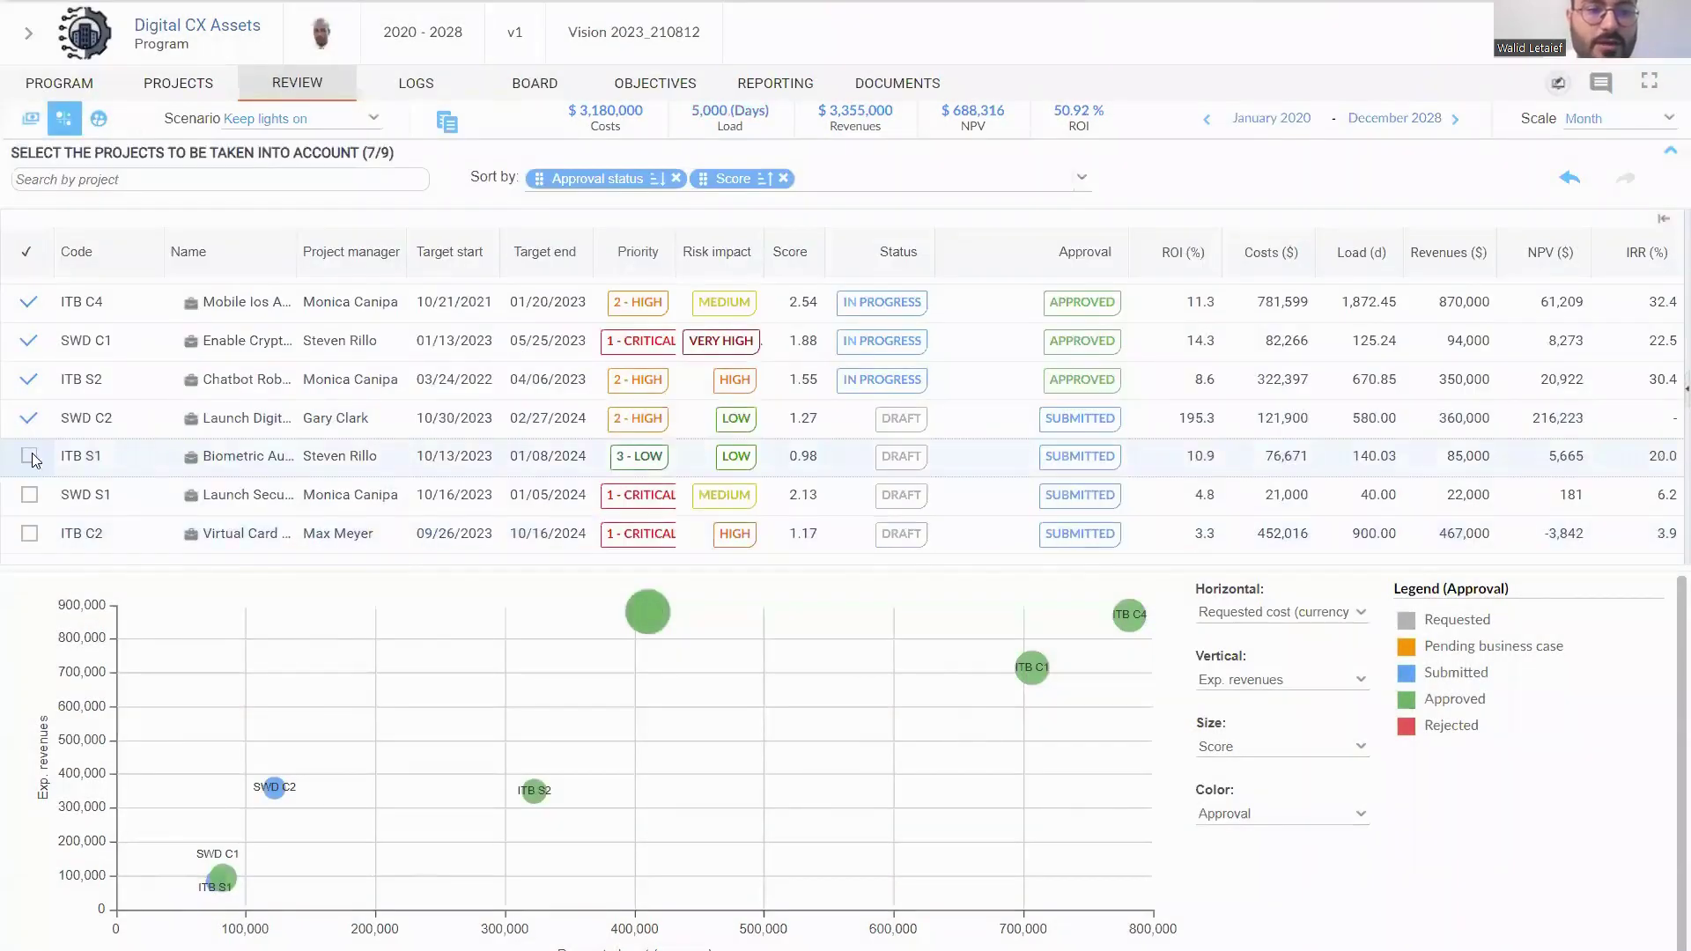
click(30, 457)
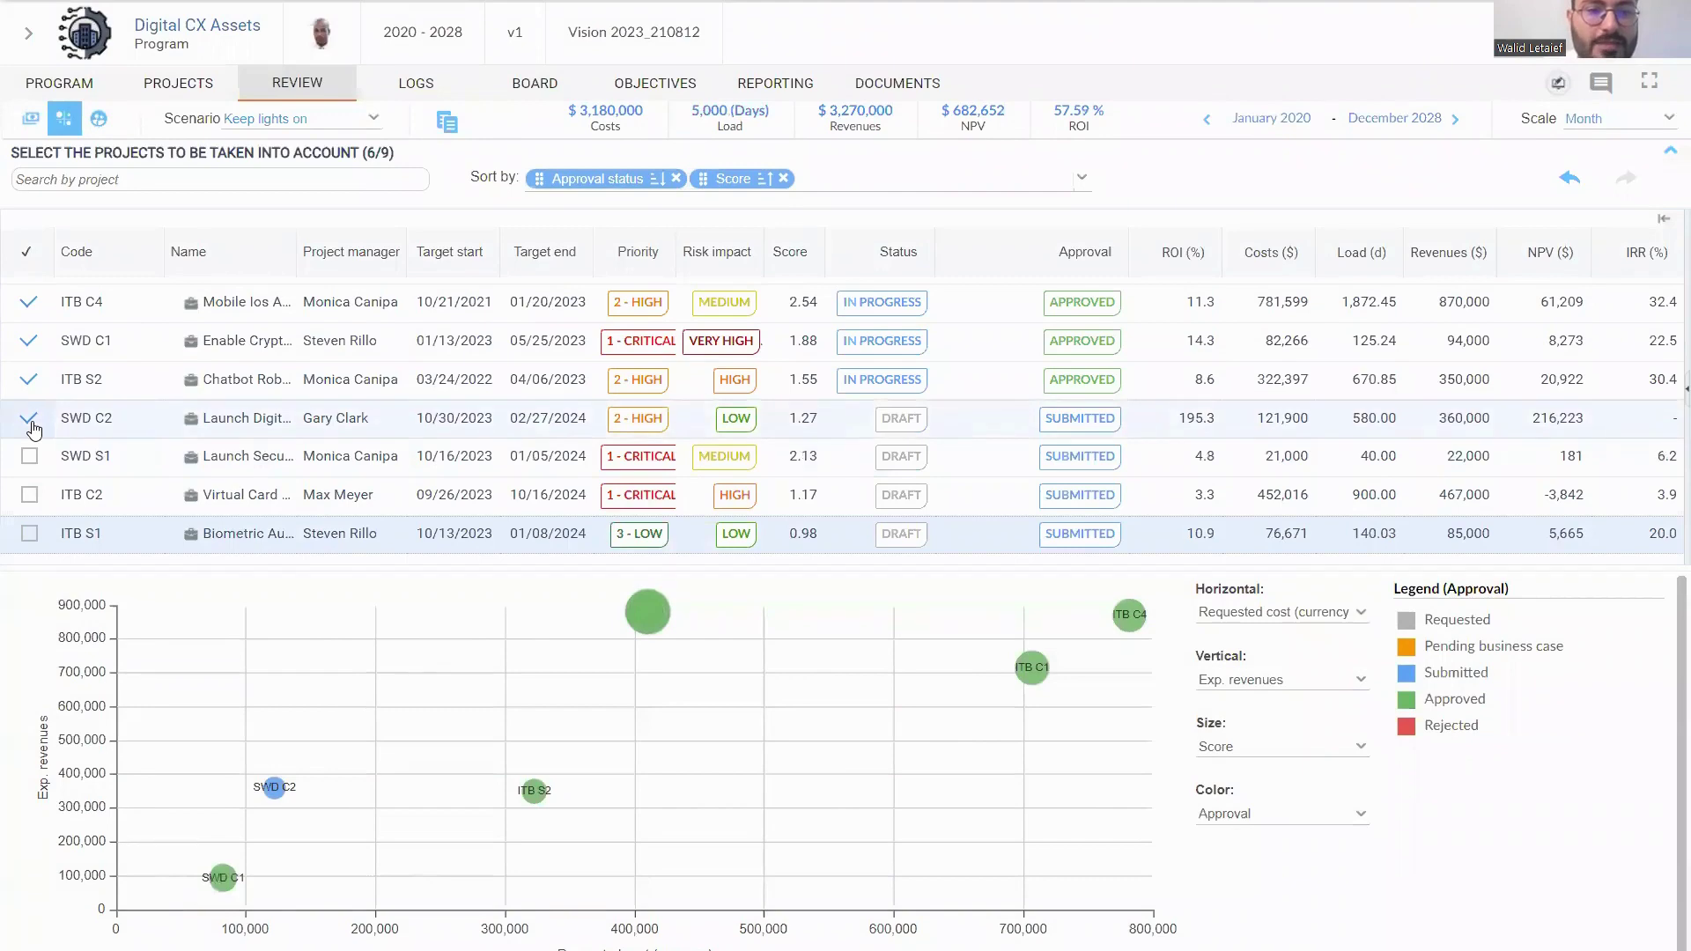
click(32, 421)
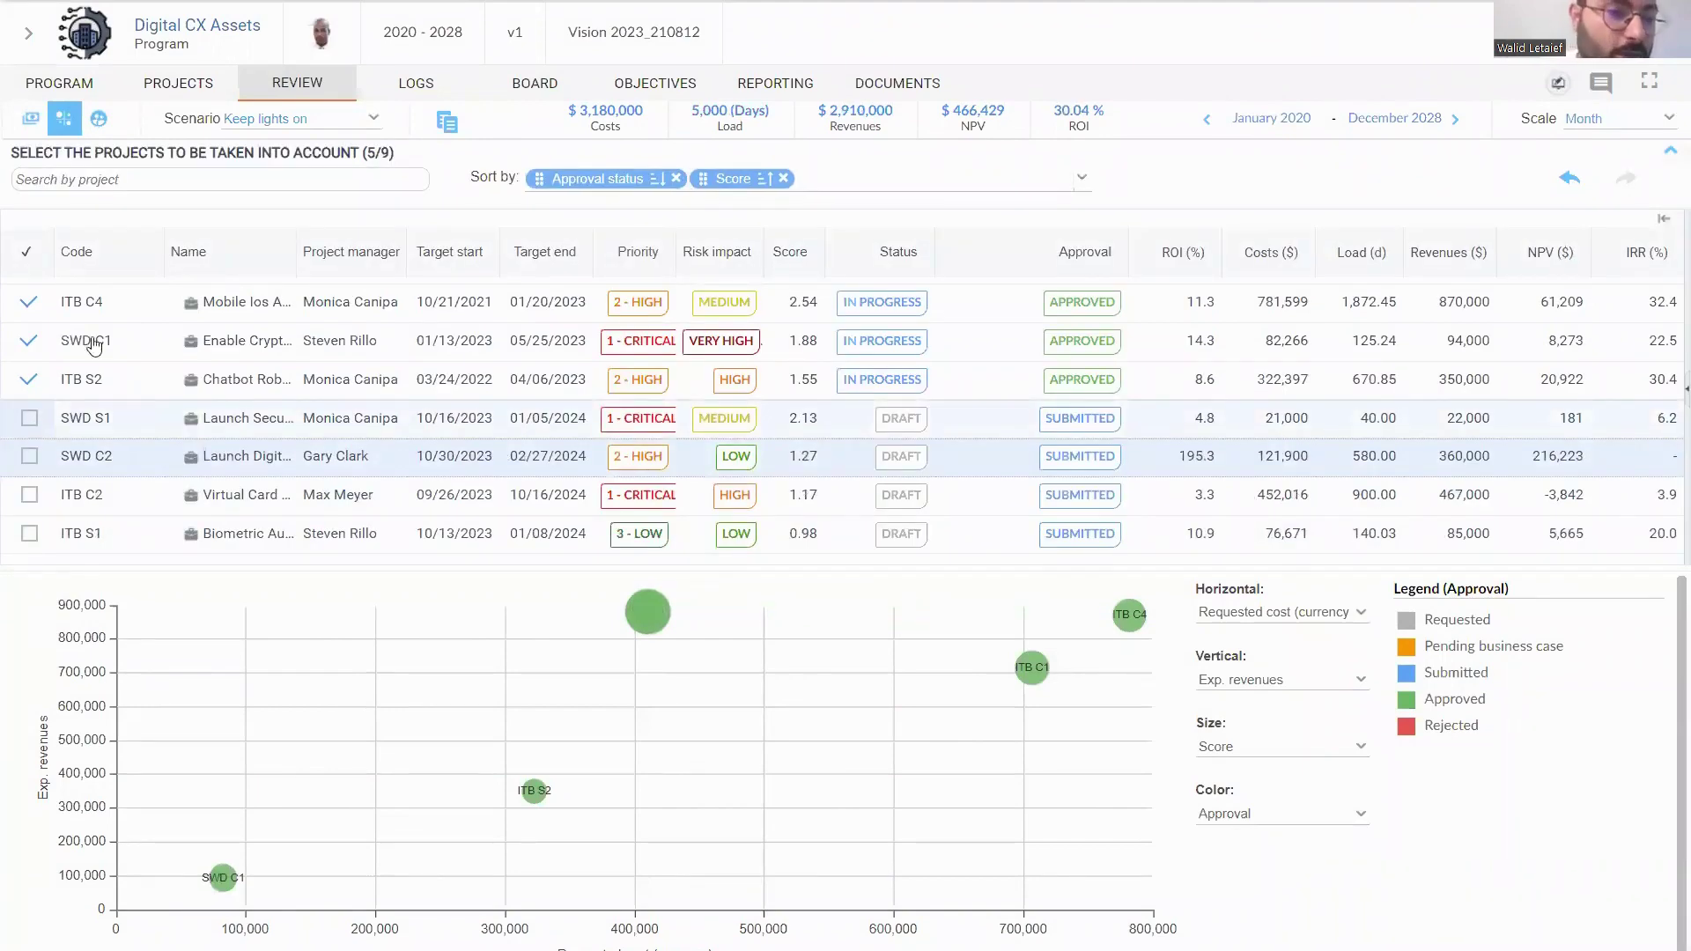
Show the scenario's required resource capacity and move the Approval column ahead of Priority in the project table.
click(100, 120)
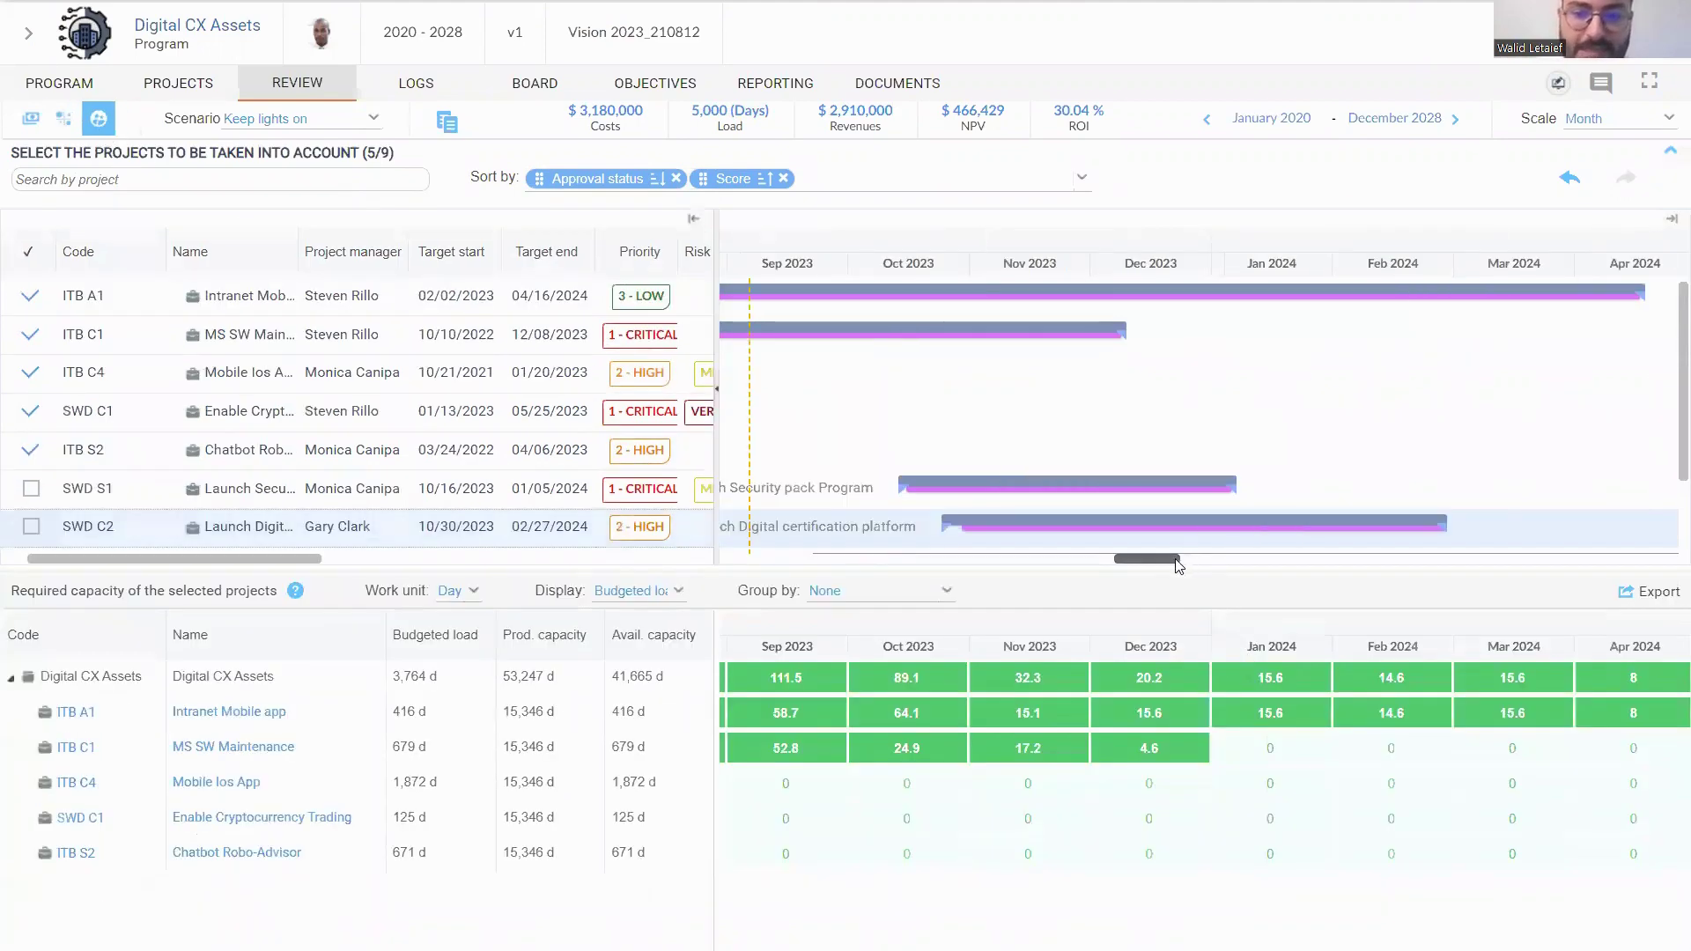
drag(1177, 561, 1163, 561)
scroll(1268, 432, down, 1)
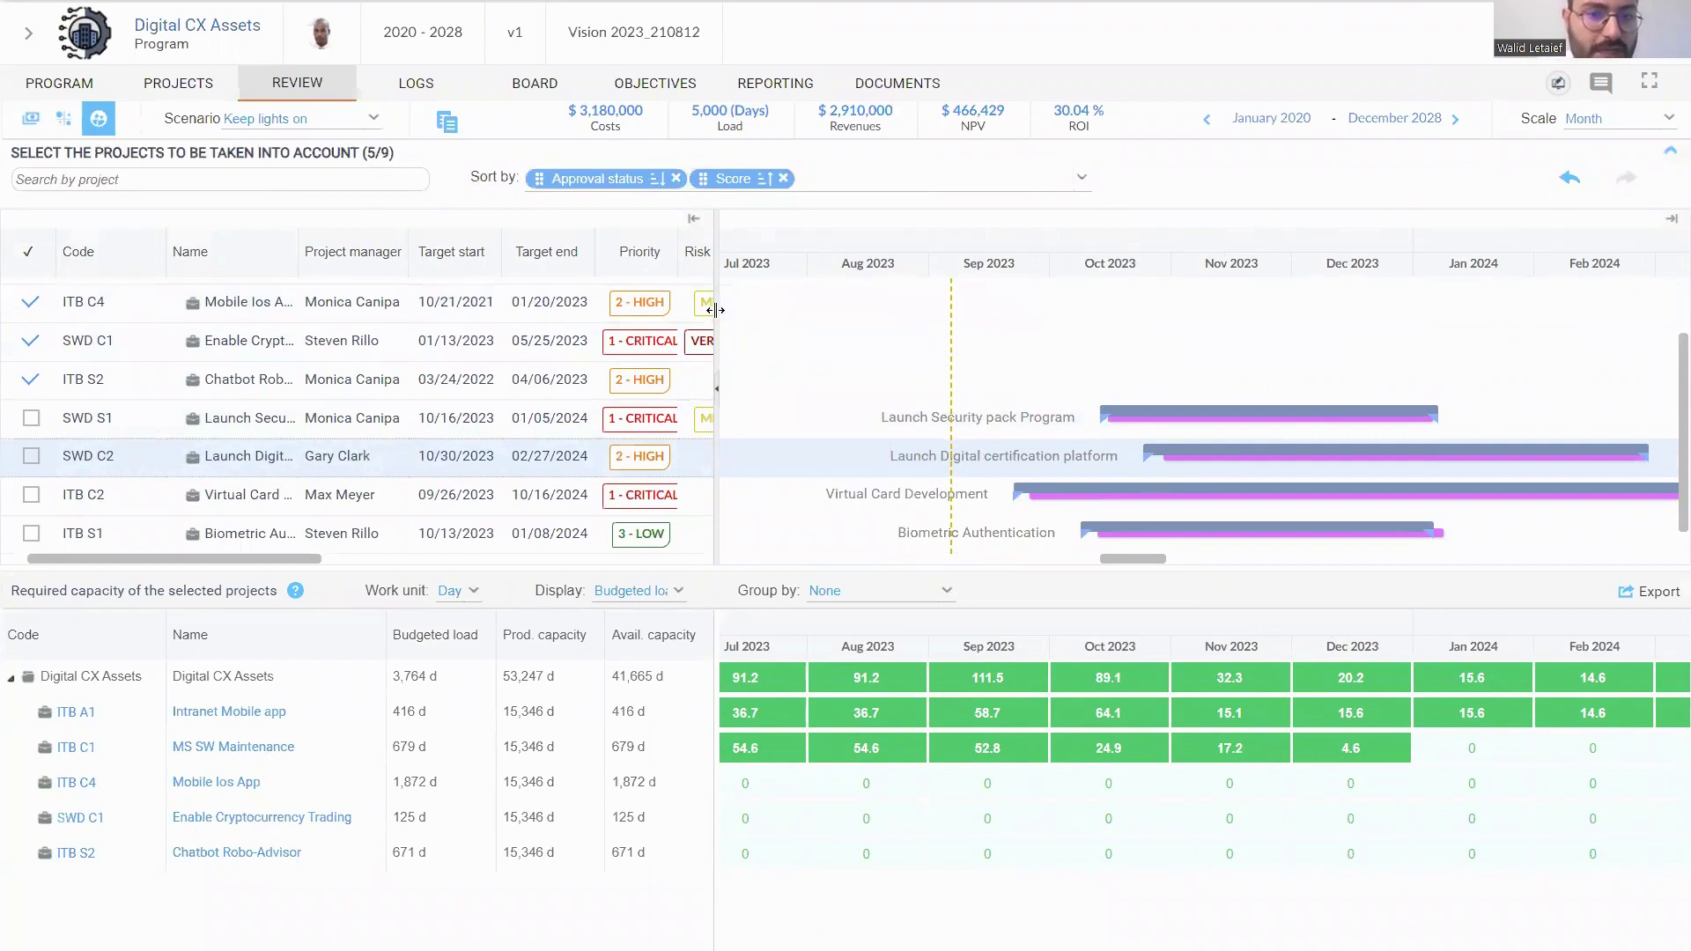
drag(715, 310, 1057, 298)
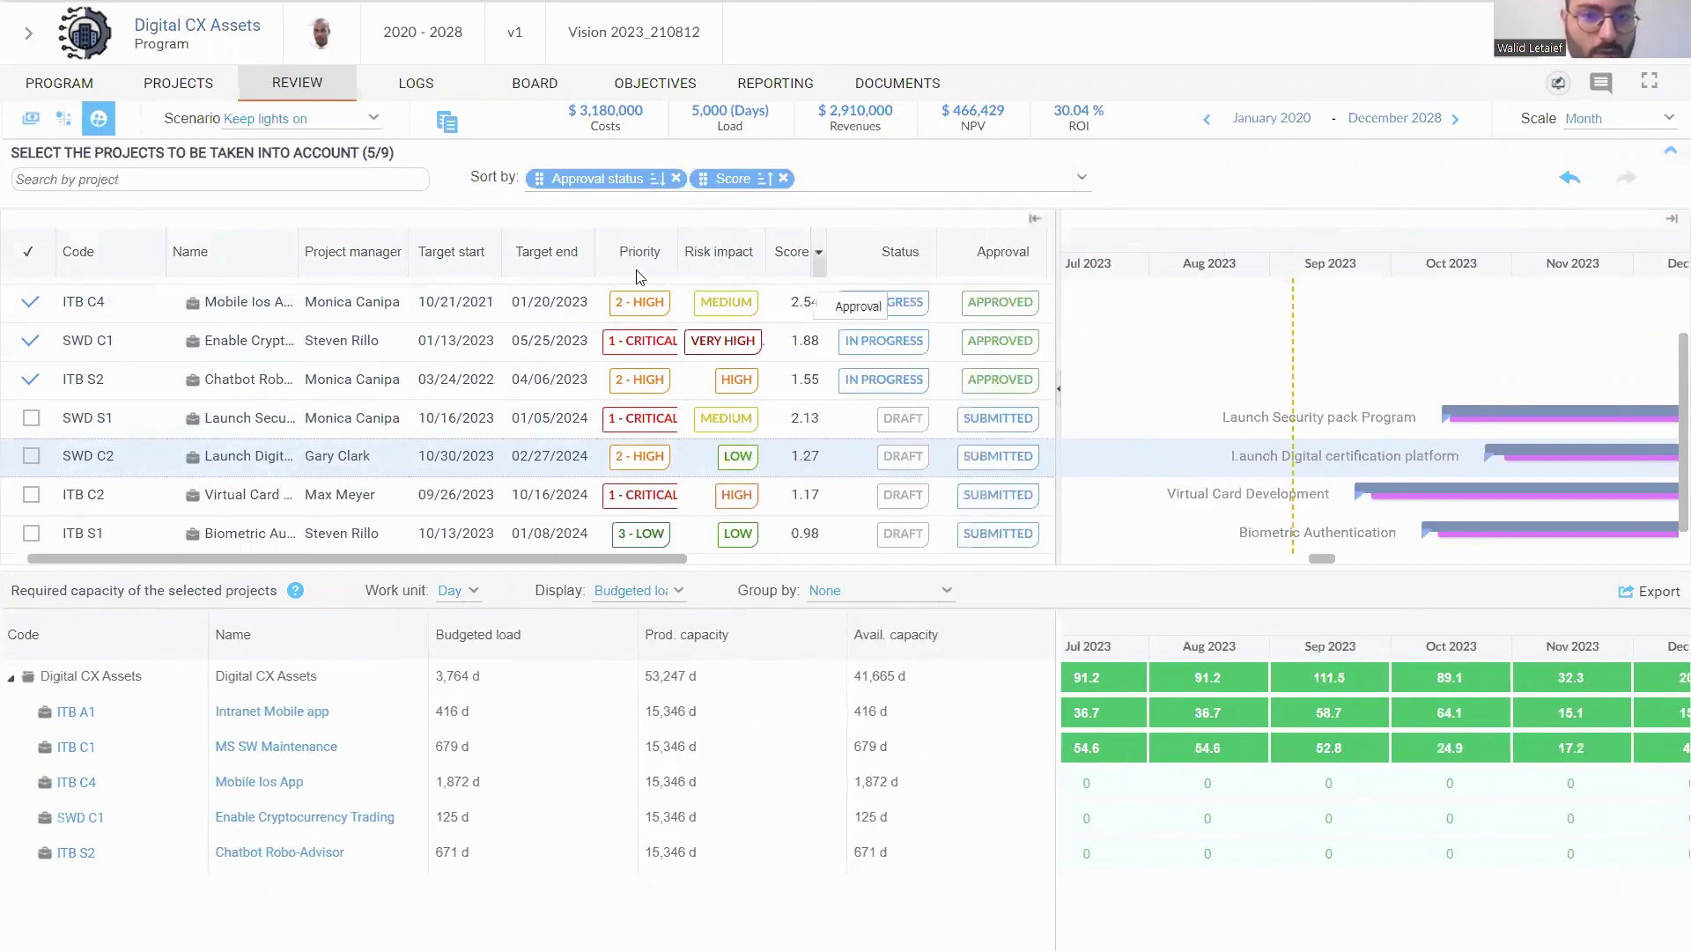
drag(641, 277, 640, 278)
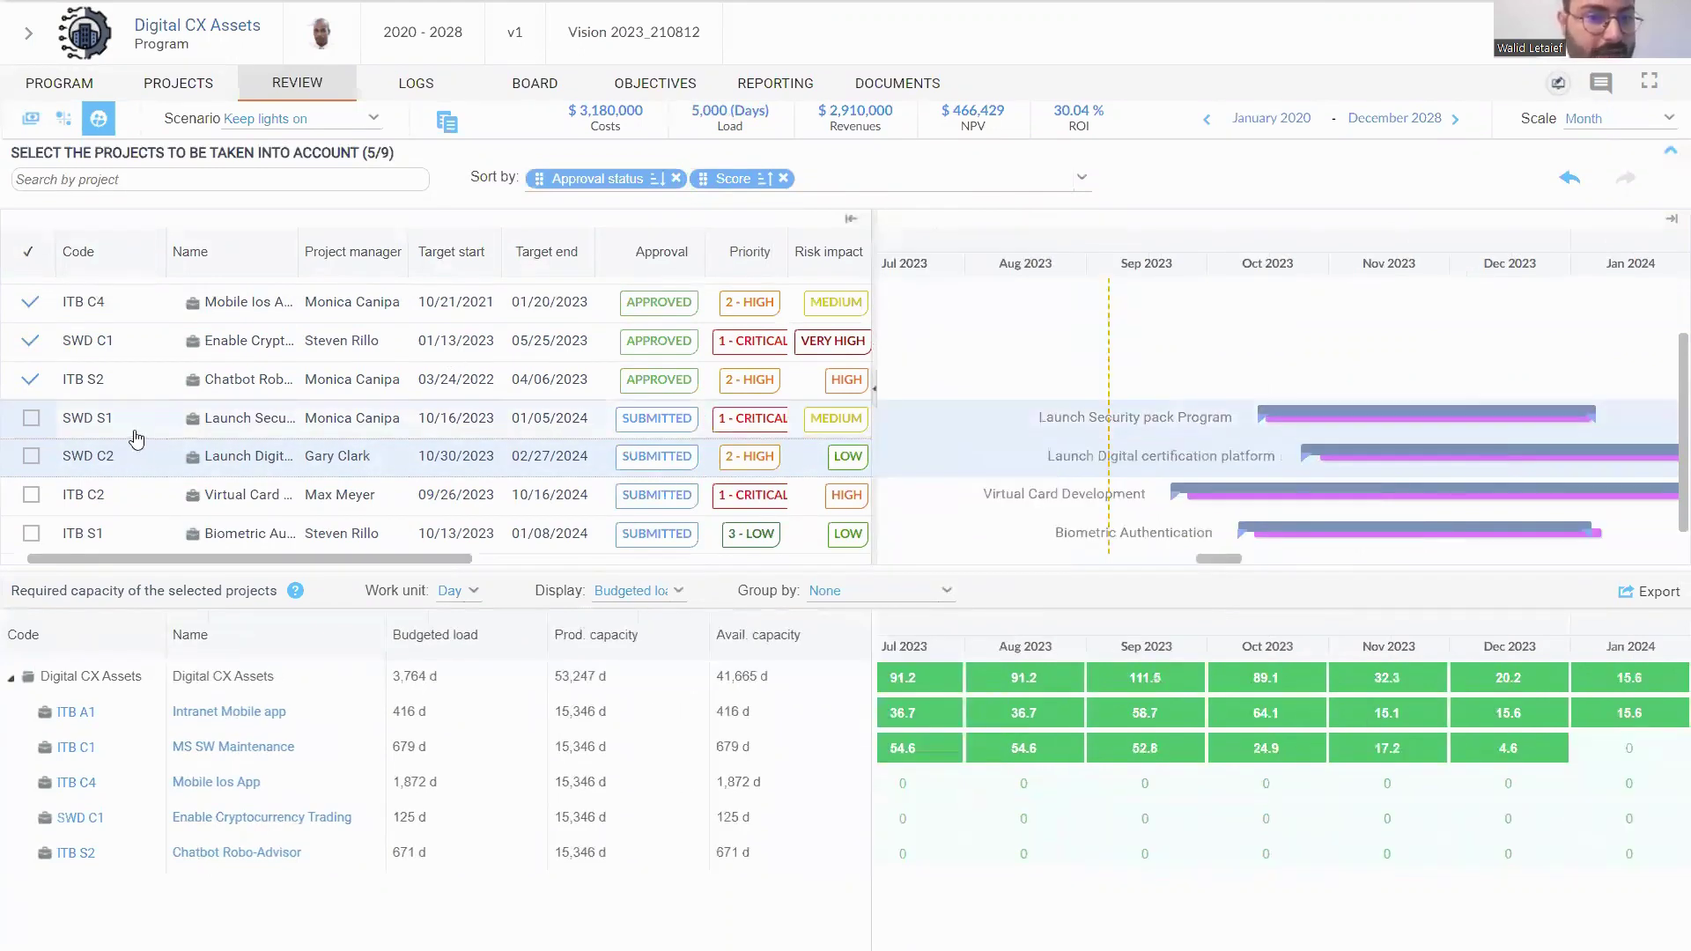
Include the submitted projects SWD S1 and ITB C2 in the scenario to check the October 2023 capacity load.
click(34, 421)
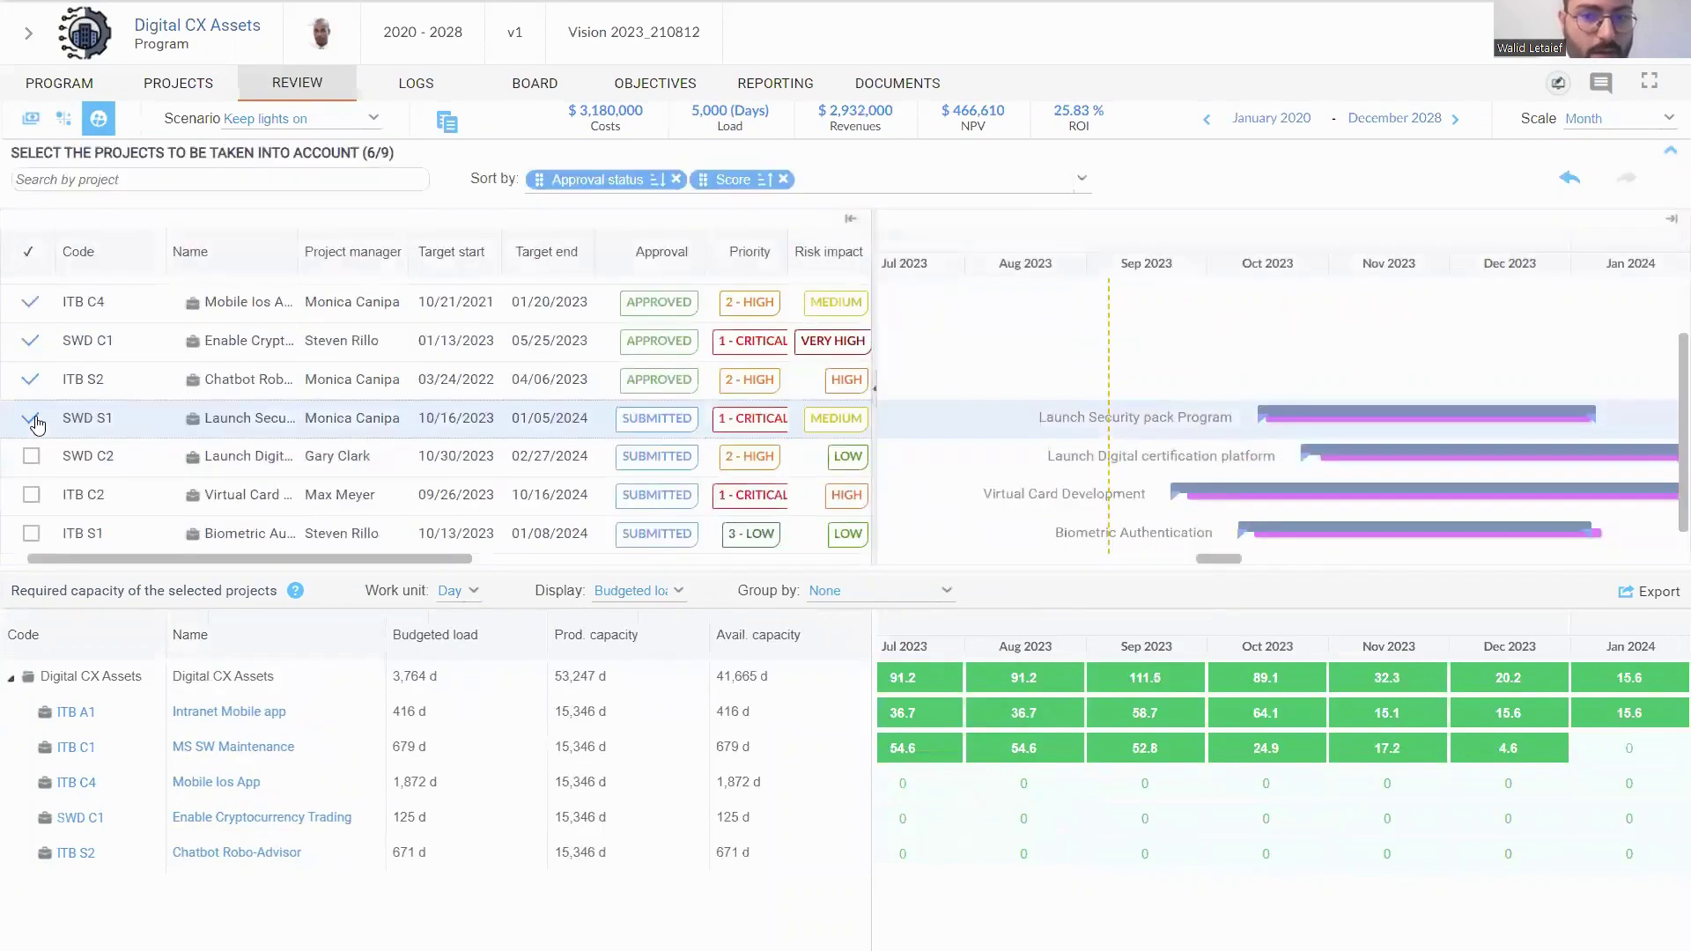
click(32, 497)
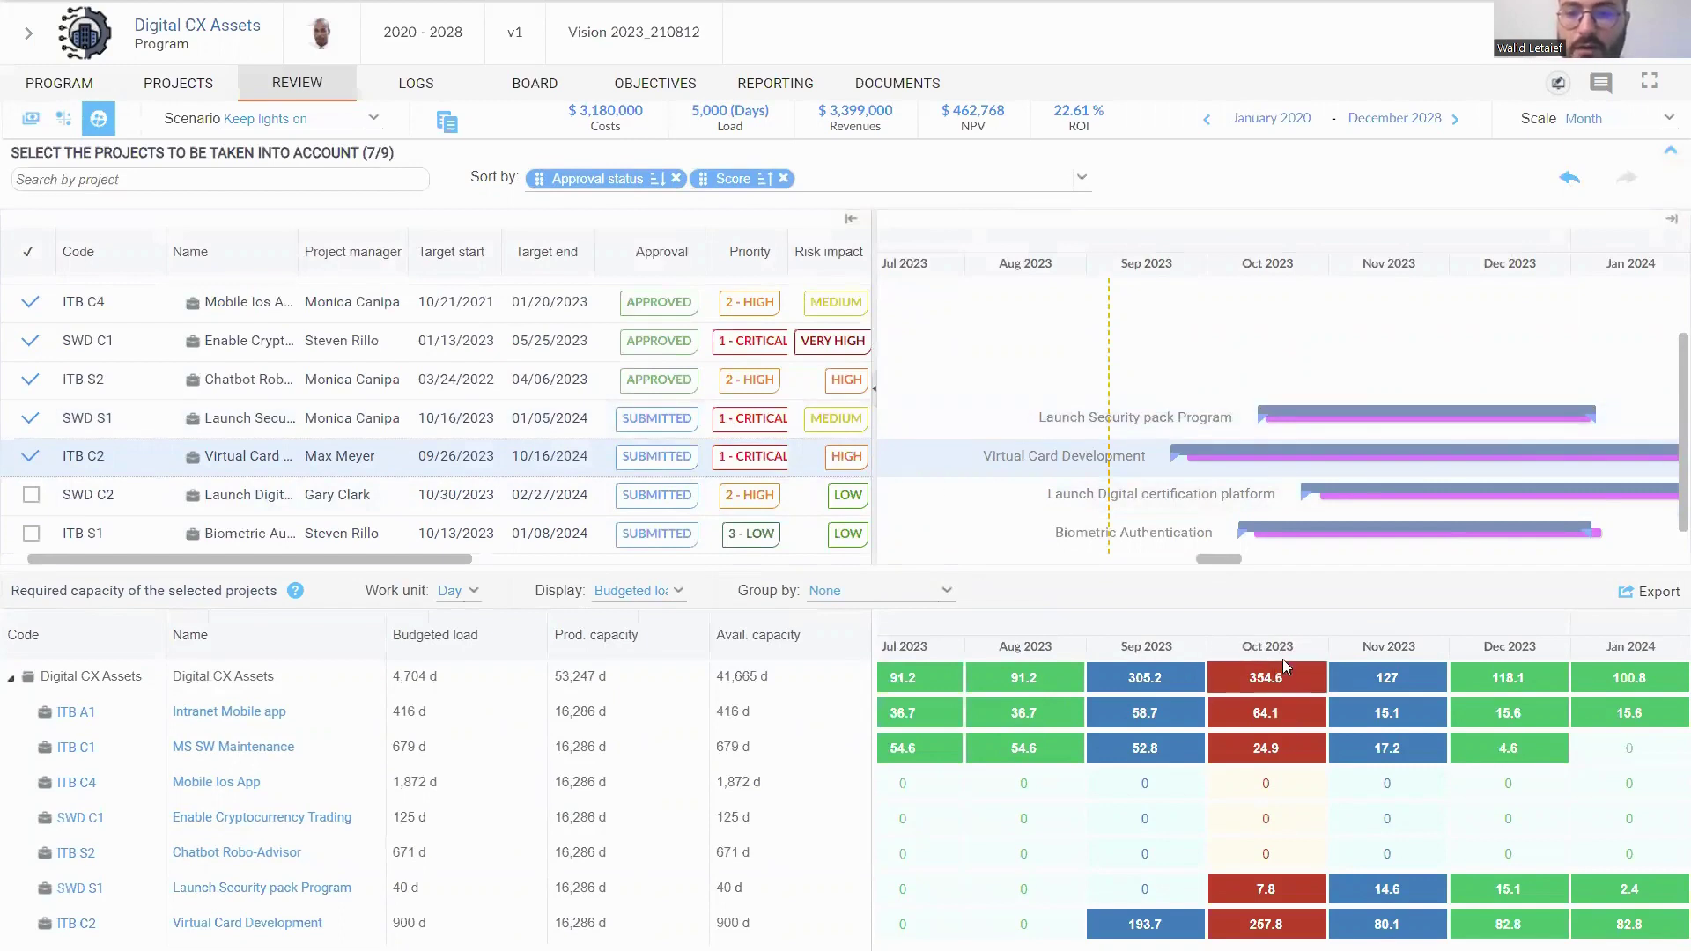
mouse_move(1281, 674)
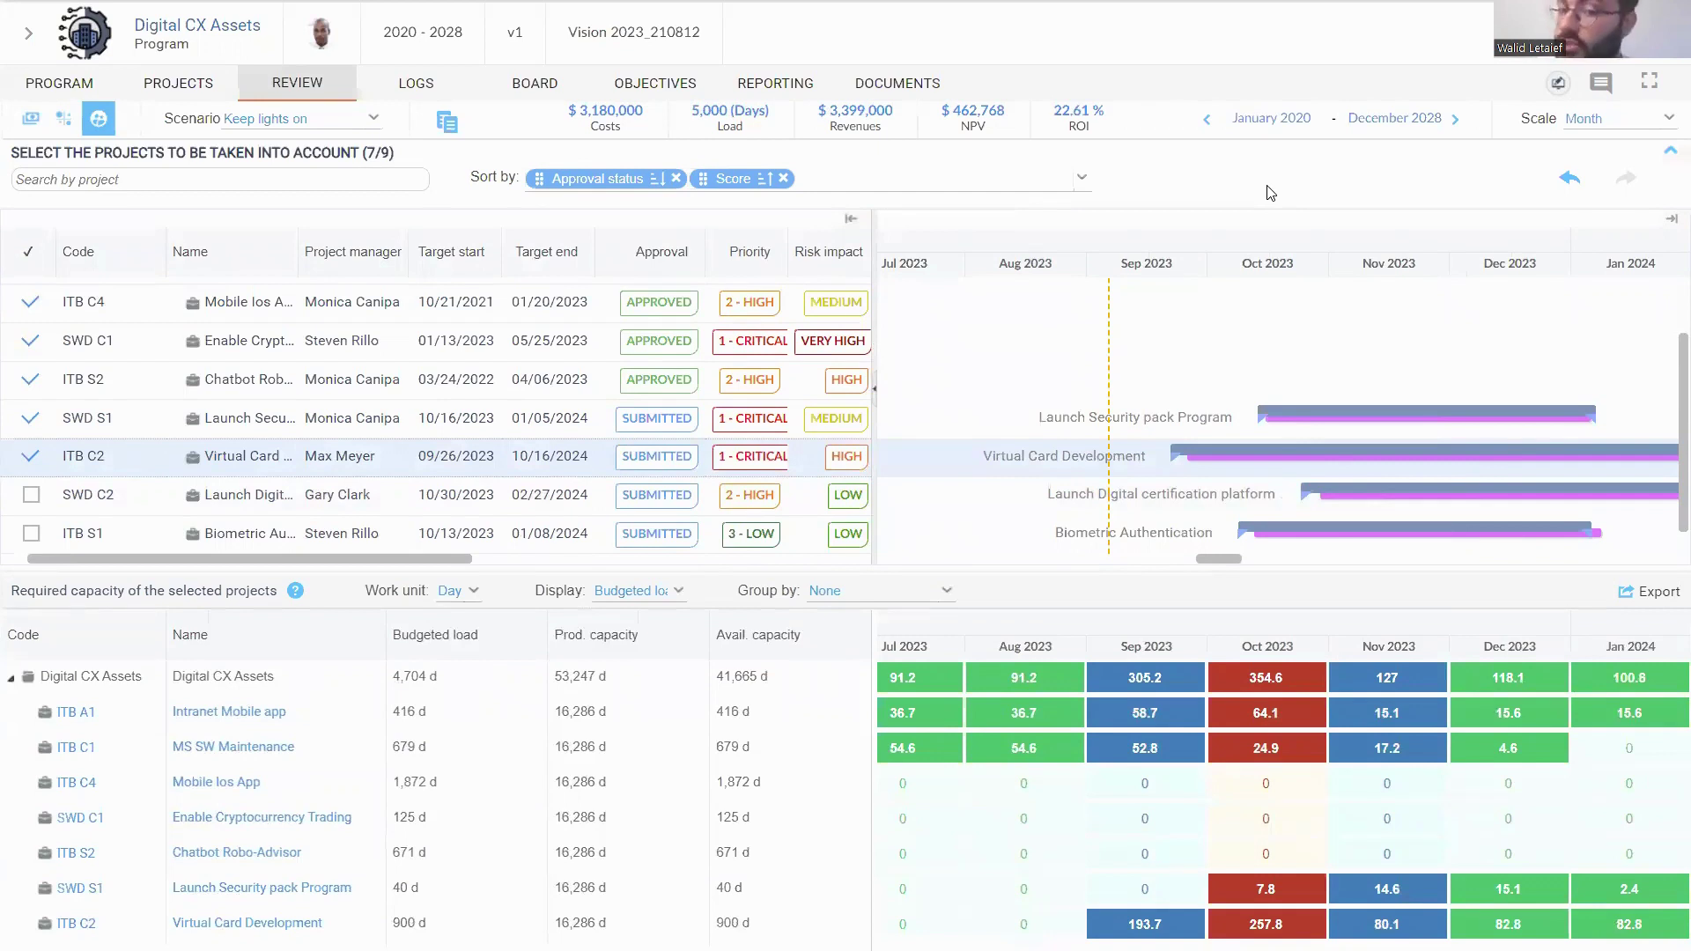
Group the required capacity by Resource type to inspect the October 2023 Developer and Designer loads, and restore the grouping to None.
click(945, 591)
click(907, 671)
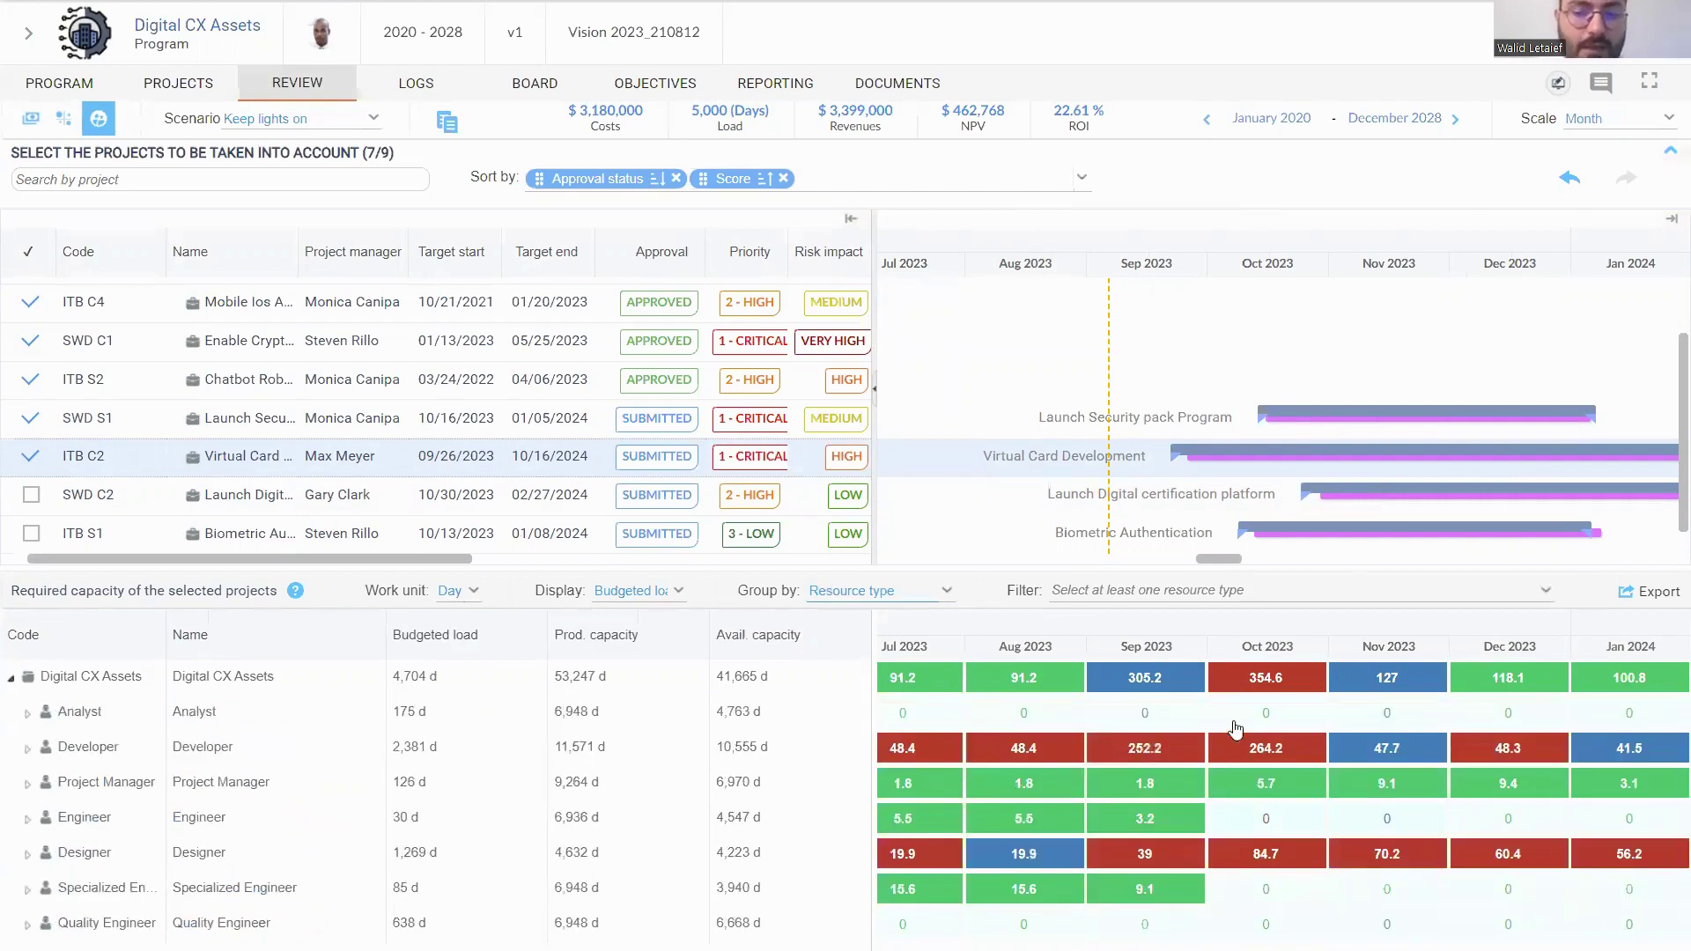
mouse_move(1262, 749)
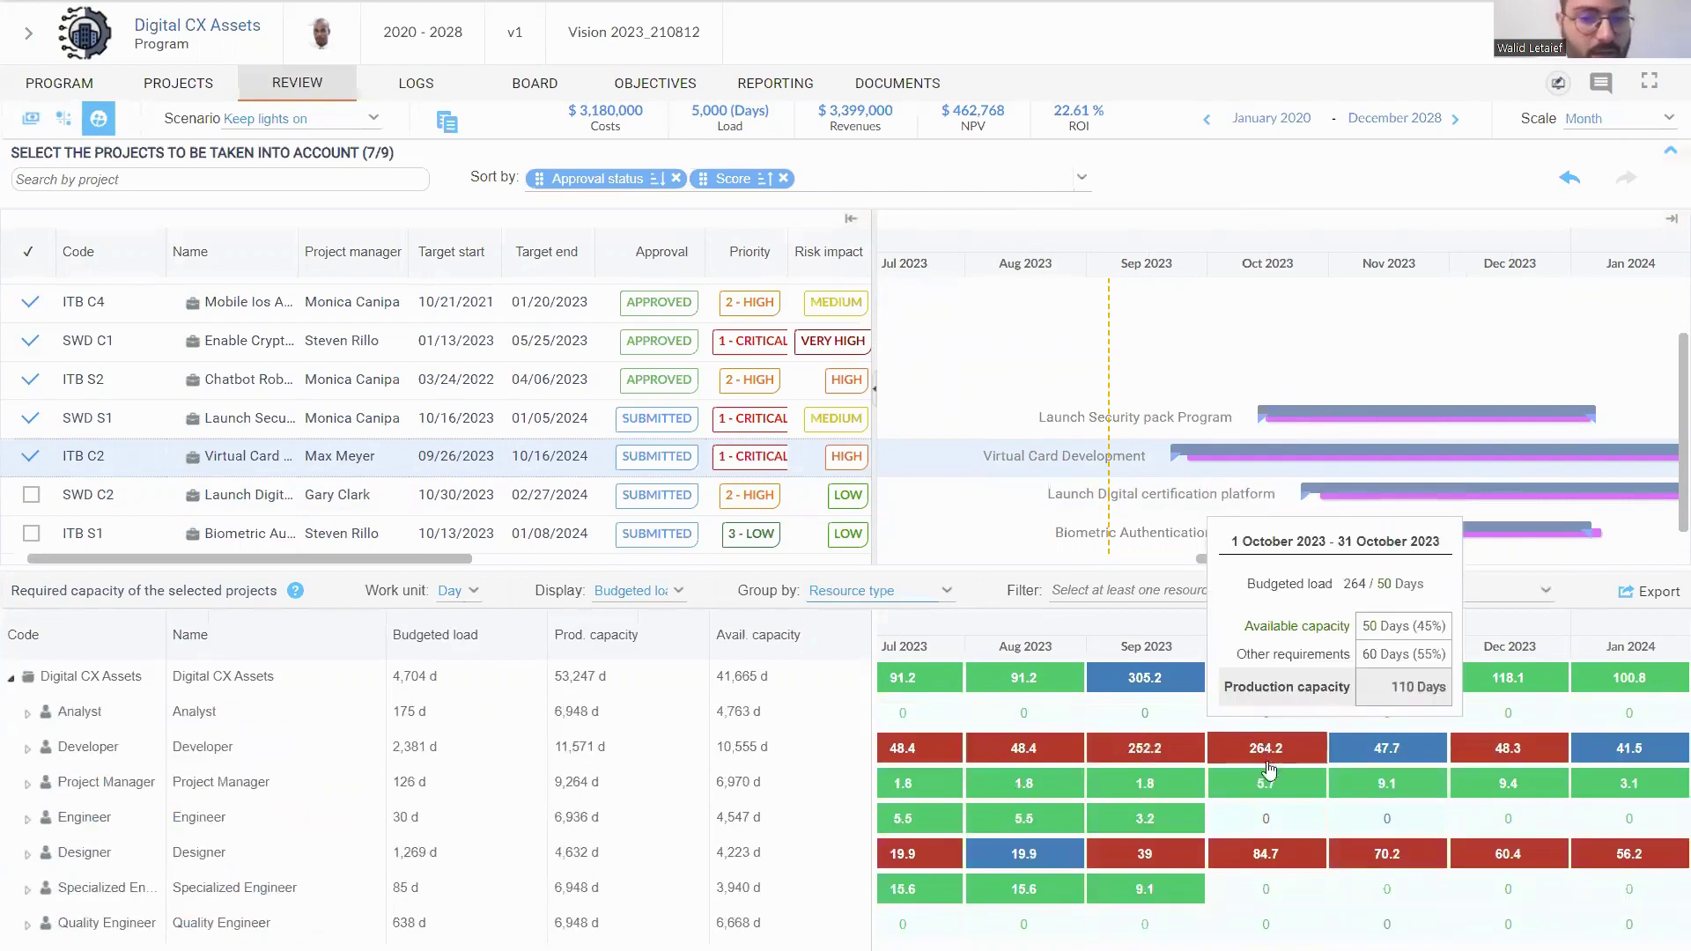
mouse_move(1254, 863)
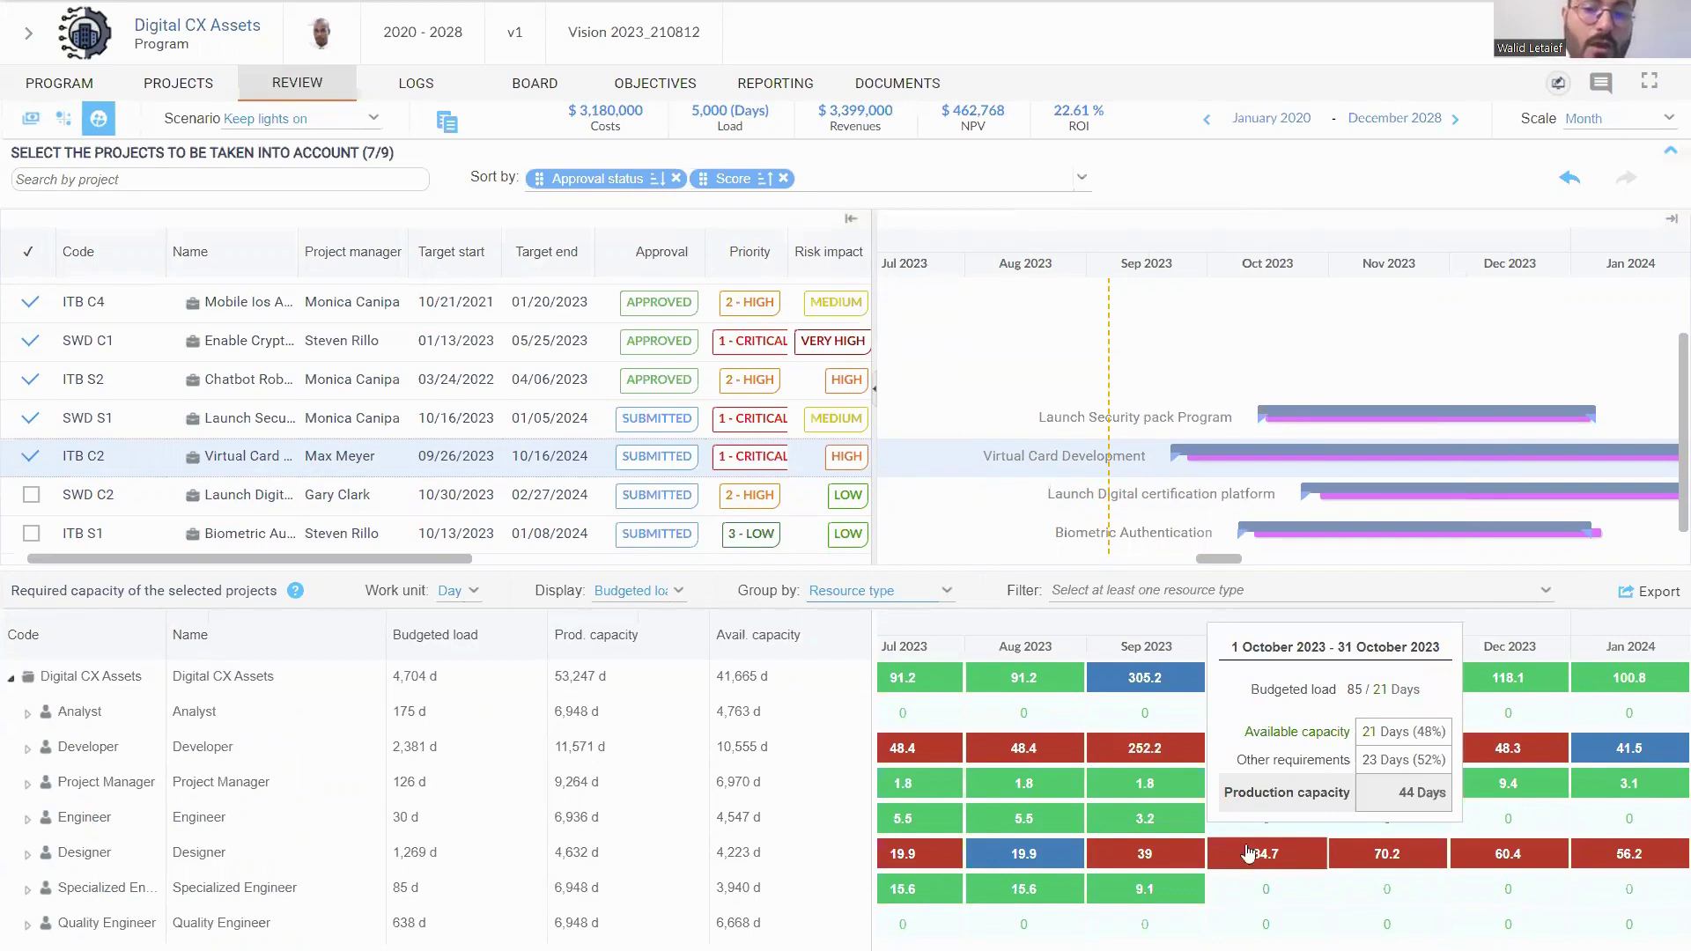
click(945, 591)
click(913, 630)
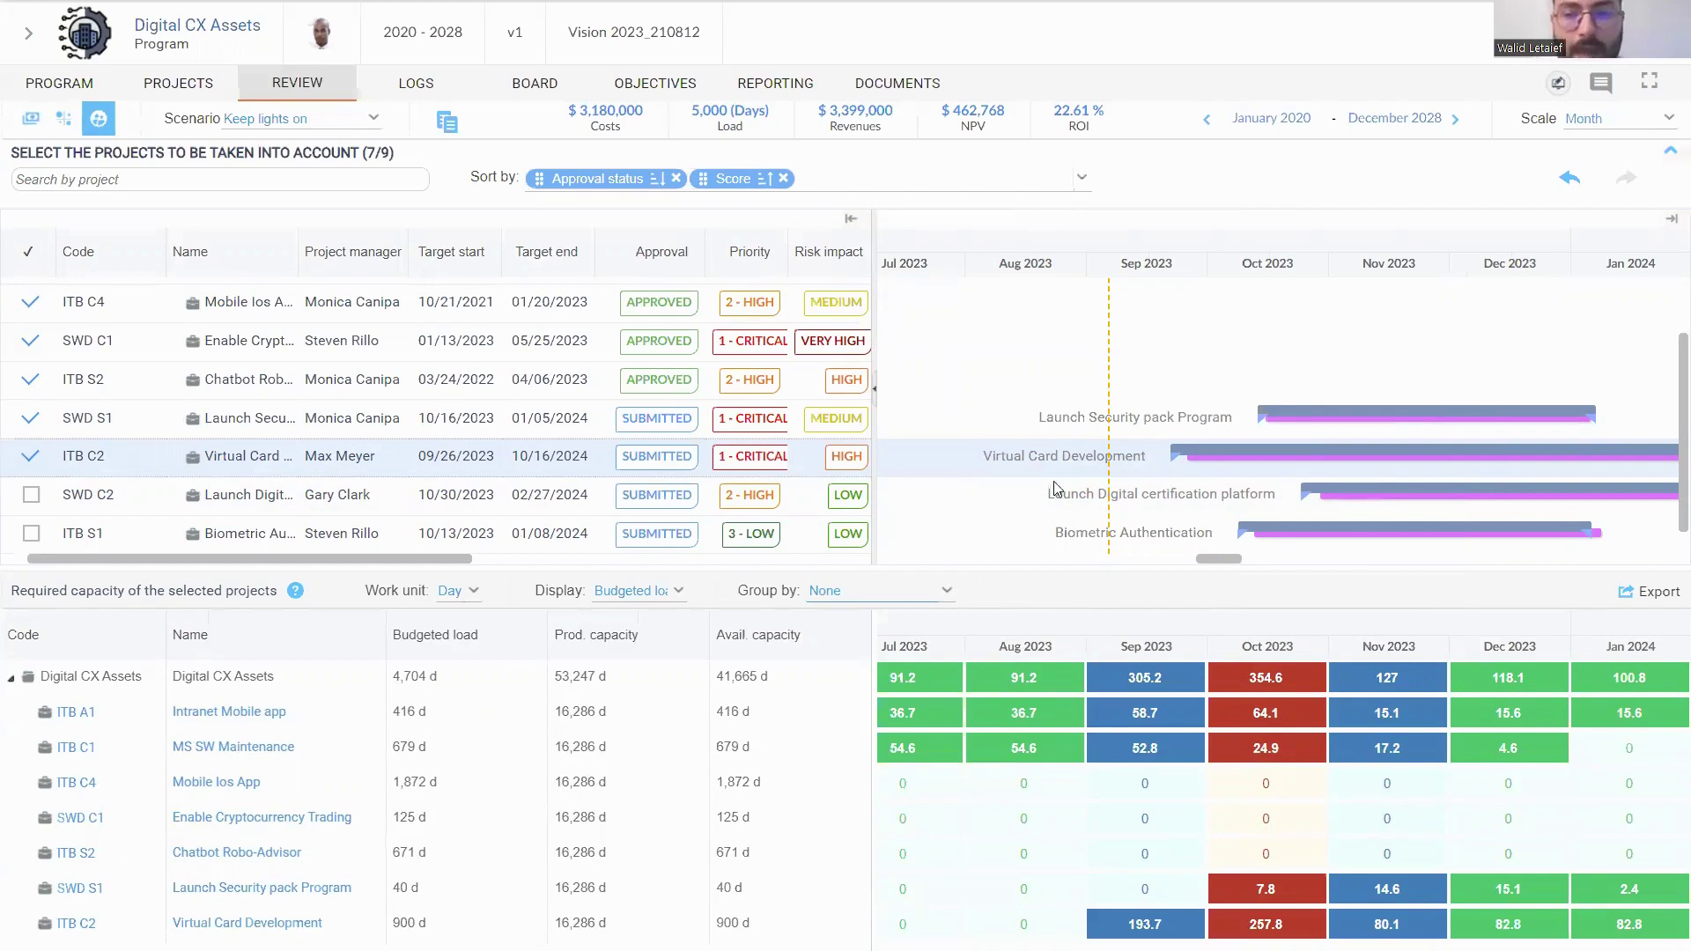
Try delaying the Virtual Card Development project to November 2023, December 2023 and January 2024, and move it back to late September 2023.
drag(1200, 448, 1385, 449)
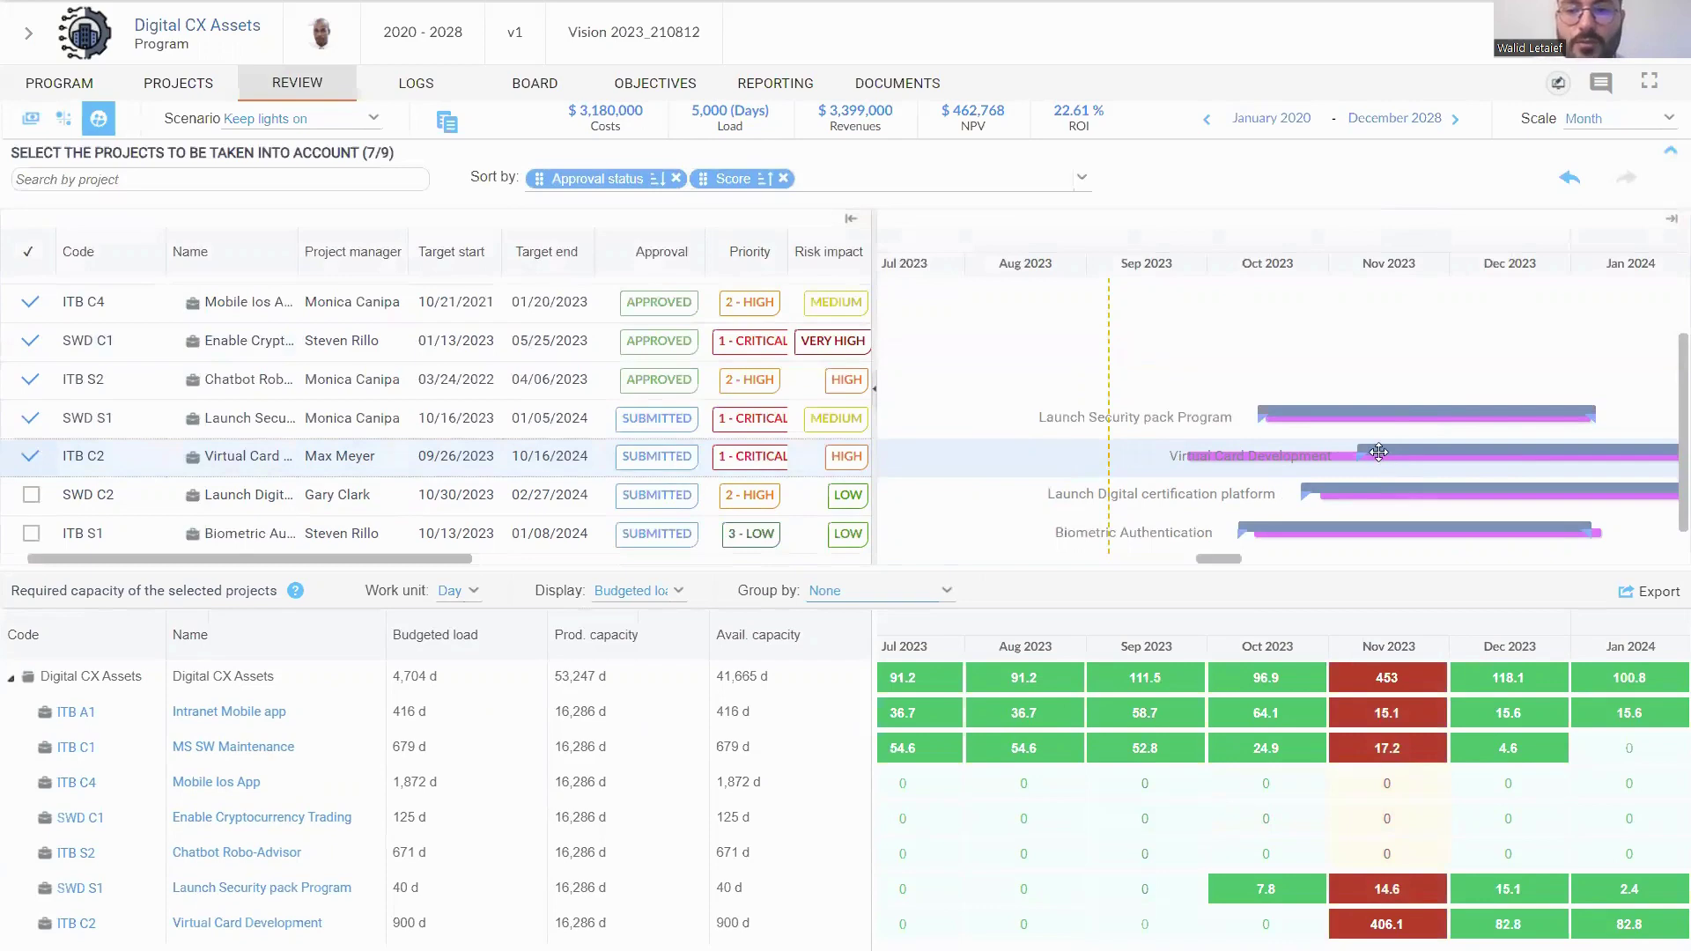
drag(1378, 452, 1505, 453)
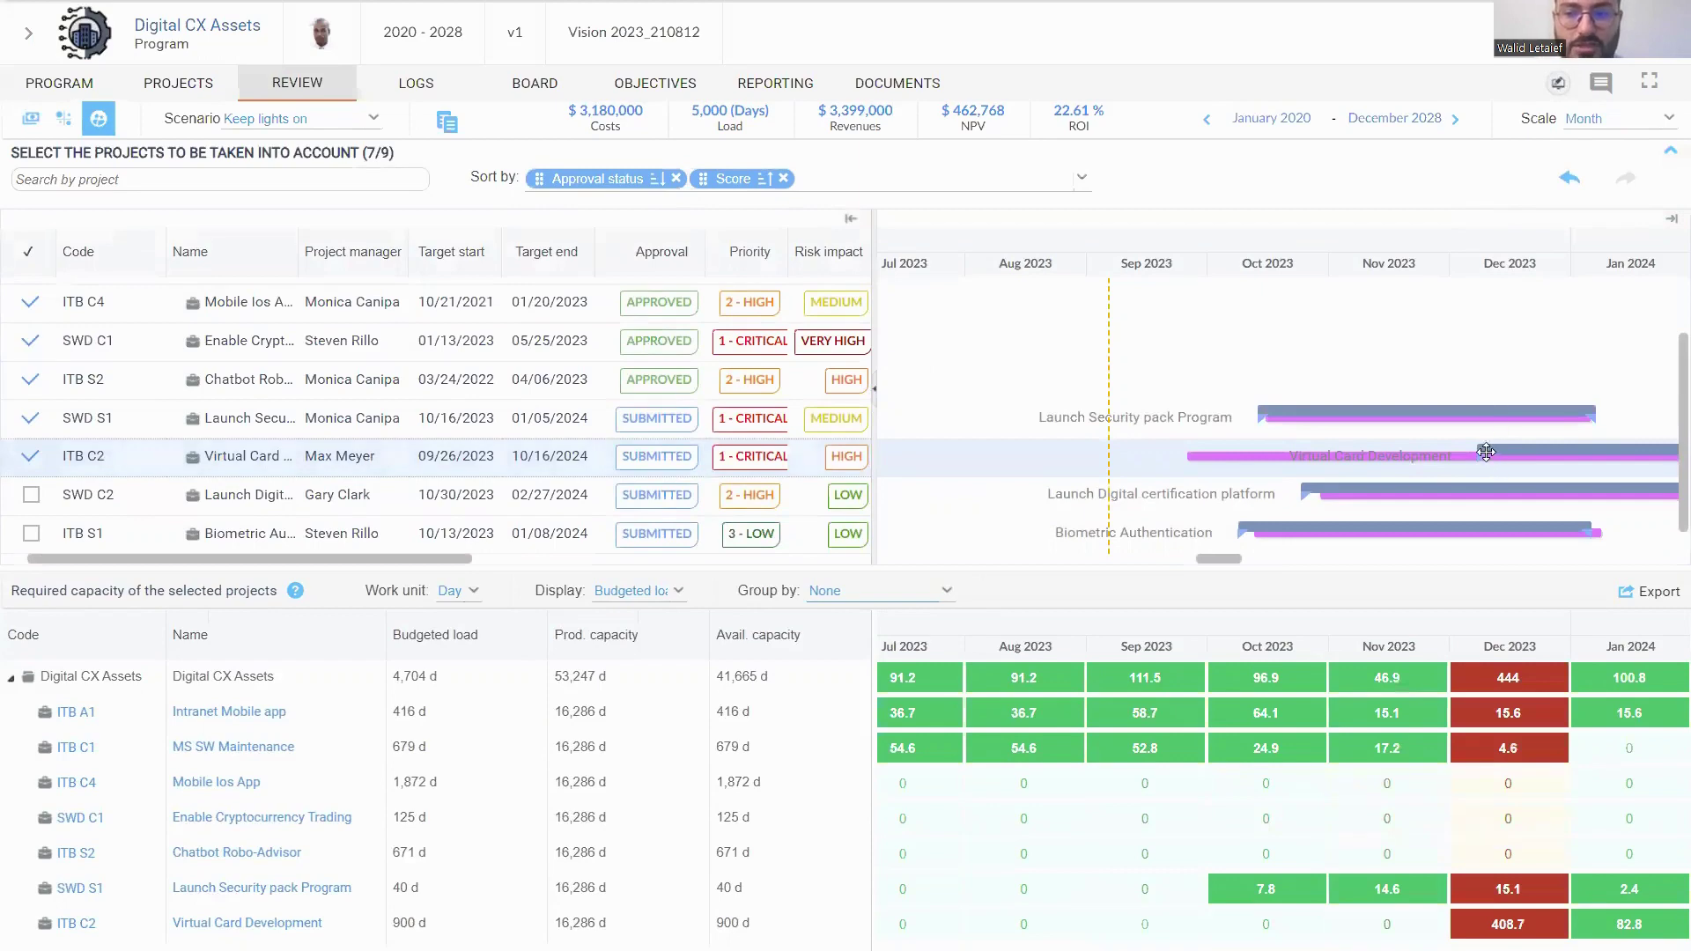
drag(1495, 465, 1631, 452)
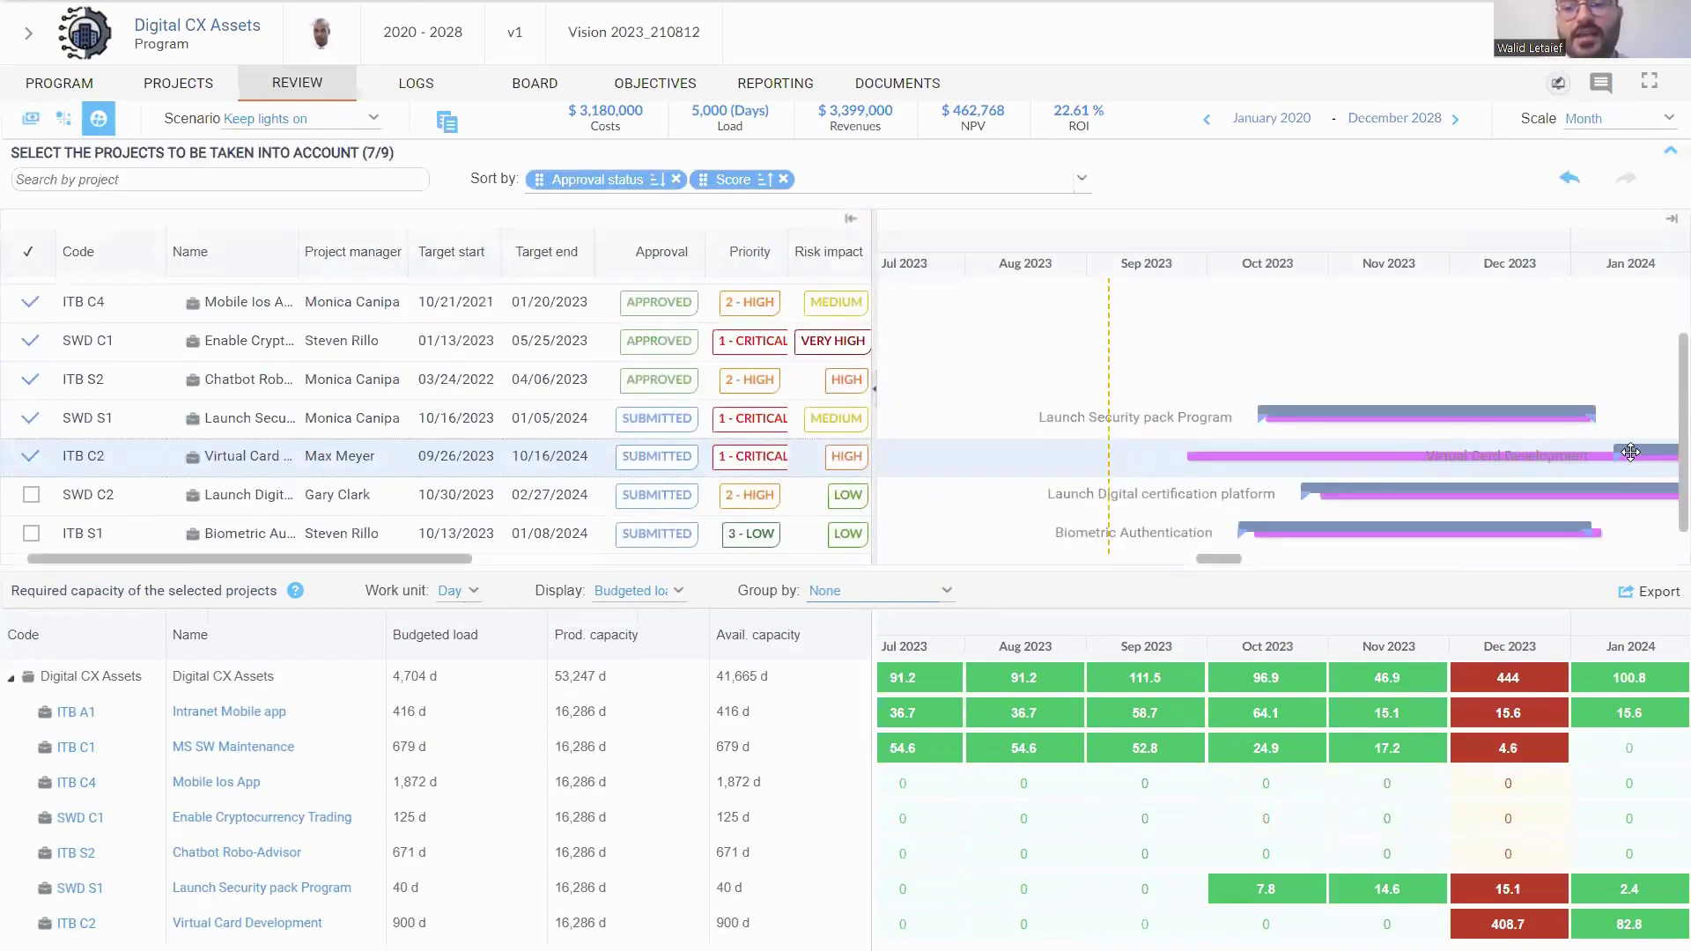
drag(1630, 452, 1206, 455)
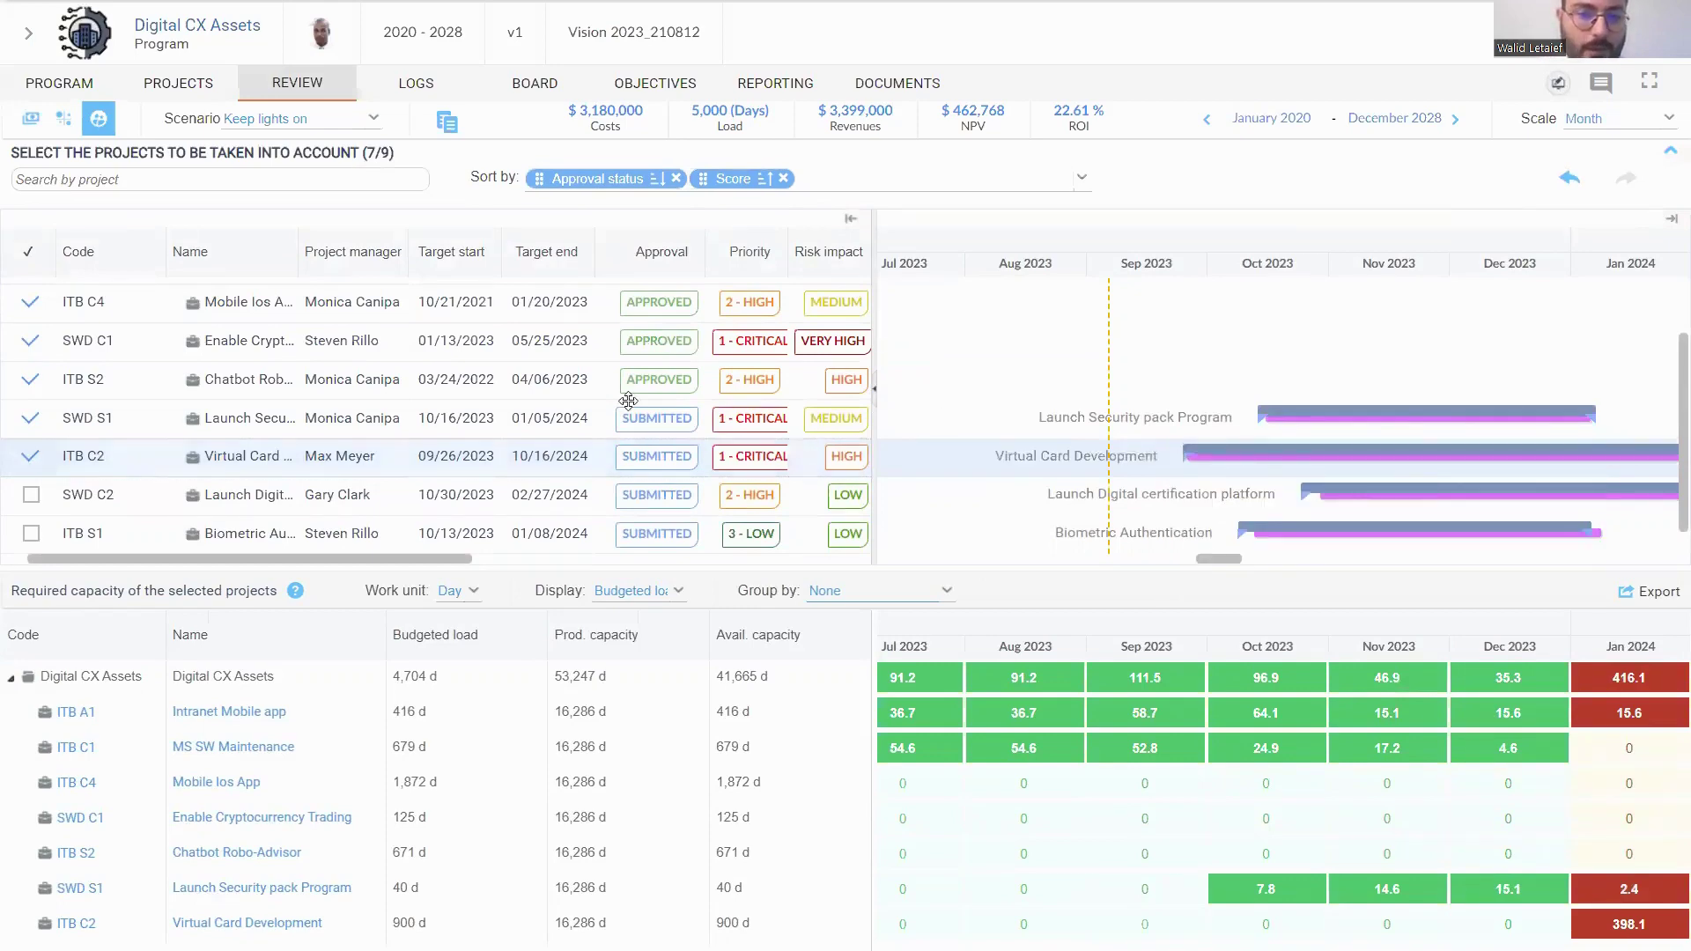
Exclude projects ITB C2 and SWD S1 from the scenario and leave the full-screen view.
click(31, 445)
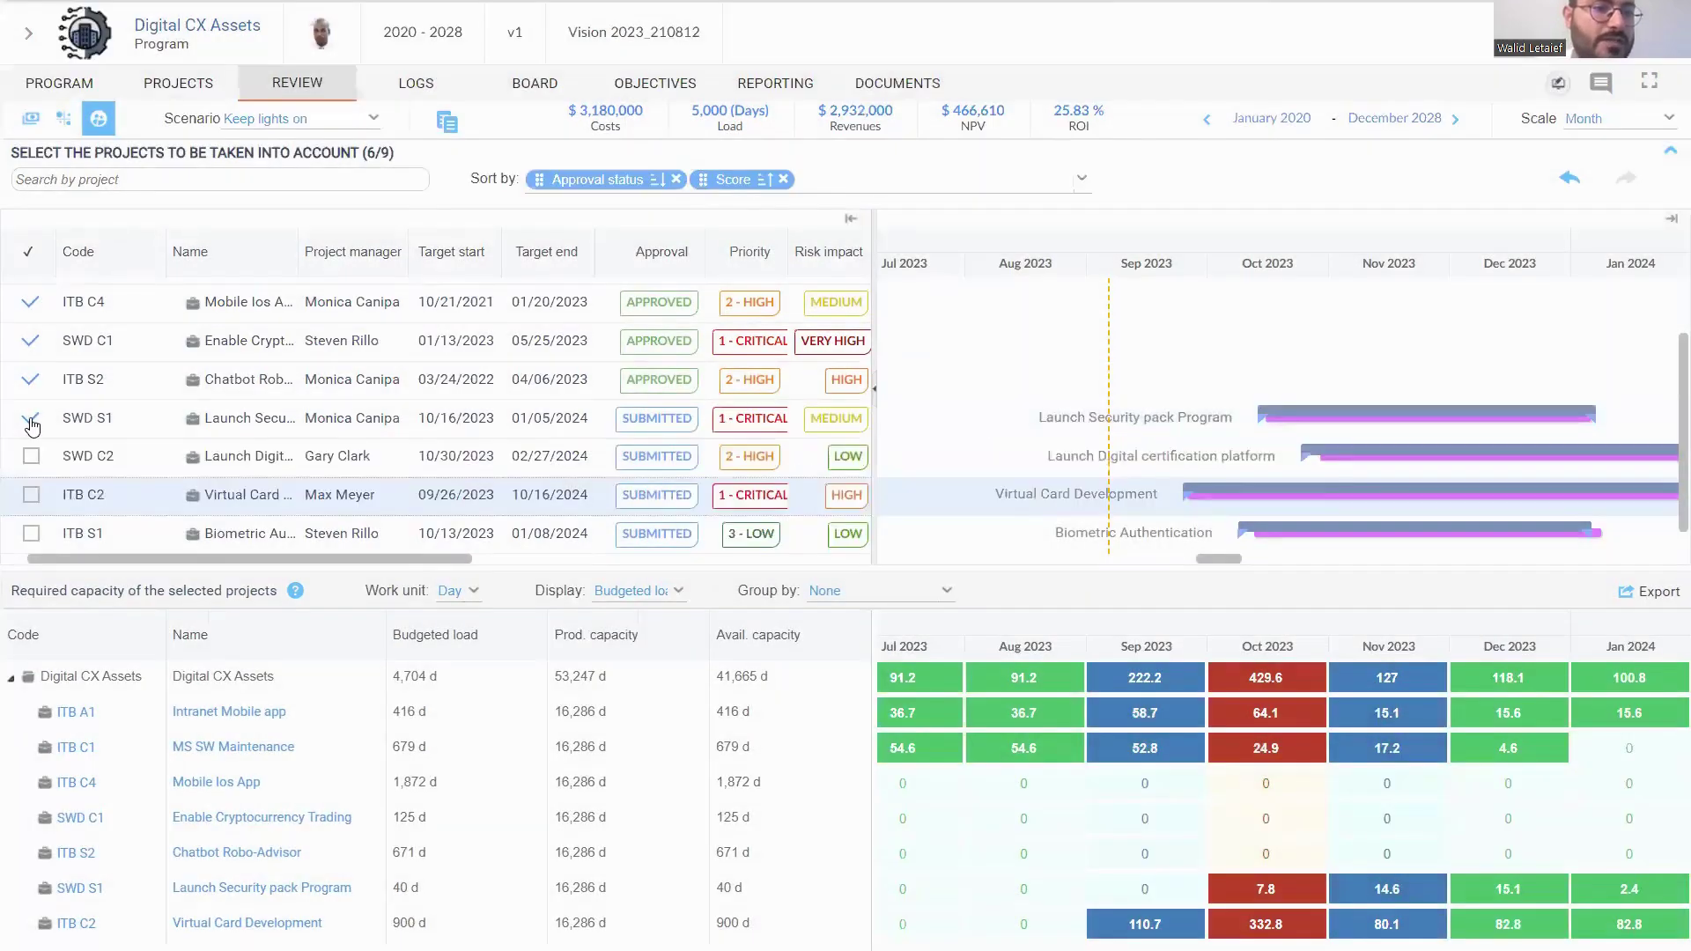
click(31, 421)
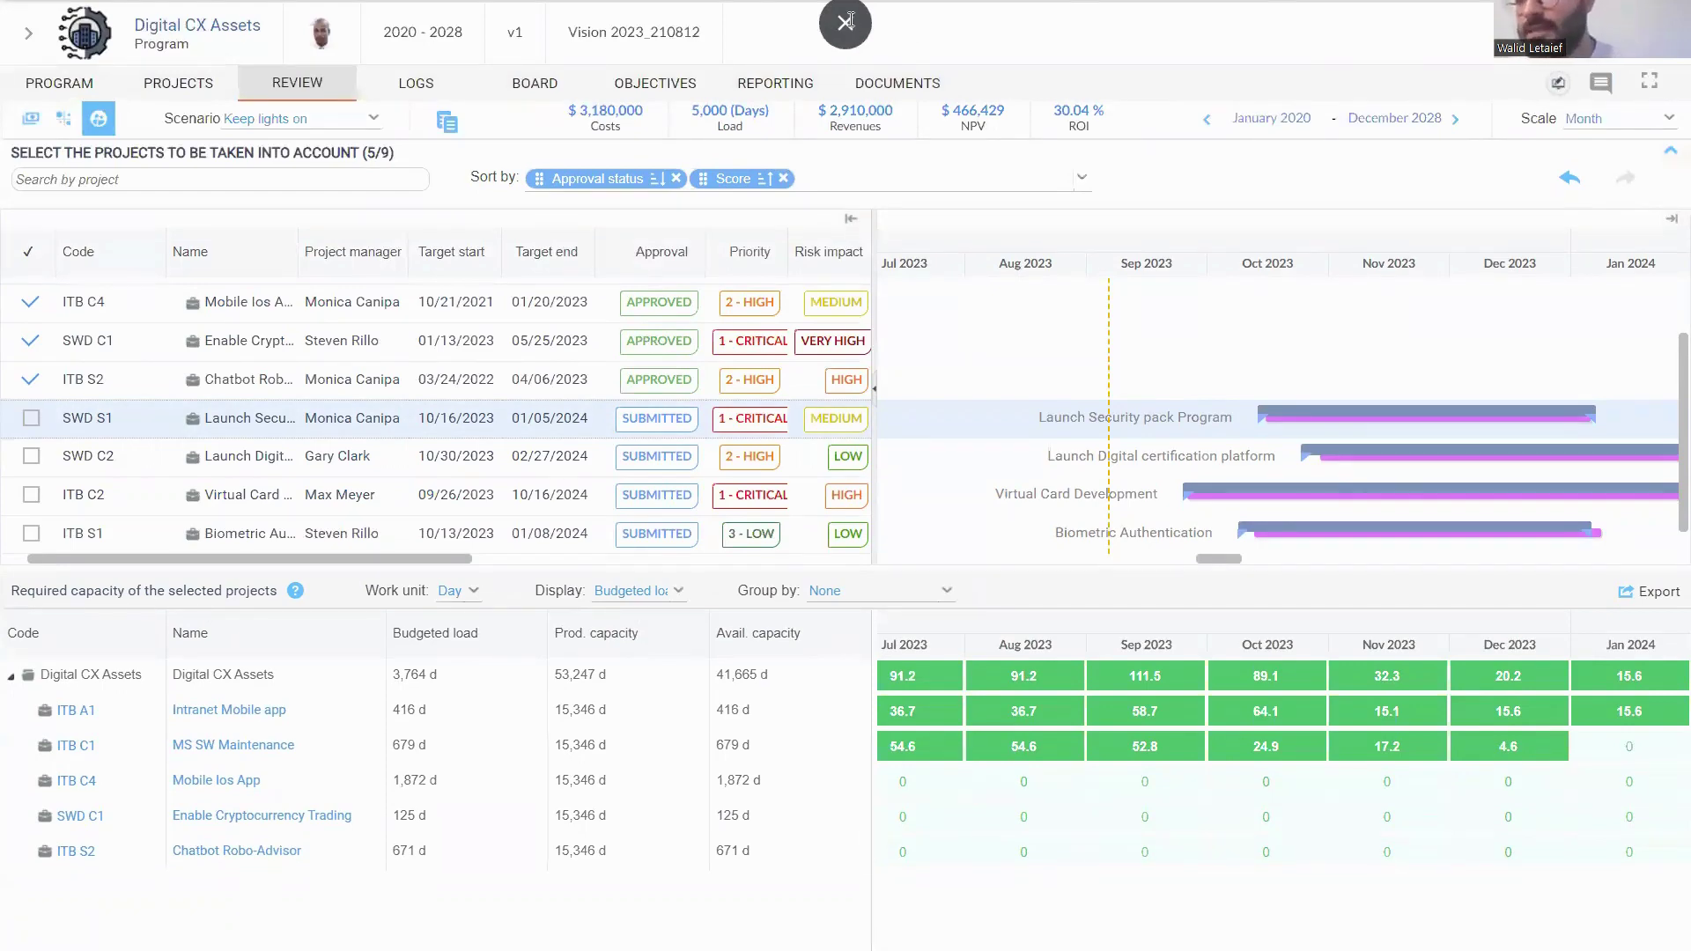
click(847, 21)
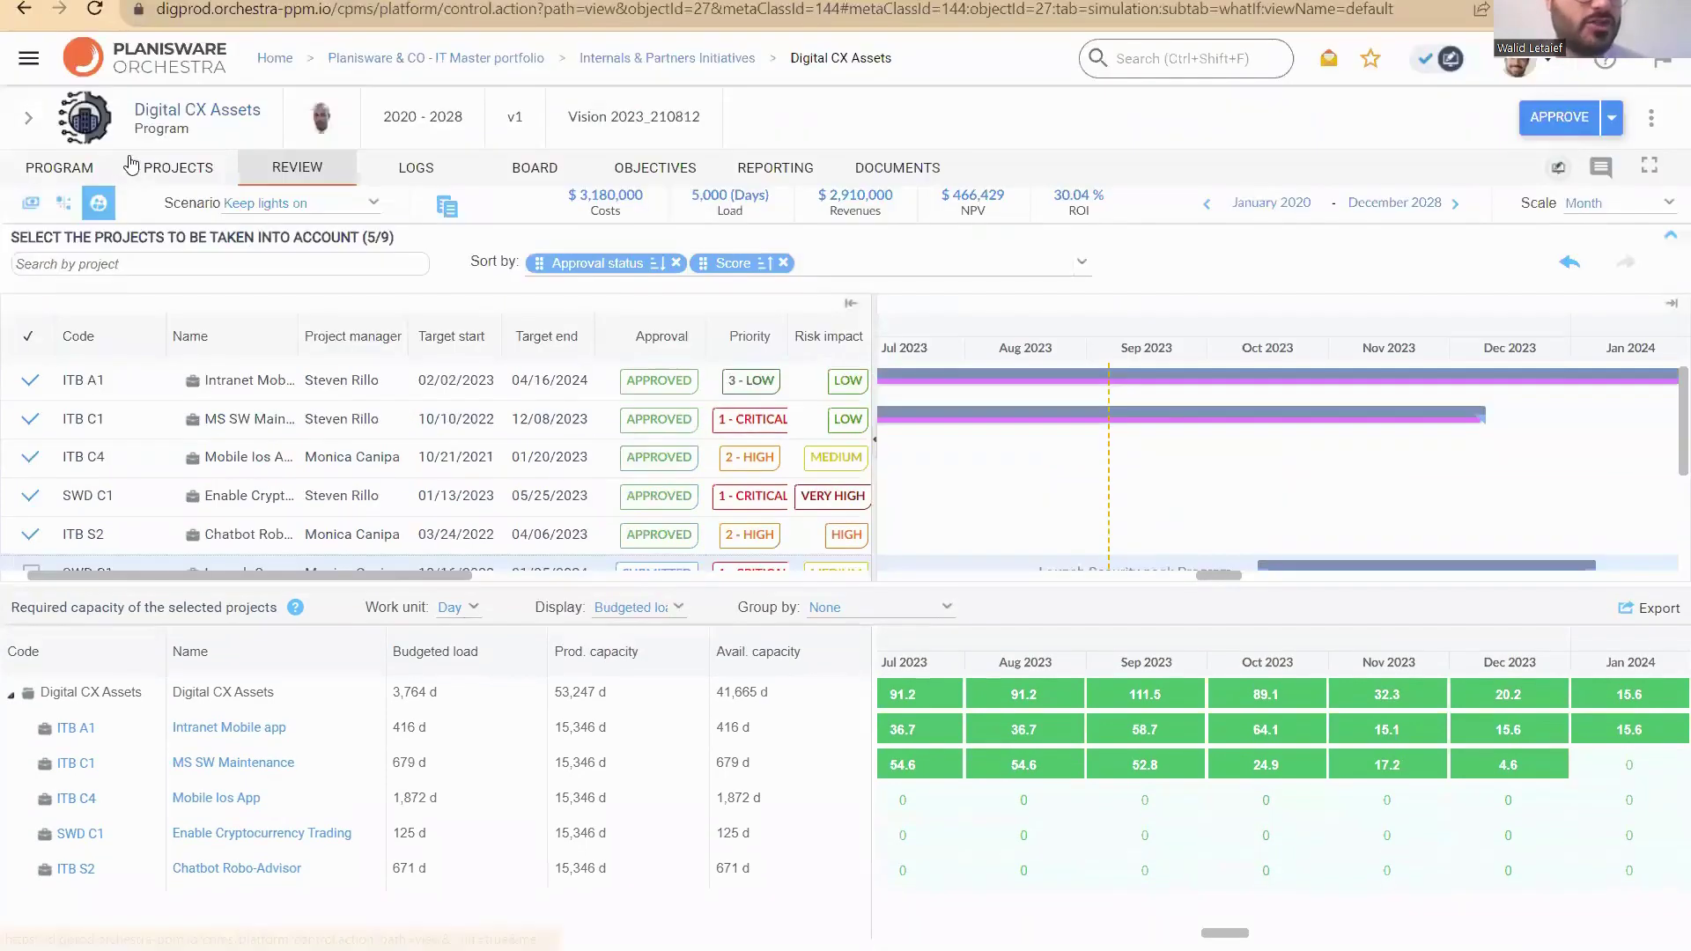
Open the ITB A1 Intranet Mobile app project from the program's project list and display it full screen.
click(80, 176)
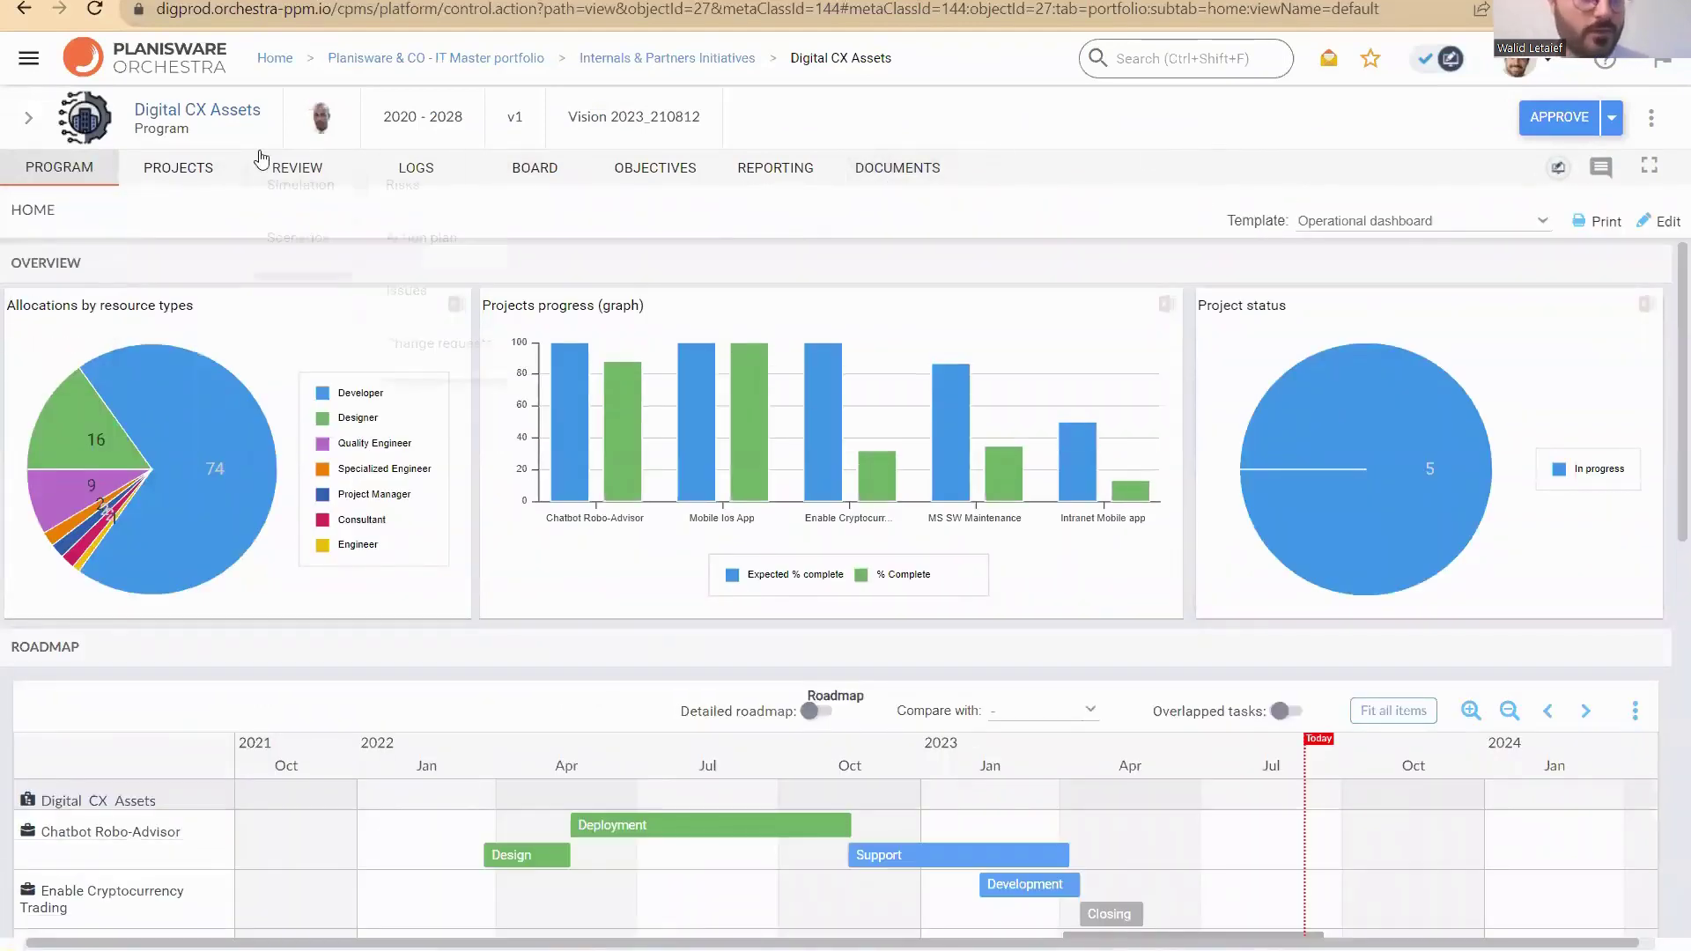
click(157, 172)
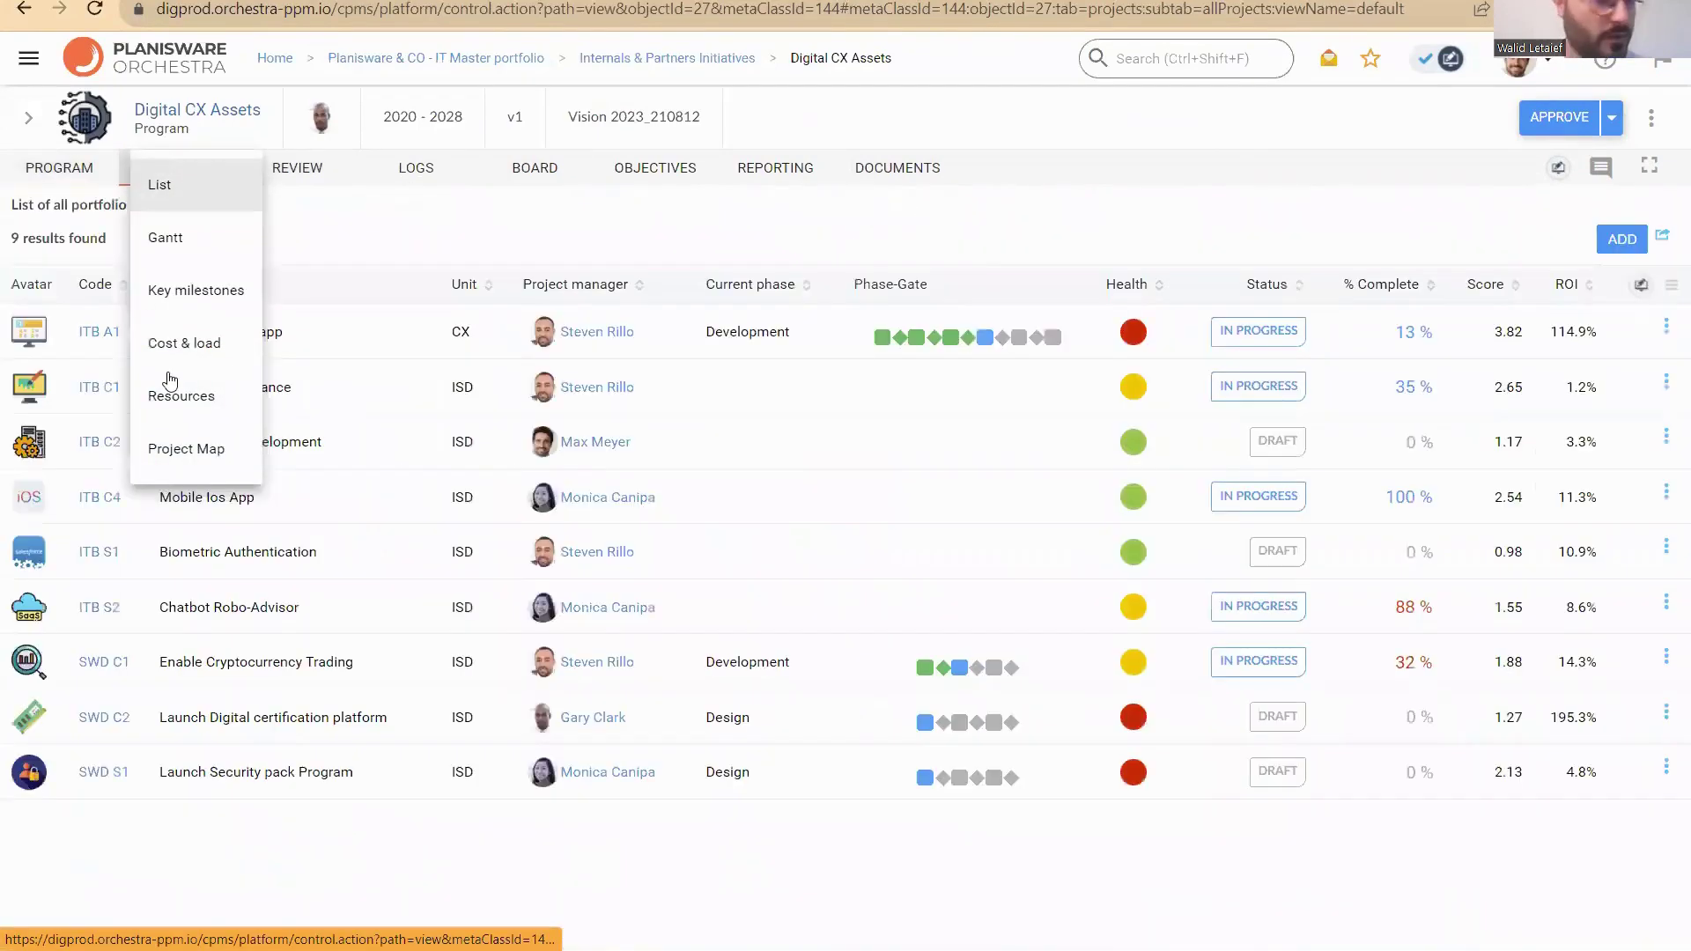
click(92, 527)
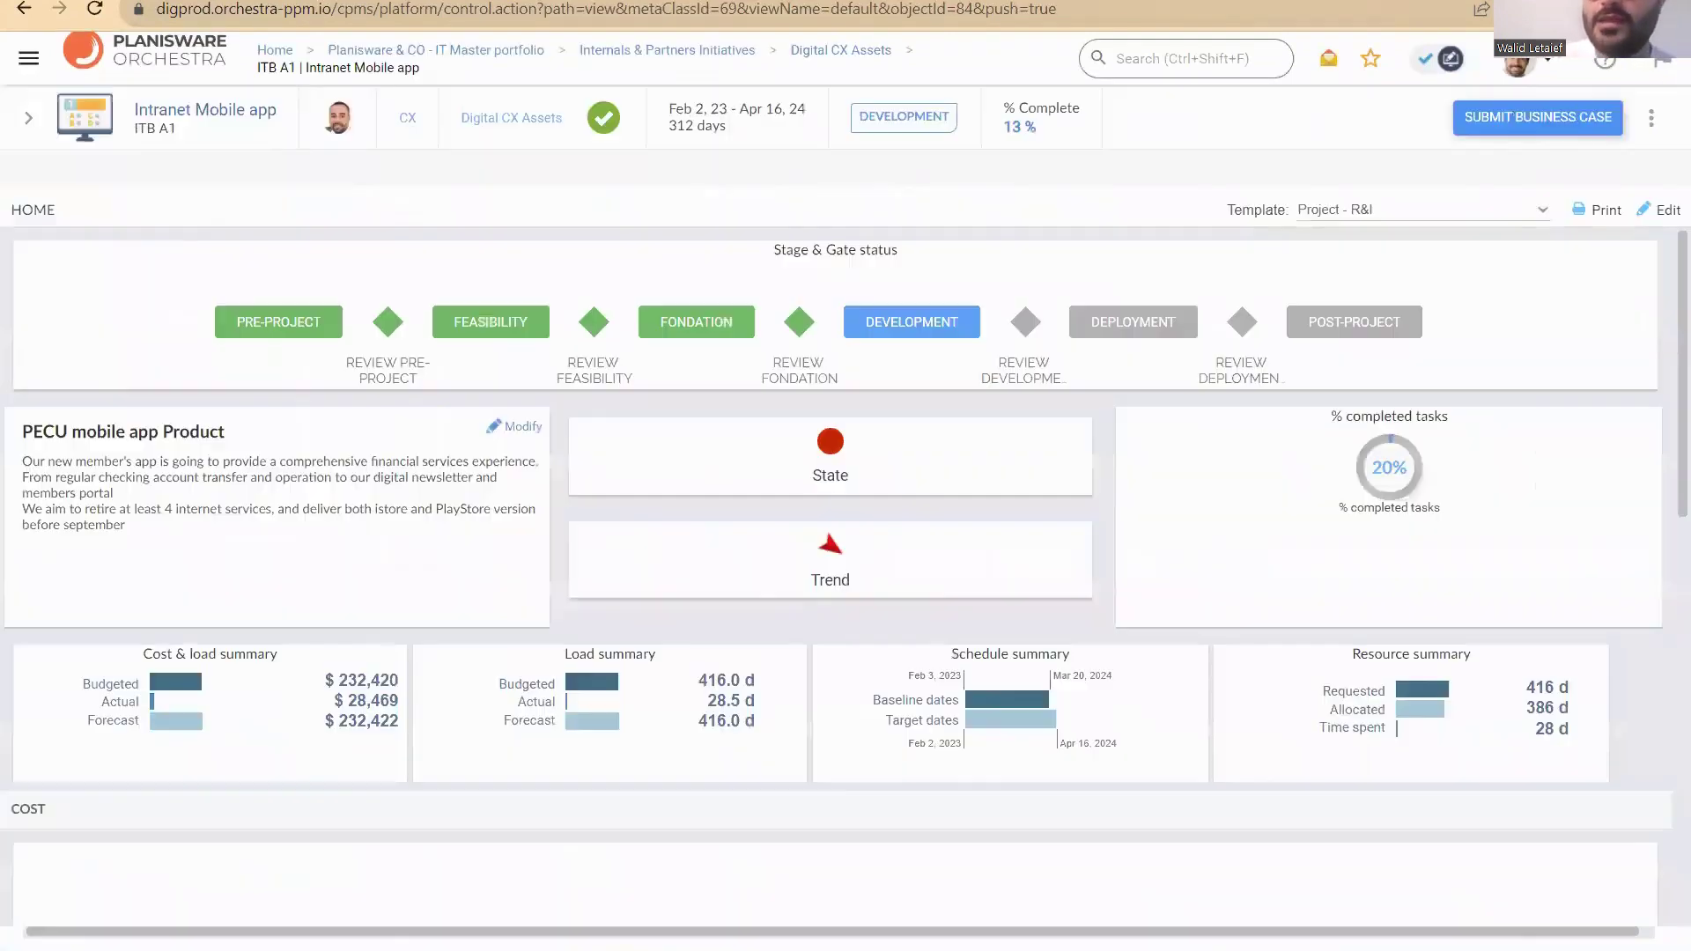
click(1677, 8)
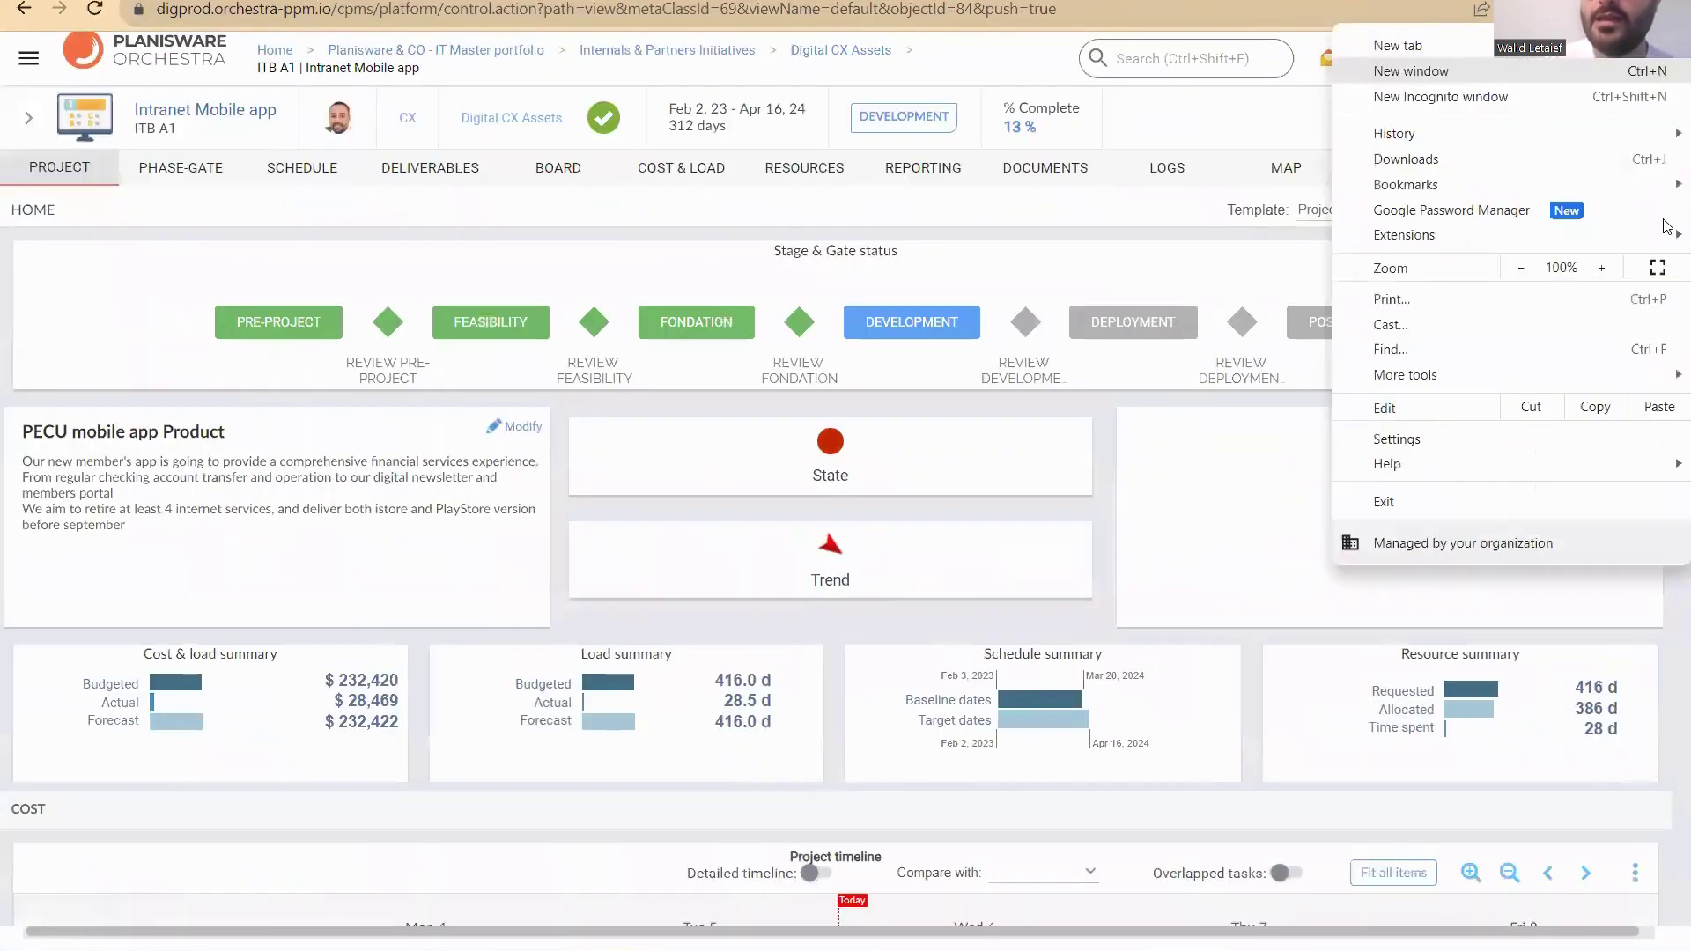
click(1658, 268)
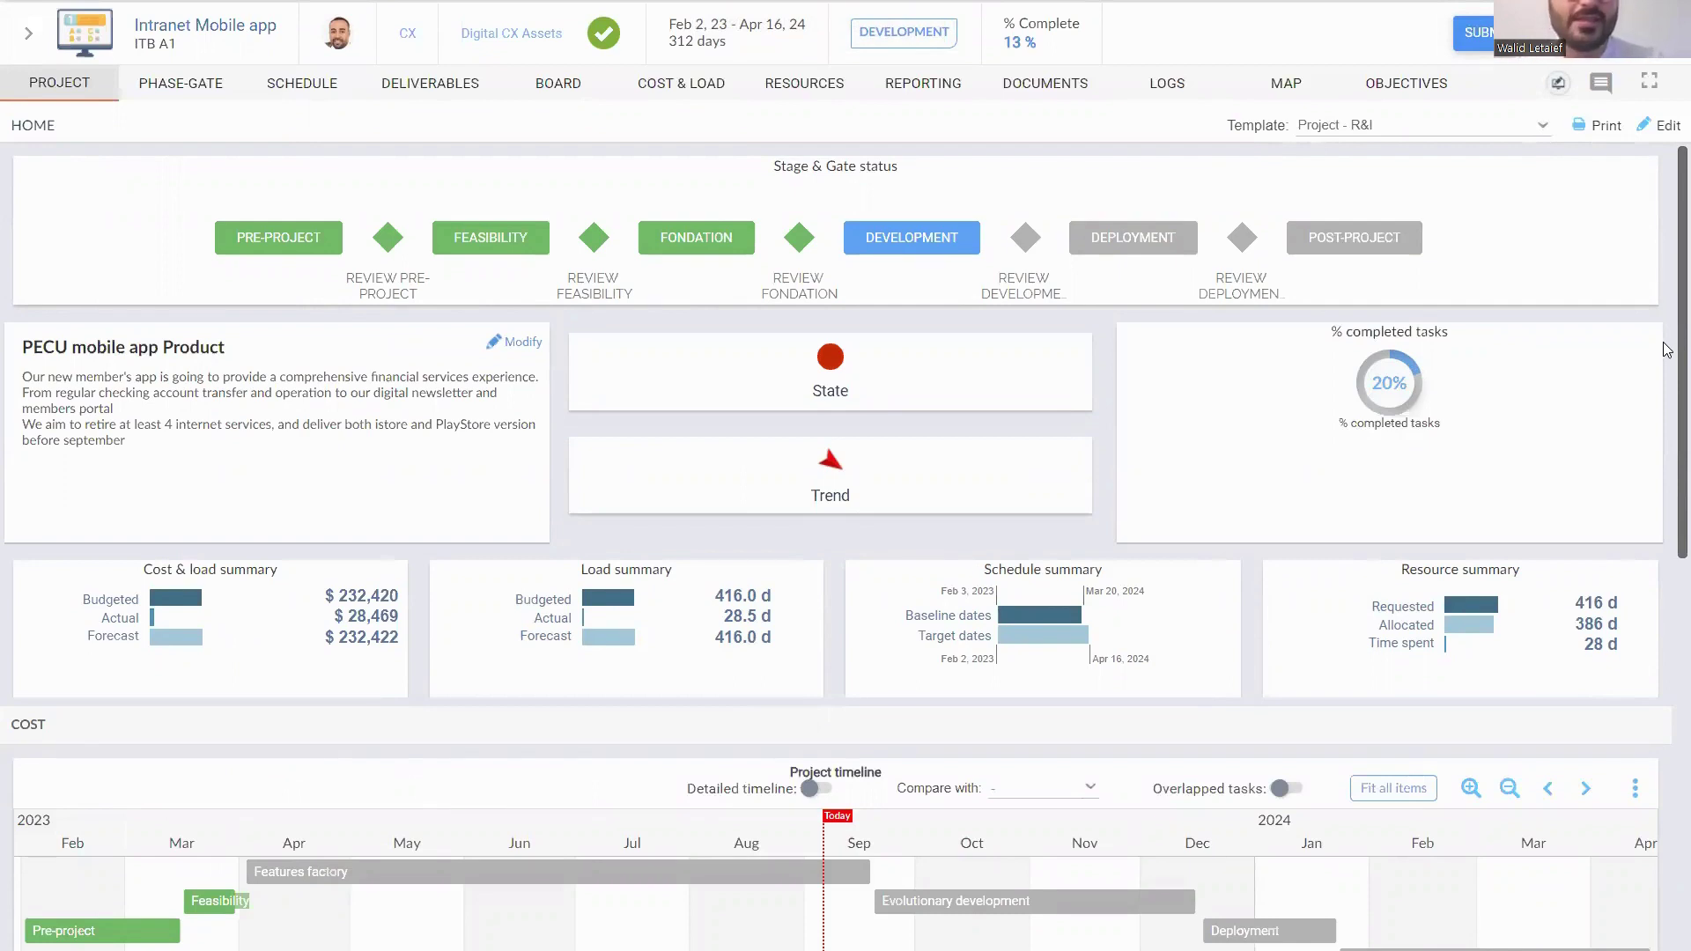
Review the Intranet Mobile app project's dashboard through its timeline, risk matrix and risk register, and open its phase-gate overview.
scroll(1665, 380, down, 3)
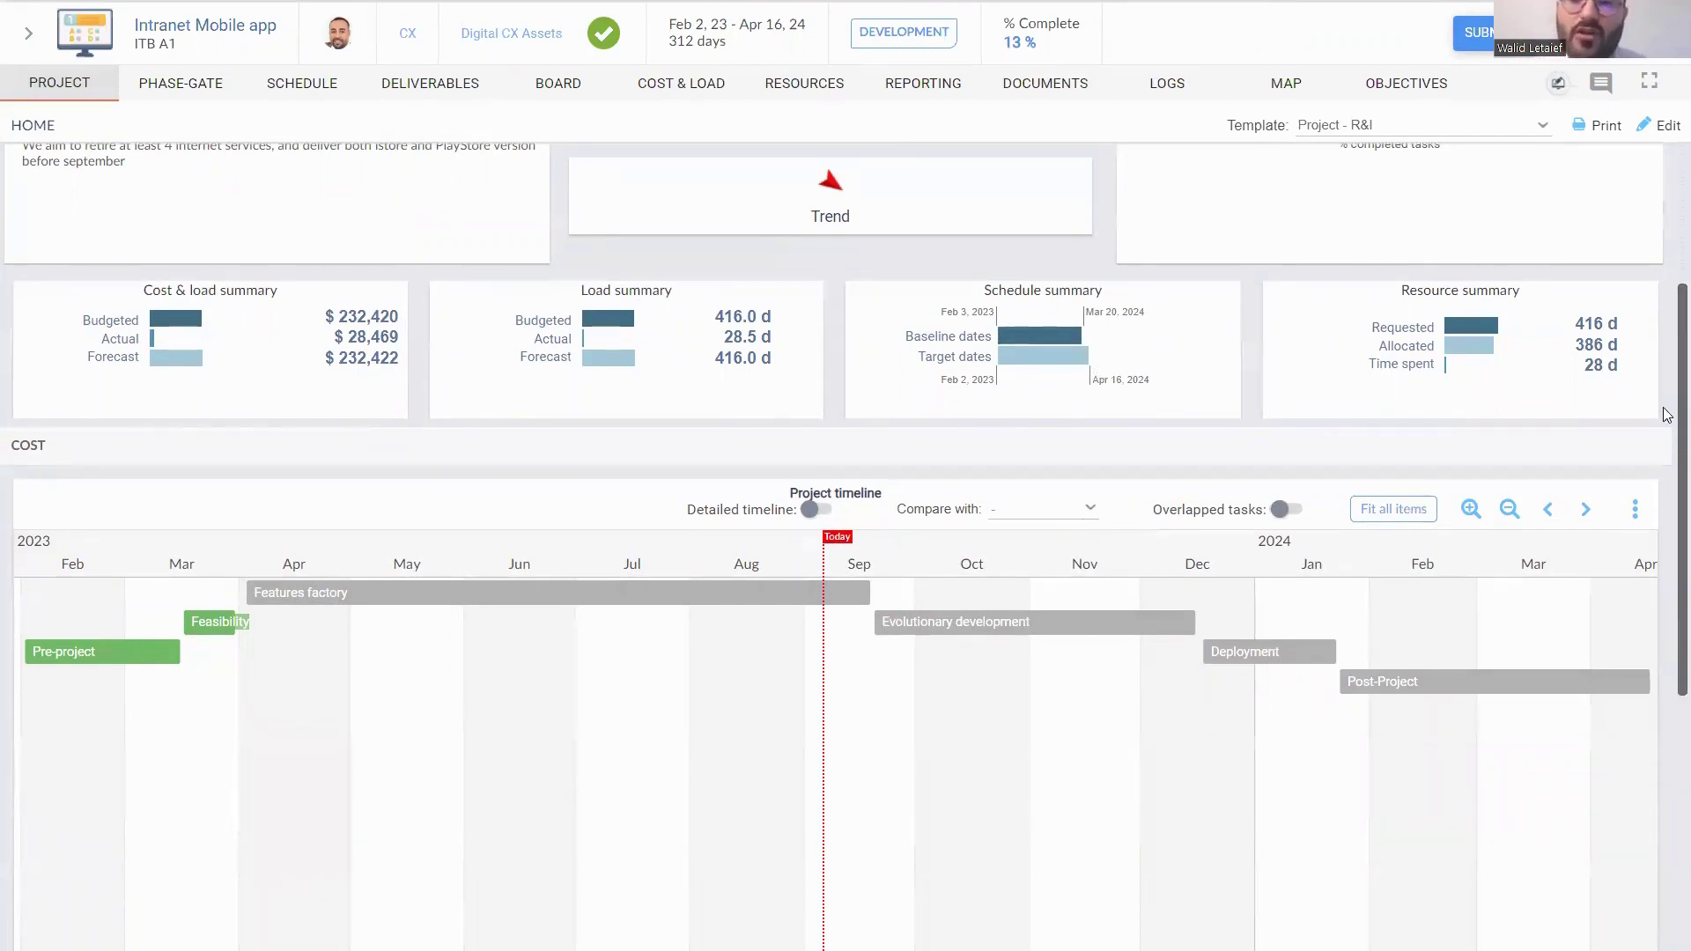
scroll(1663, 616, down, 5)
scroll(1668, 672, down, 1)
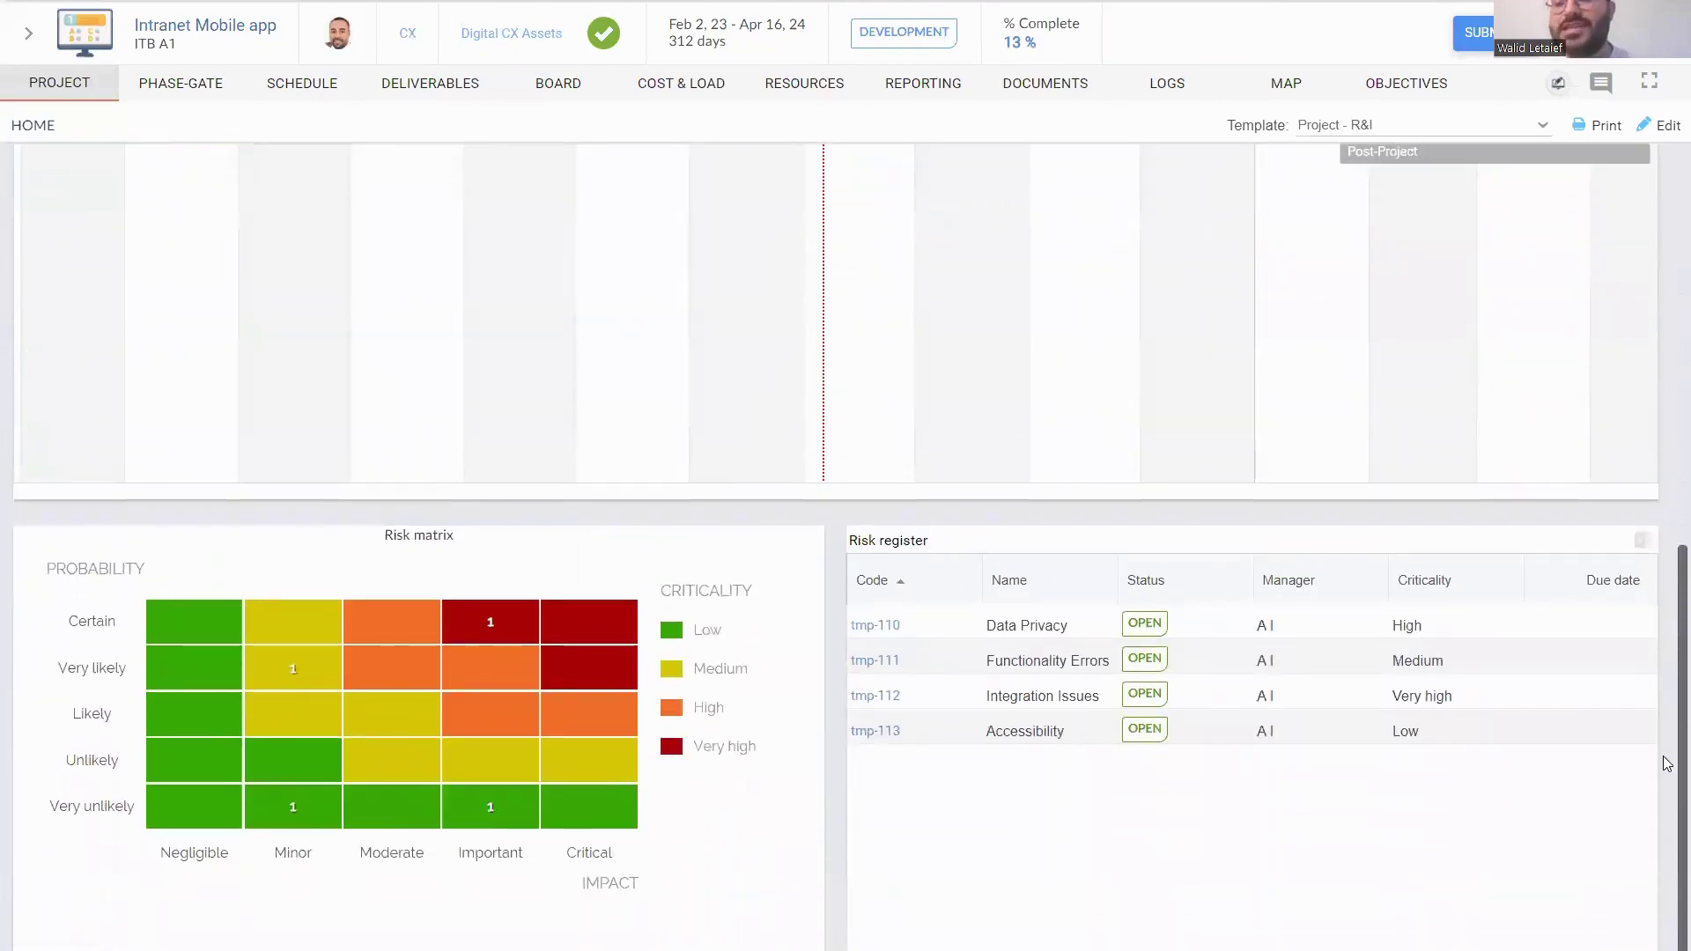
scroll(1668, 672, up, 6)
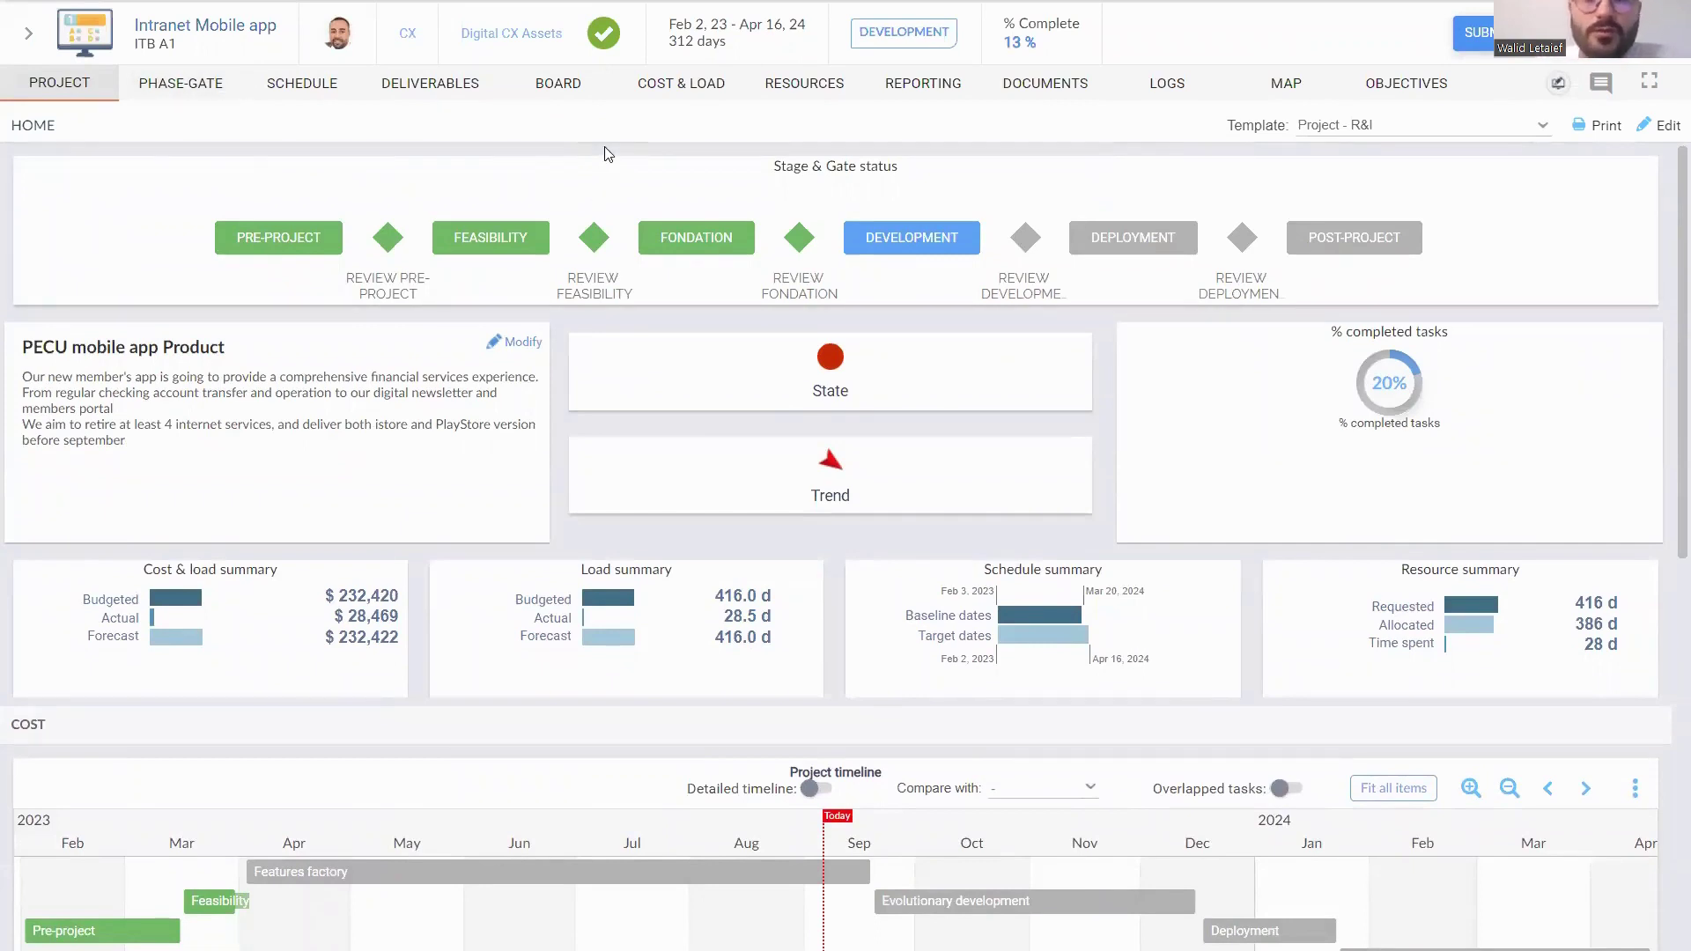
click(190, 107)
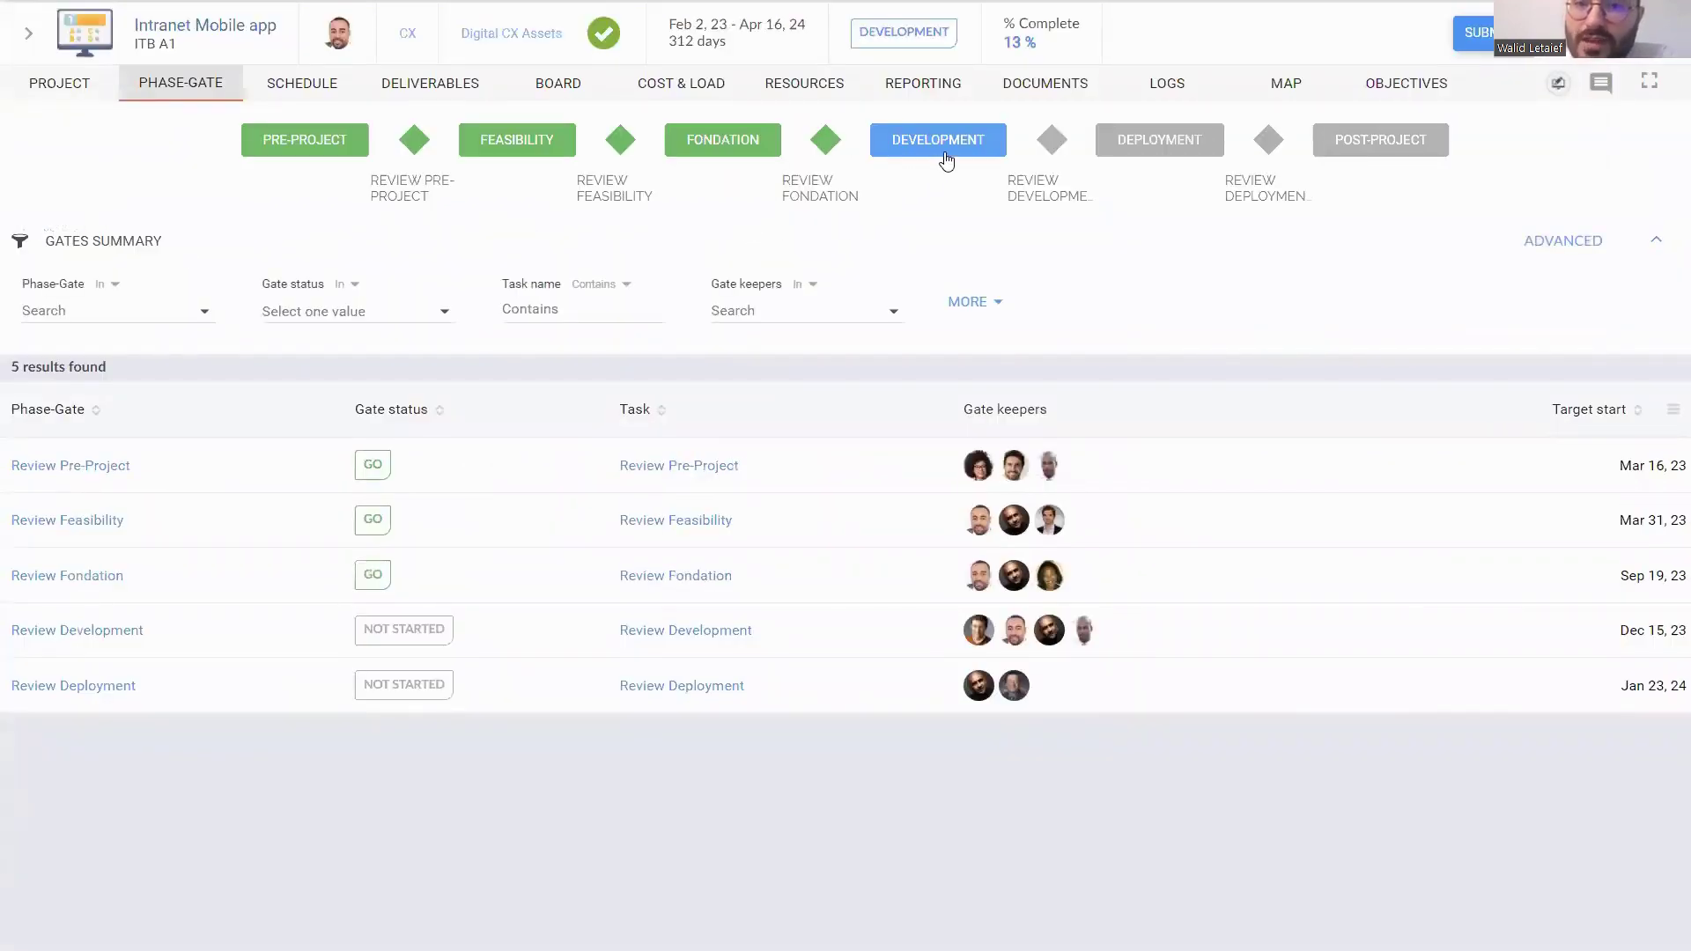
Open the Development phase and mark its E-Learning Platform application and Retrospective meeting report deliverables as approved.
mouse_move(946, 160)
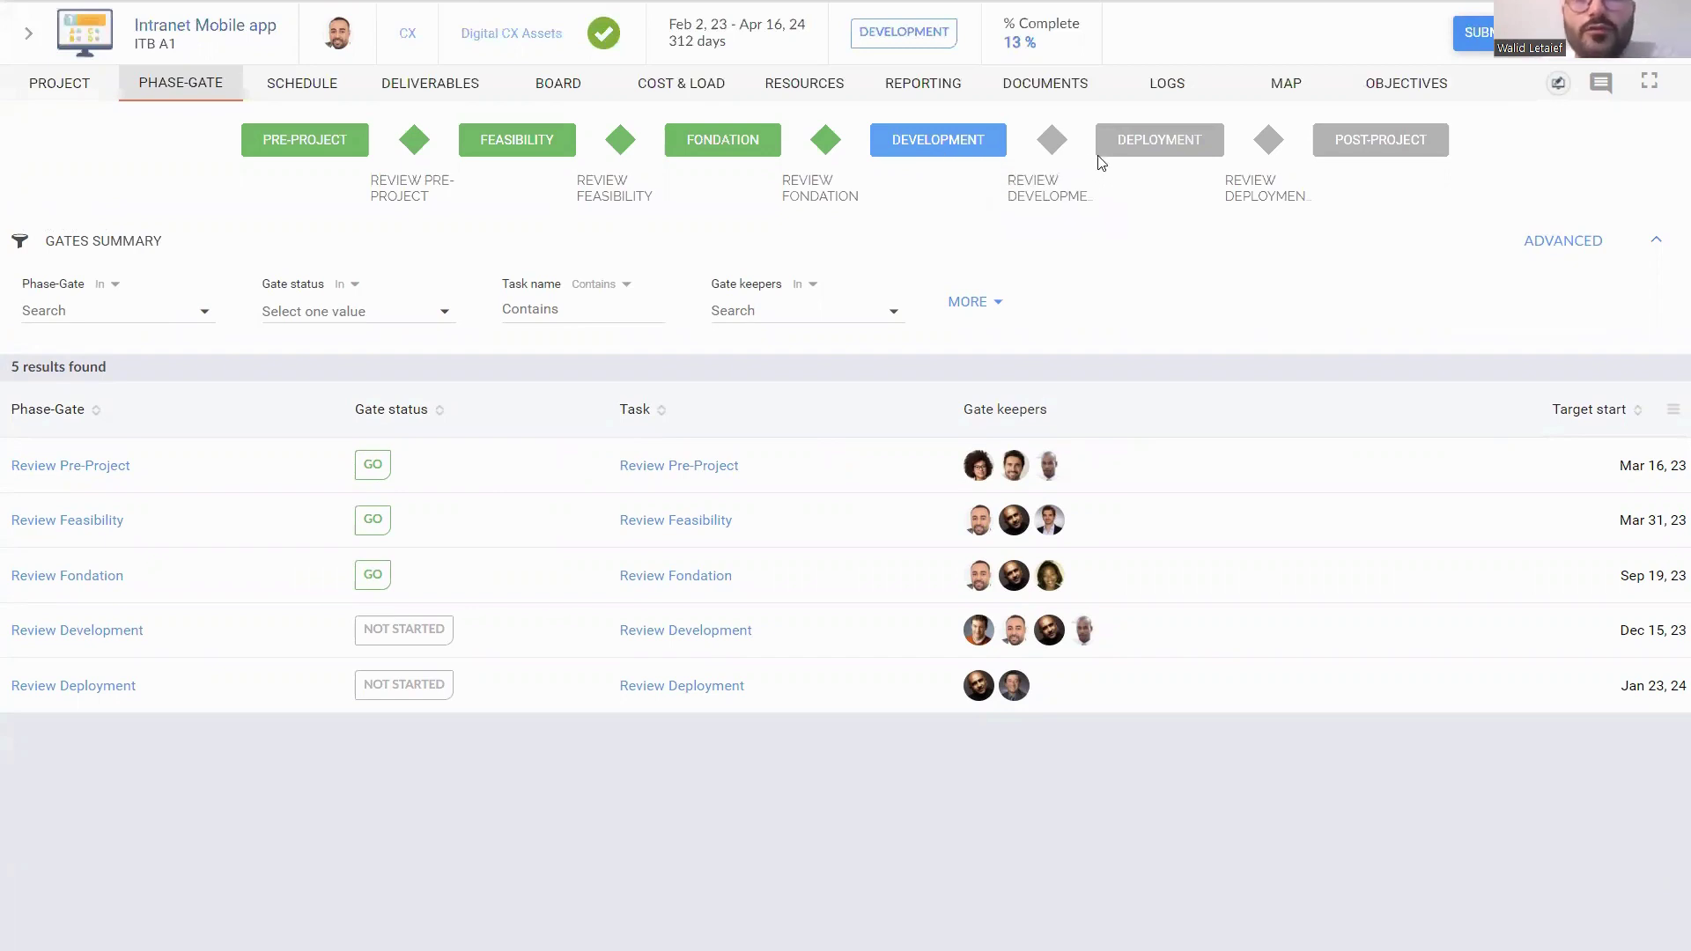
mouse_move(1049, 152)
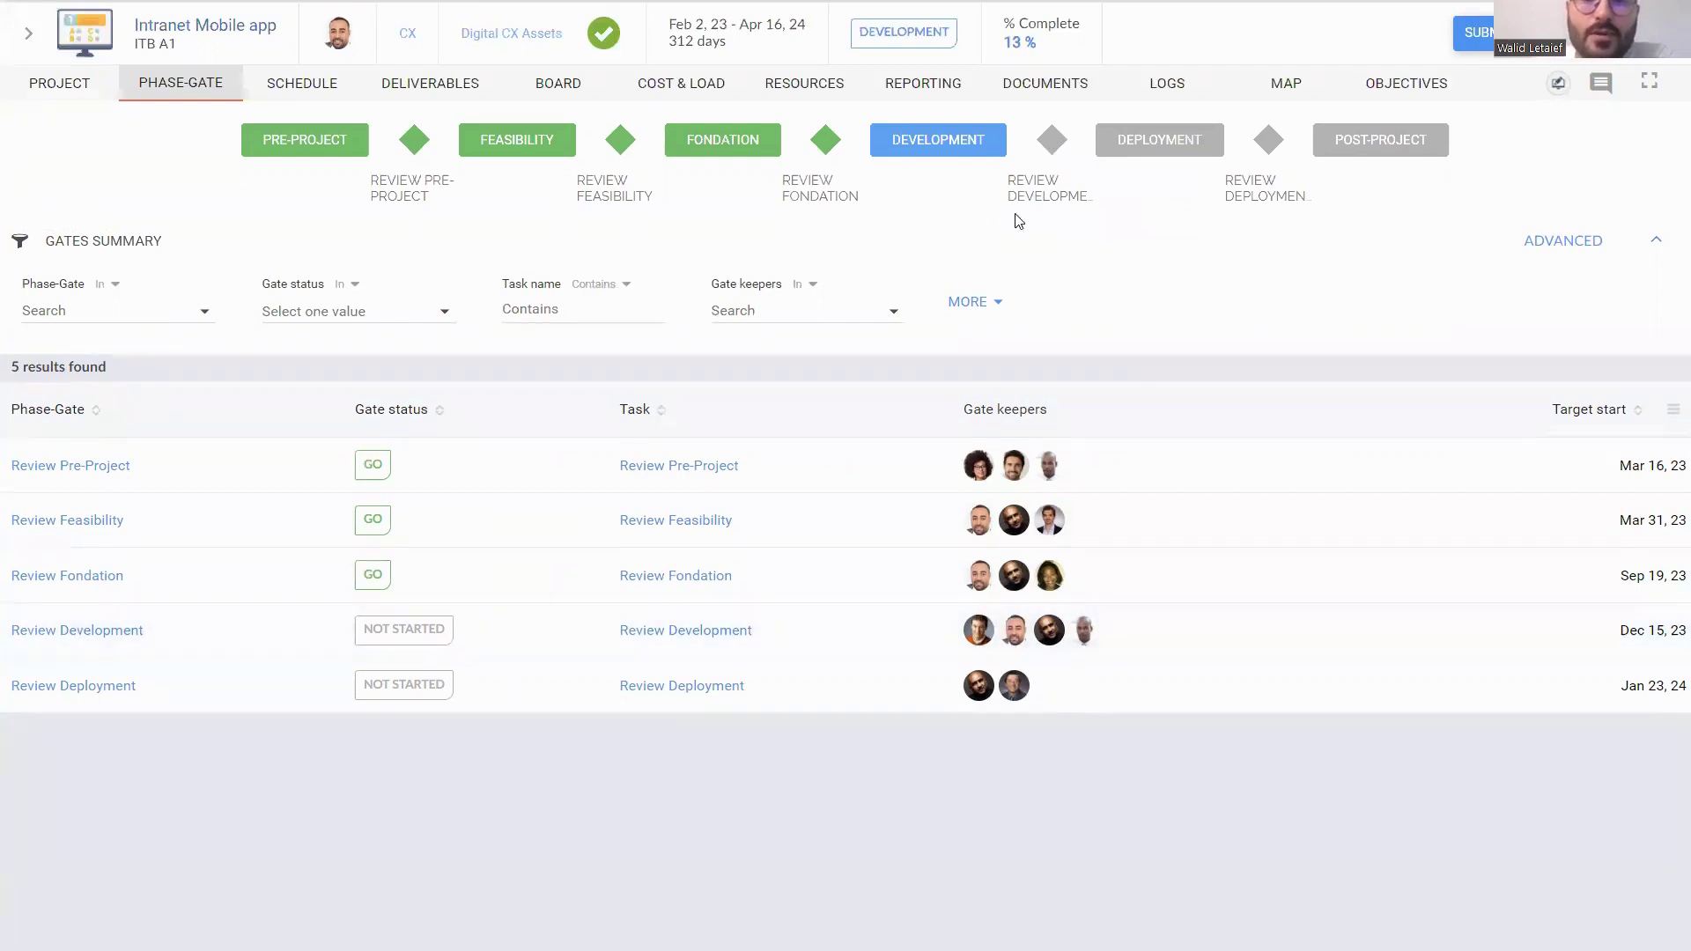
click(938, 145)
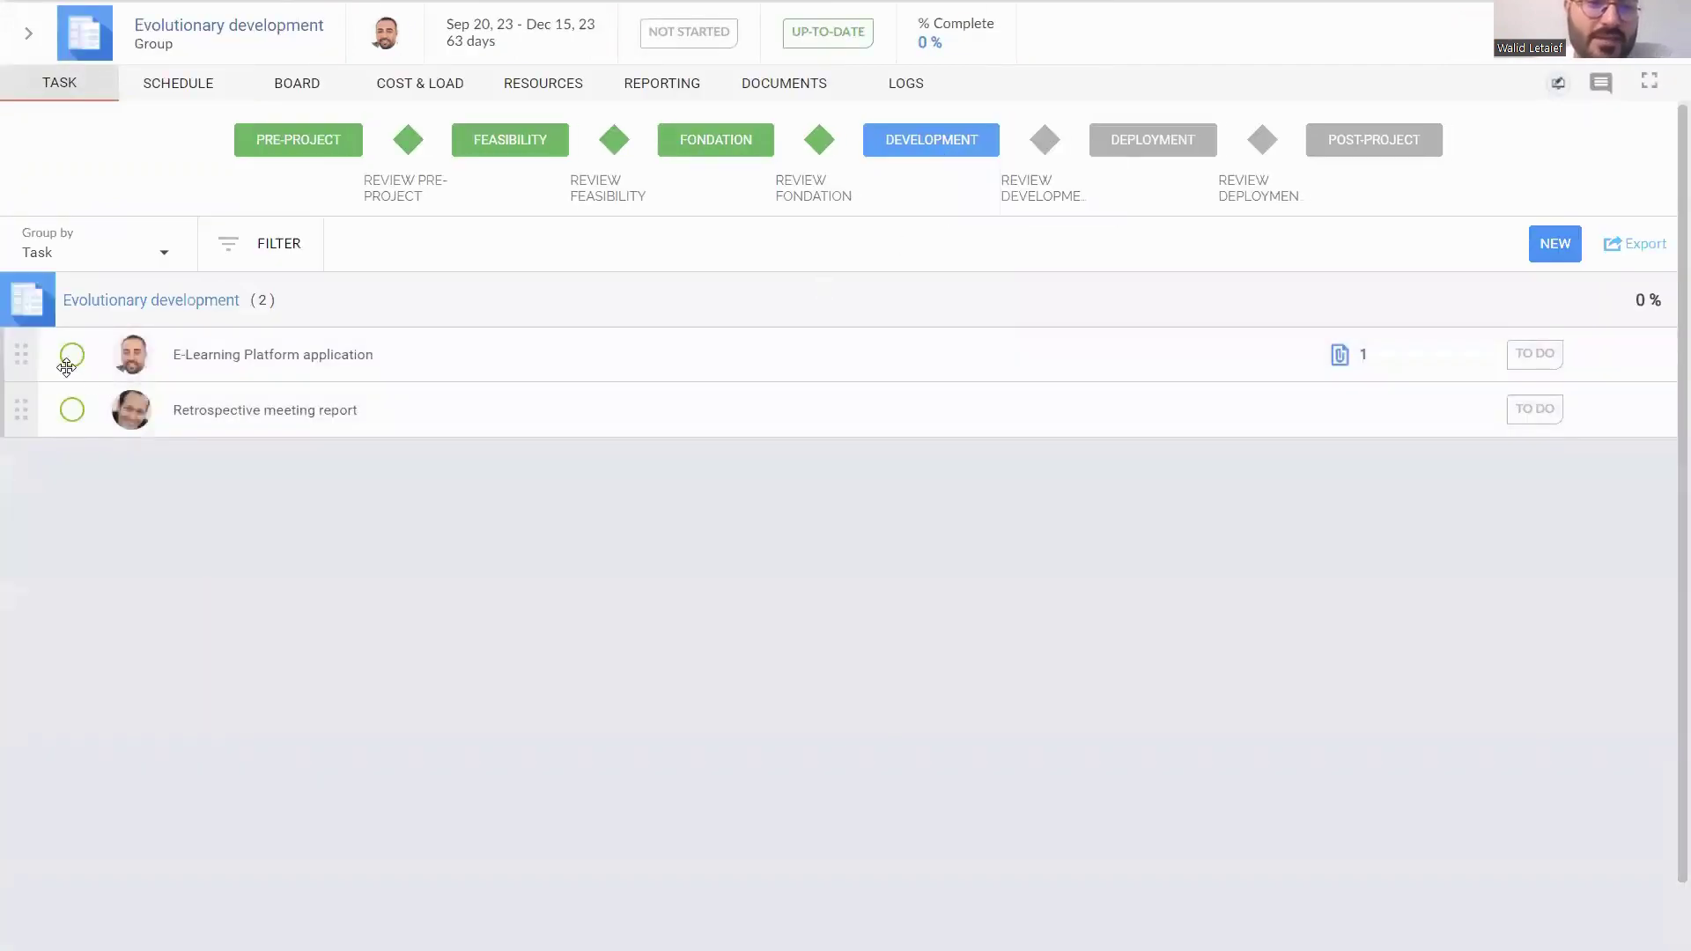
click(193, 362)
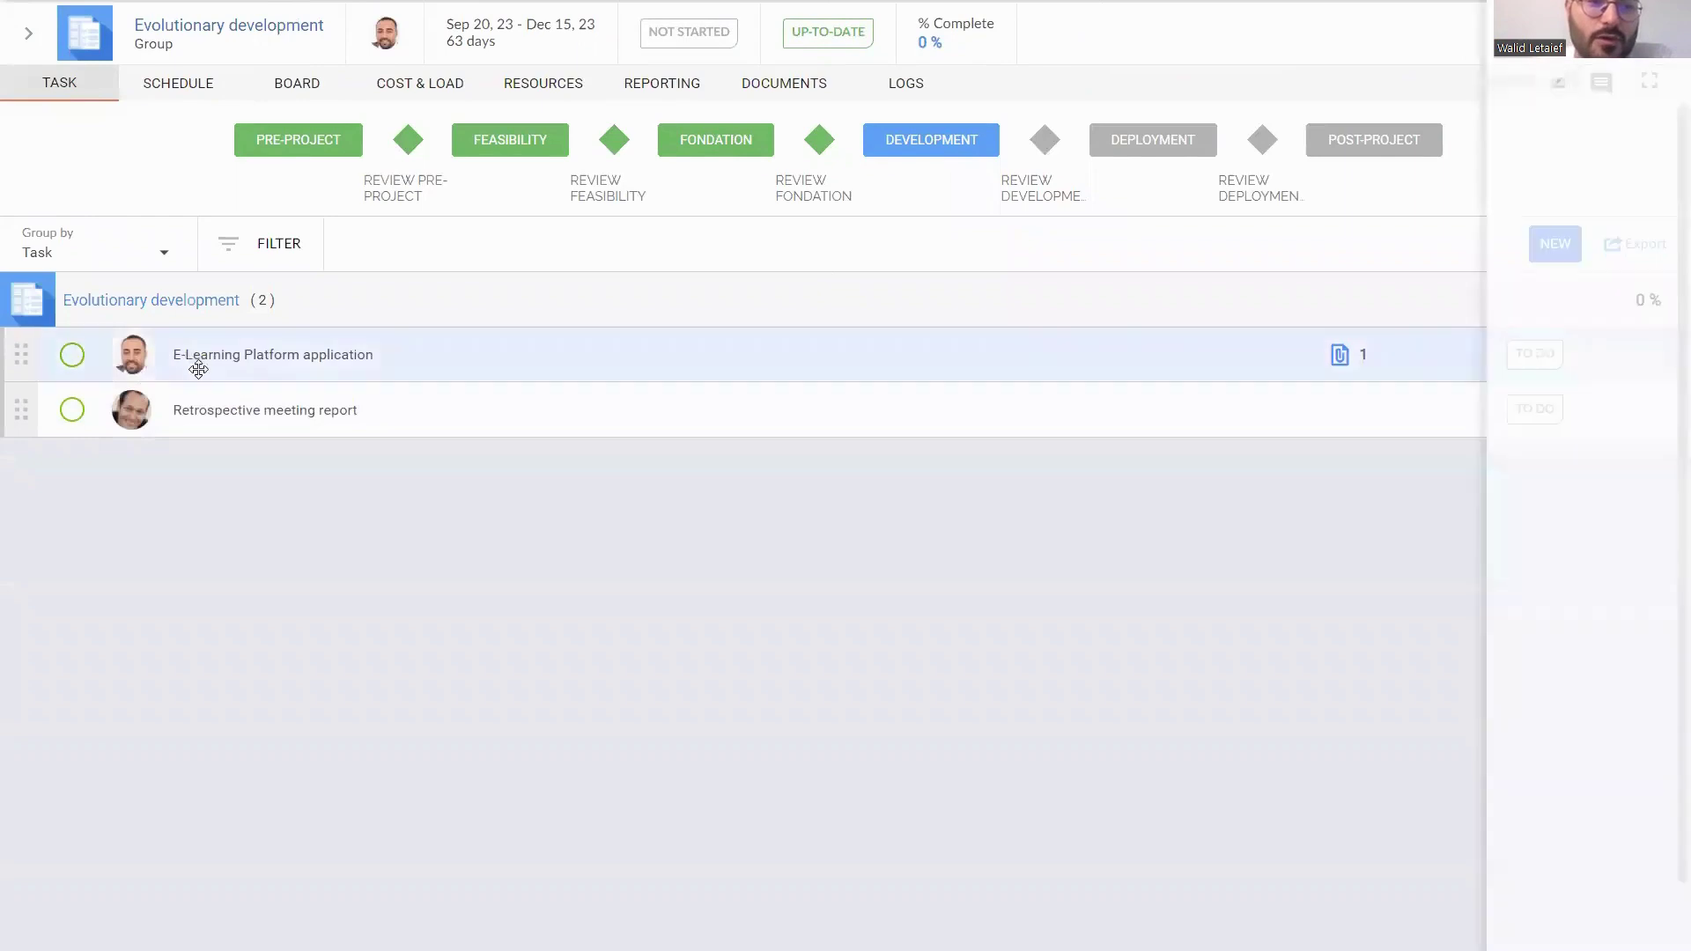
click(72, 355)
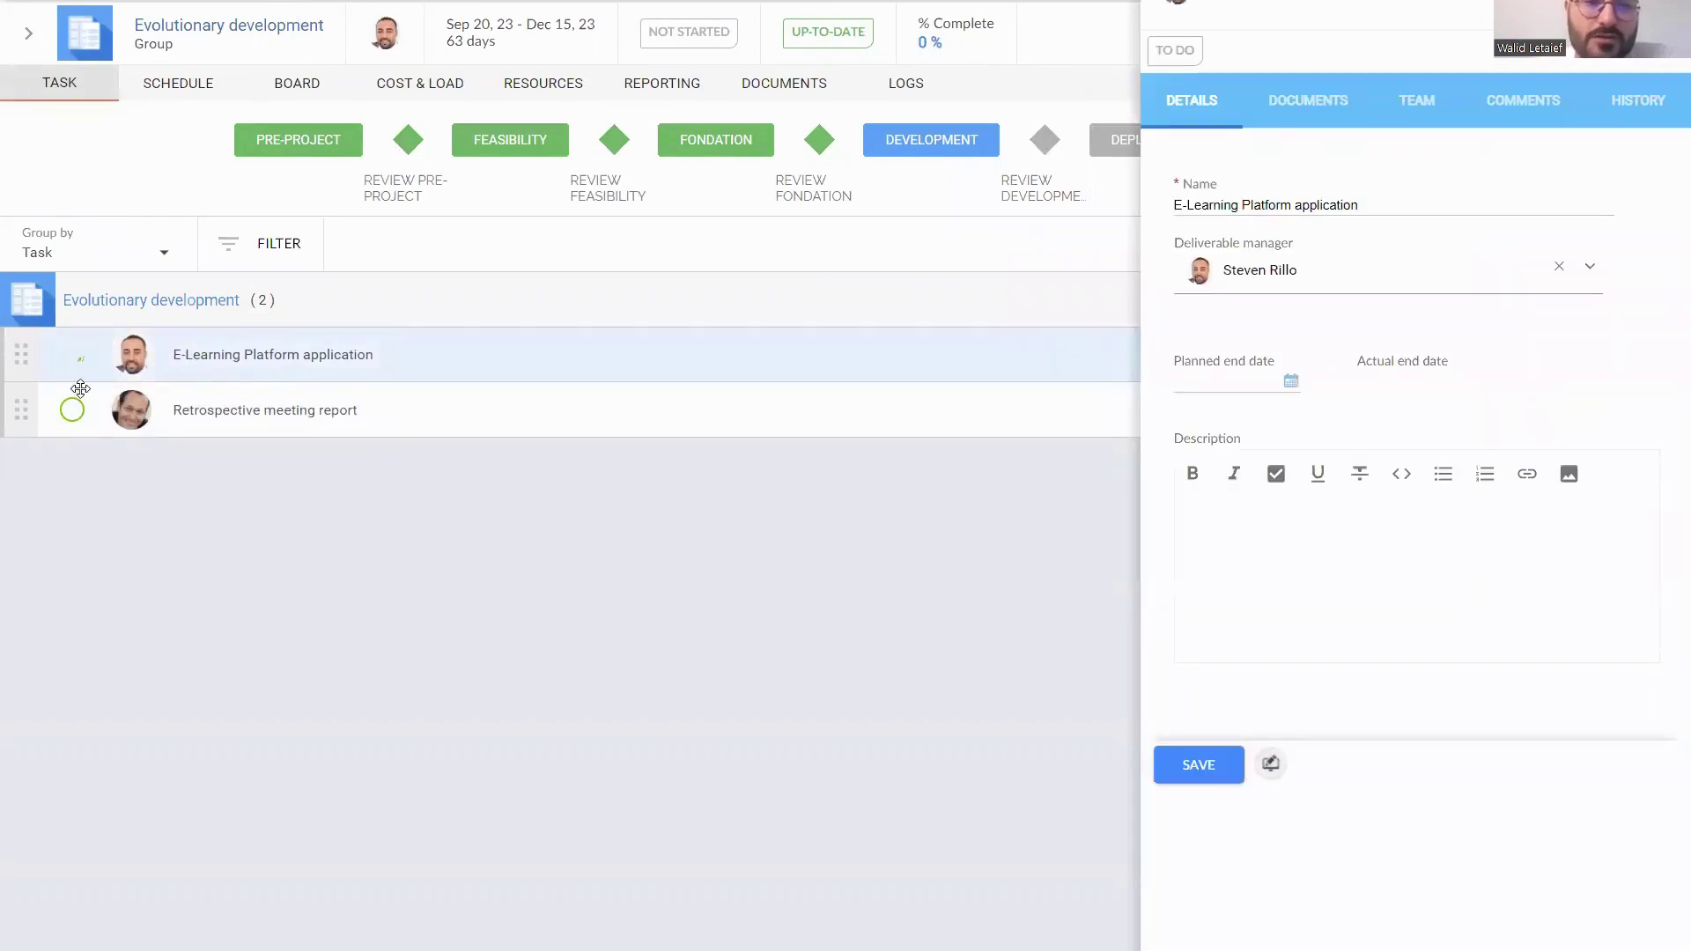
click(74, 411)
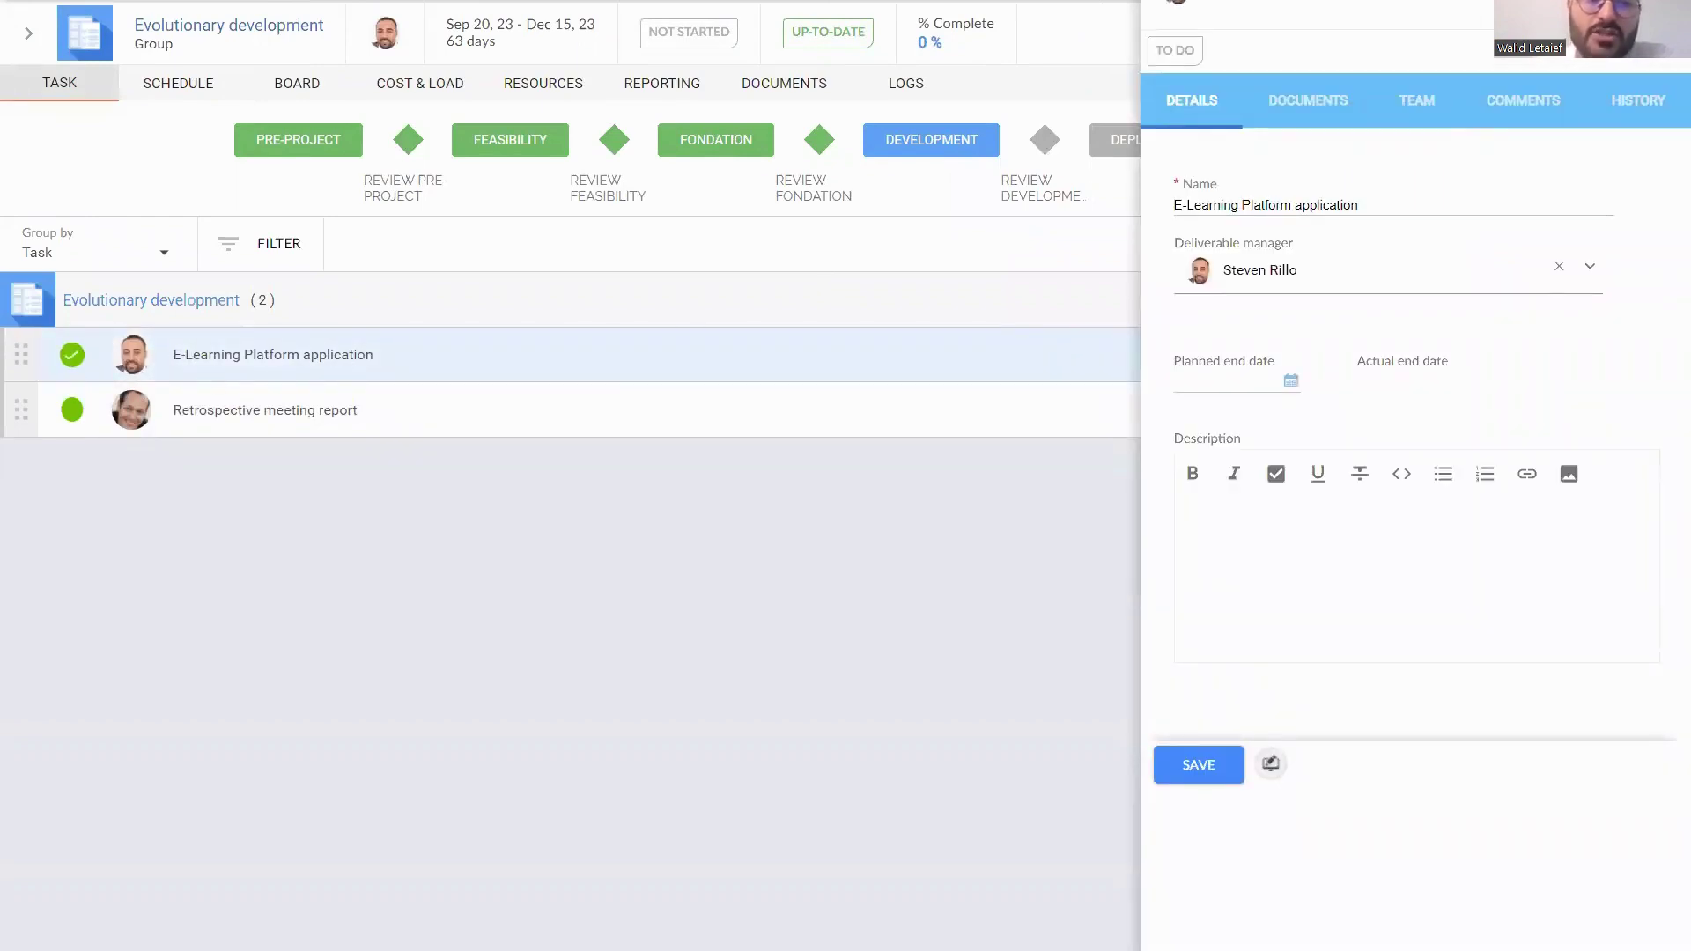
click(366, 514)
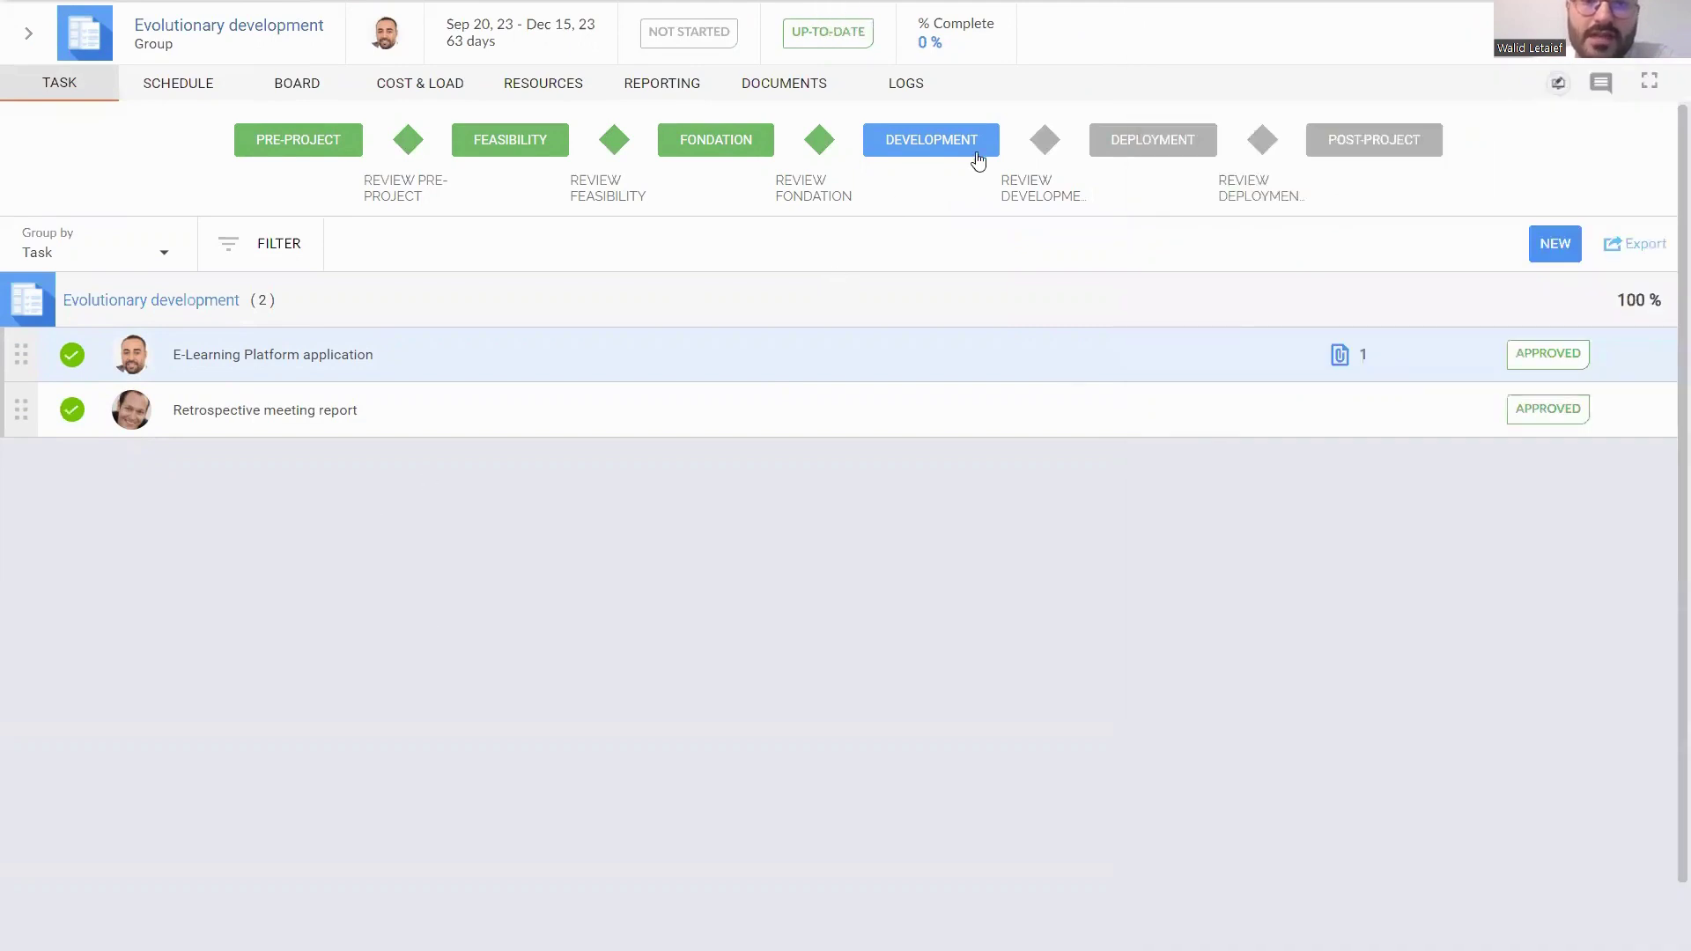
Start and post the Review Development gate's review with the prefilled note, and check its deliverables and gate-keeper reviews.
click(1040, 137)
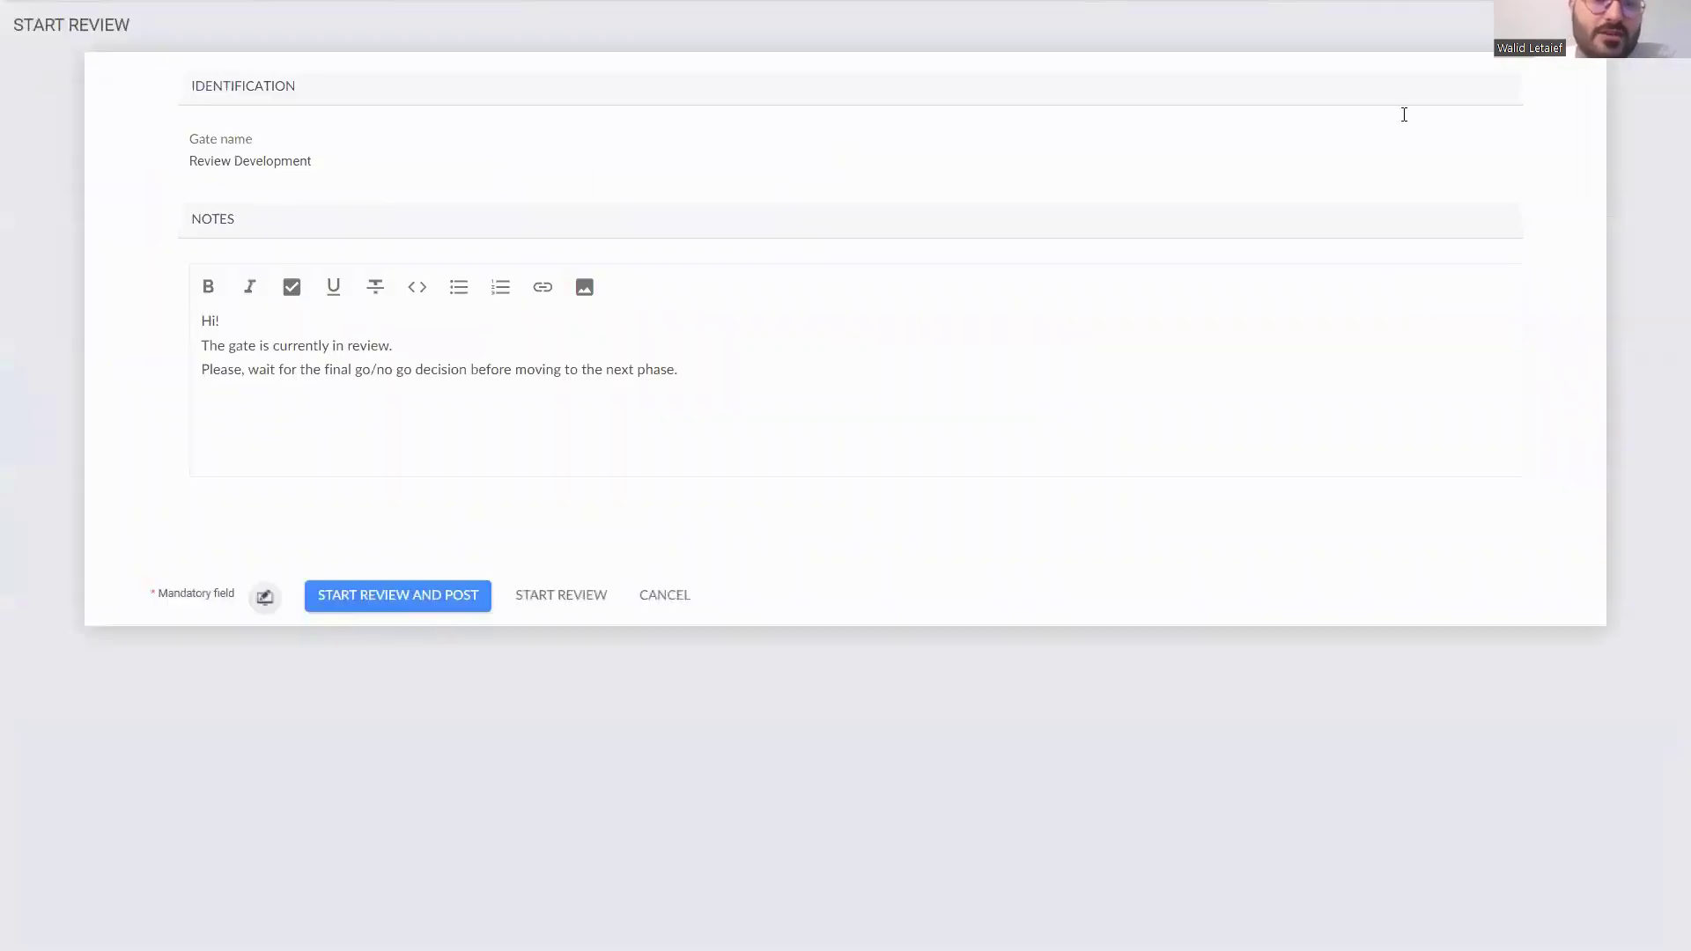
click(383, 598)
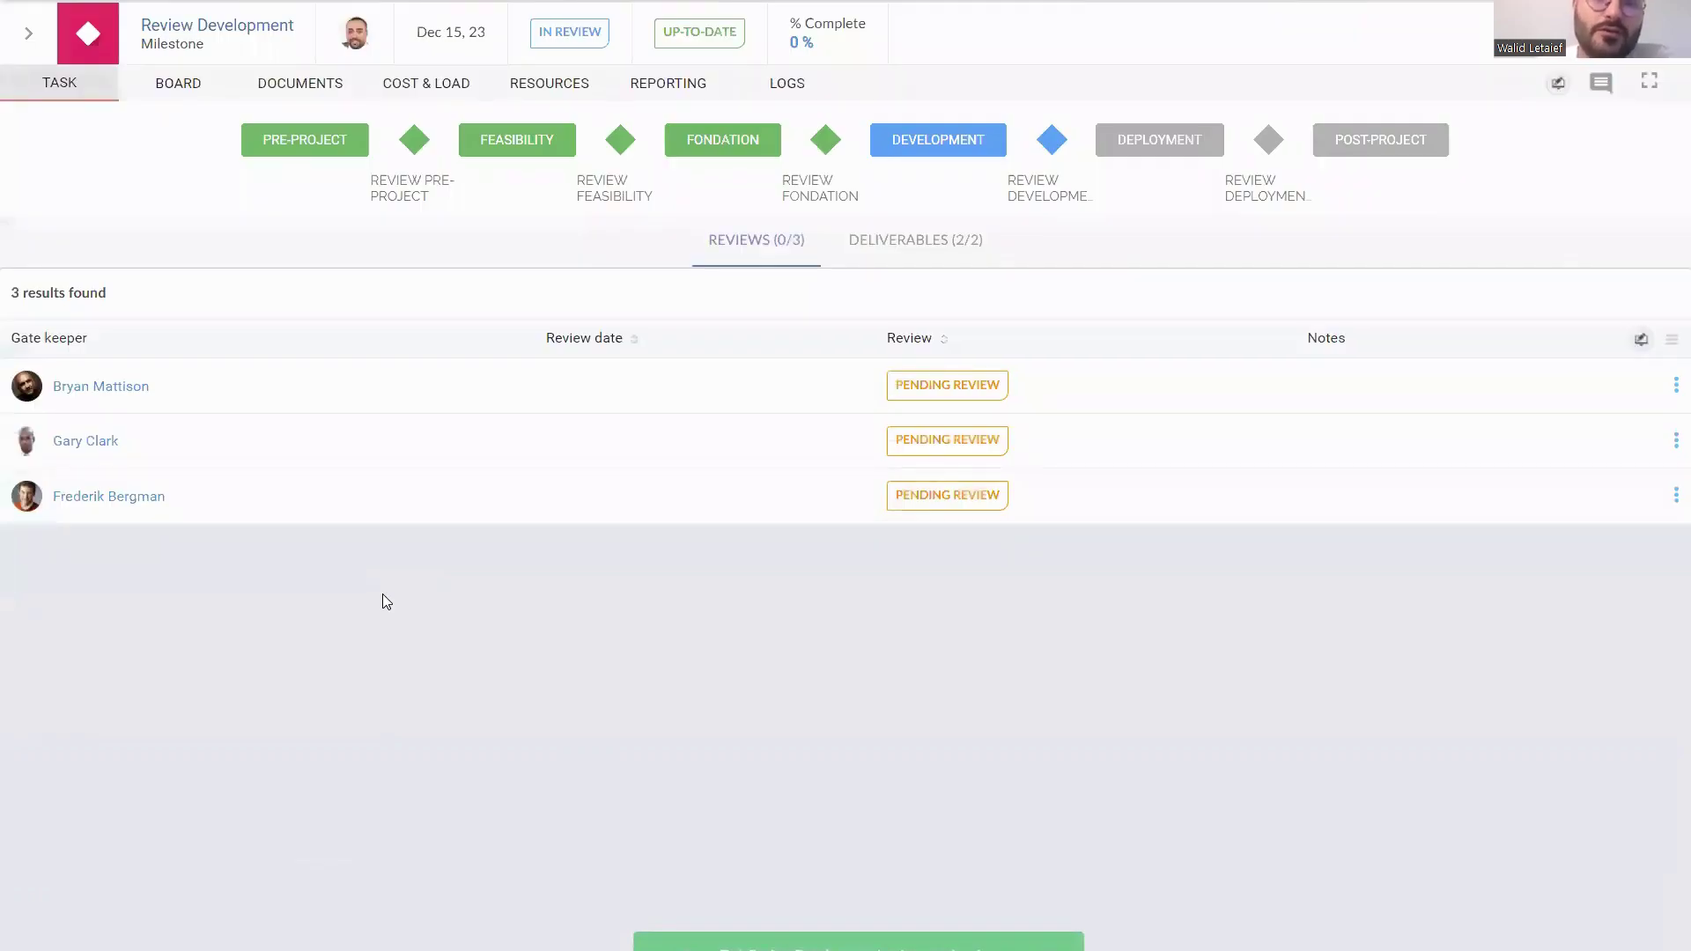
click(931, 238)
click(779, 244)
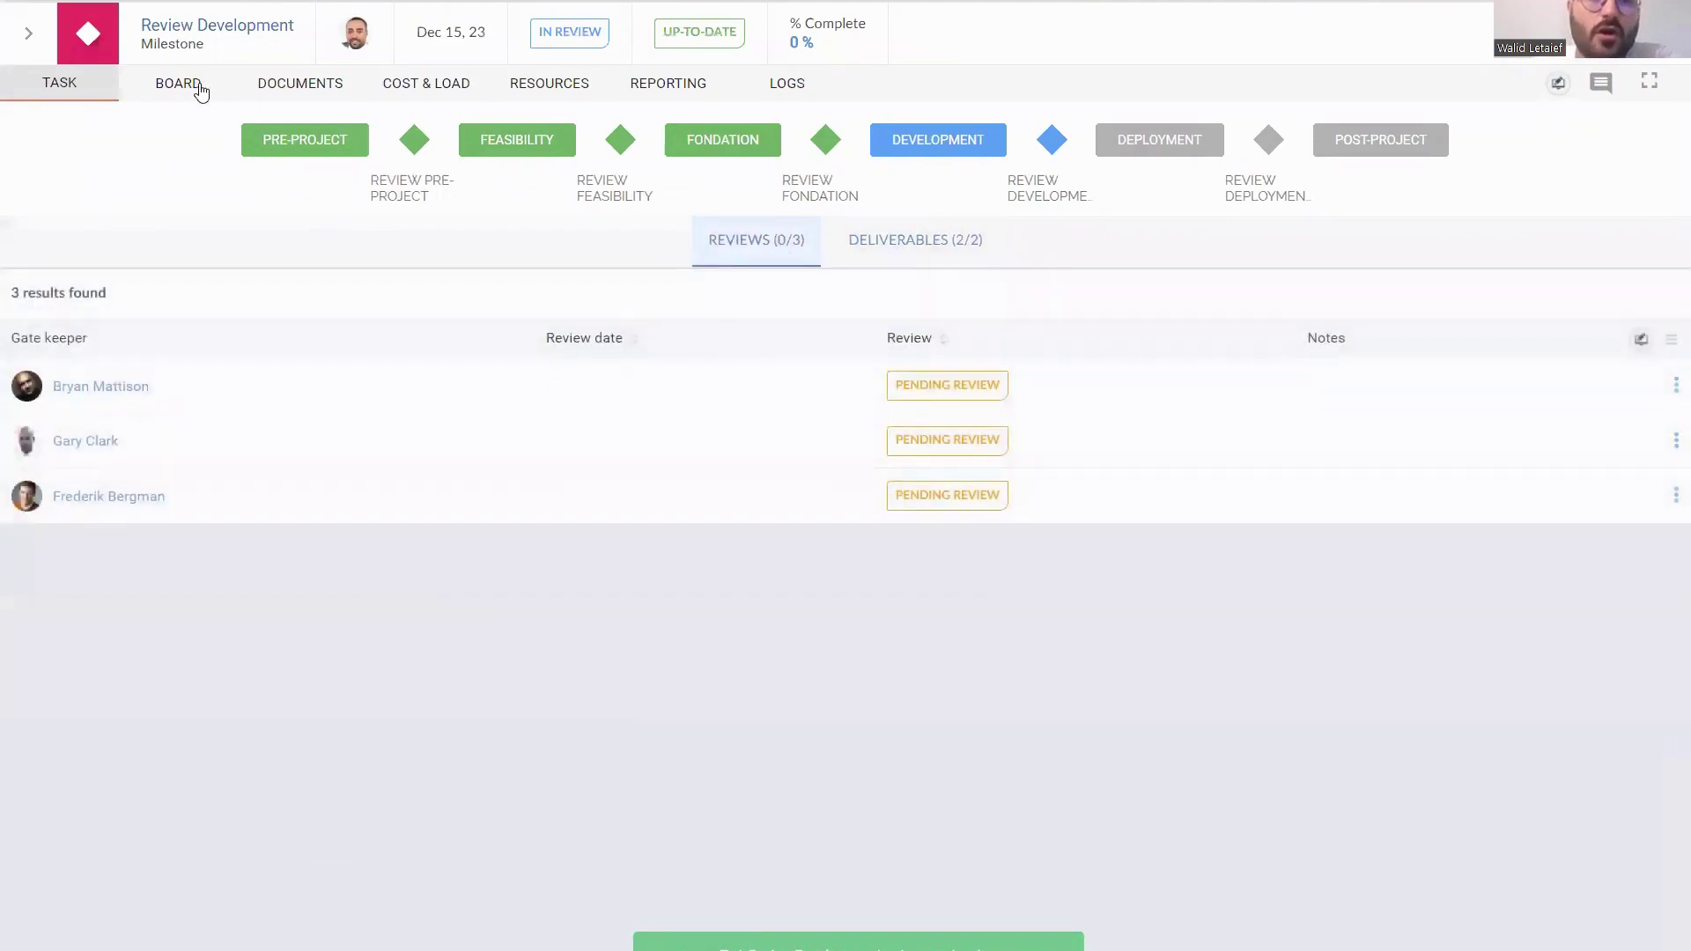
click(199, 89)
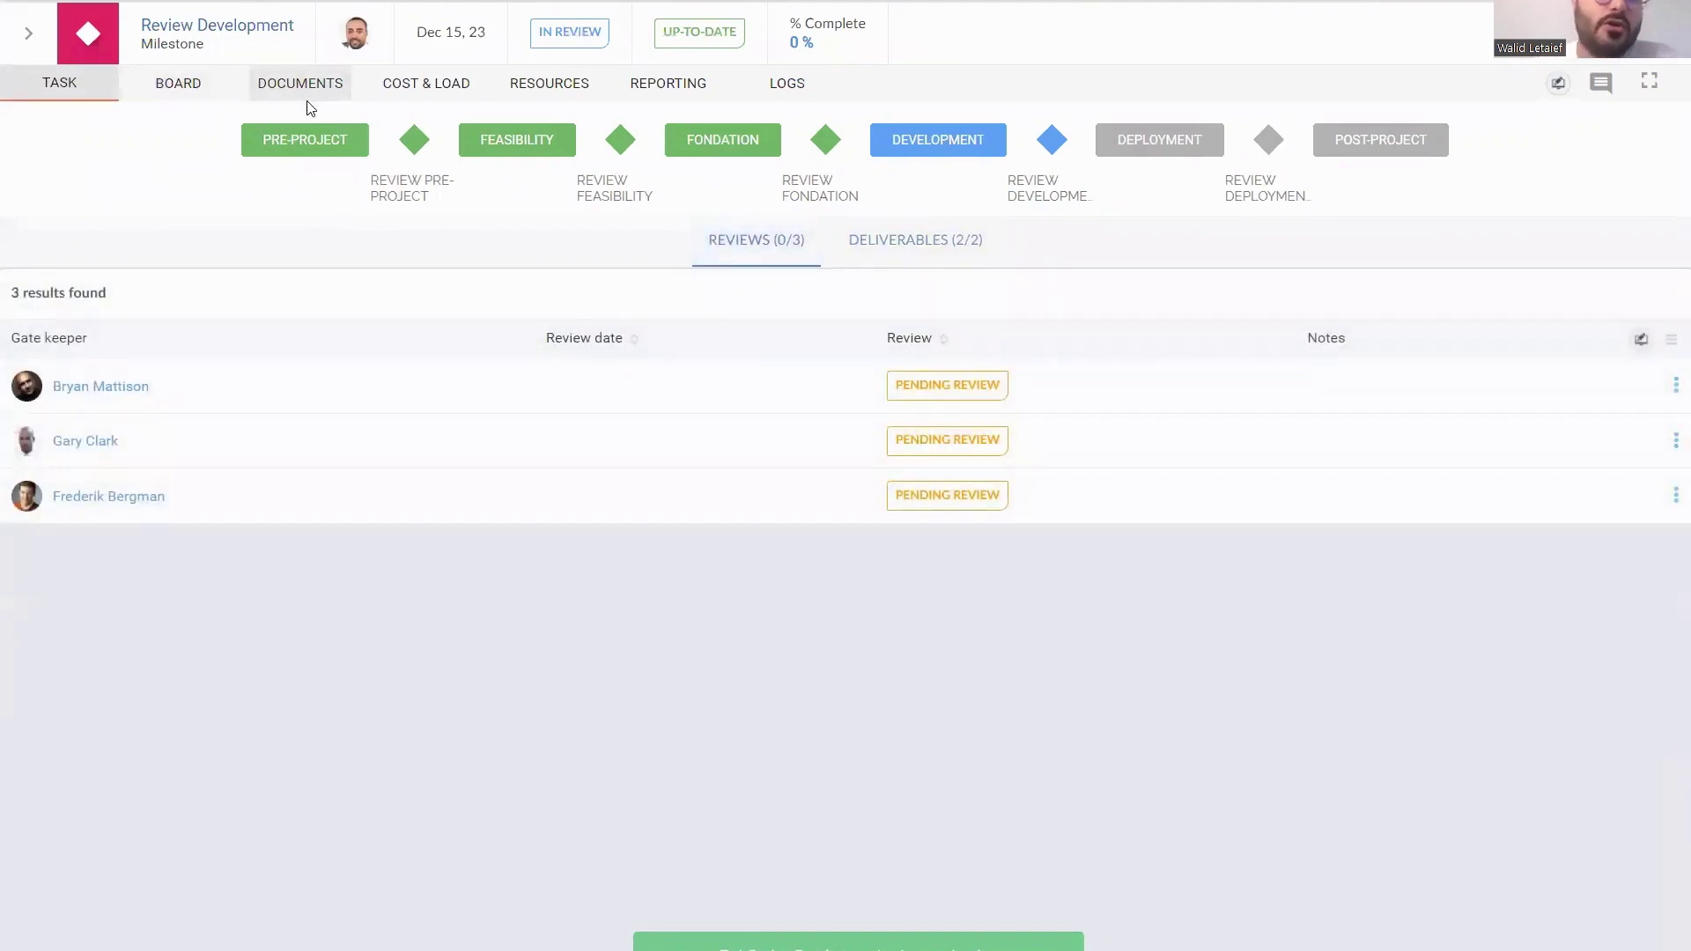
mouse_move(434, 88)
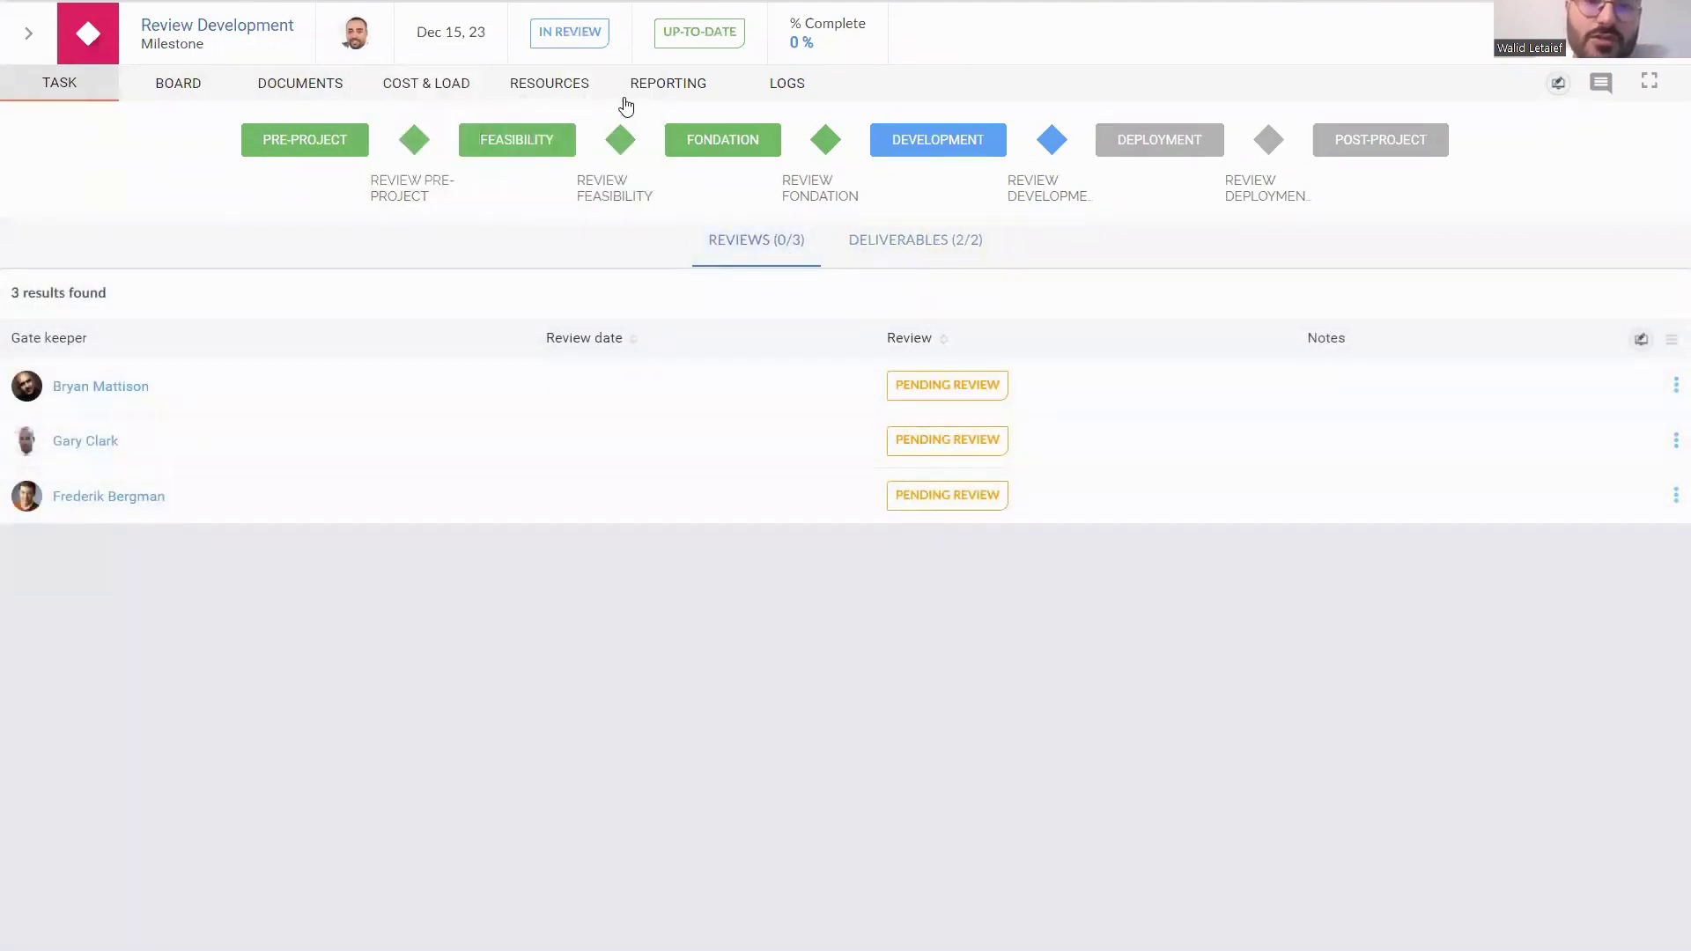
mouse_move(686, 101)
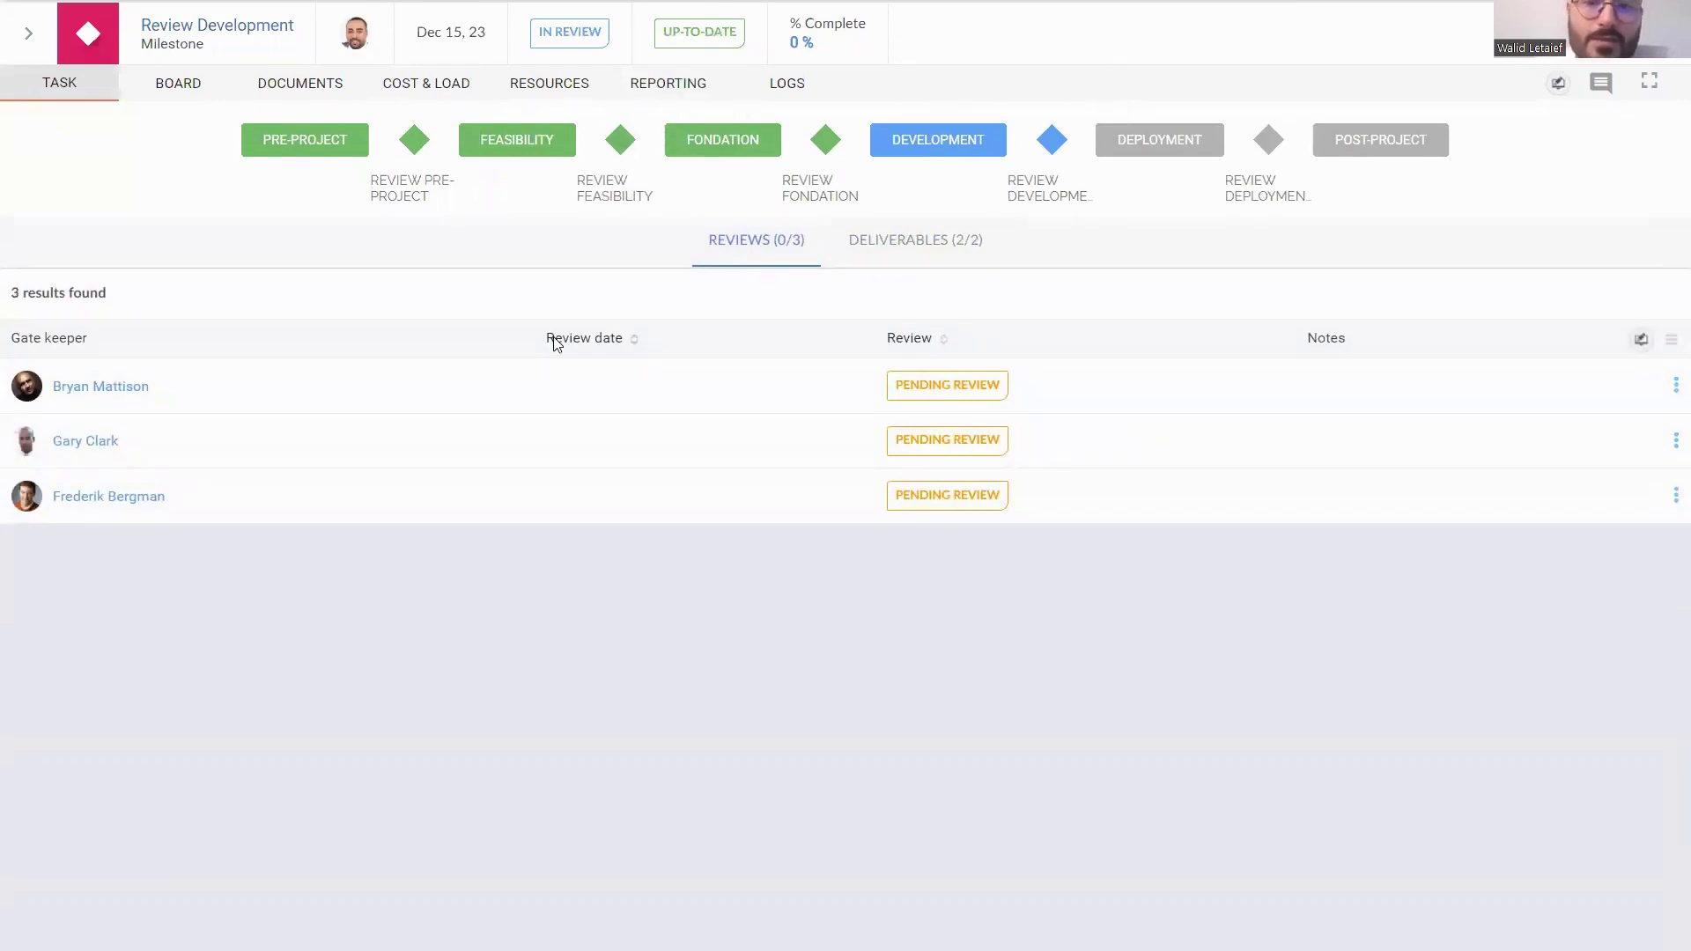
Set the first listed gate keeper's review to Go with the note "ok", and save and post it.
click(146, 390)
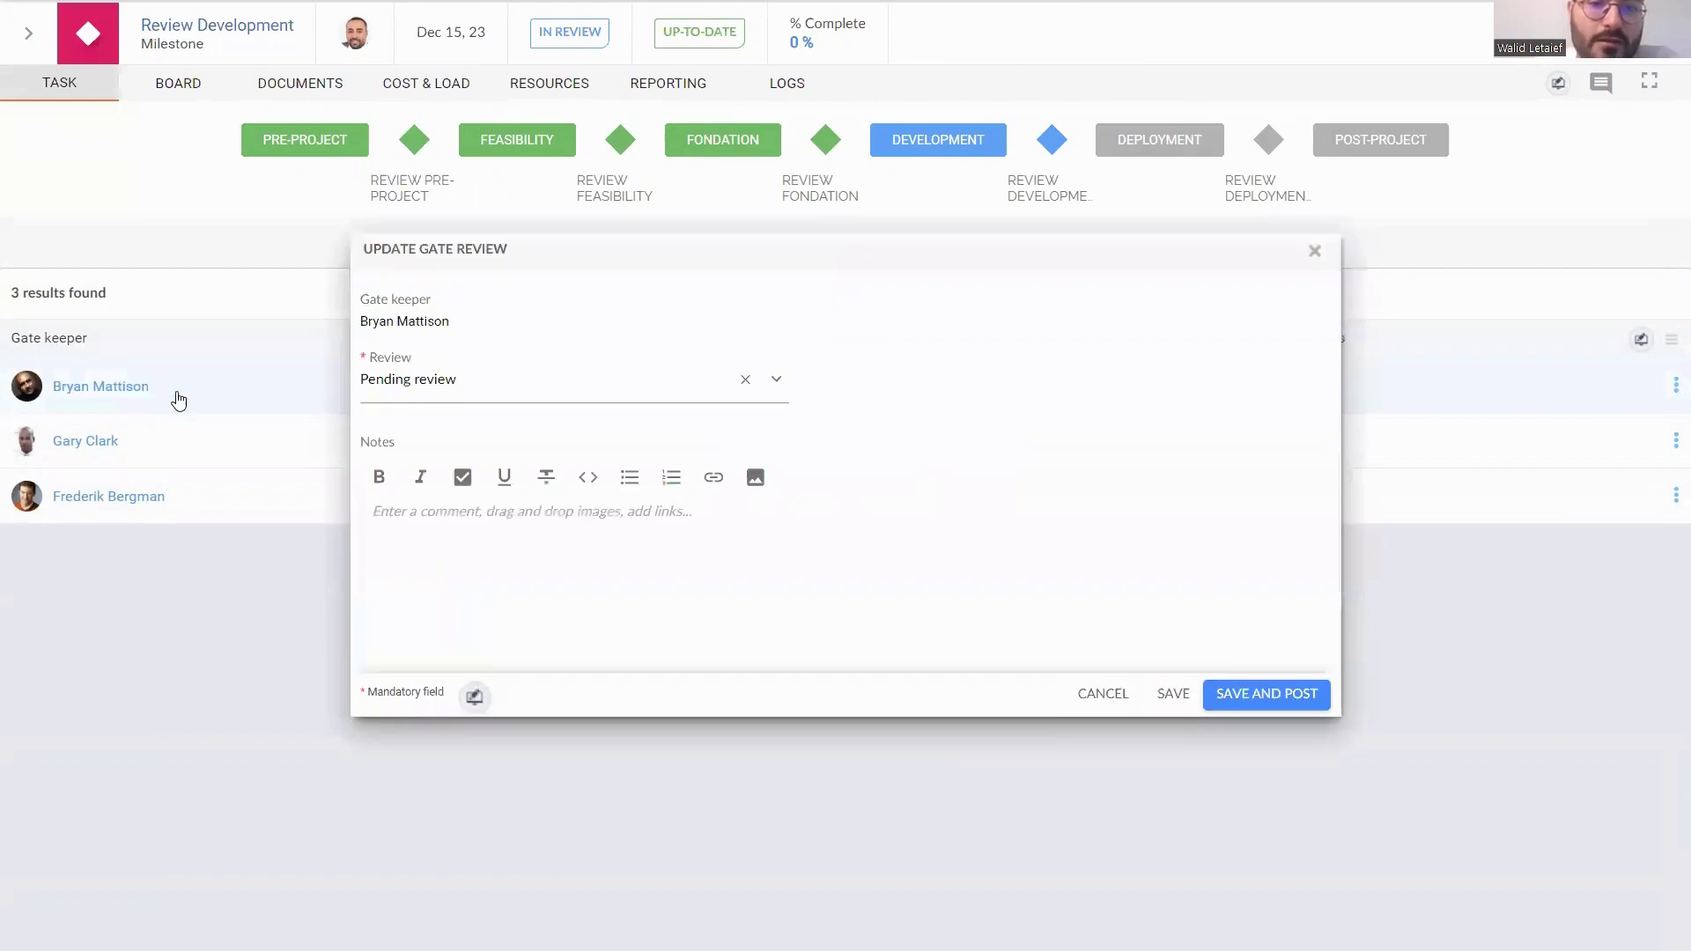
click(776, 385)
click(679, 484)
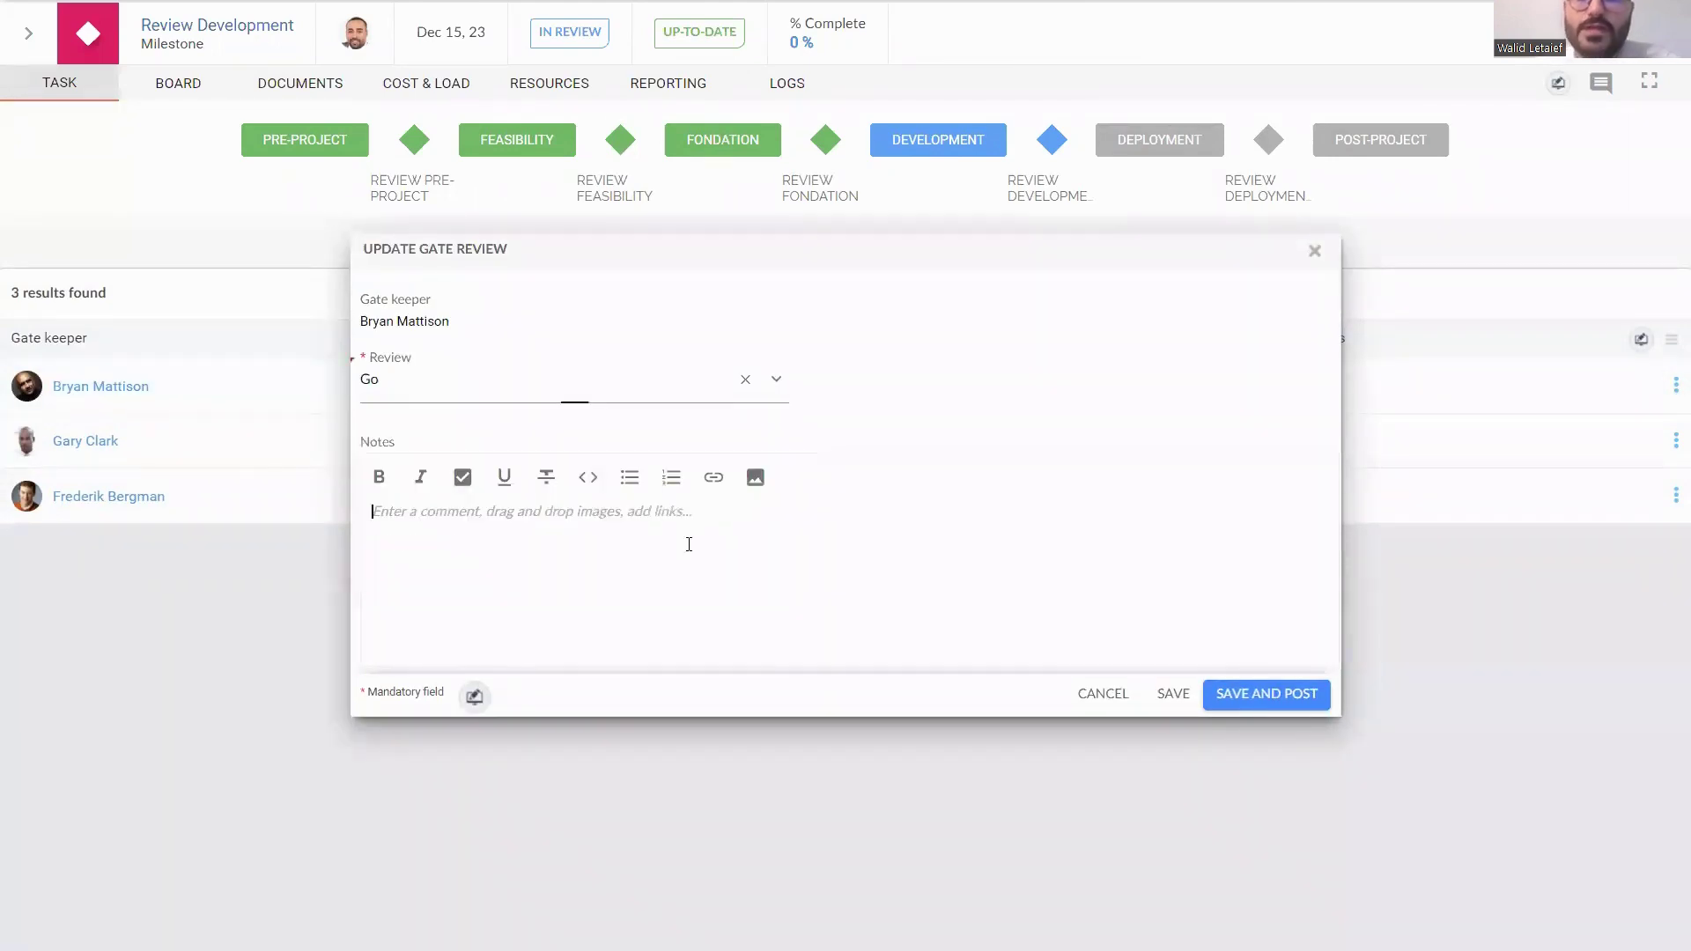
text(ok)
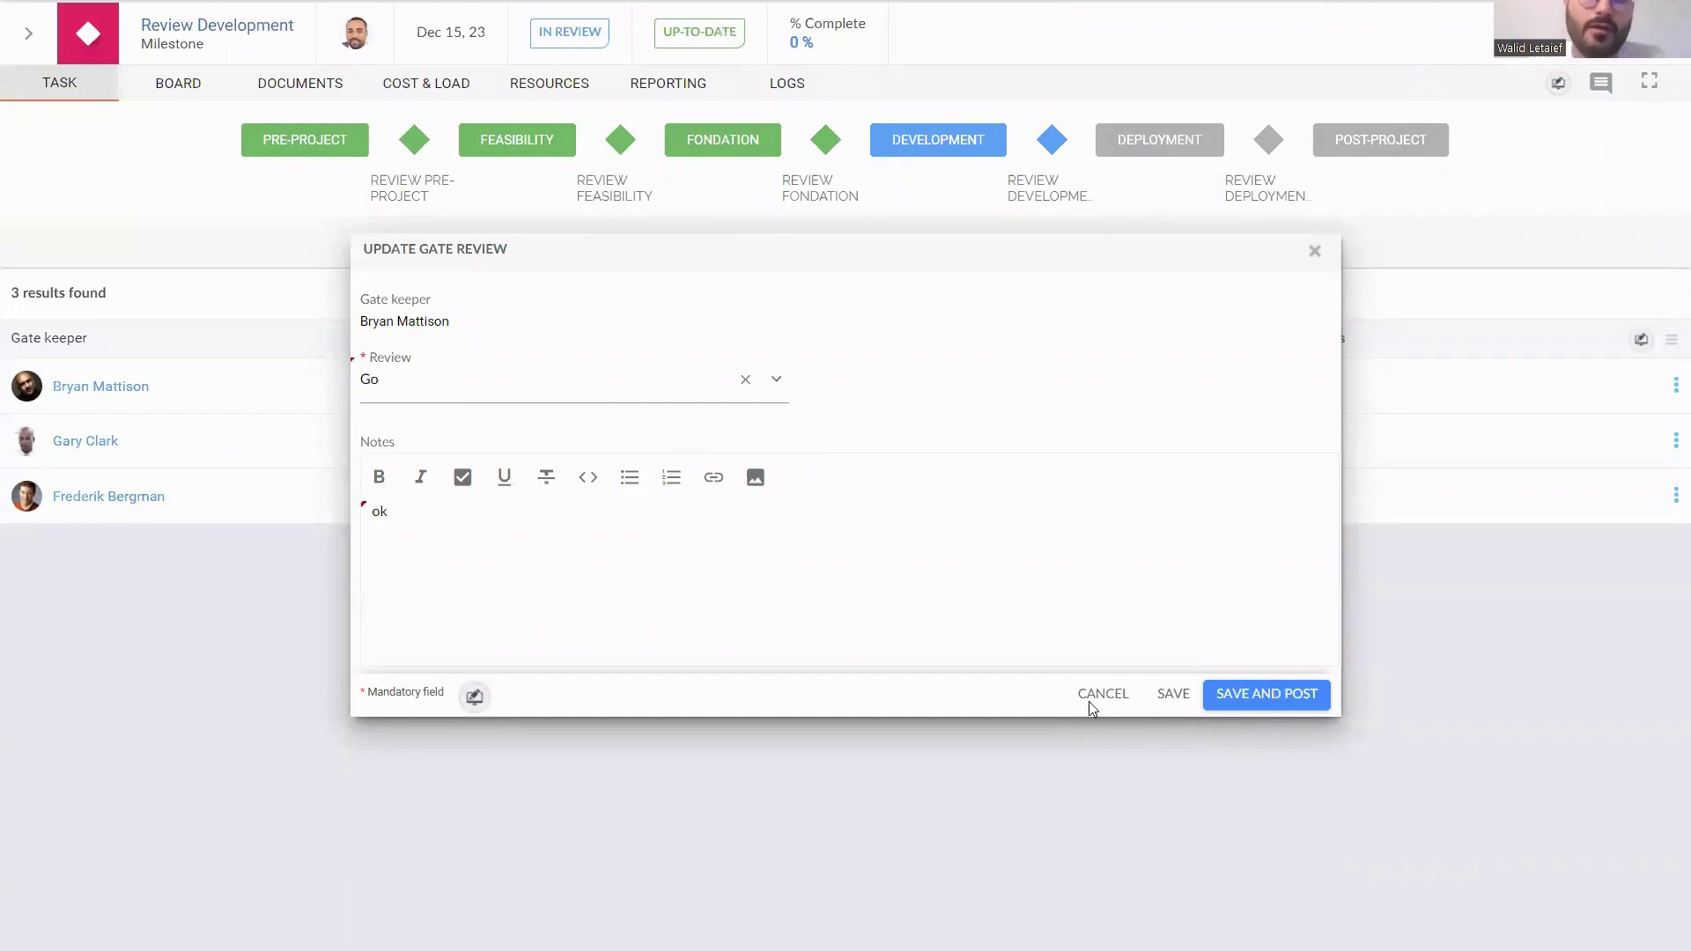
click(1224, 700)
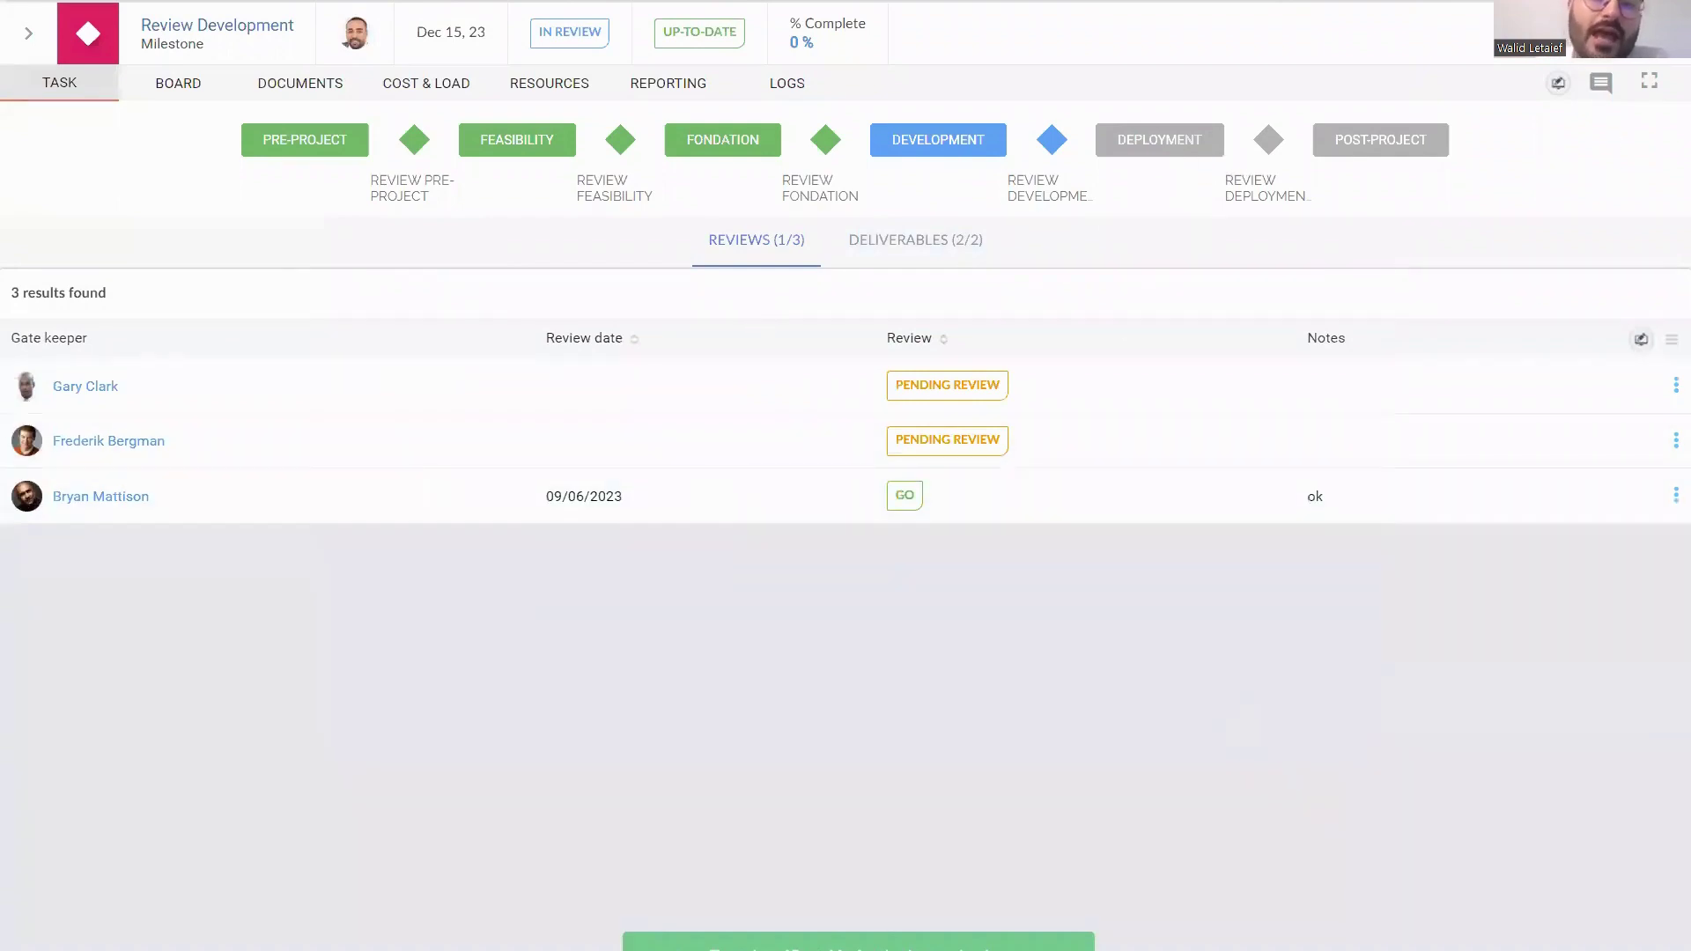
View the gate's conversation feed and try to mention a colleague in a reply to the in-review post.
click(1599, 84)
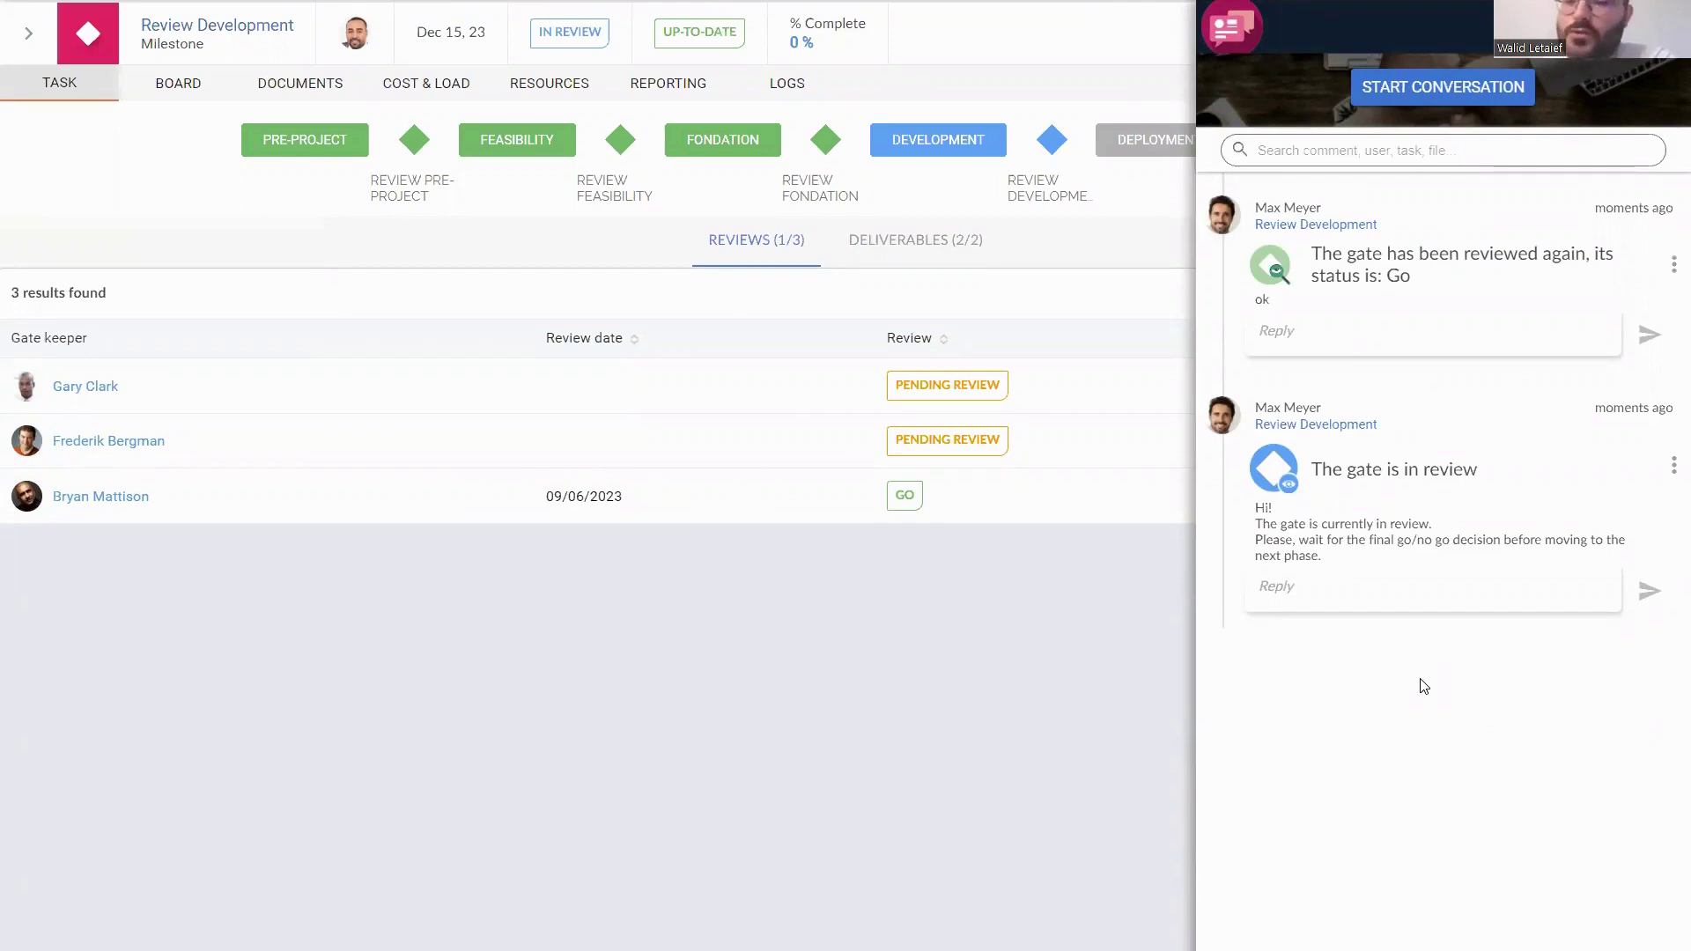
click(1383, 595)
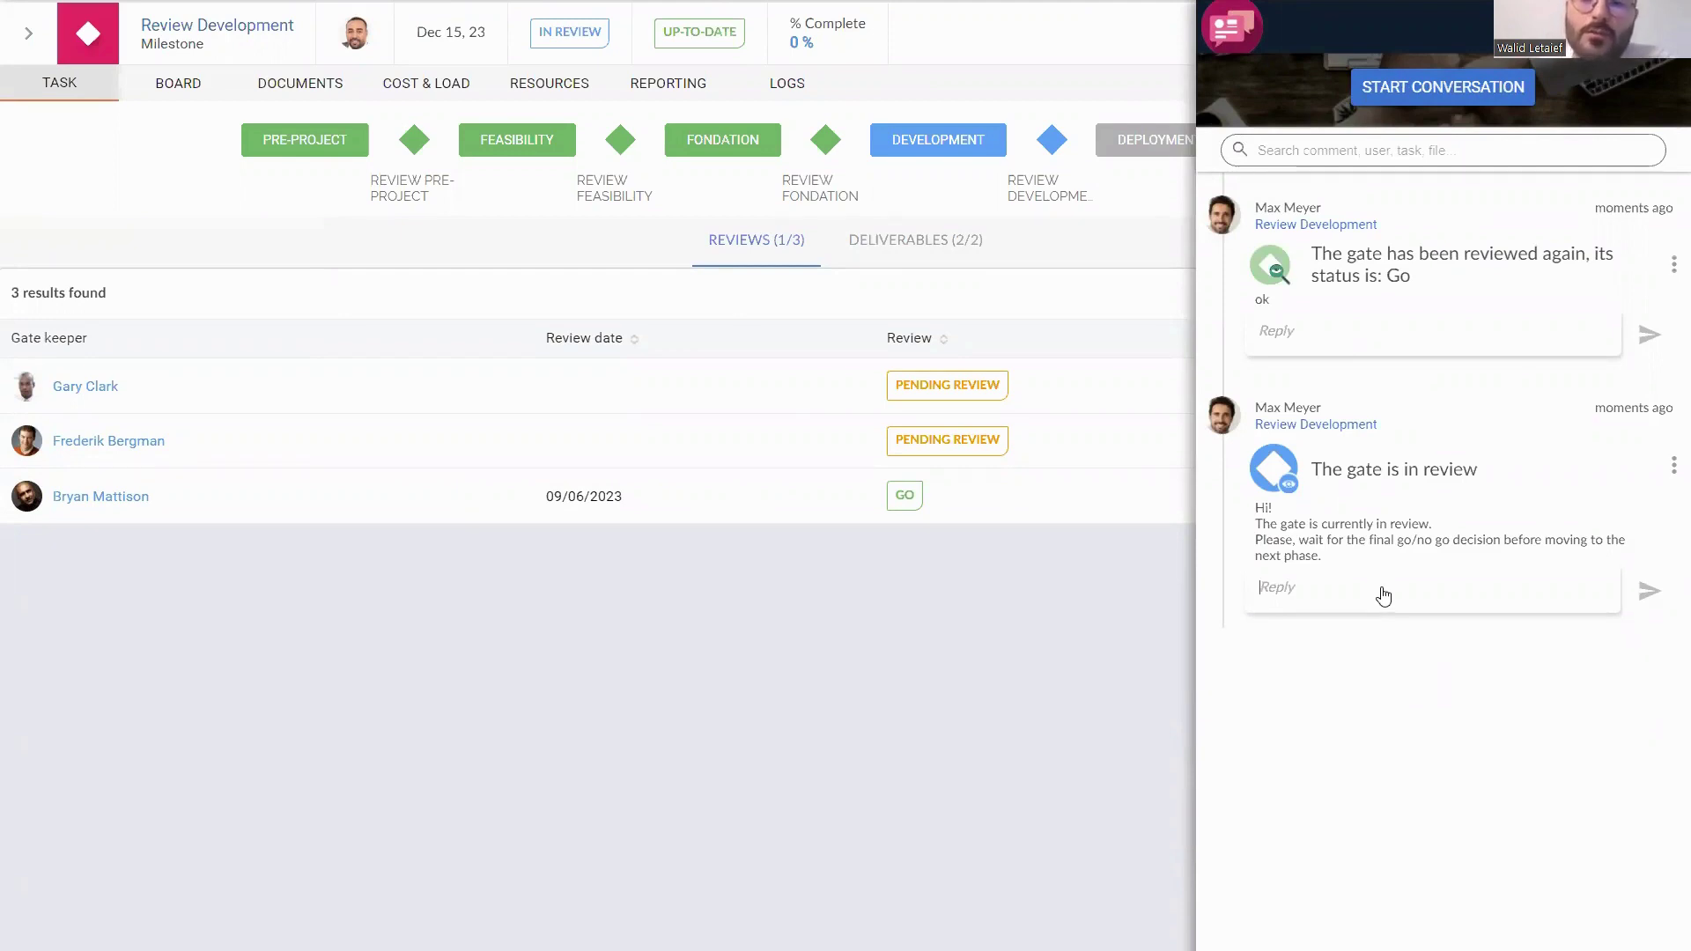
text(@)
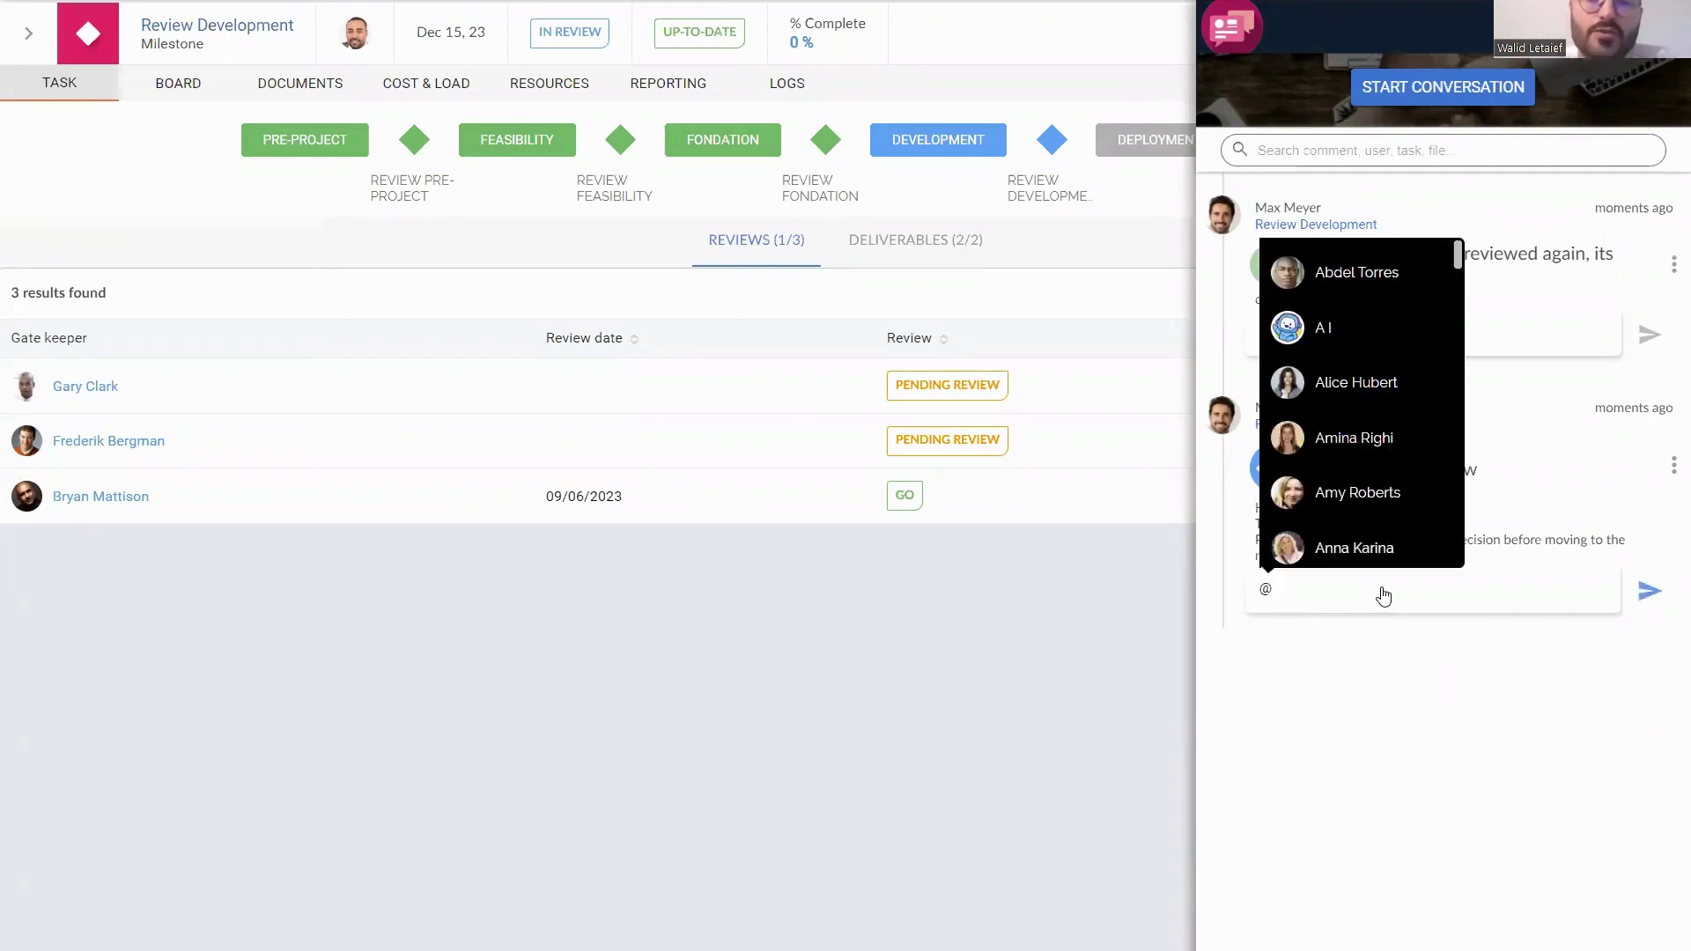
scroll(1401, 498, down, 4)
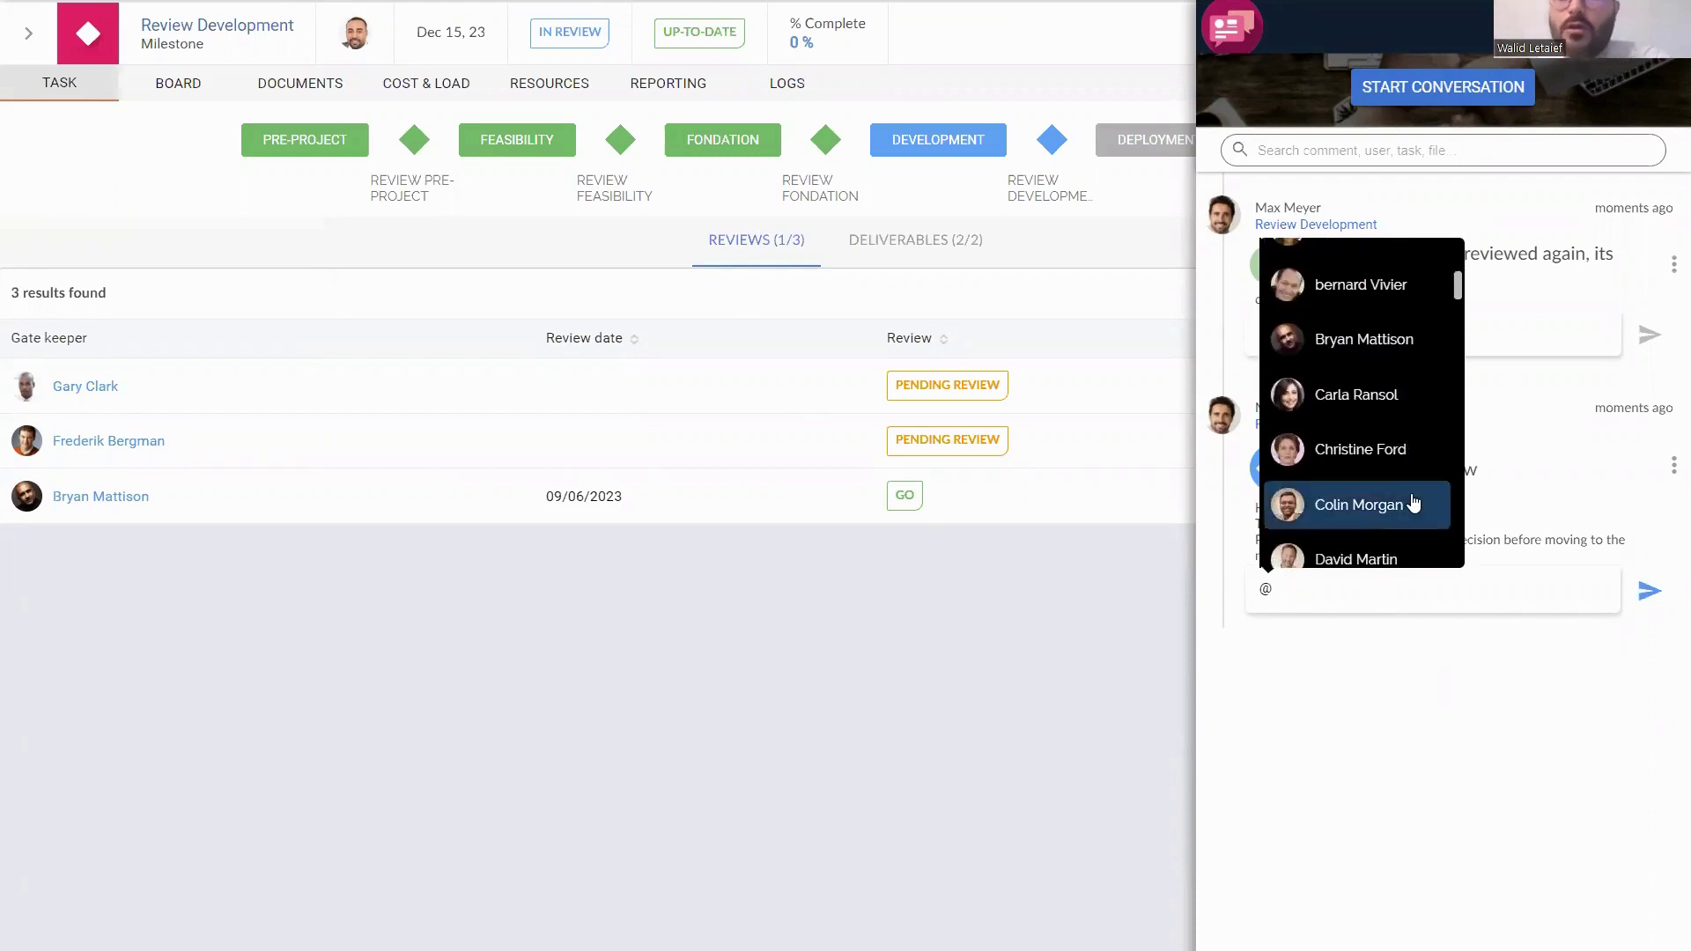
click(1445, 602)
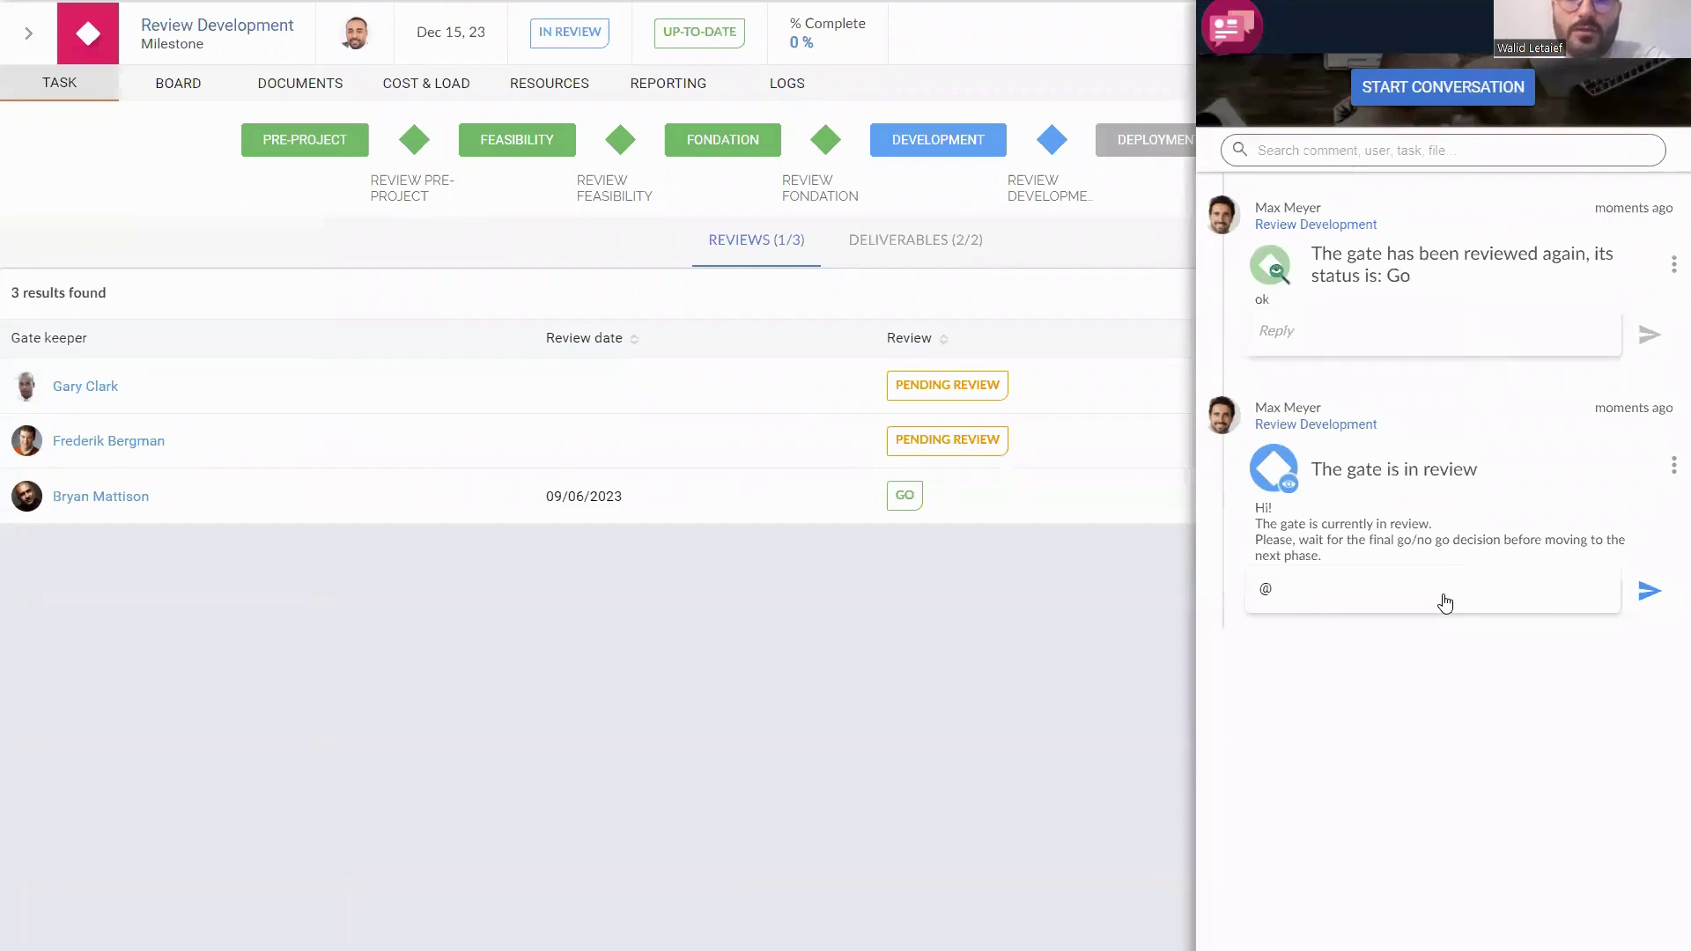
key(BackSpace)
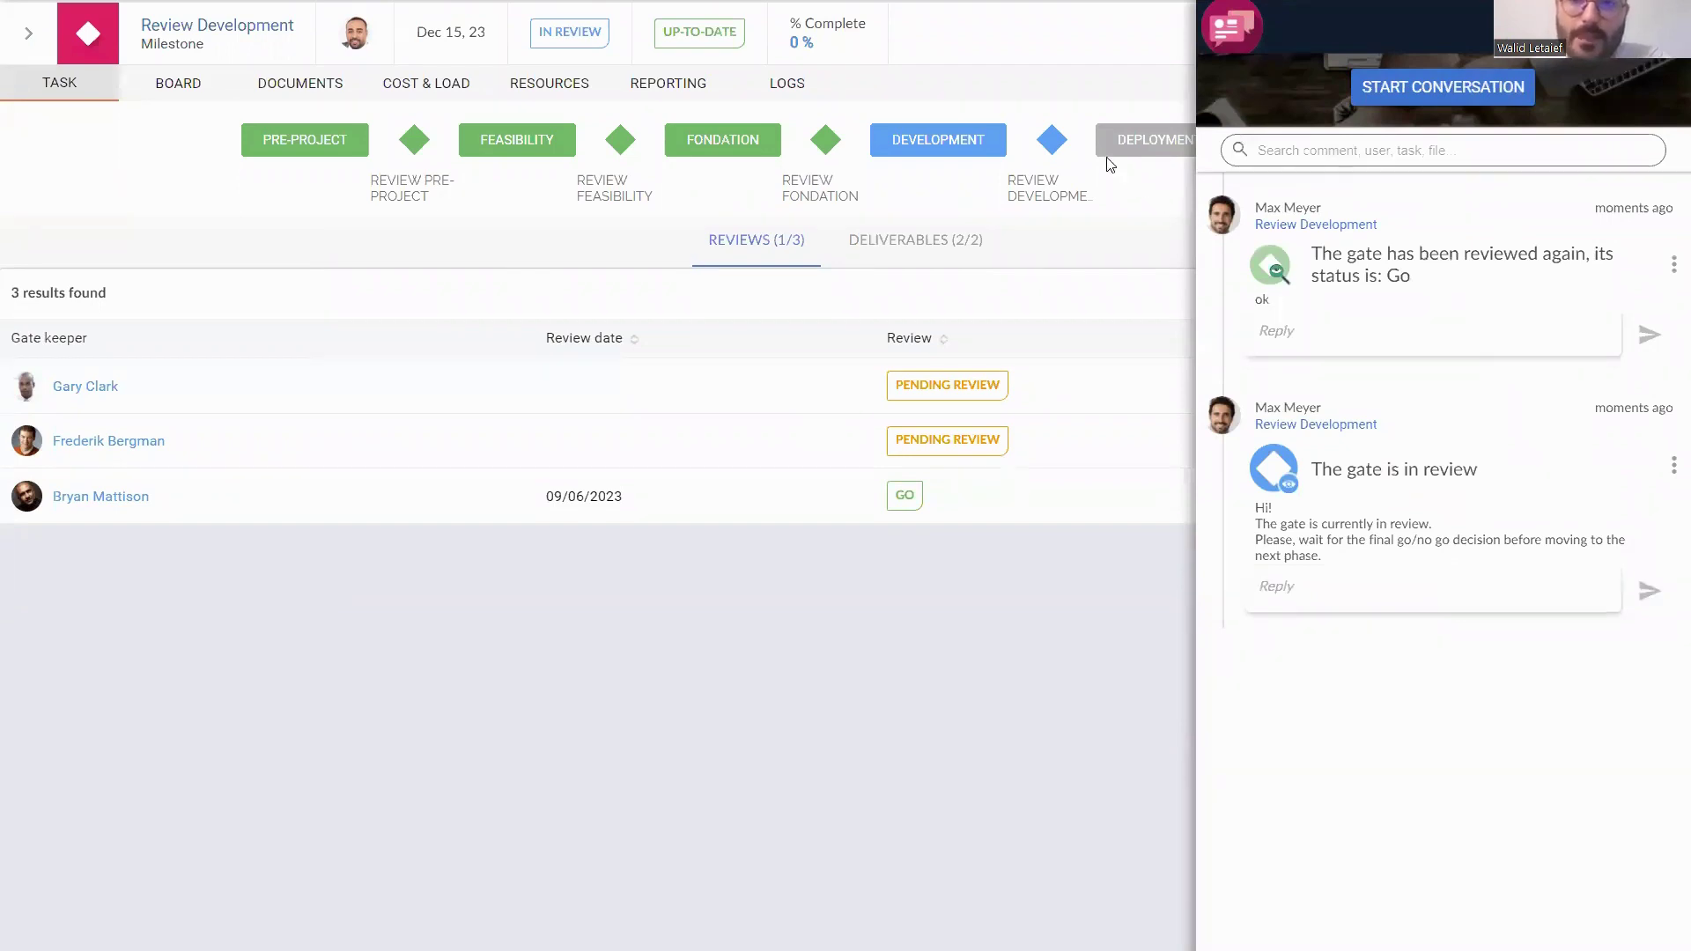
key(Escape)
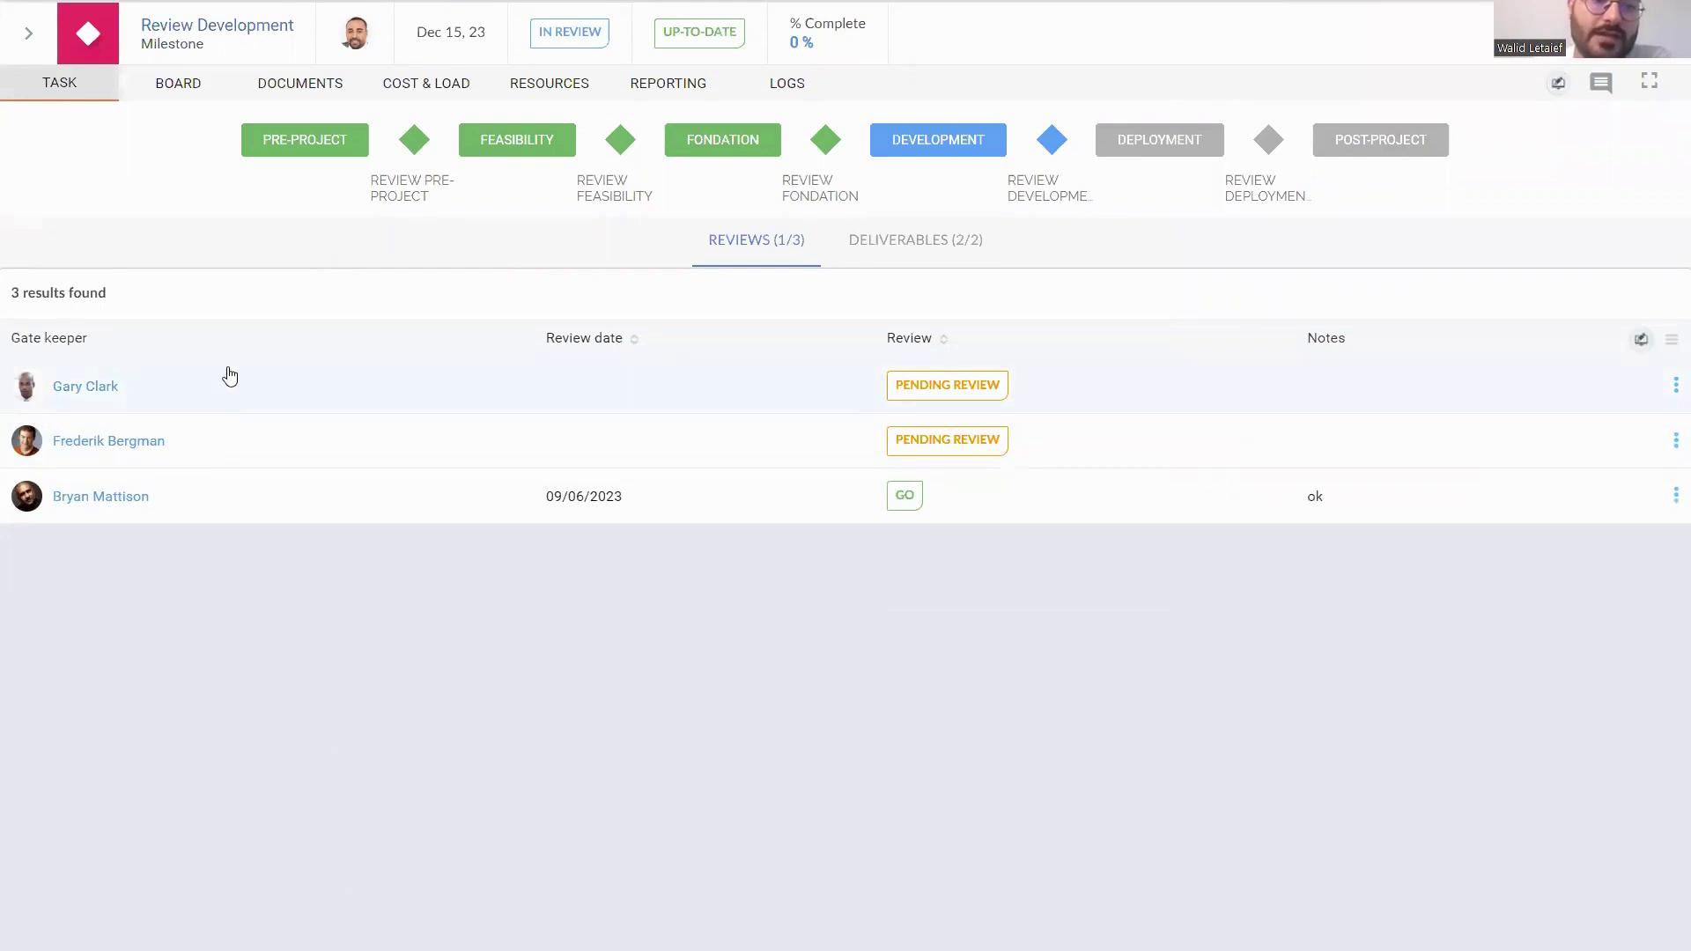
Approve the Review Development gate and post the prefilled approval note.
click(1558, 83)
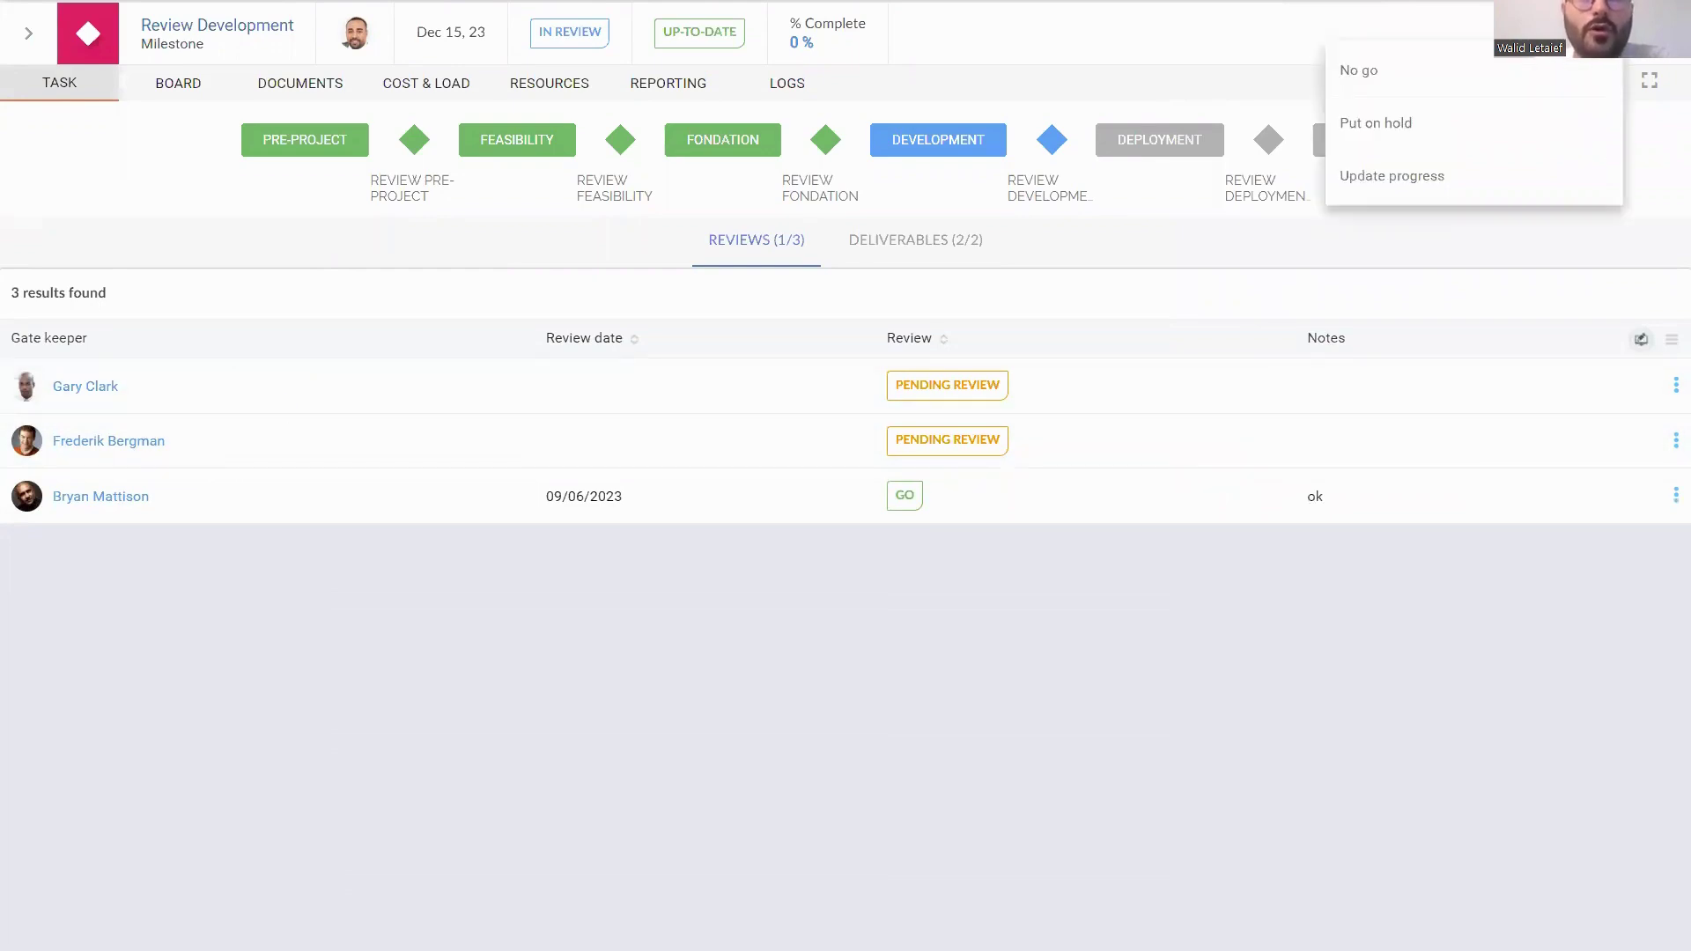
key(Escape)
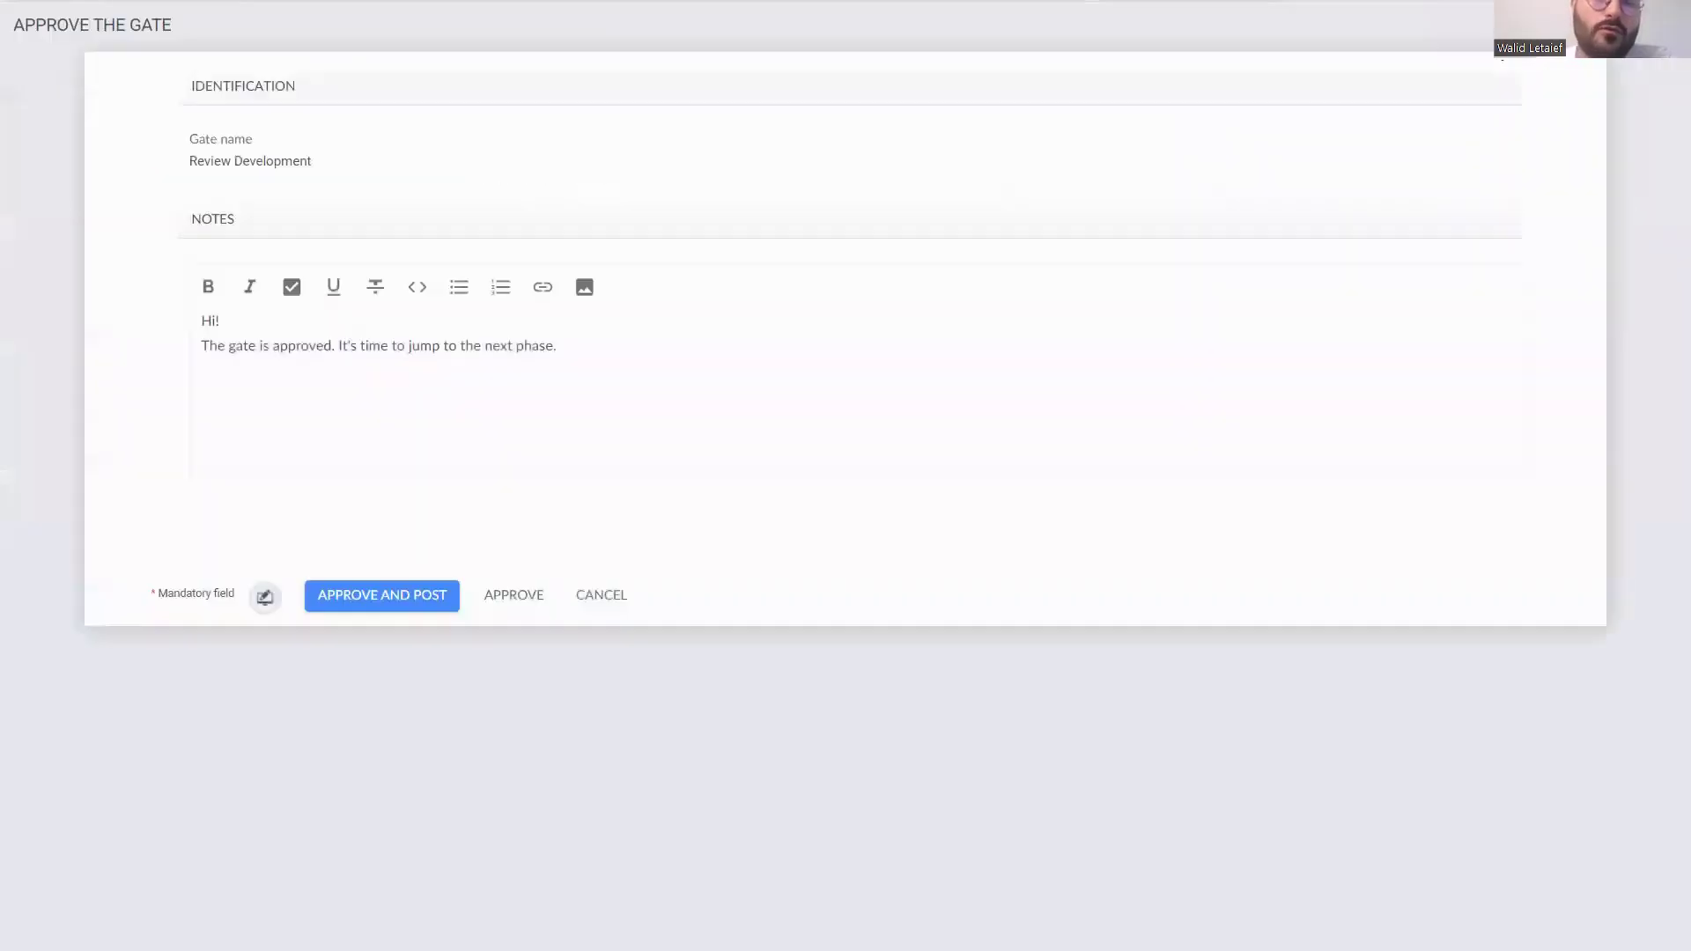
click(347, 578)
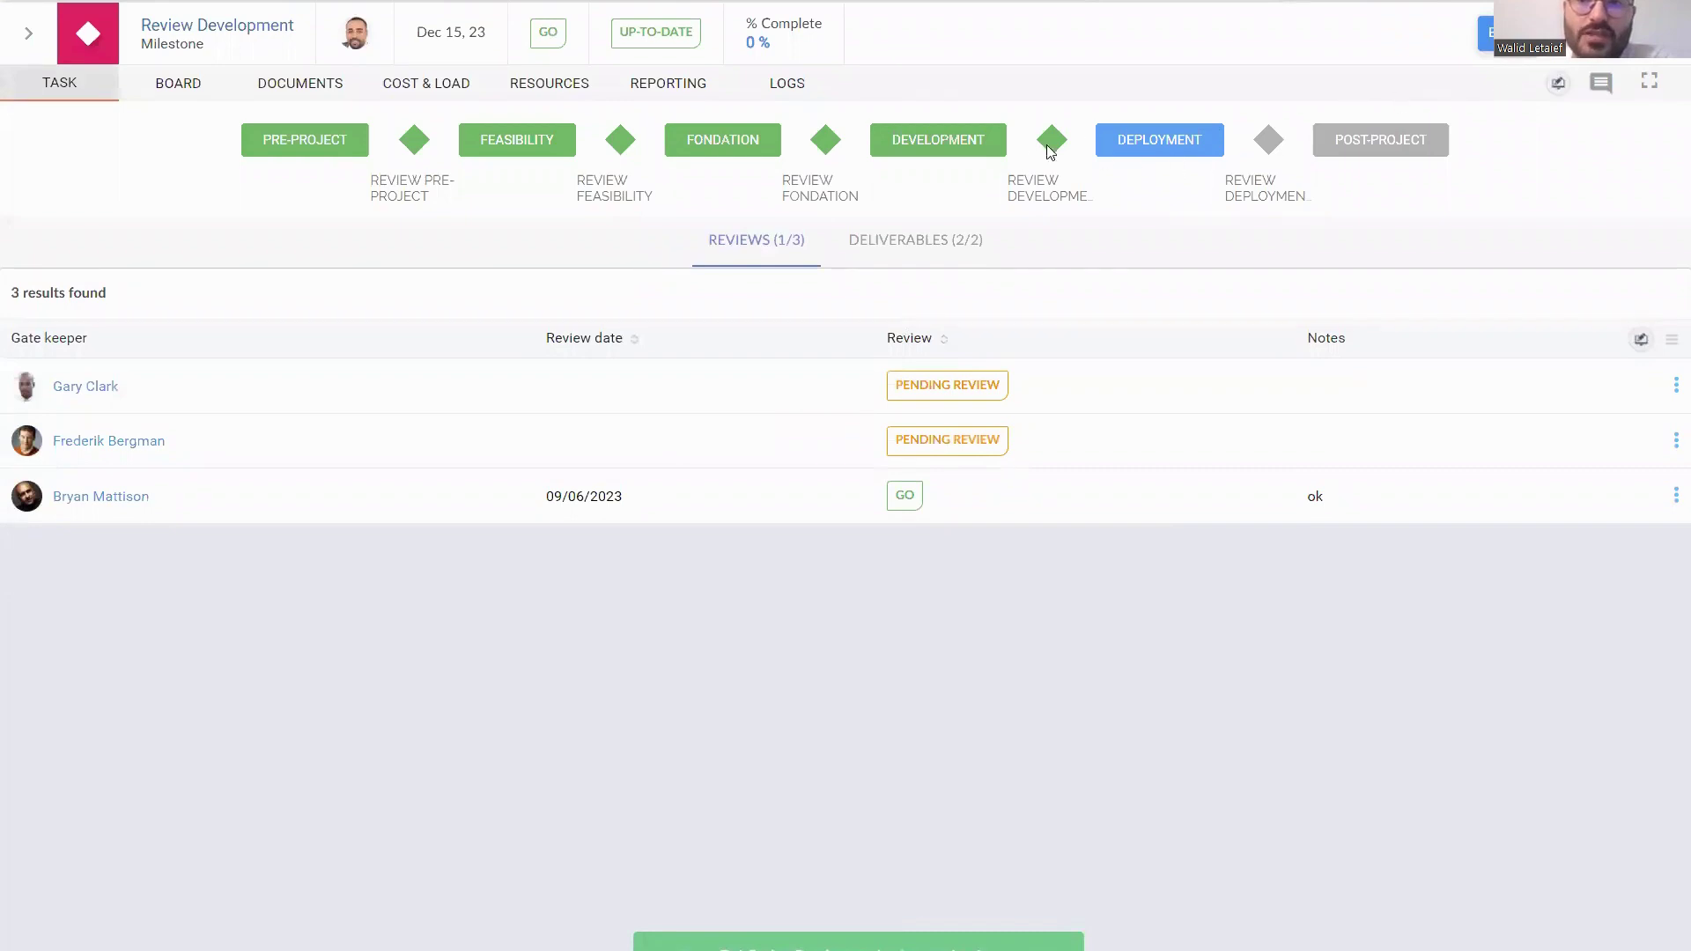
mouse_move(1052, 156)
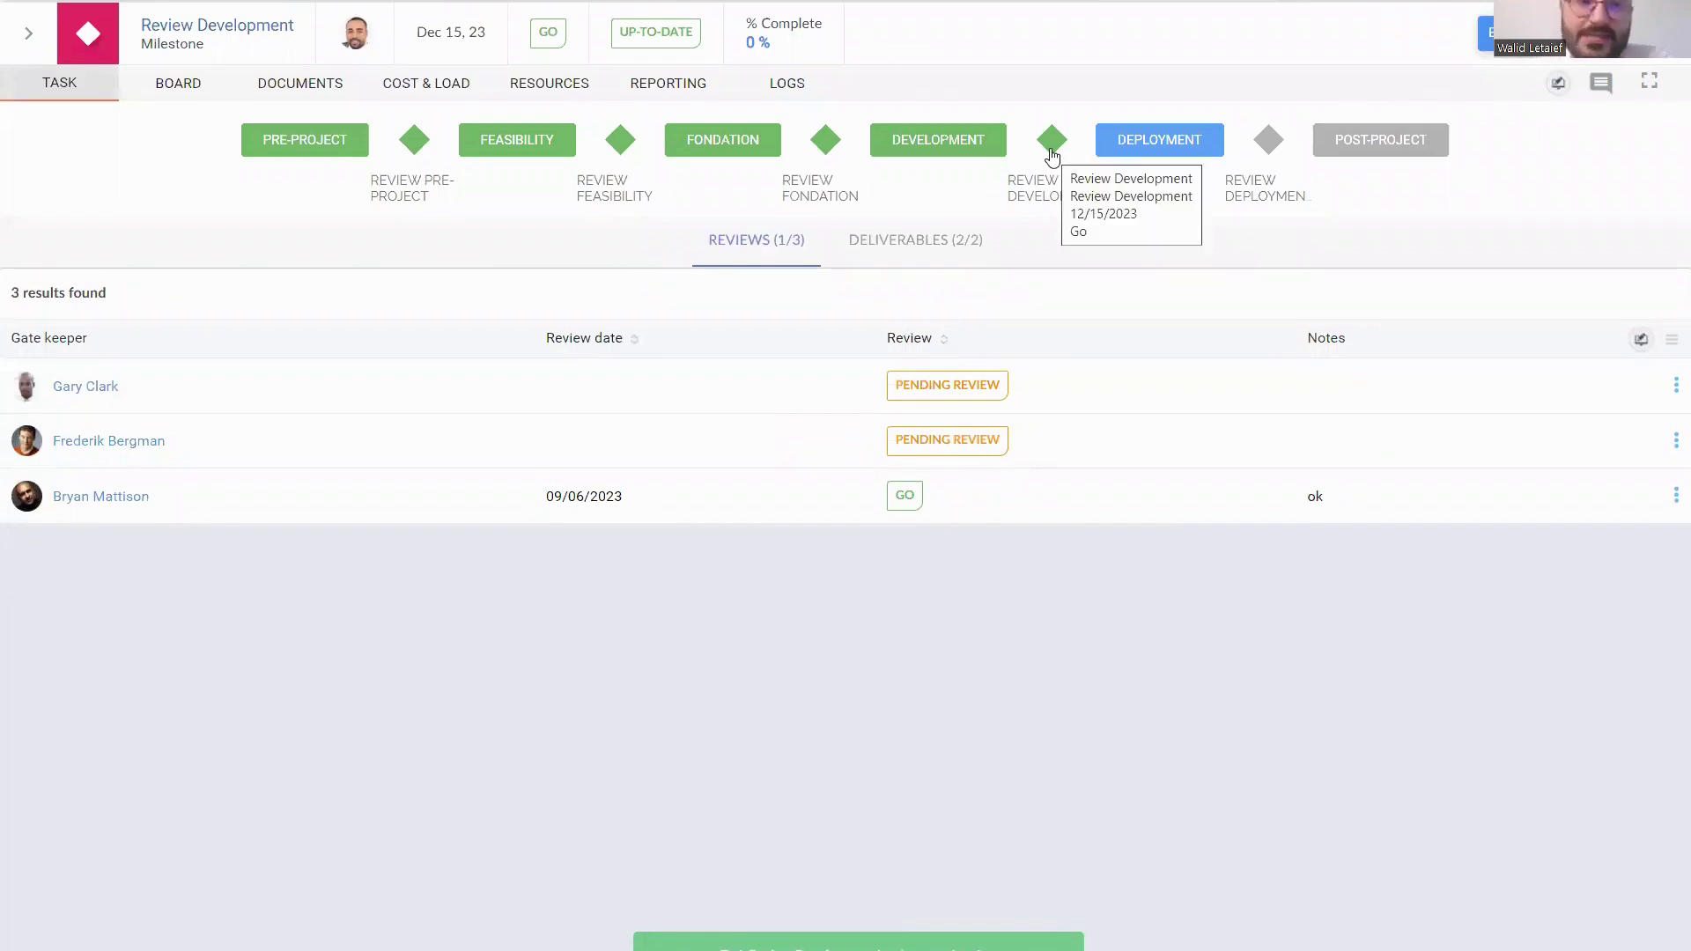
Look at the Deployment phase's deliverables and return to the Intranet Mobile app project's phase-gate overview.
click(1145, 155)
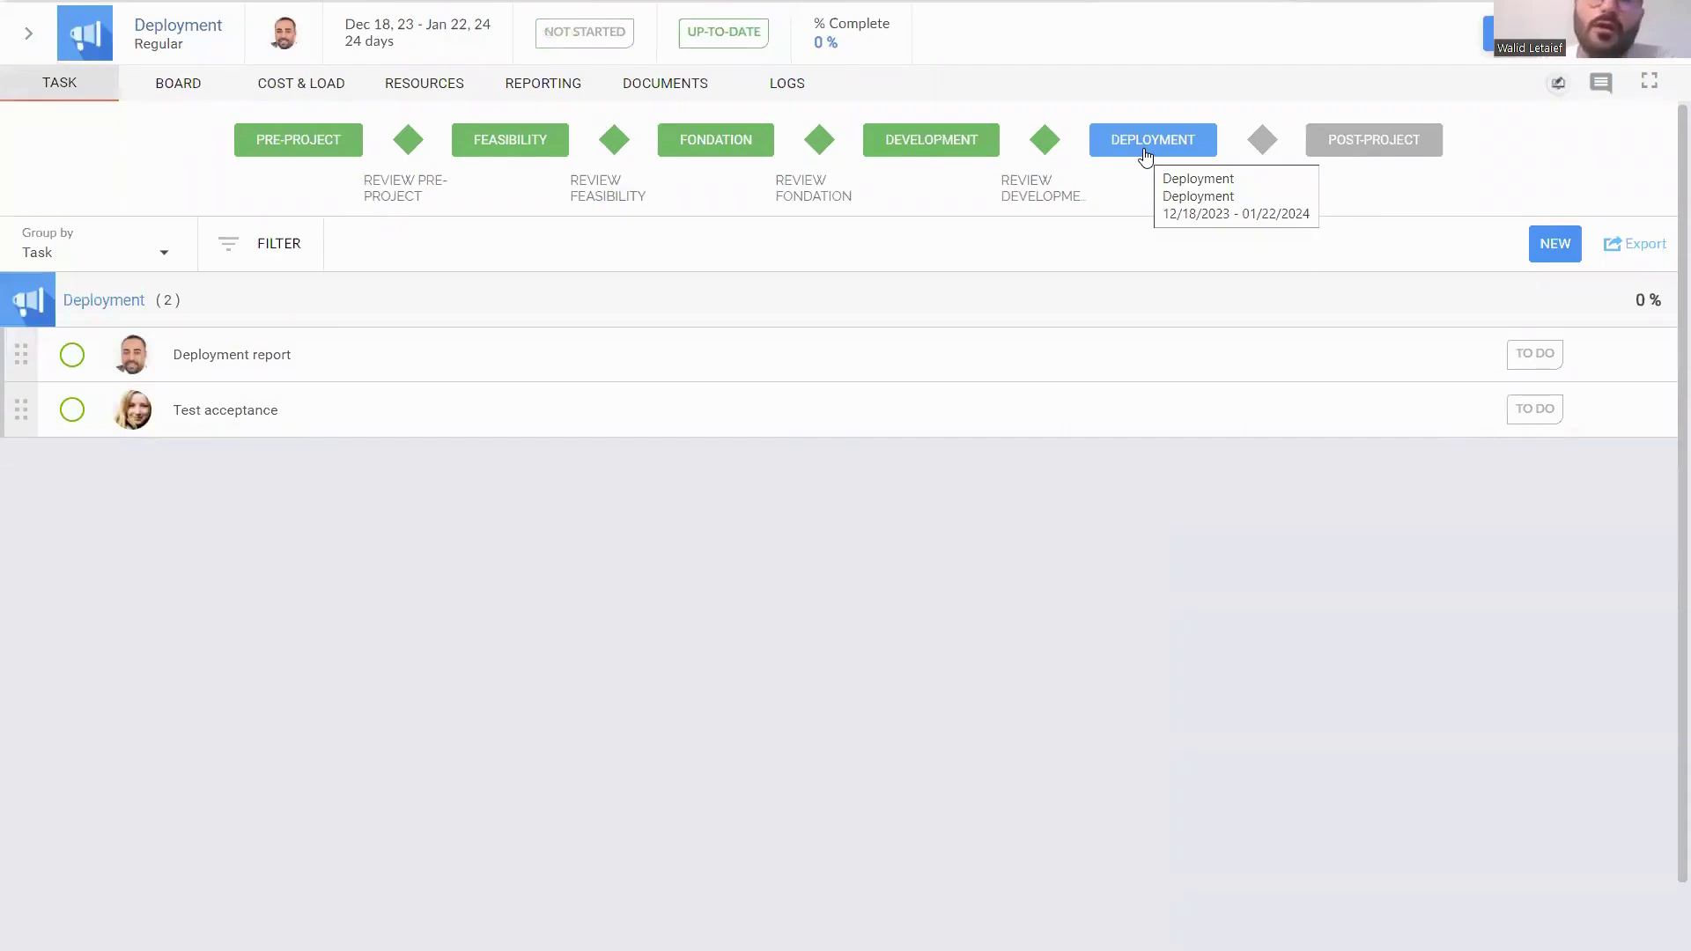
click(44, 41)
click(44, 46)
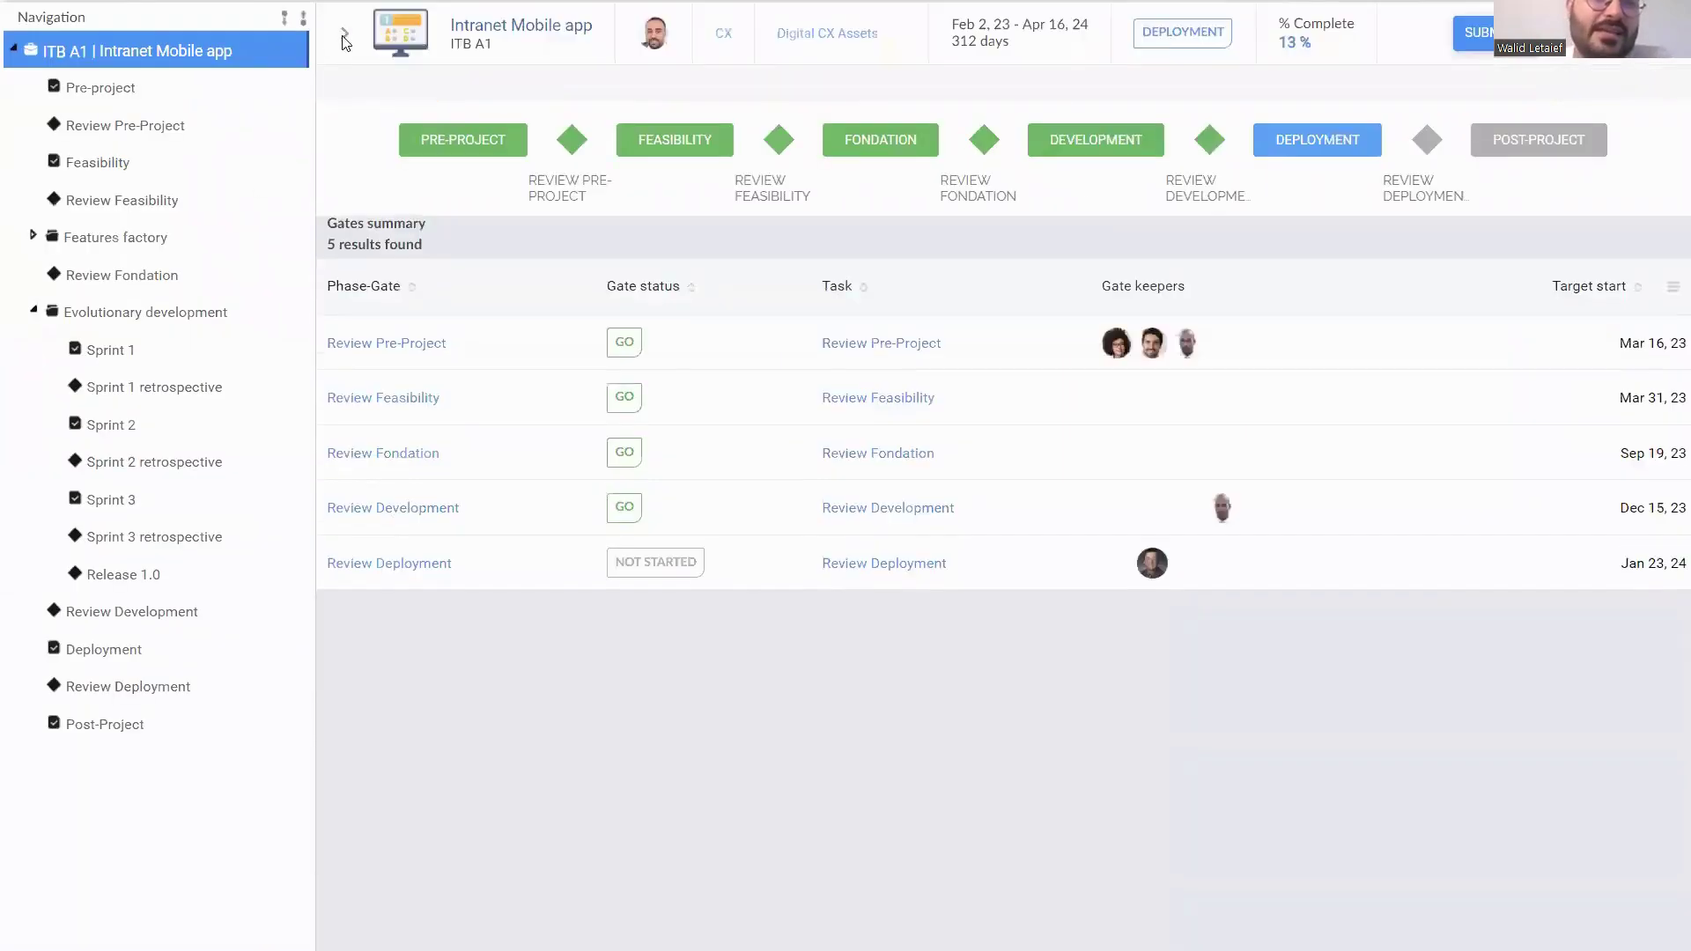
click(344, 40)
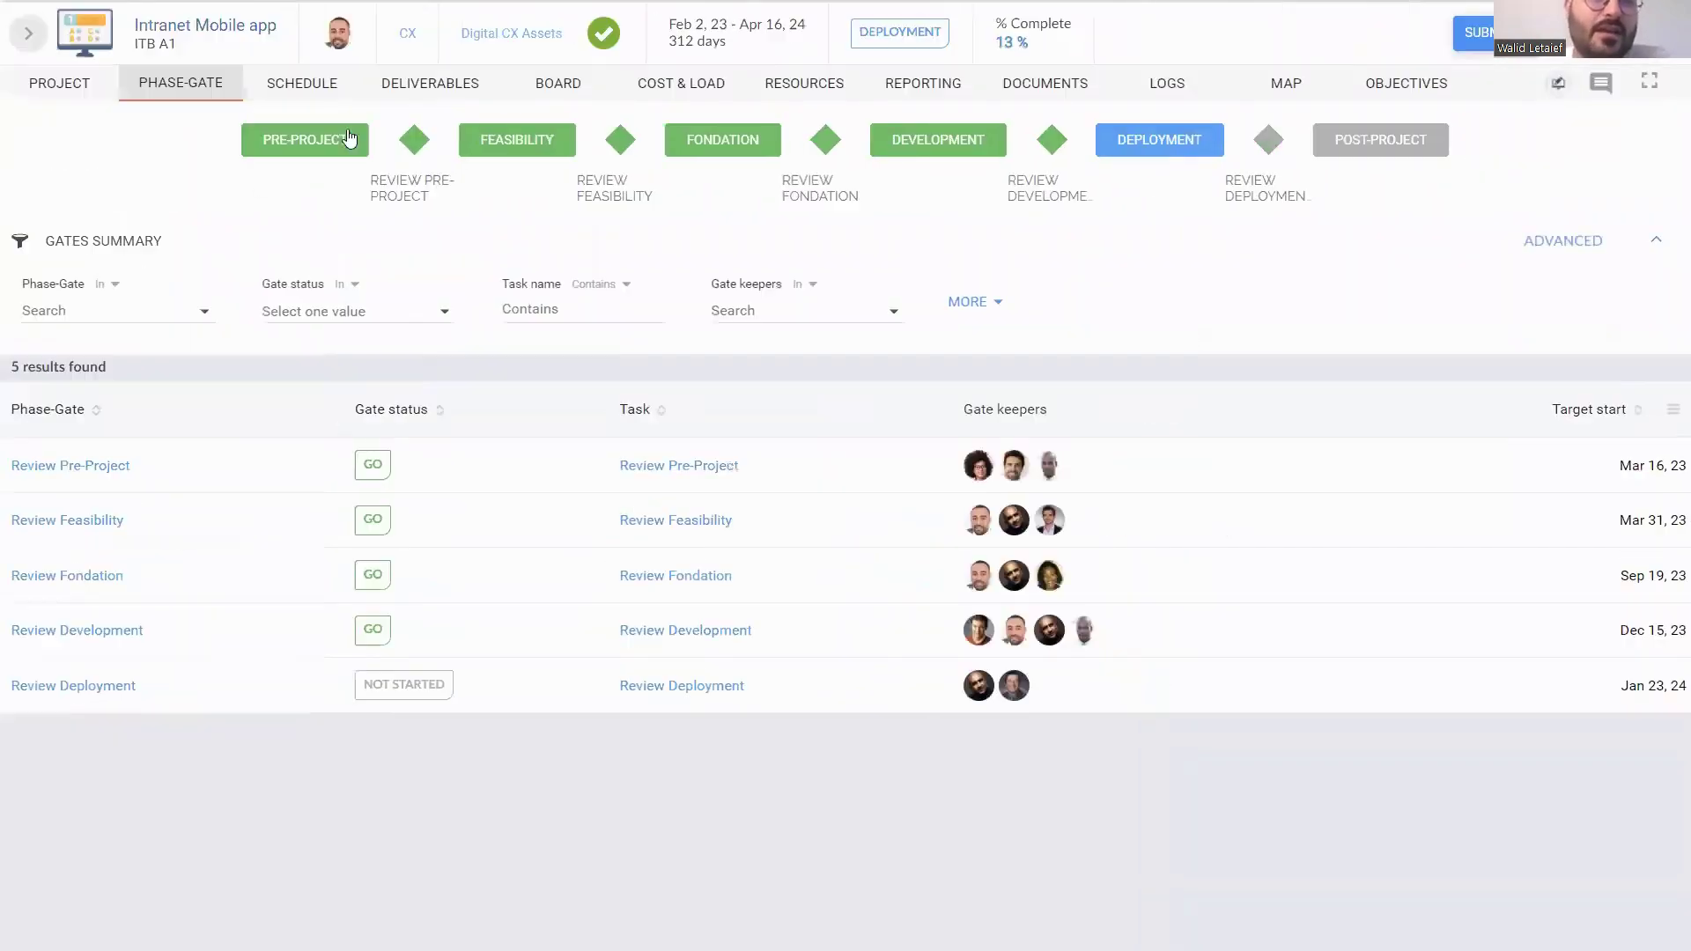
Review the whole project's deliverables grouped by task and open the project schedule.
click(464, 93)
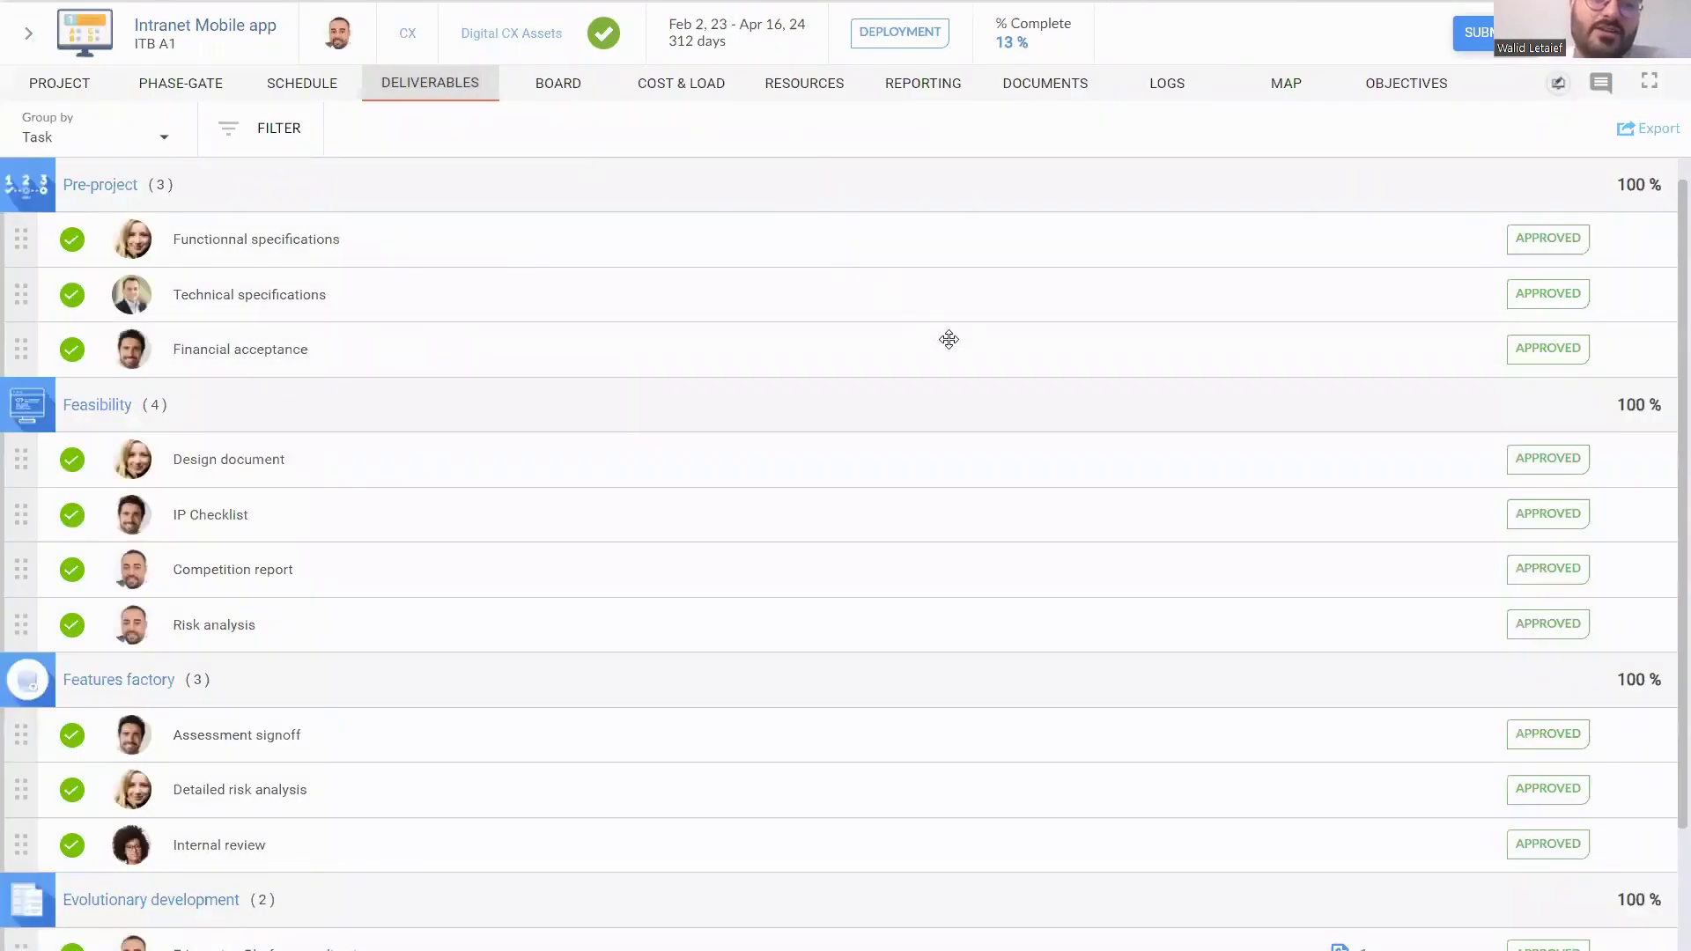
scroll(949, 339, down, 2)
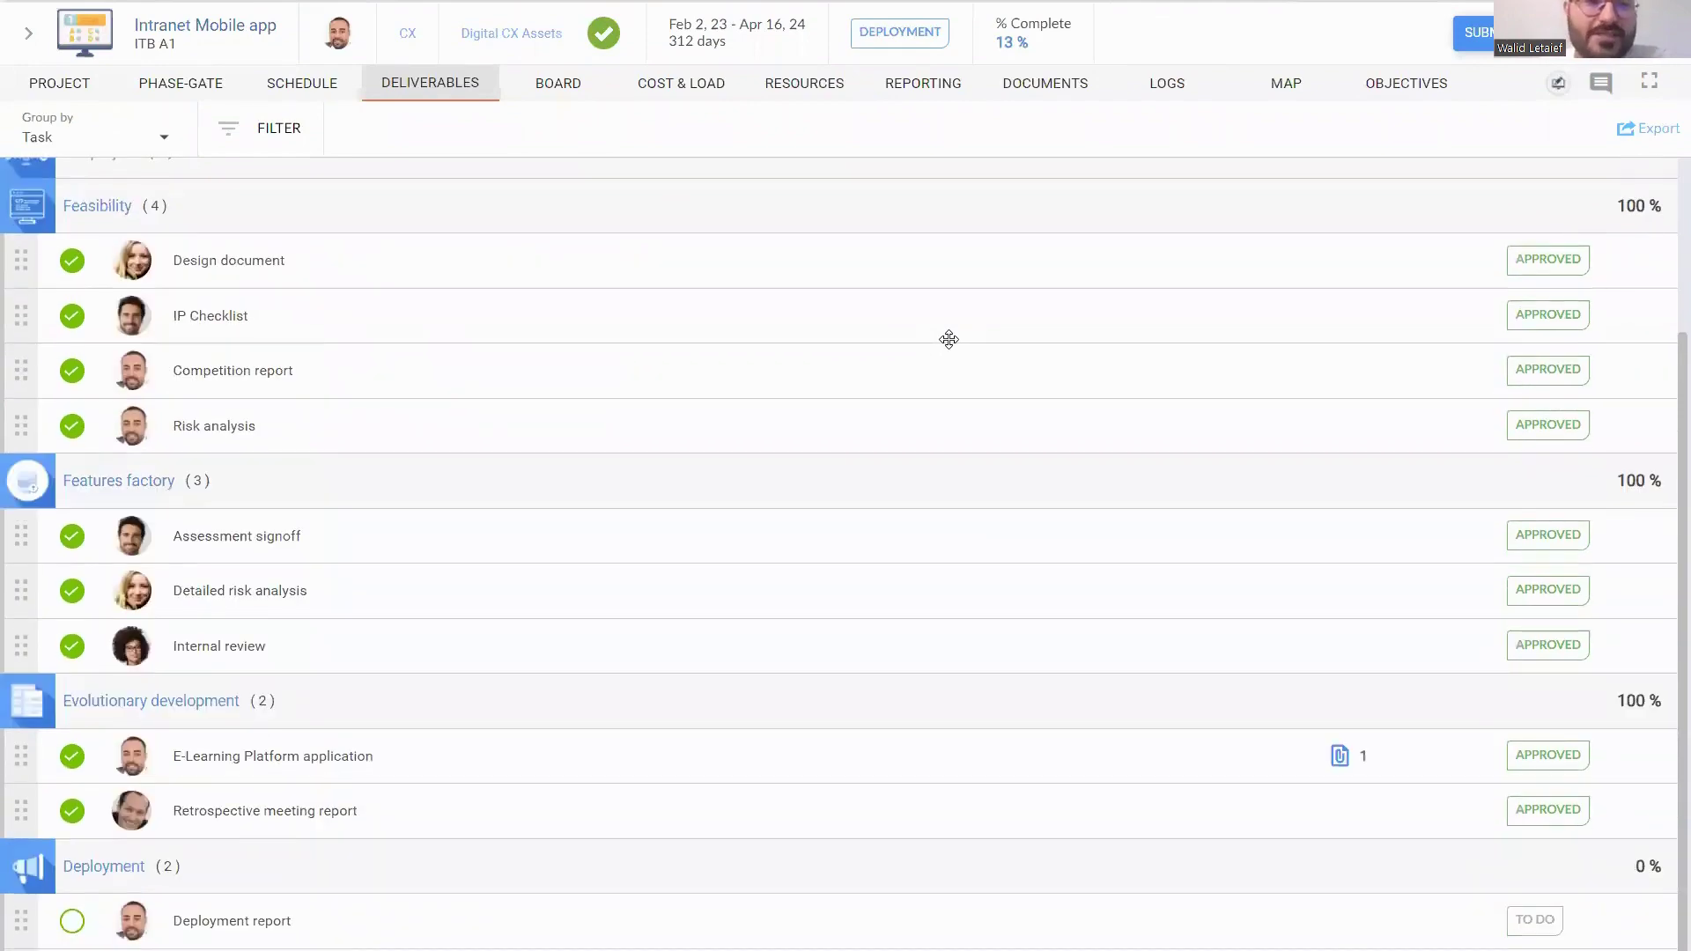
scroll(948, 339, up, 2)
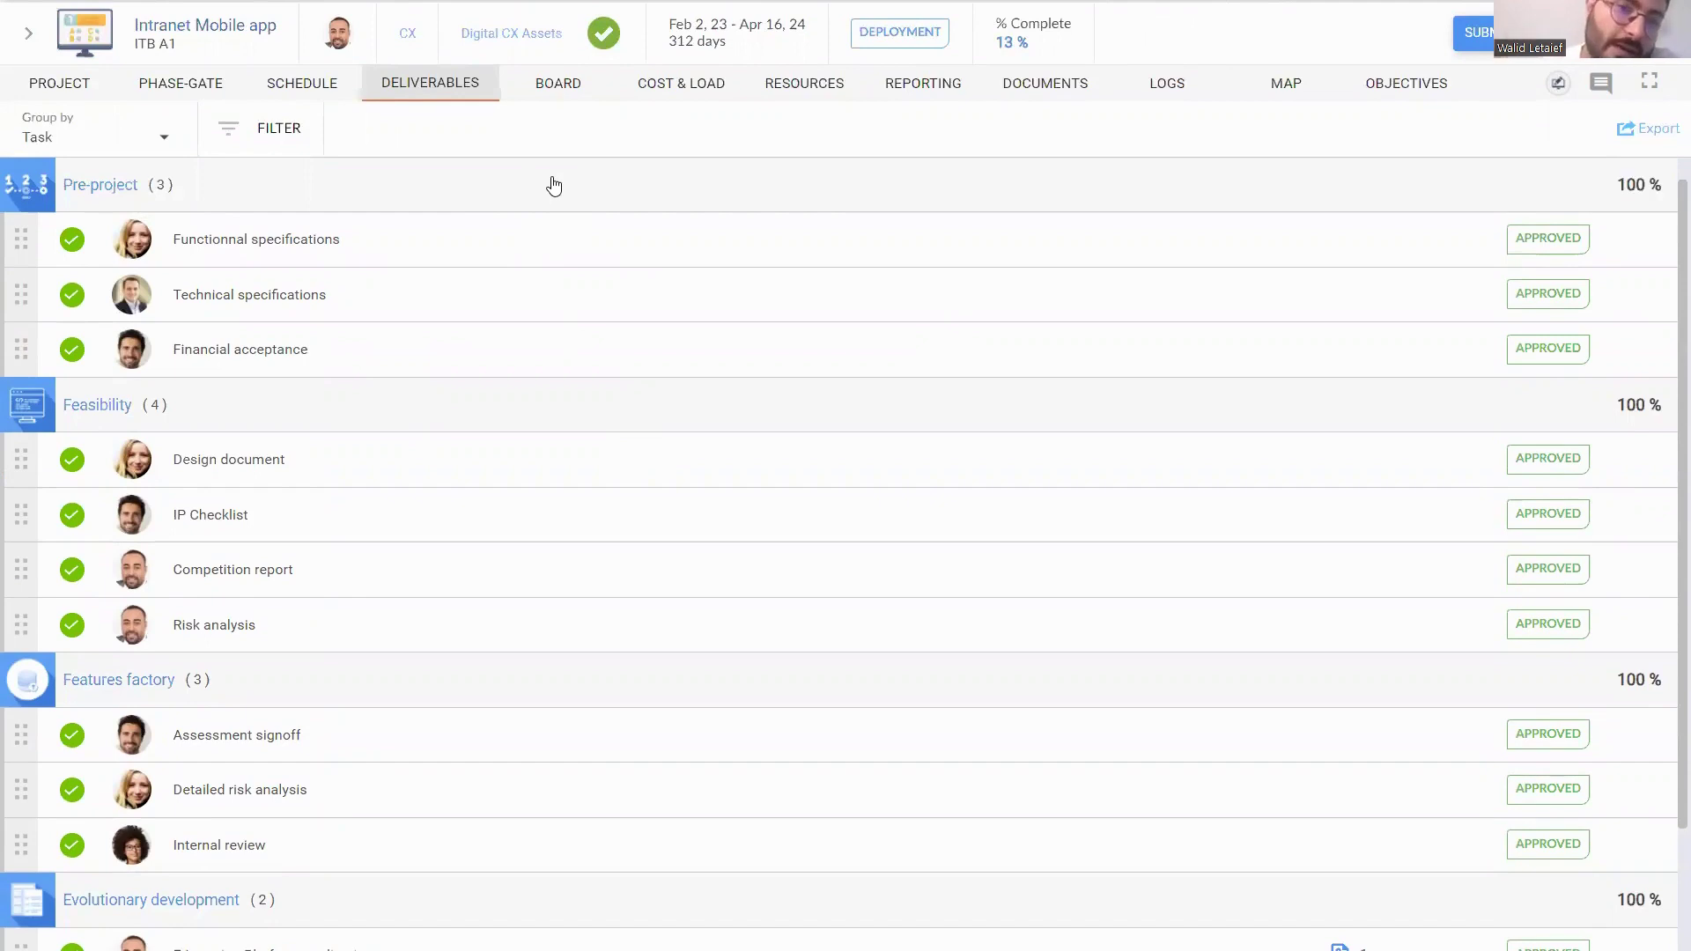
click(314, 95)
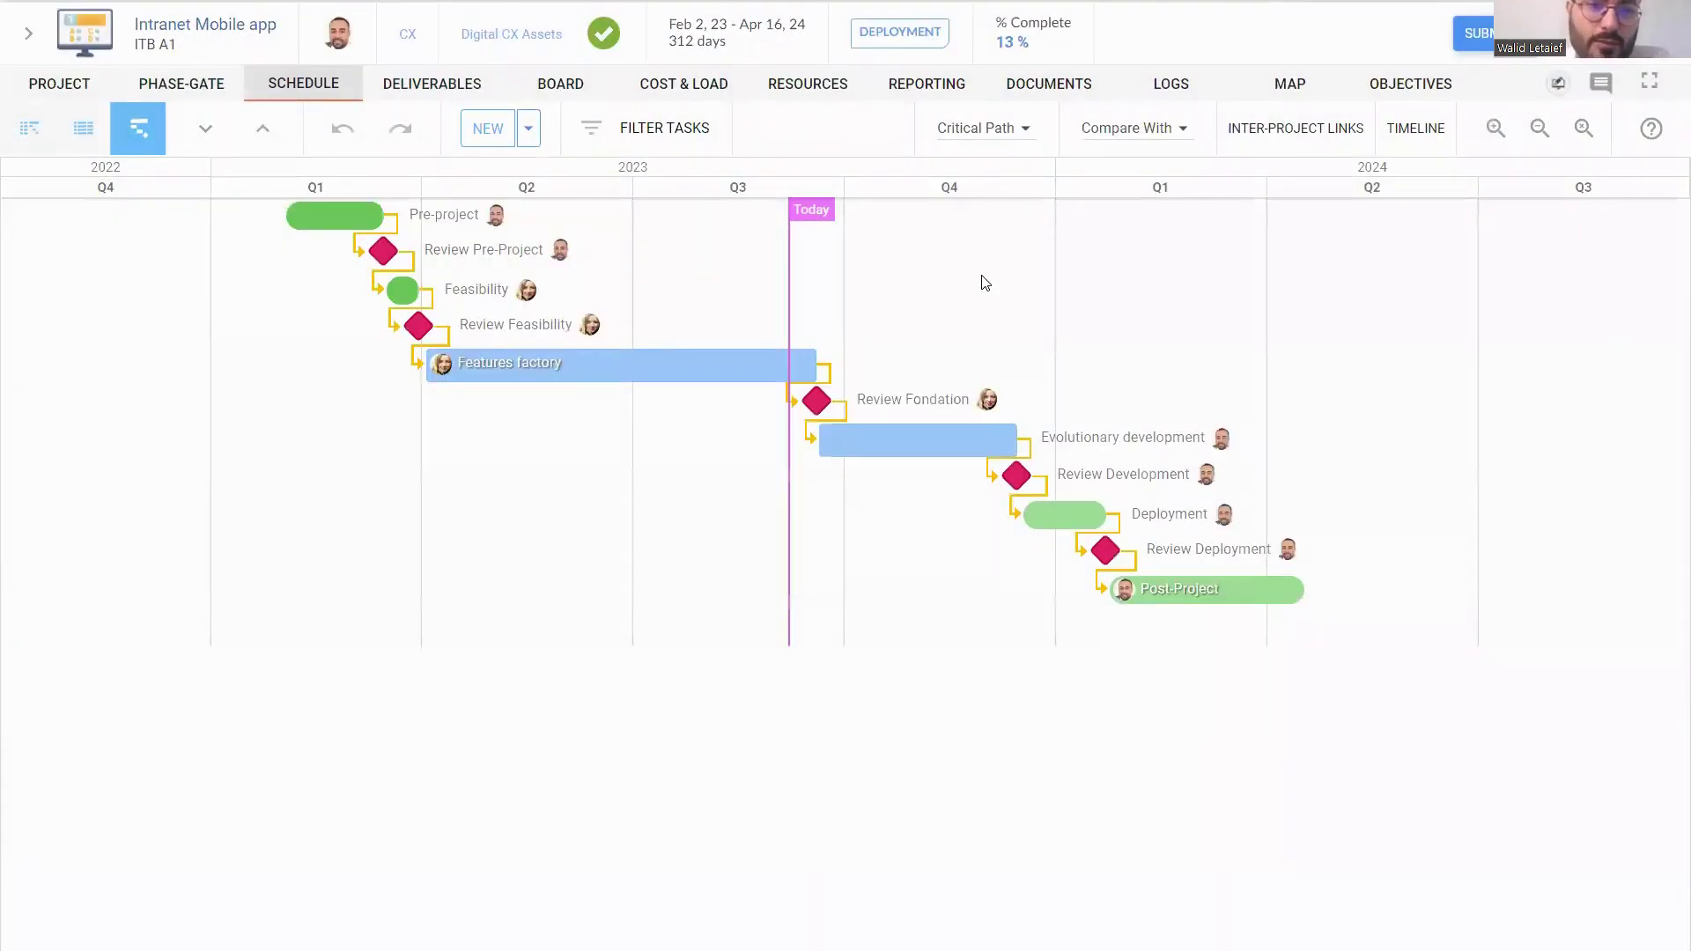
Expand the summary tasks in the Gantt, view the schedule as a table only, and switch to the combined table and Gantt view.
click(206, 130)
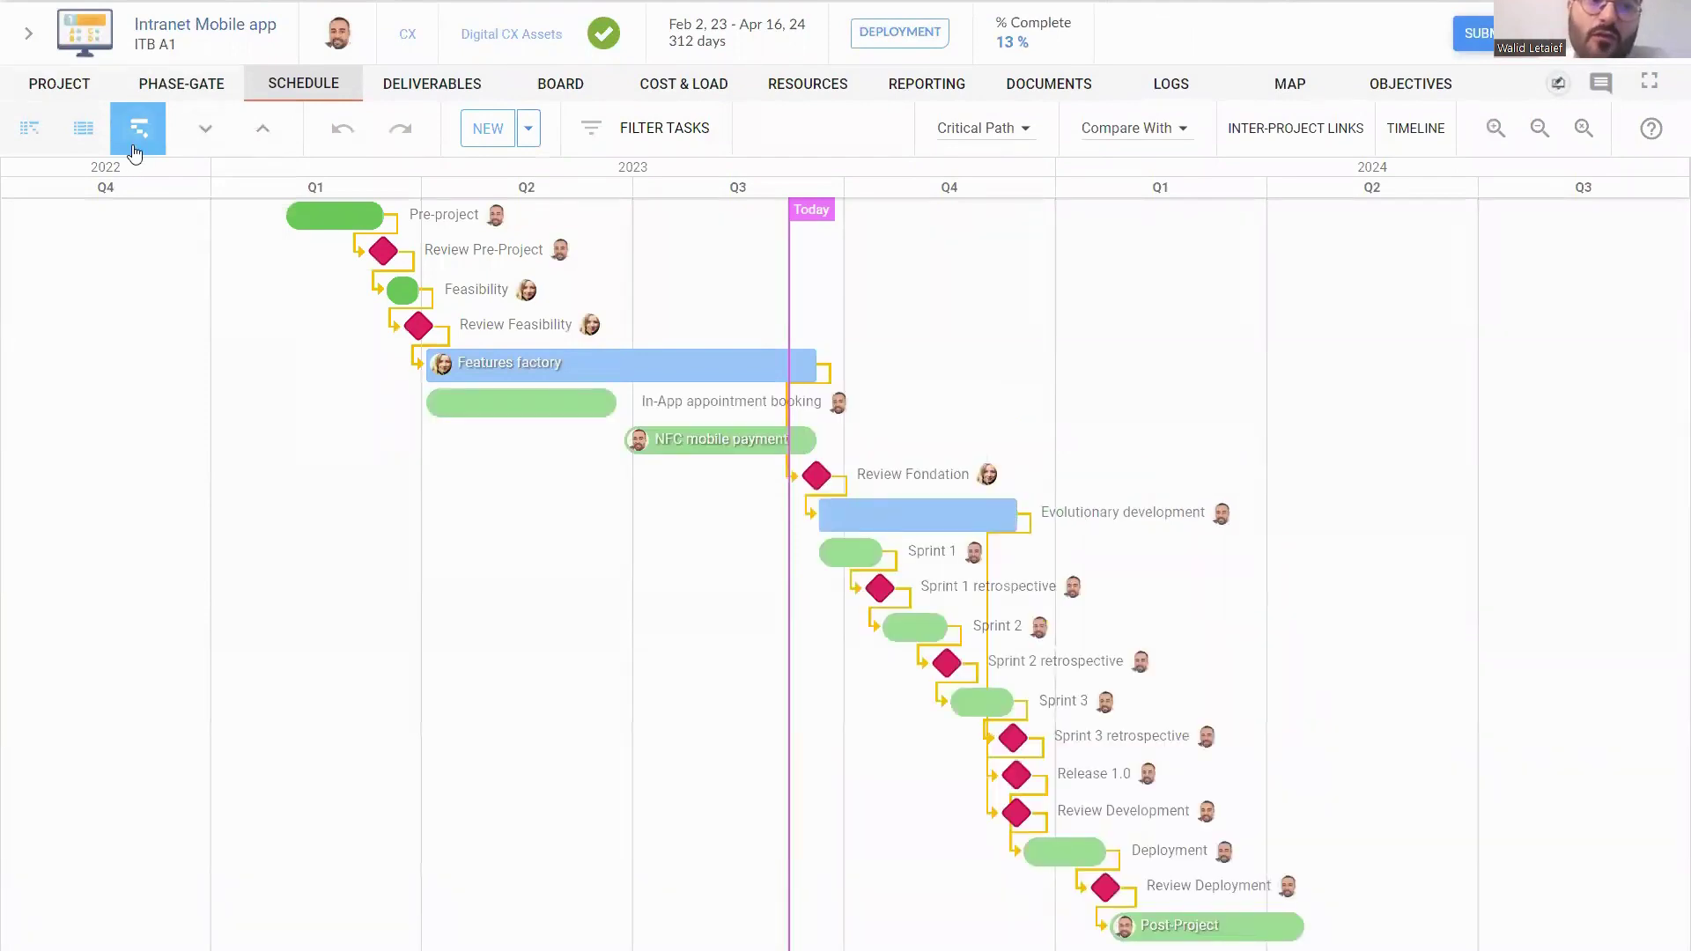
click(84, 132)
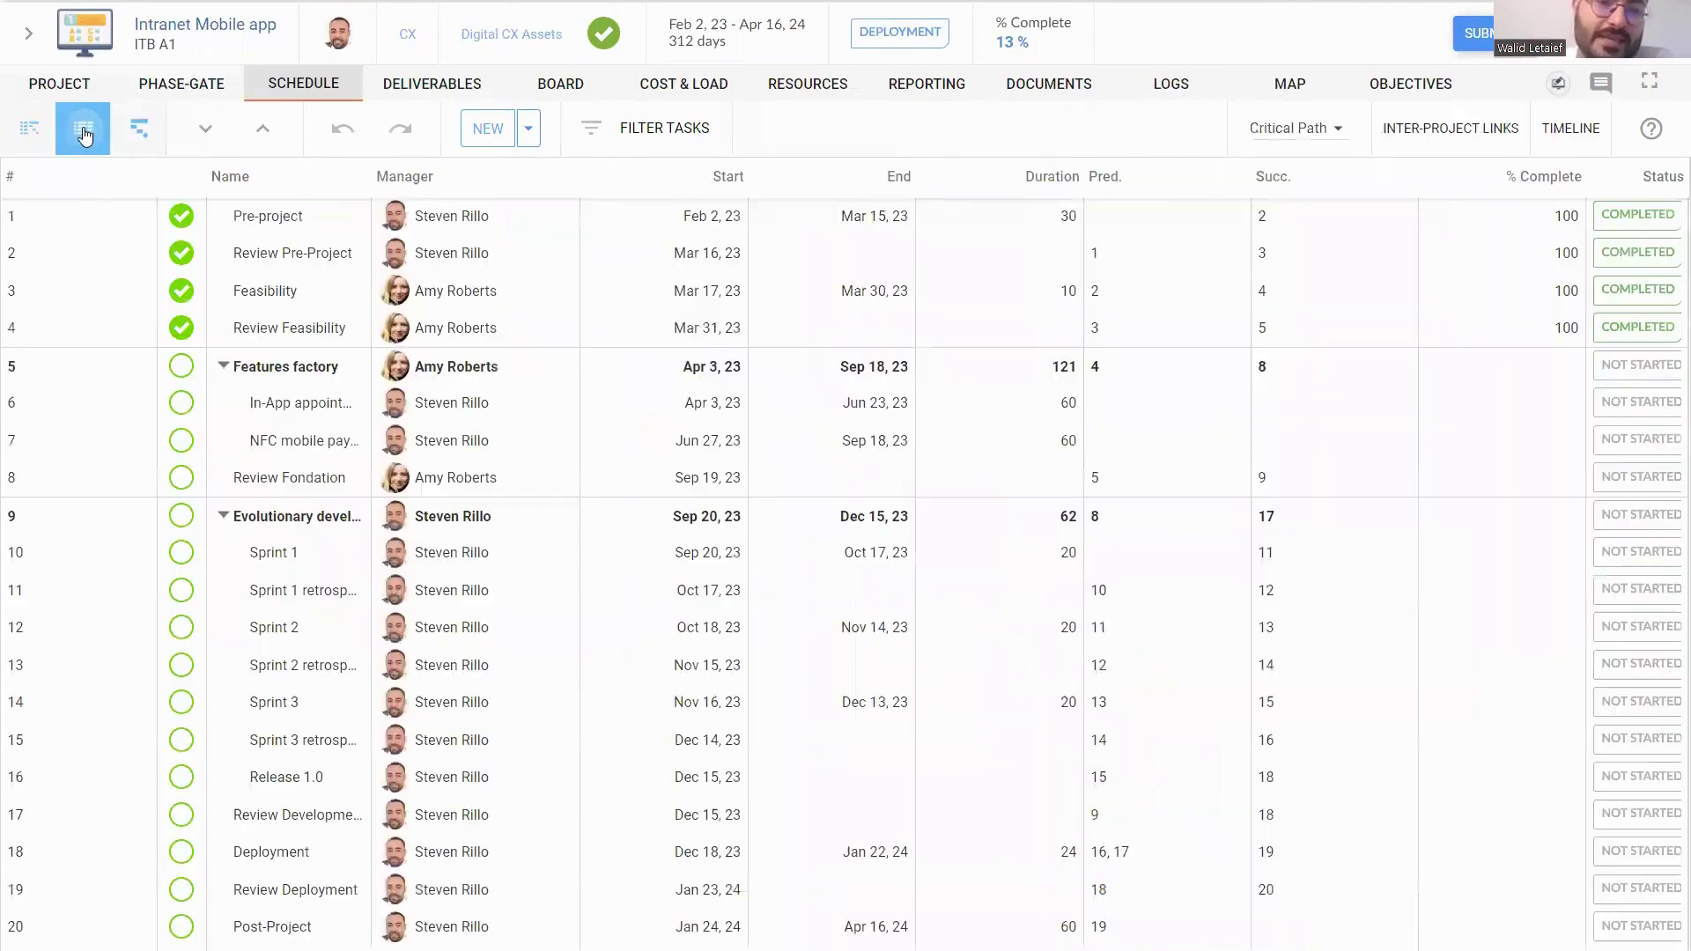
click(47, 133)
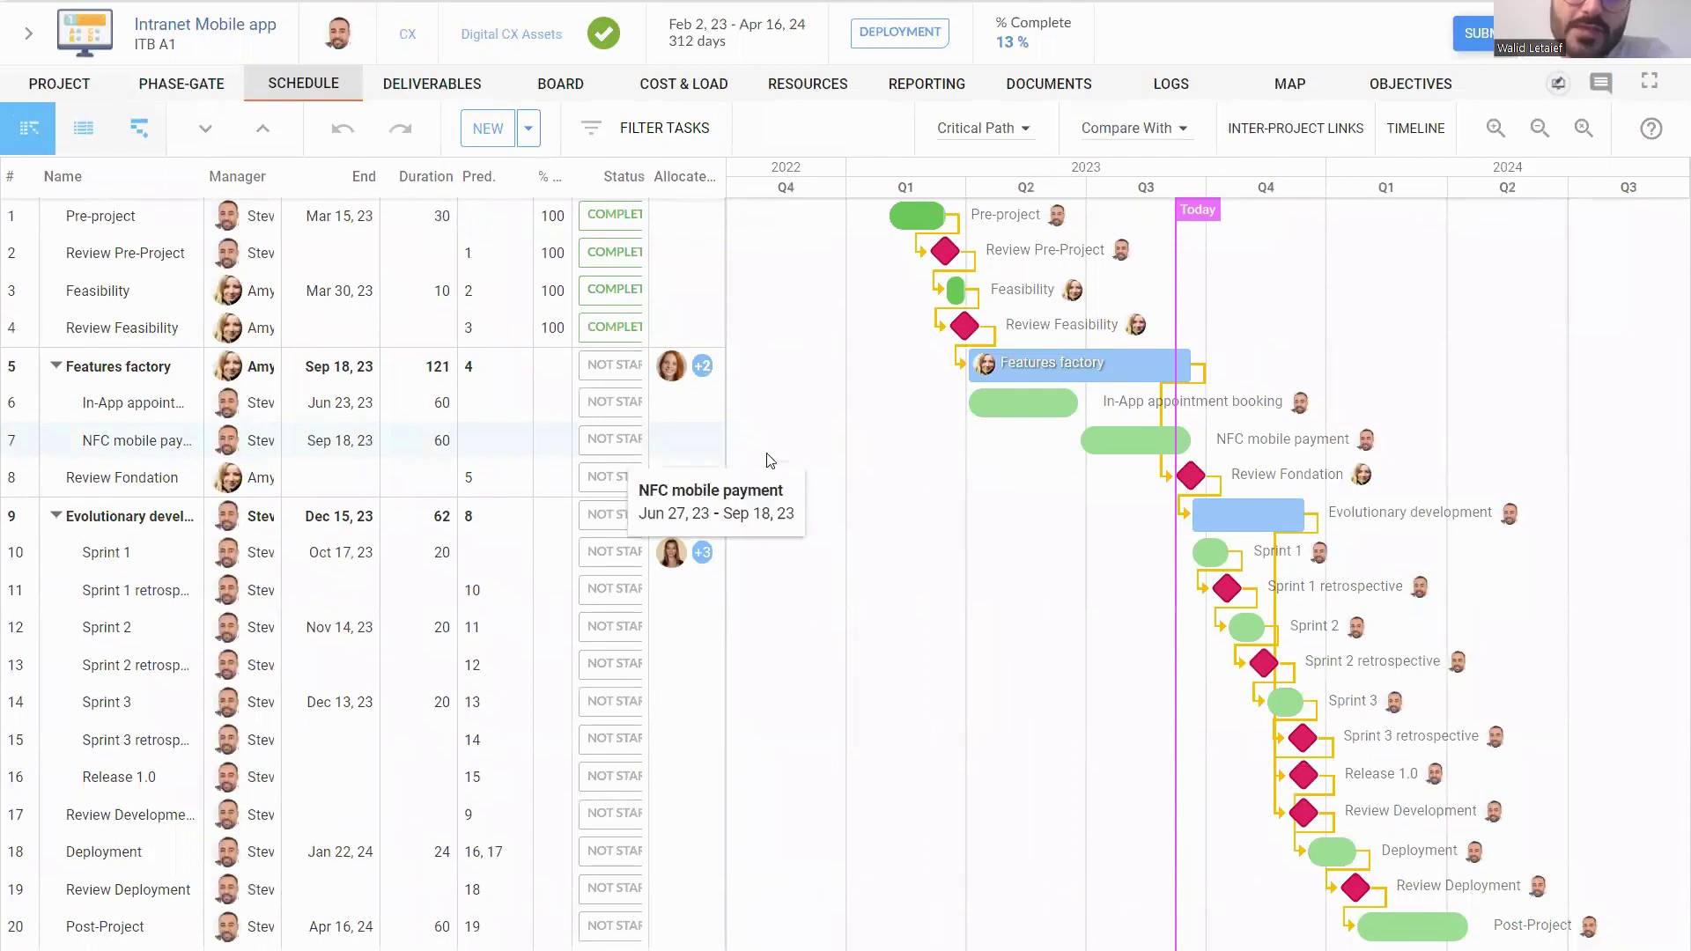
Link the end of In-App appointment booking to the start of NFC mobile payment and extend NFC mobile payment to Feb 16, 24.
drag(1080, 403, 1070, 441)
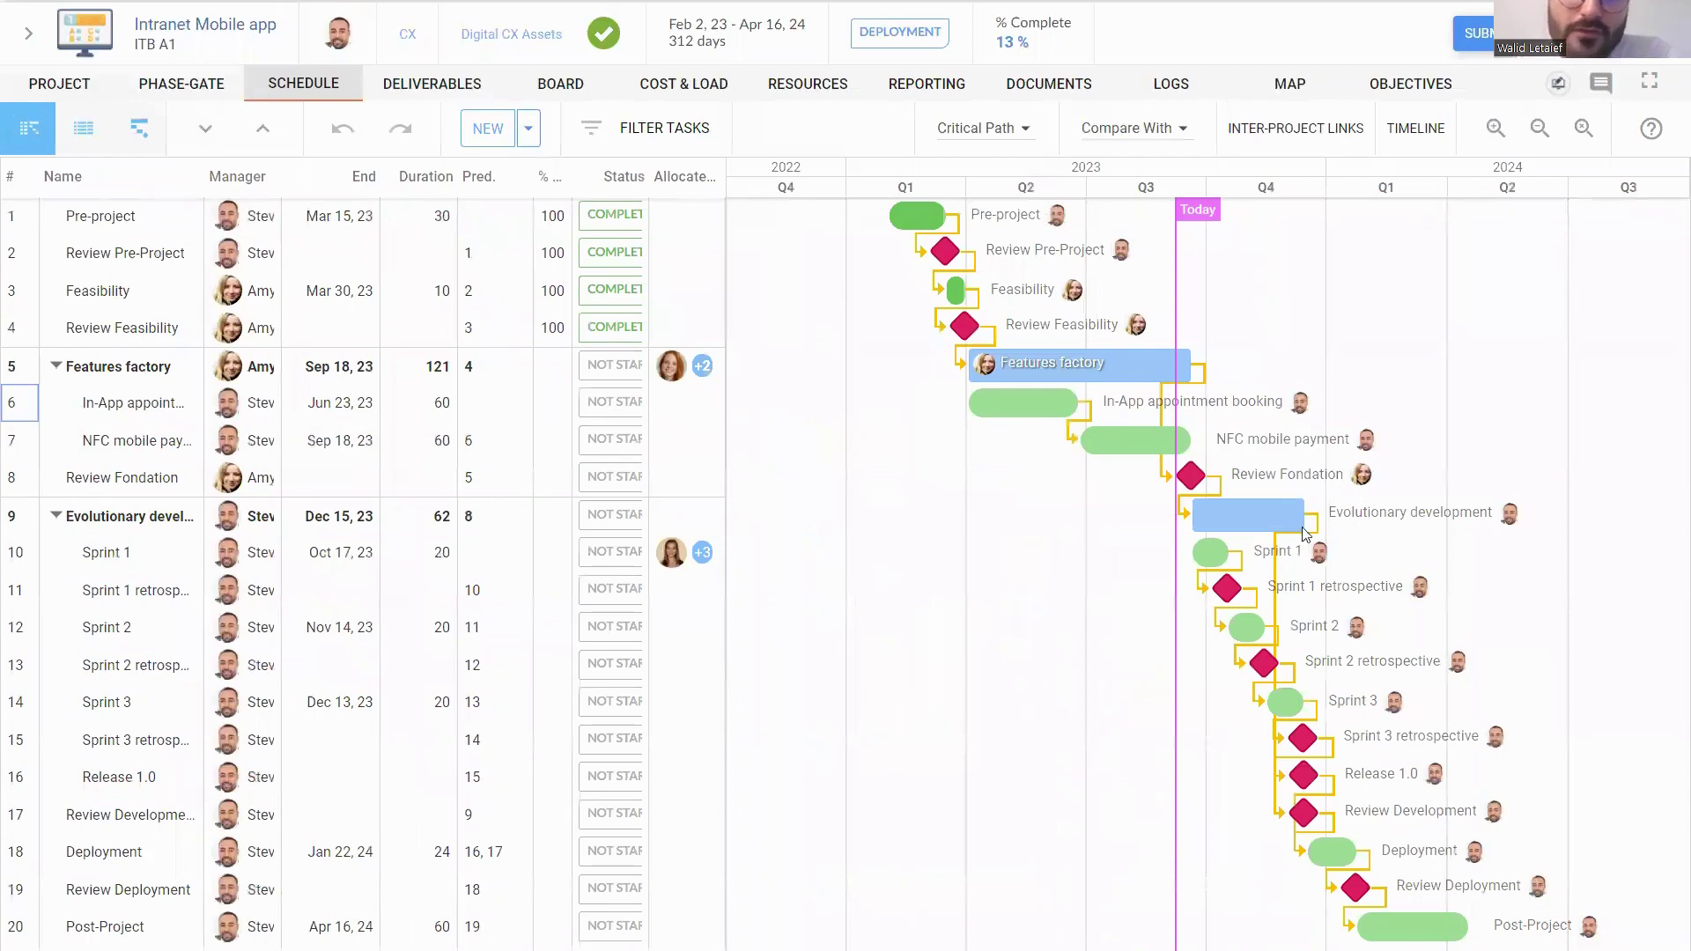
drag(1180, 440, 1338, 457)
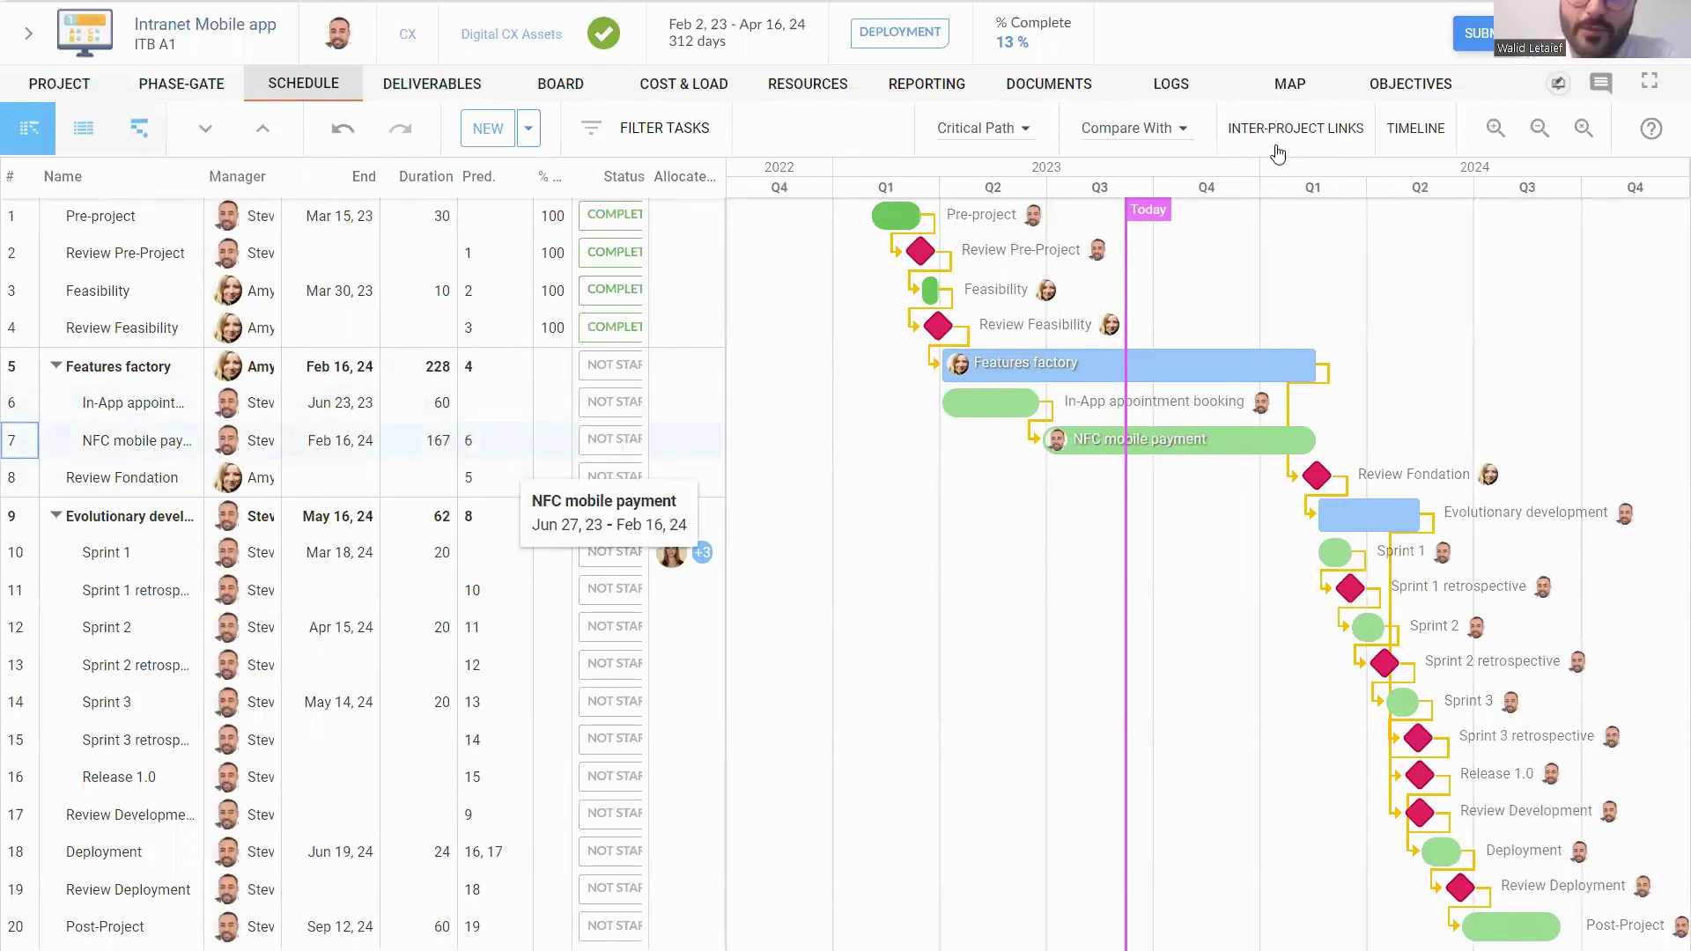
Compare the schedule with the baseline and clear the comparison.
click(1182, 130)
click(1162, 167)
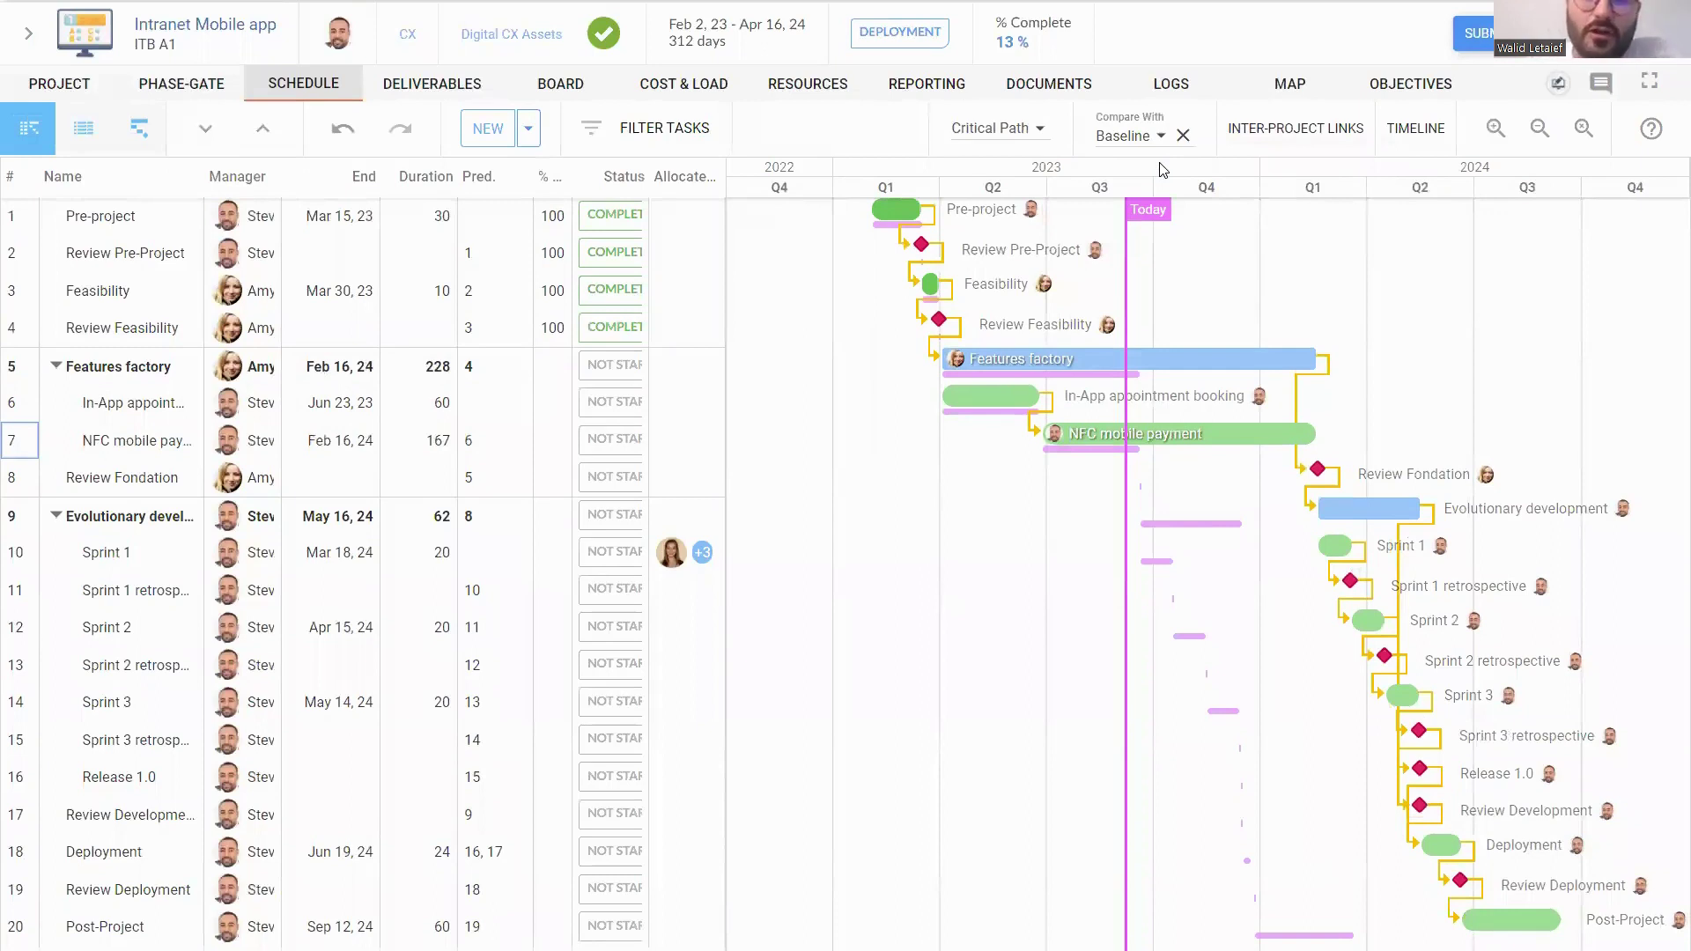
click(1182, 137)
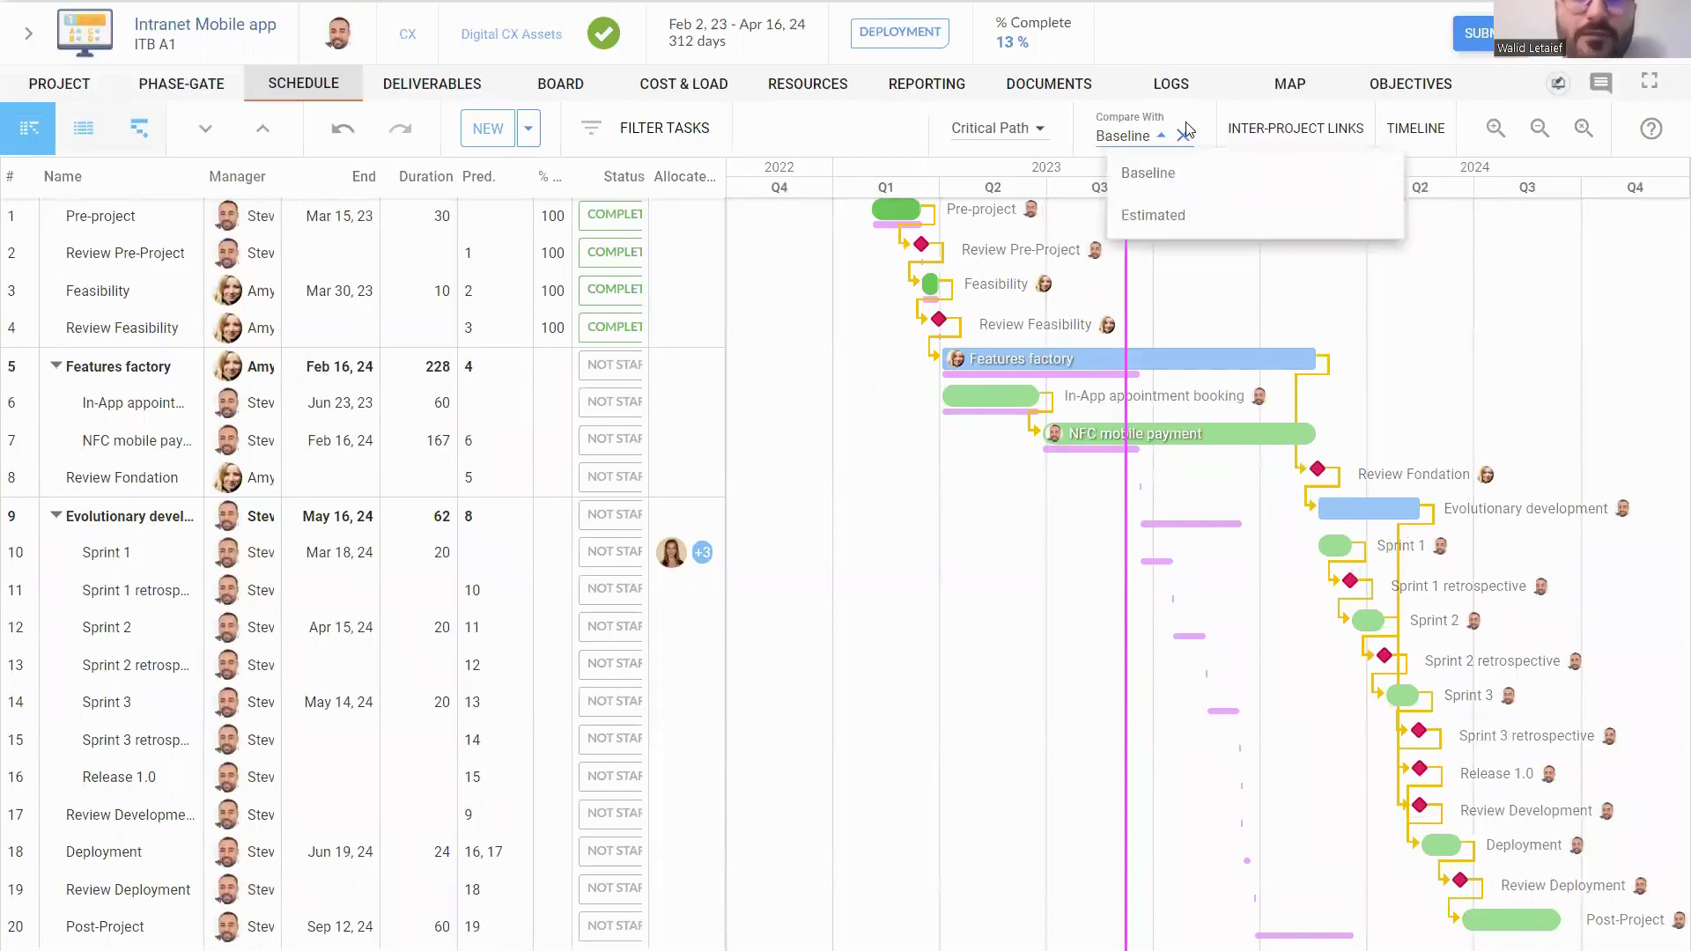
click(1184, 135)
Highlight the critical path and delete the link from In-App appointment booking to NFC mobile payment.
click(1017, 137)
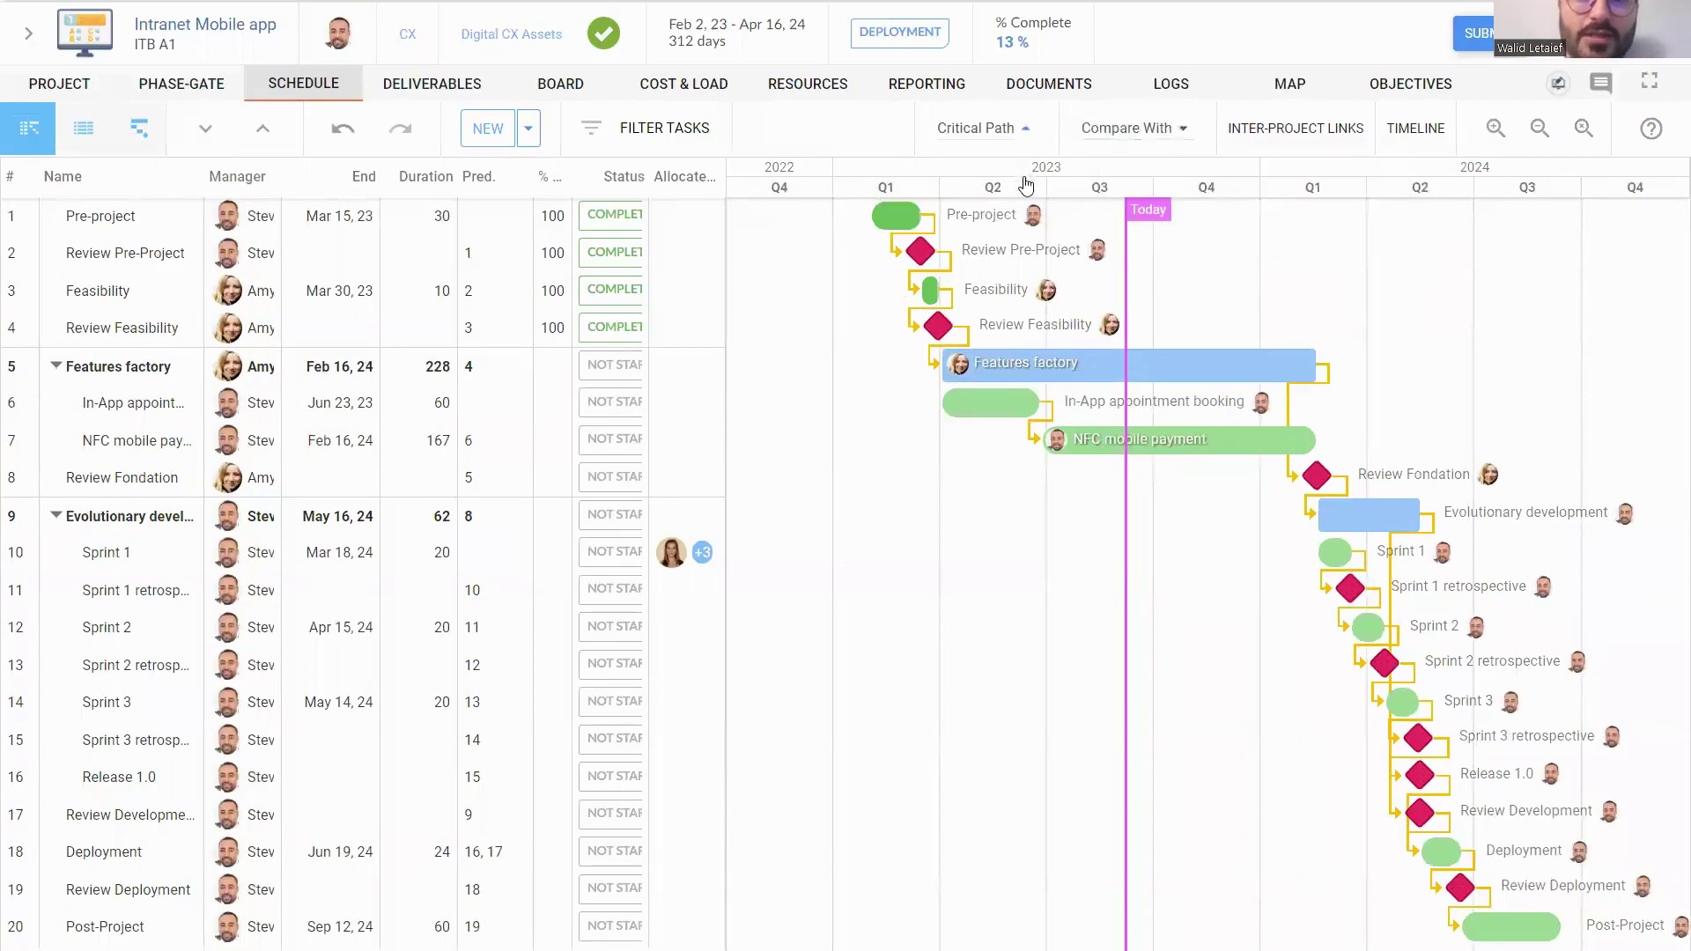
click(1025, 181)
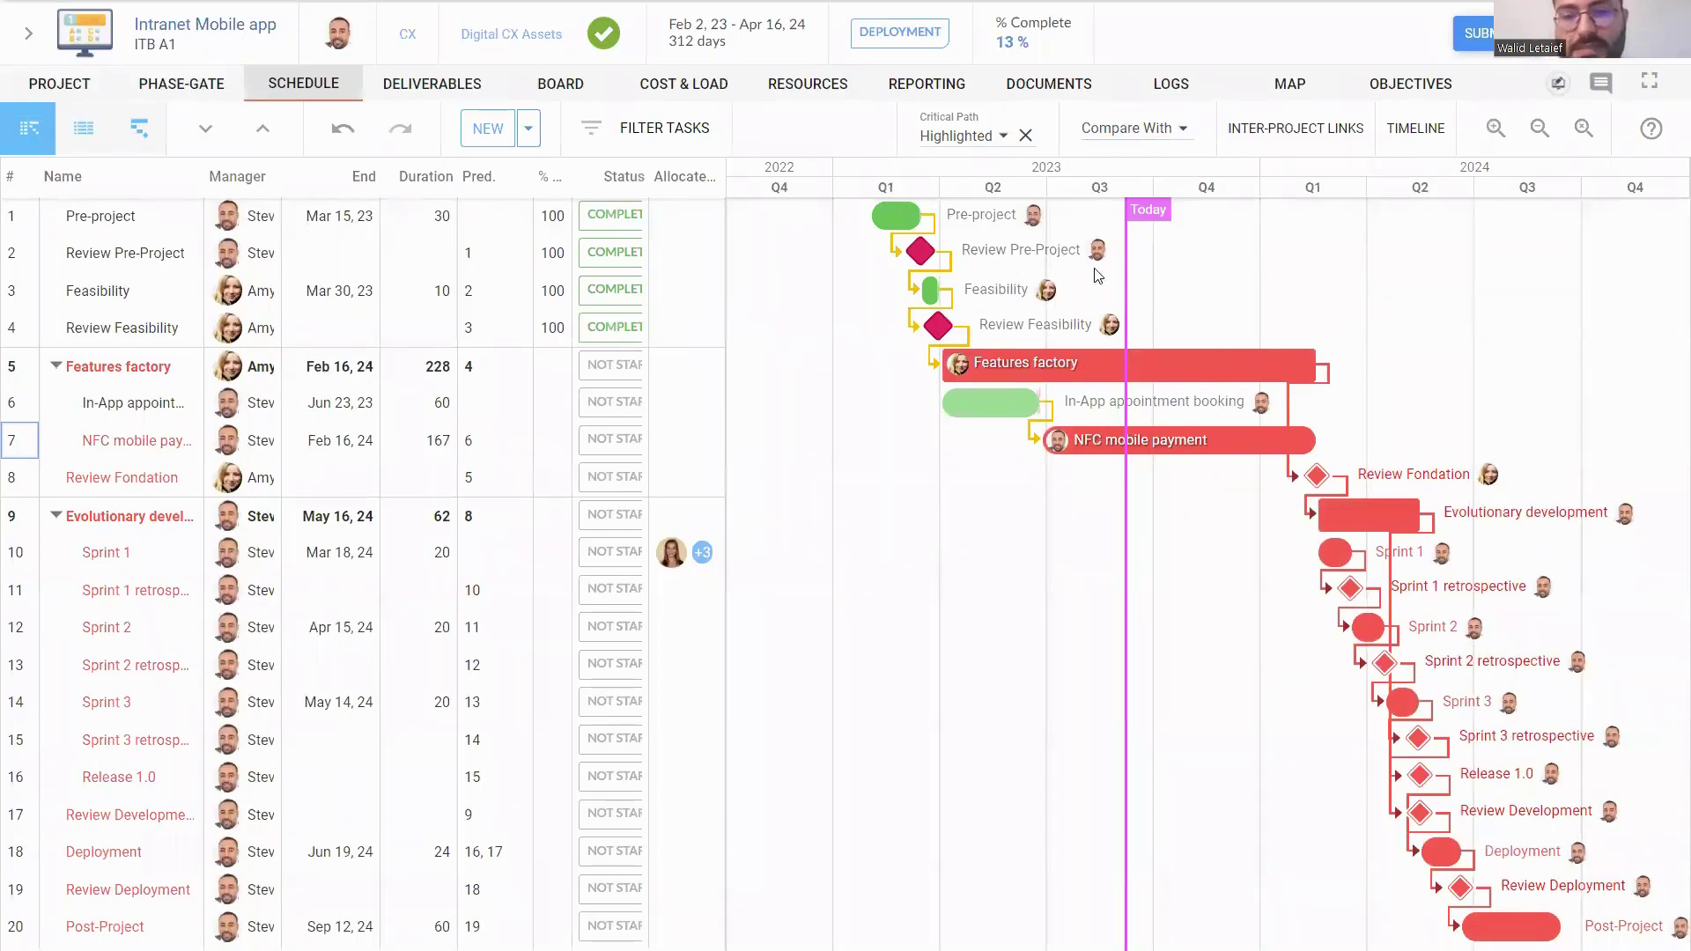
mouse_move(1038, 440)
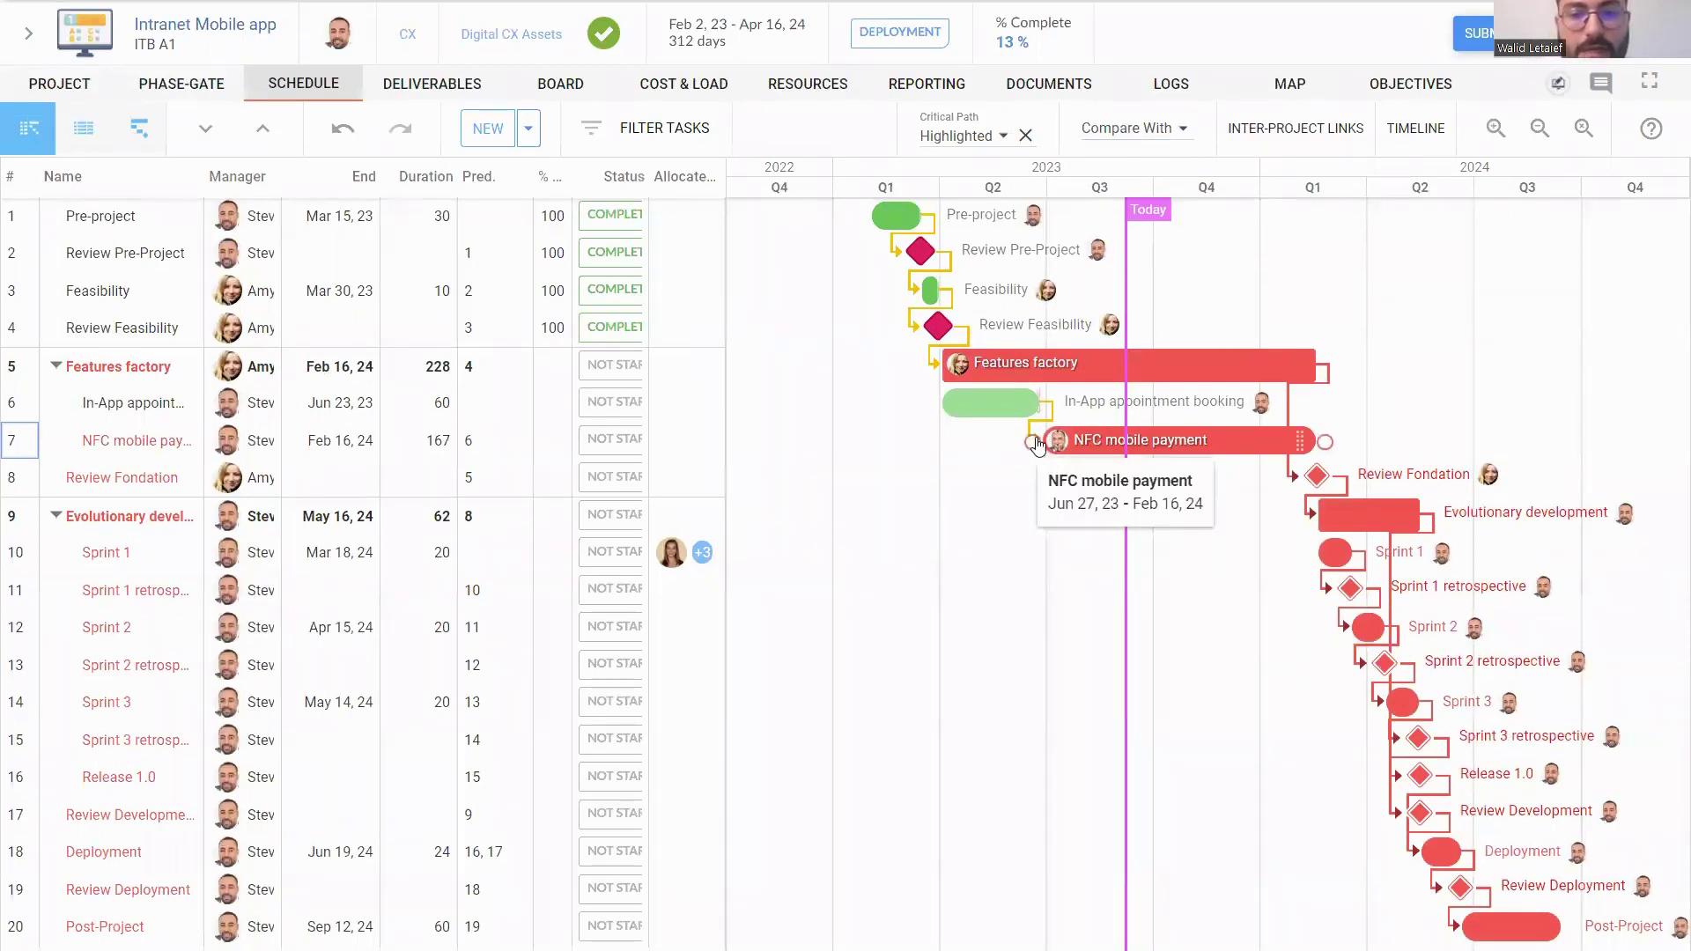
click(1032, 412)
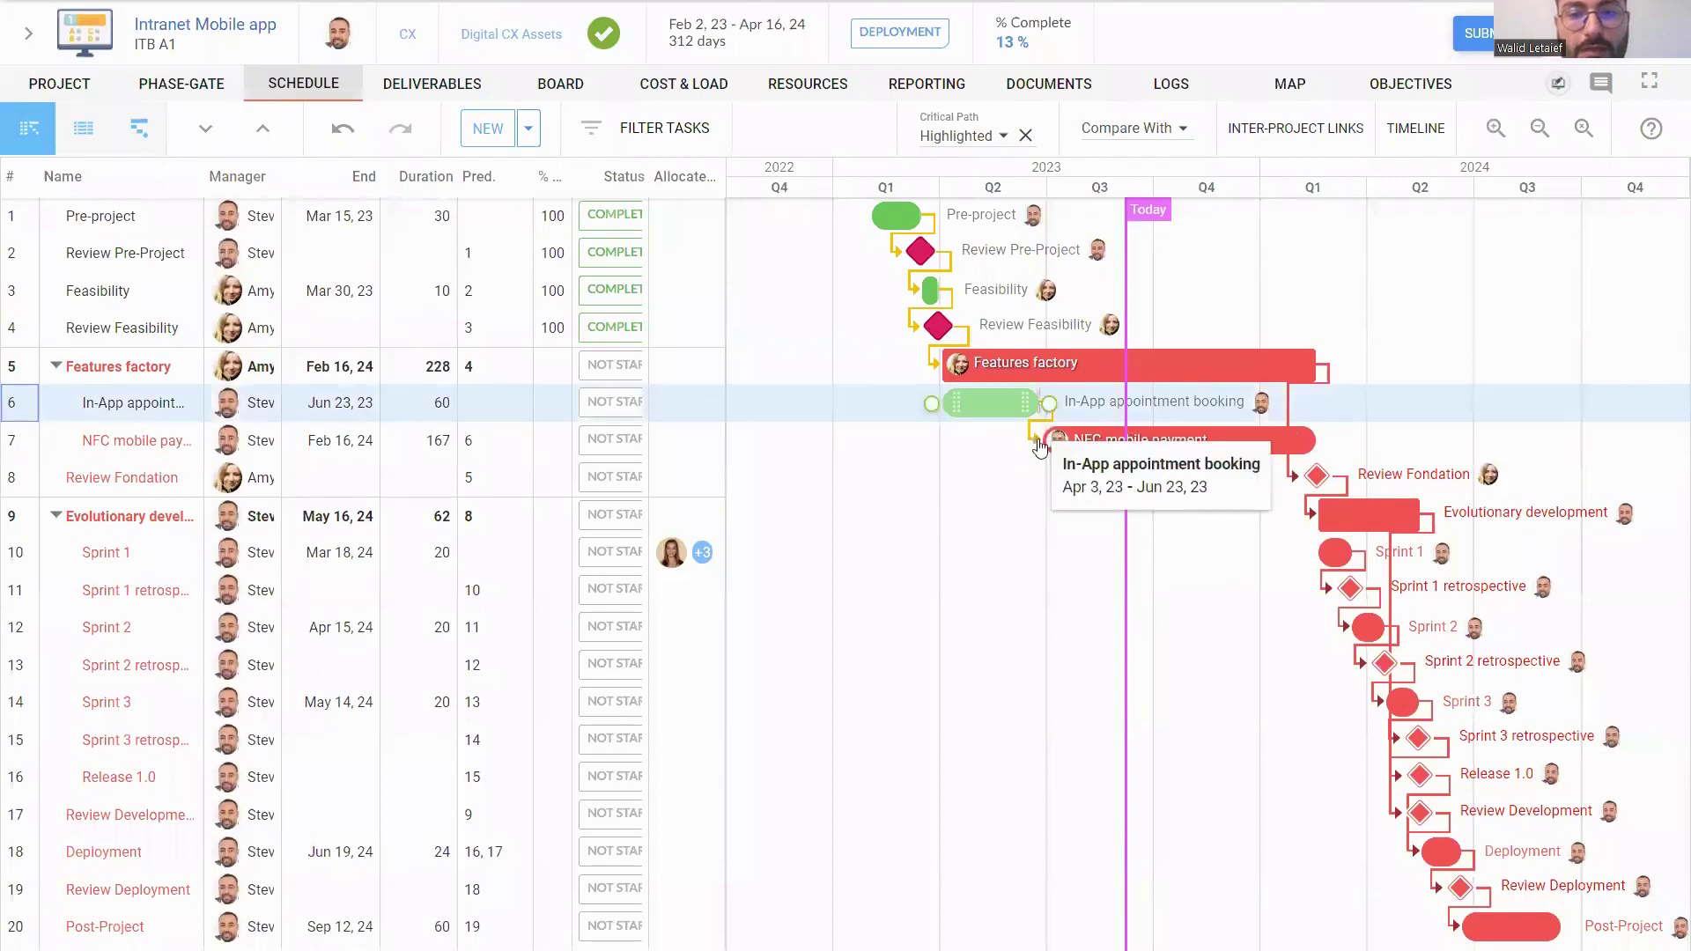
click(1057, 423)
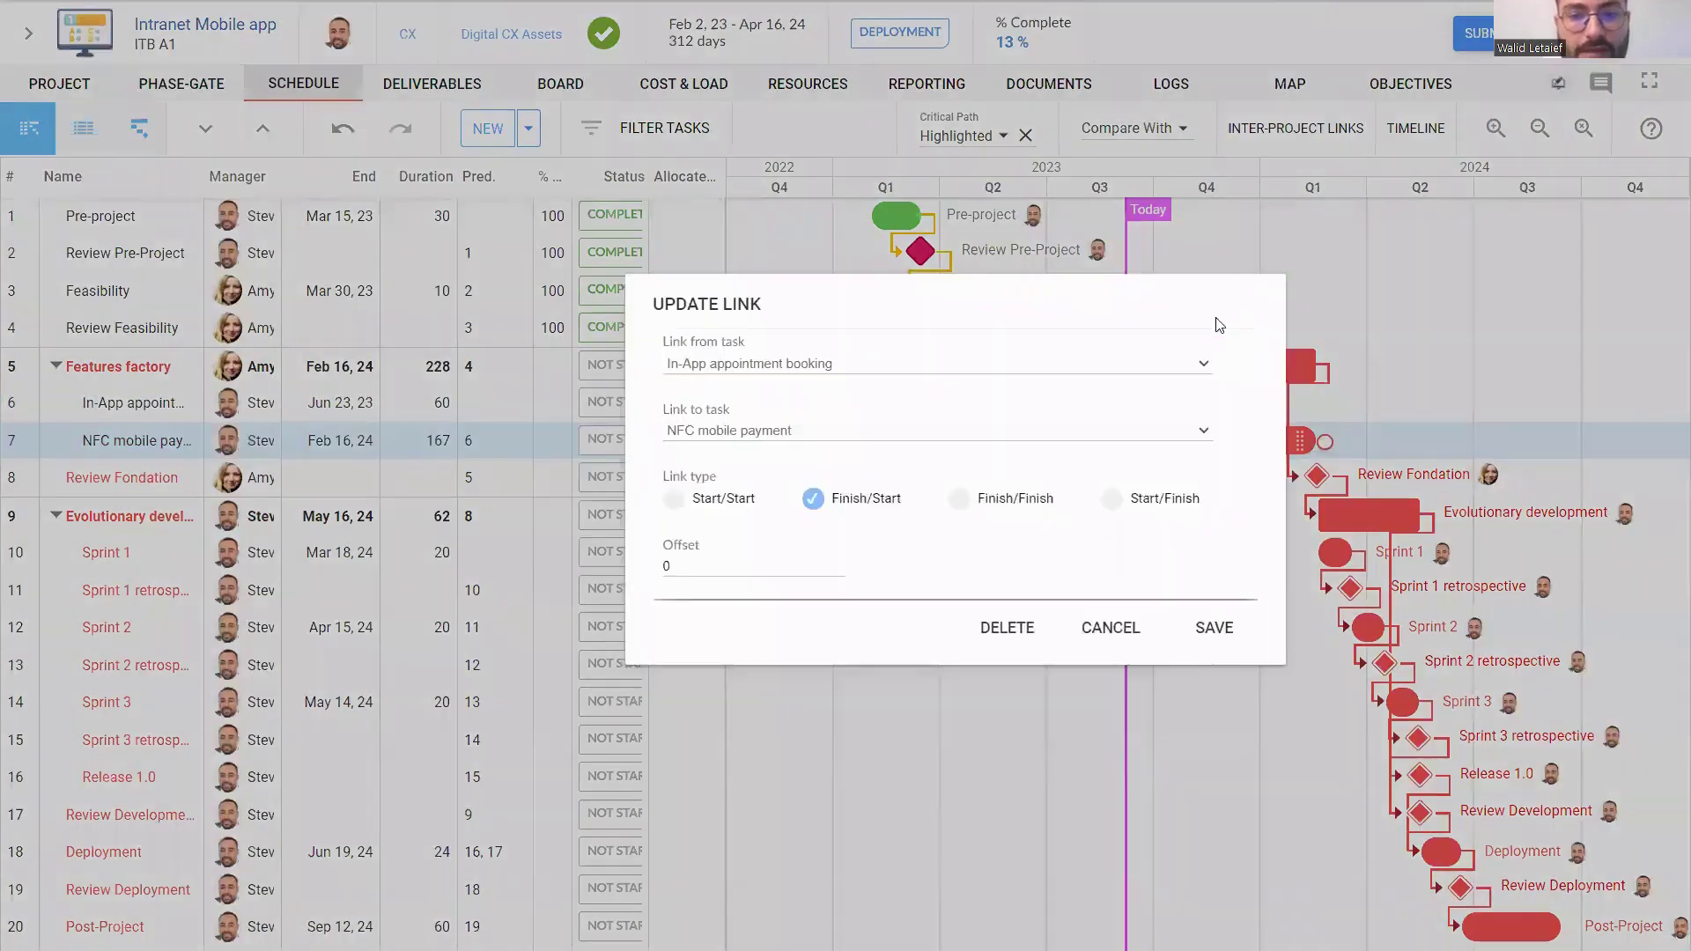
click(1011, 626)
click(1014, 518)
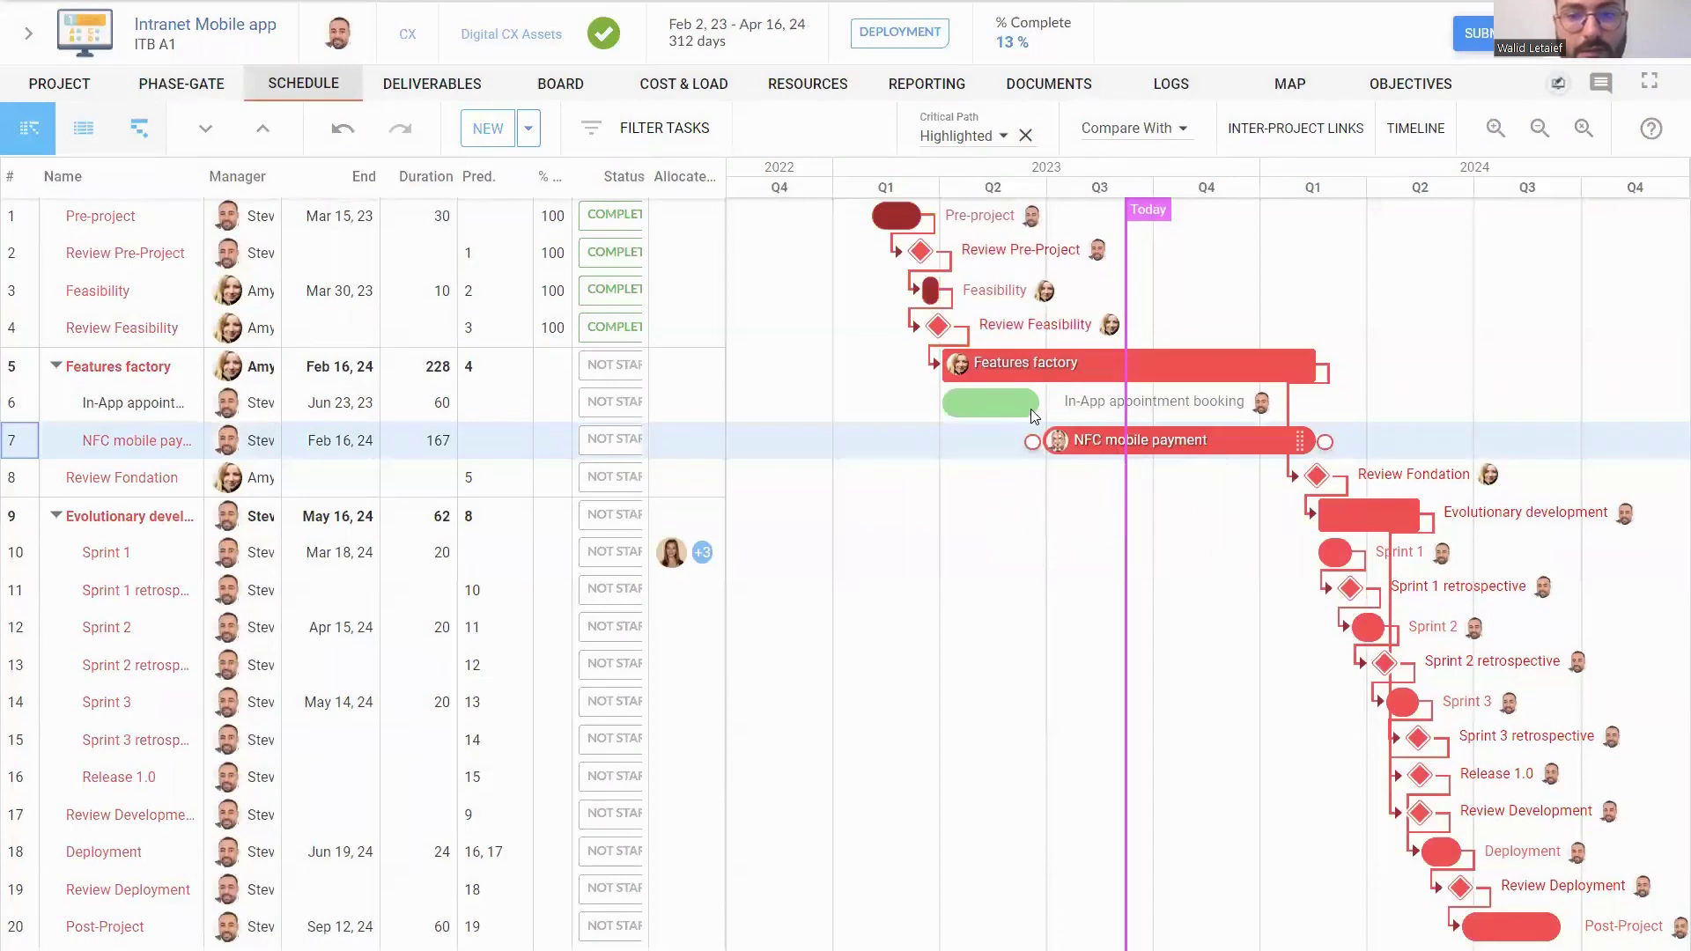
Extend the In-App appointment booking task to Sep 25, 23 and turn off the critical path highlighting.
drag(1038, 407, 1137, 407)
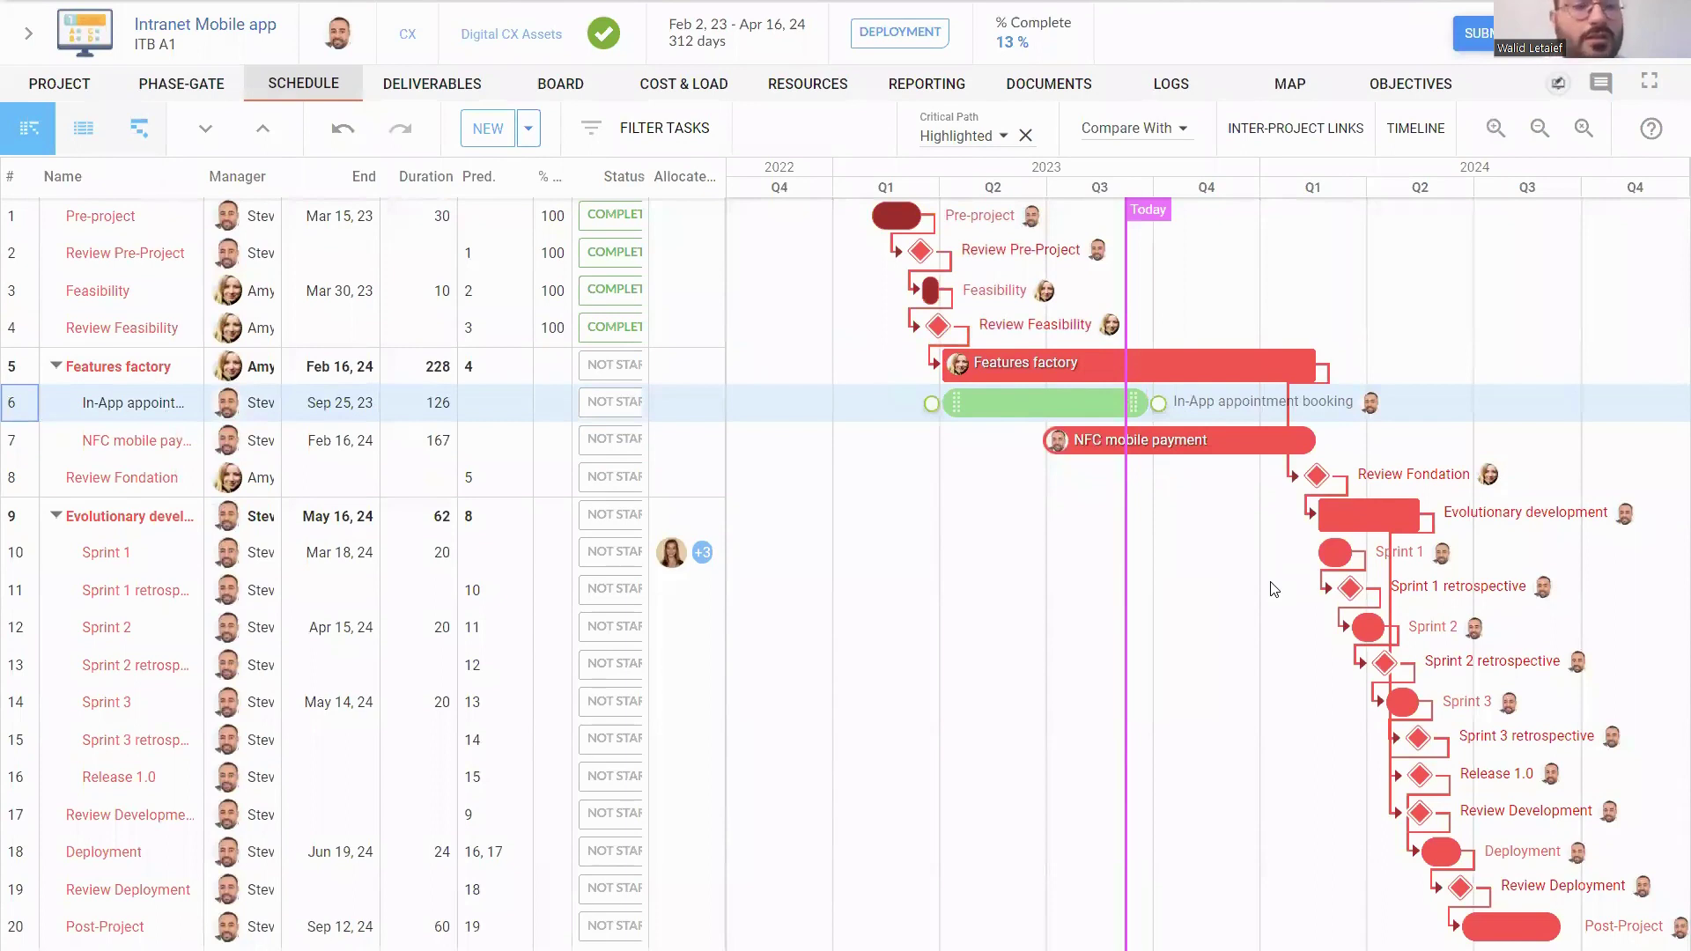
click(176, 412)
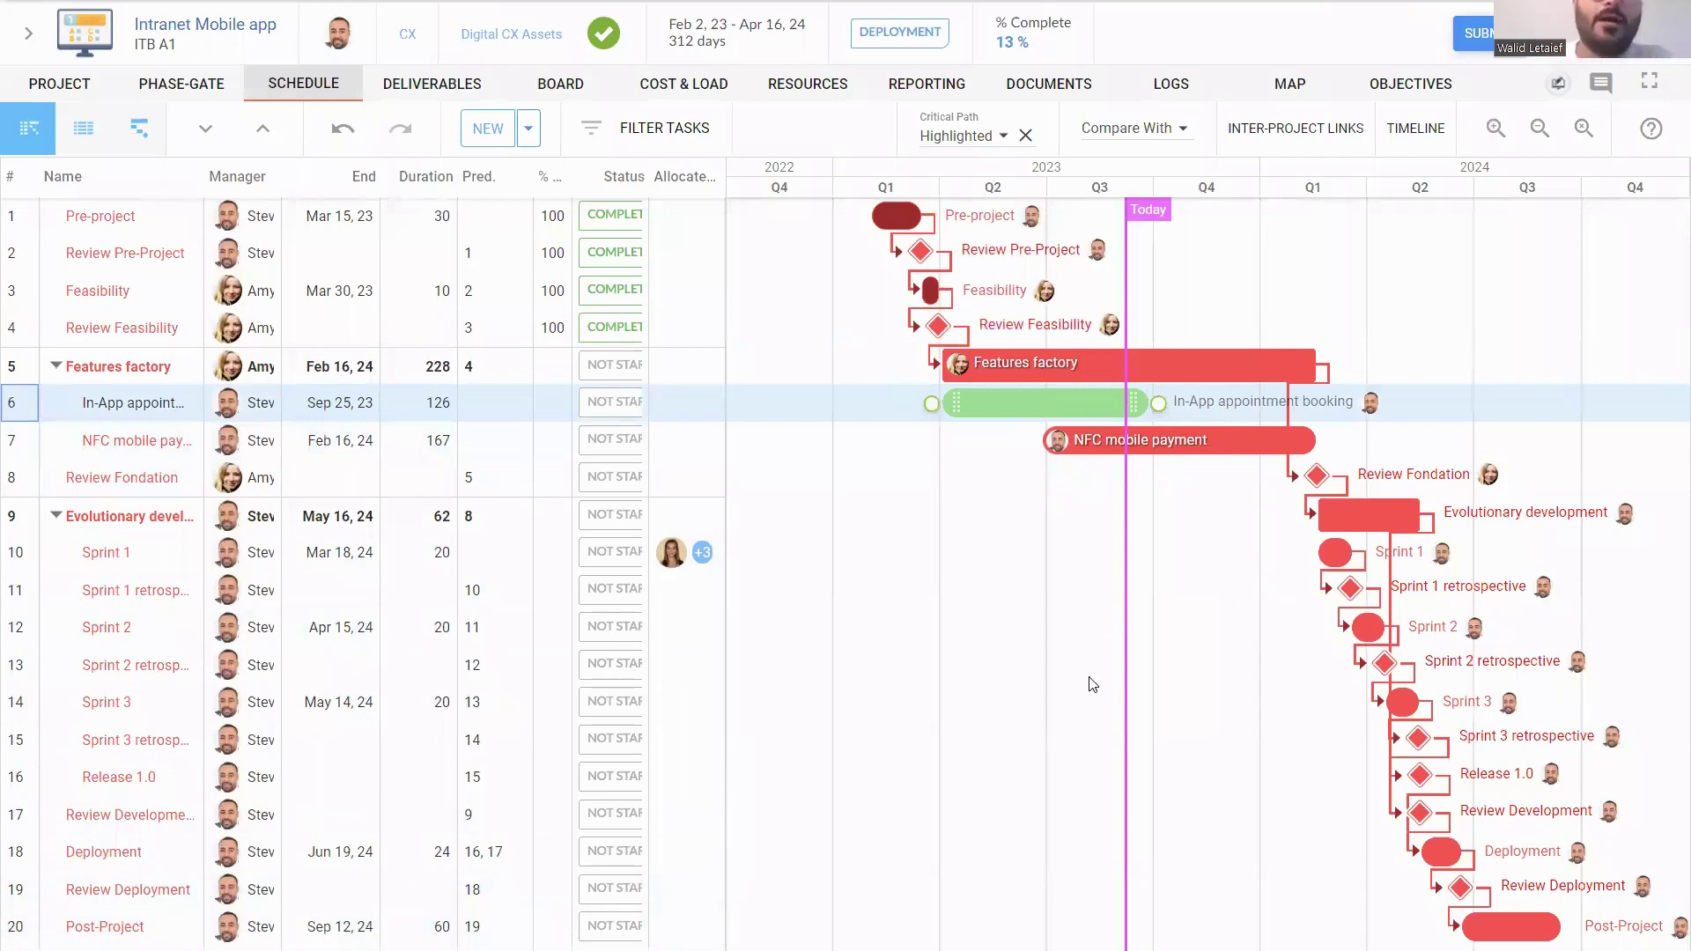
click(1026, 138)
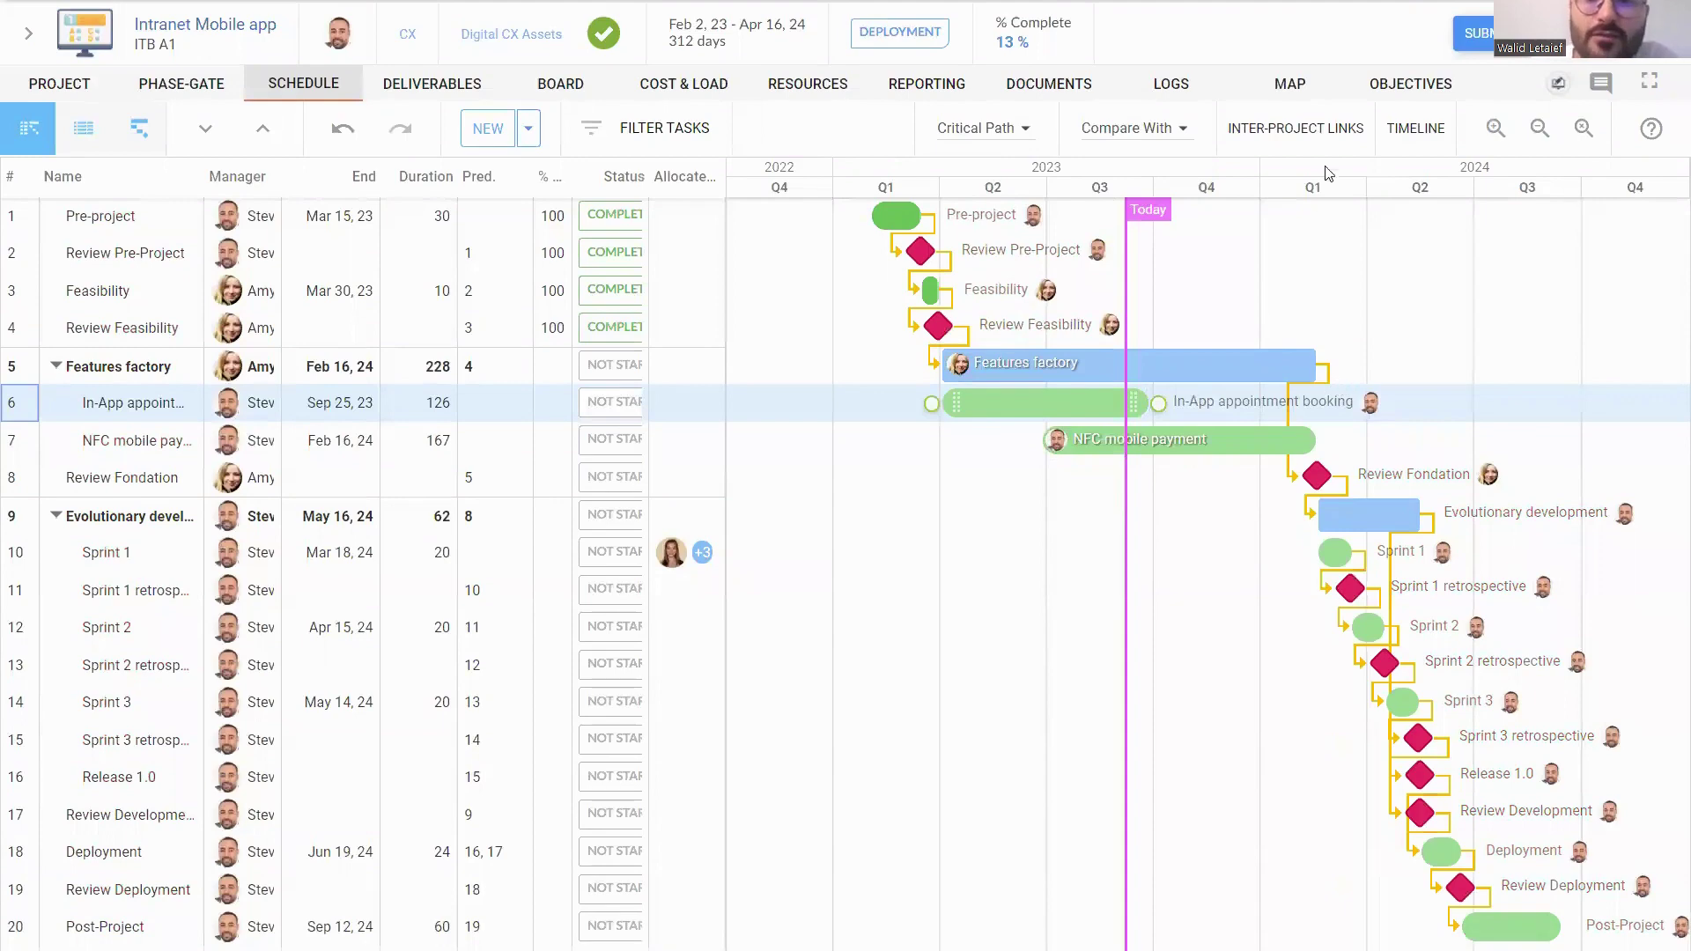
View the inter-project links and hide them again, and widen the task table to check the tasks' allocated resources.
click(1322, 129)
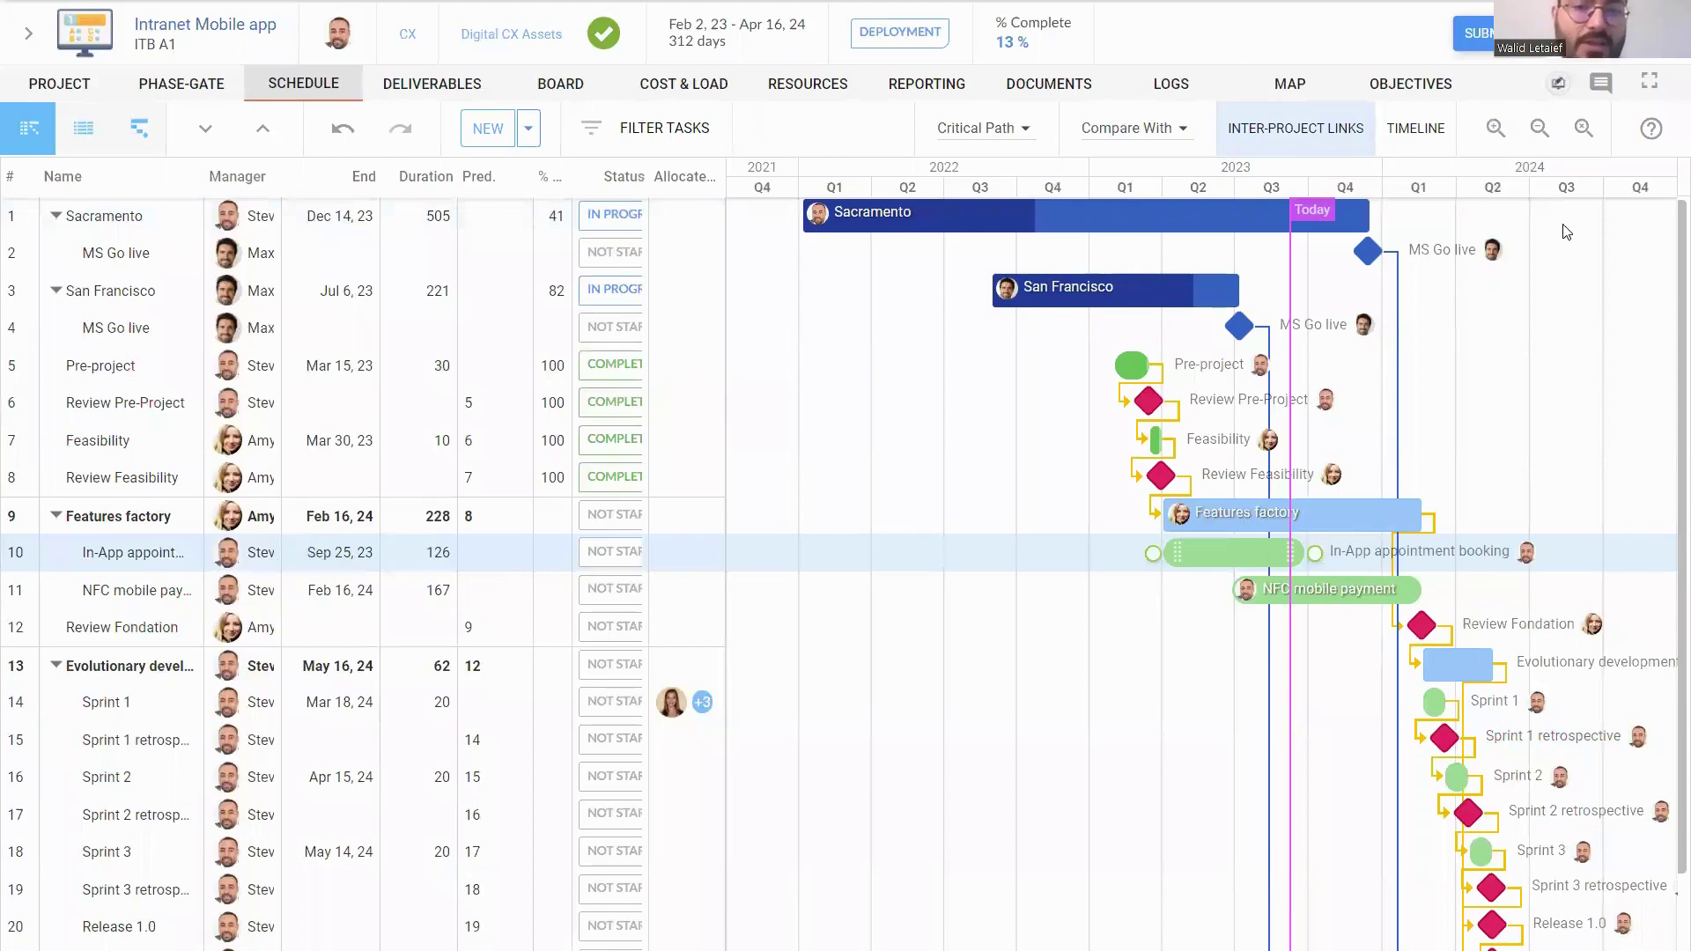
click(1302, 127)
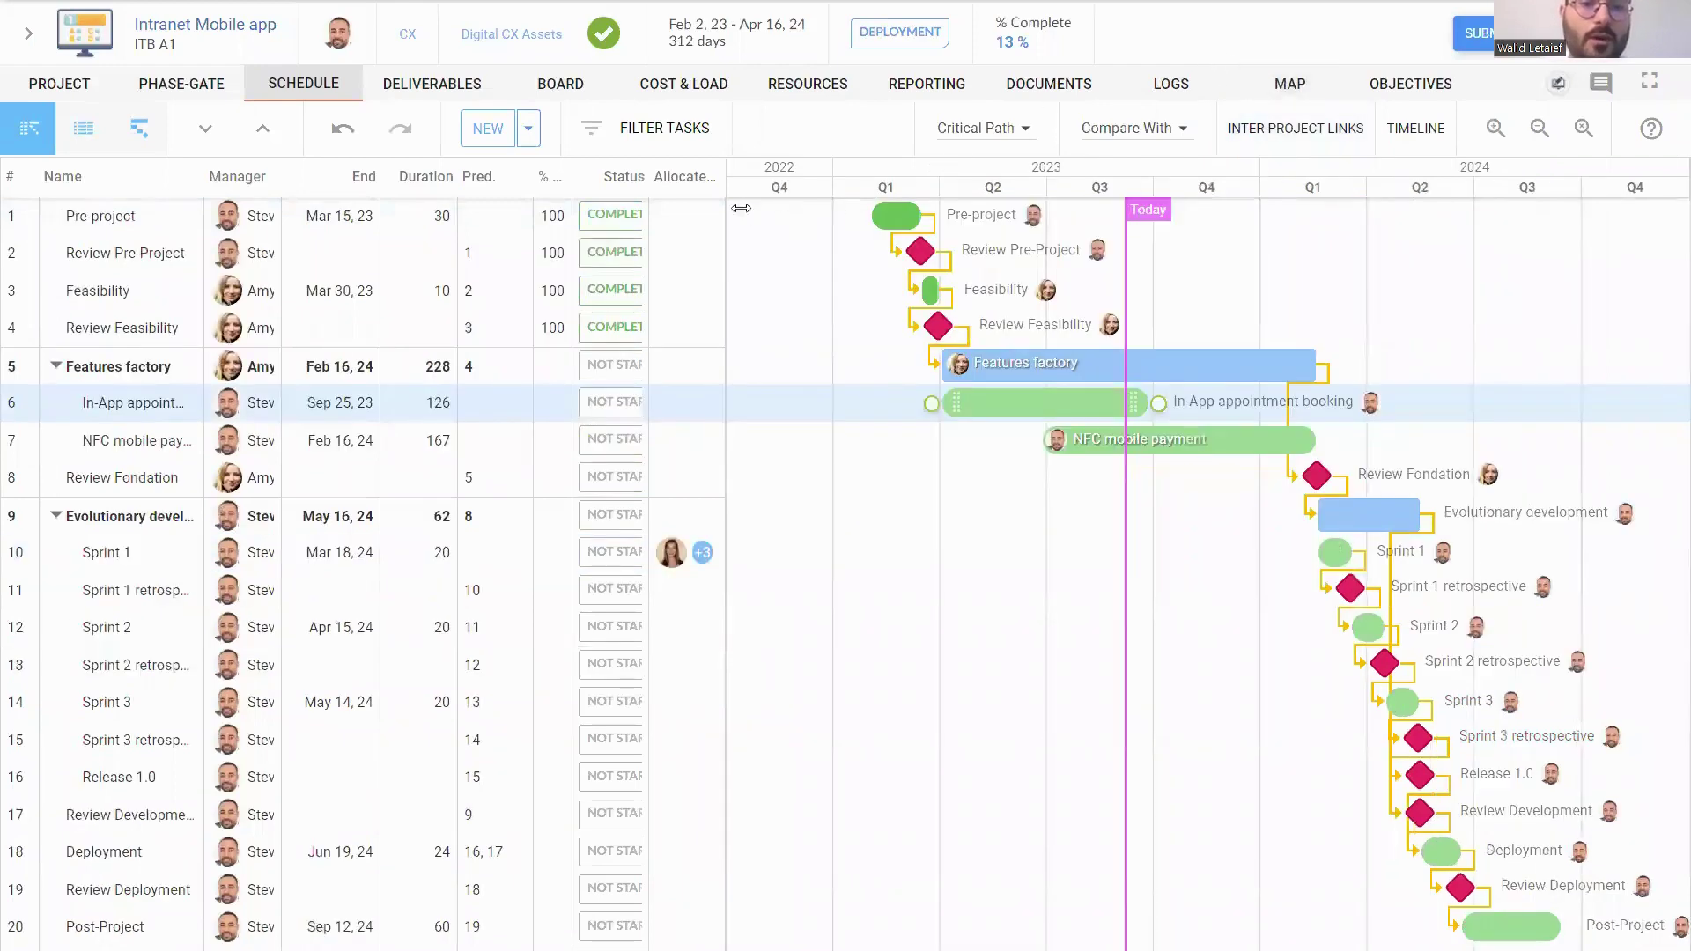
drag(927, 215, 928, 215)
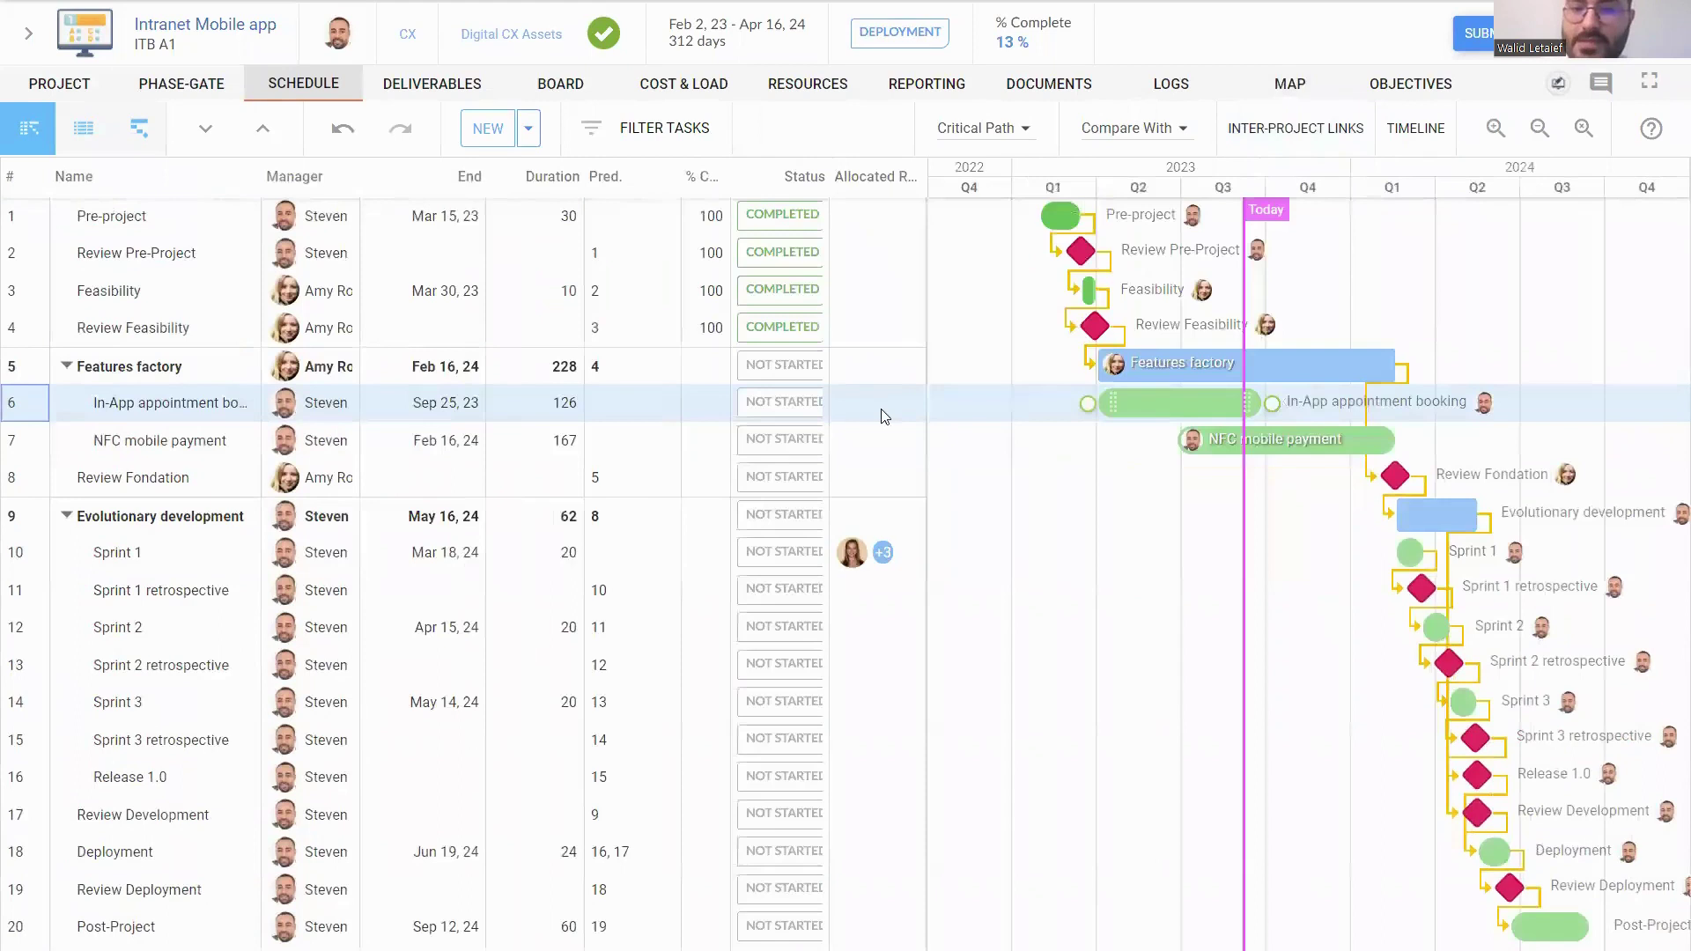
click(883, 606)
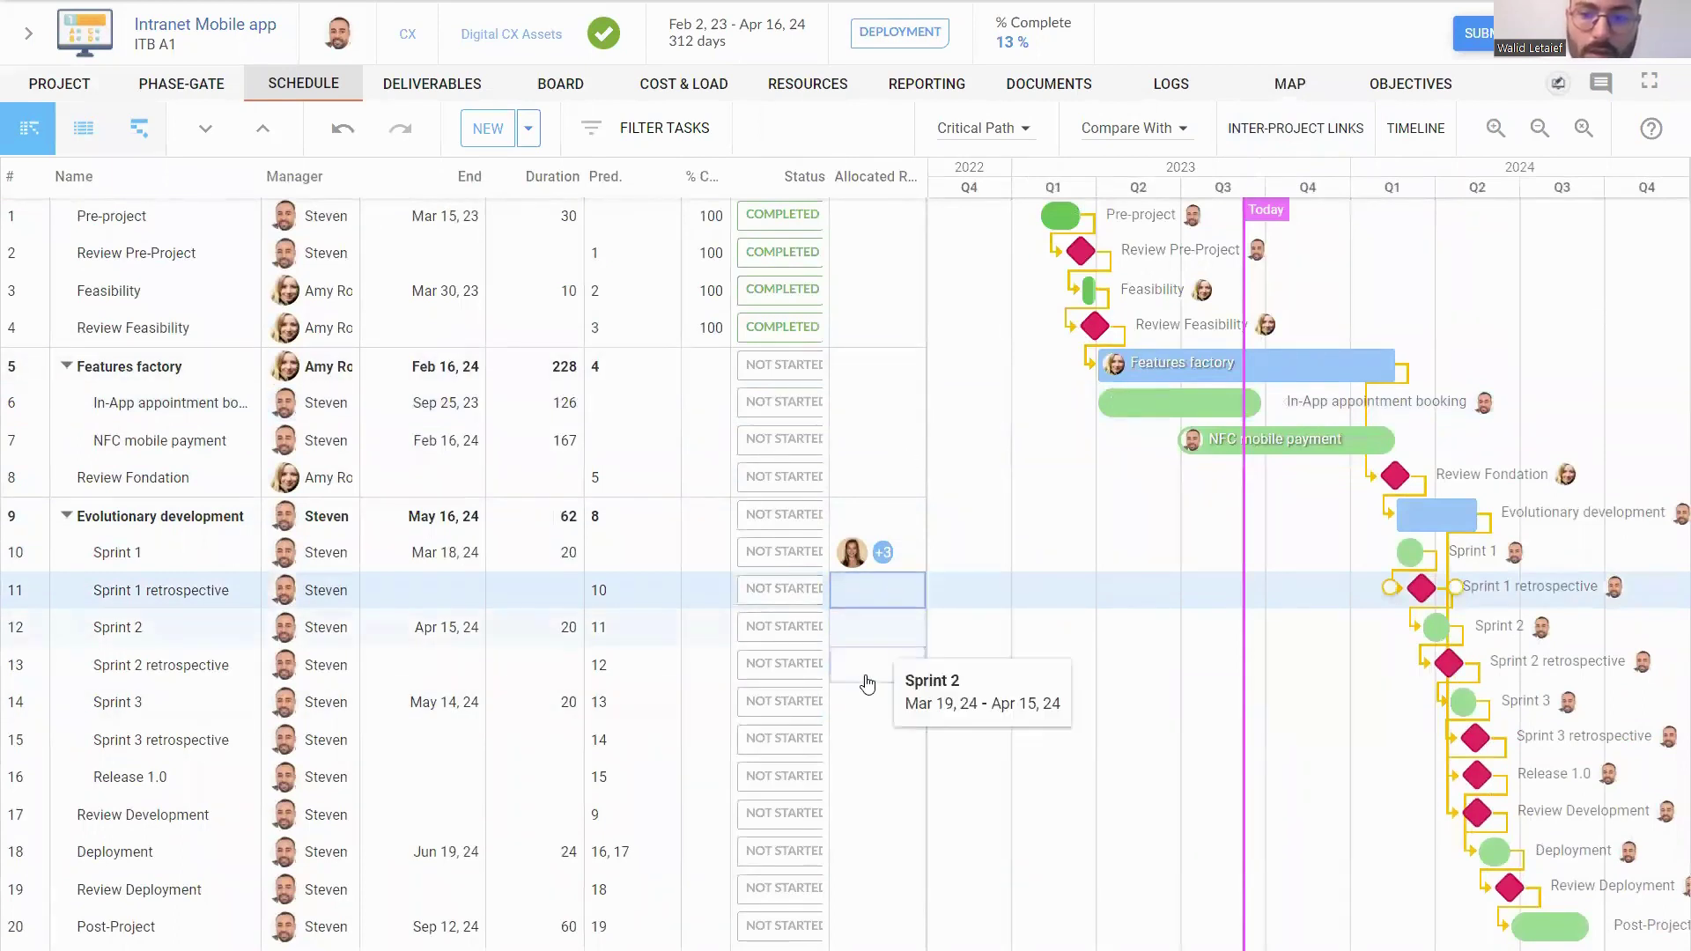
click(867, 826)
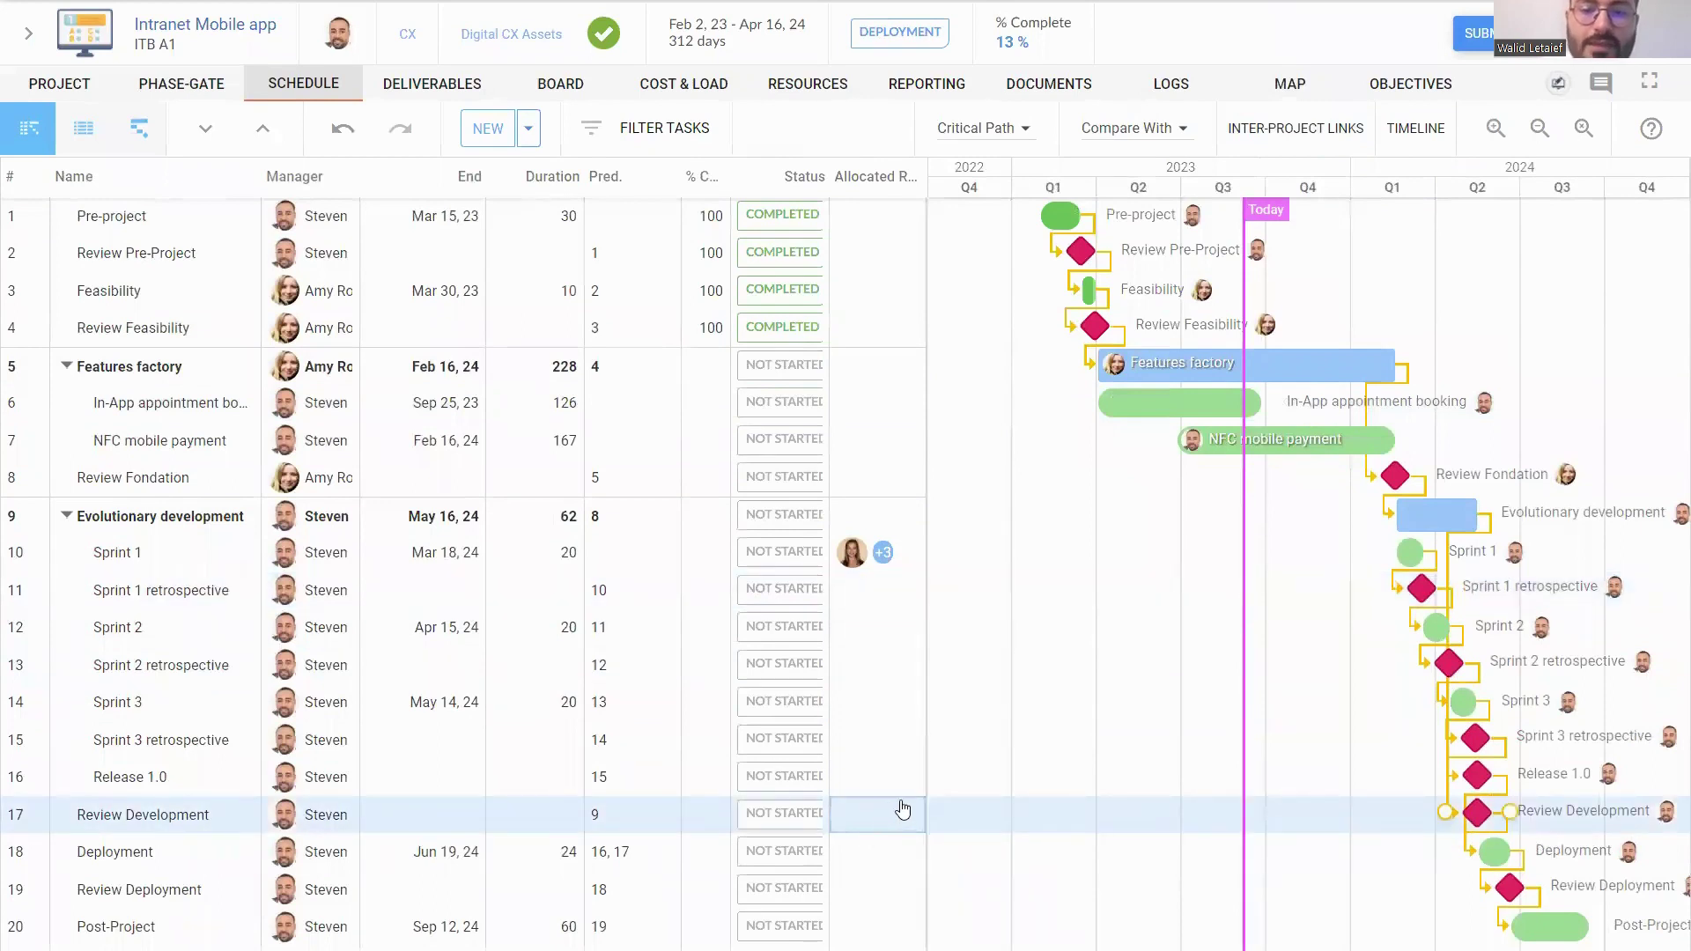
From the project's board, open Sprint 1's own work item board and display it as columns of cards.
click(549, 91)
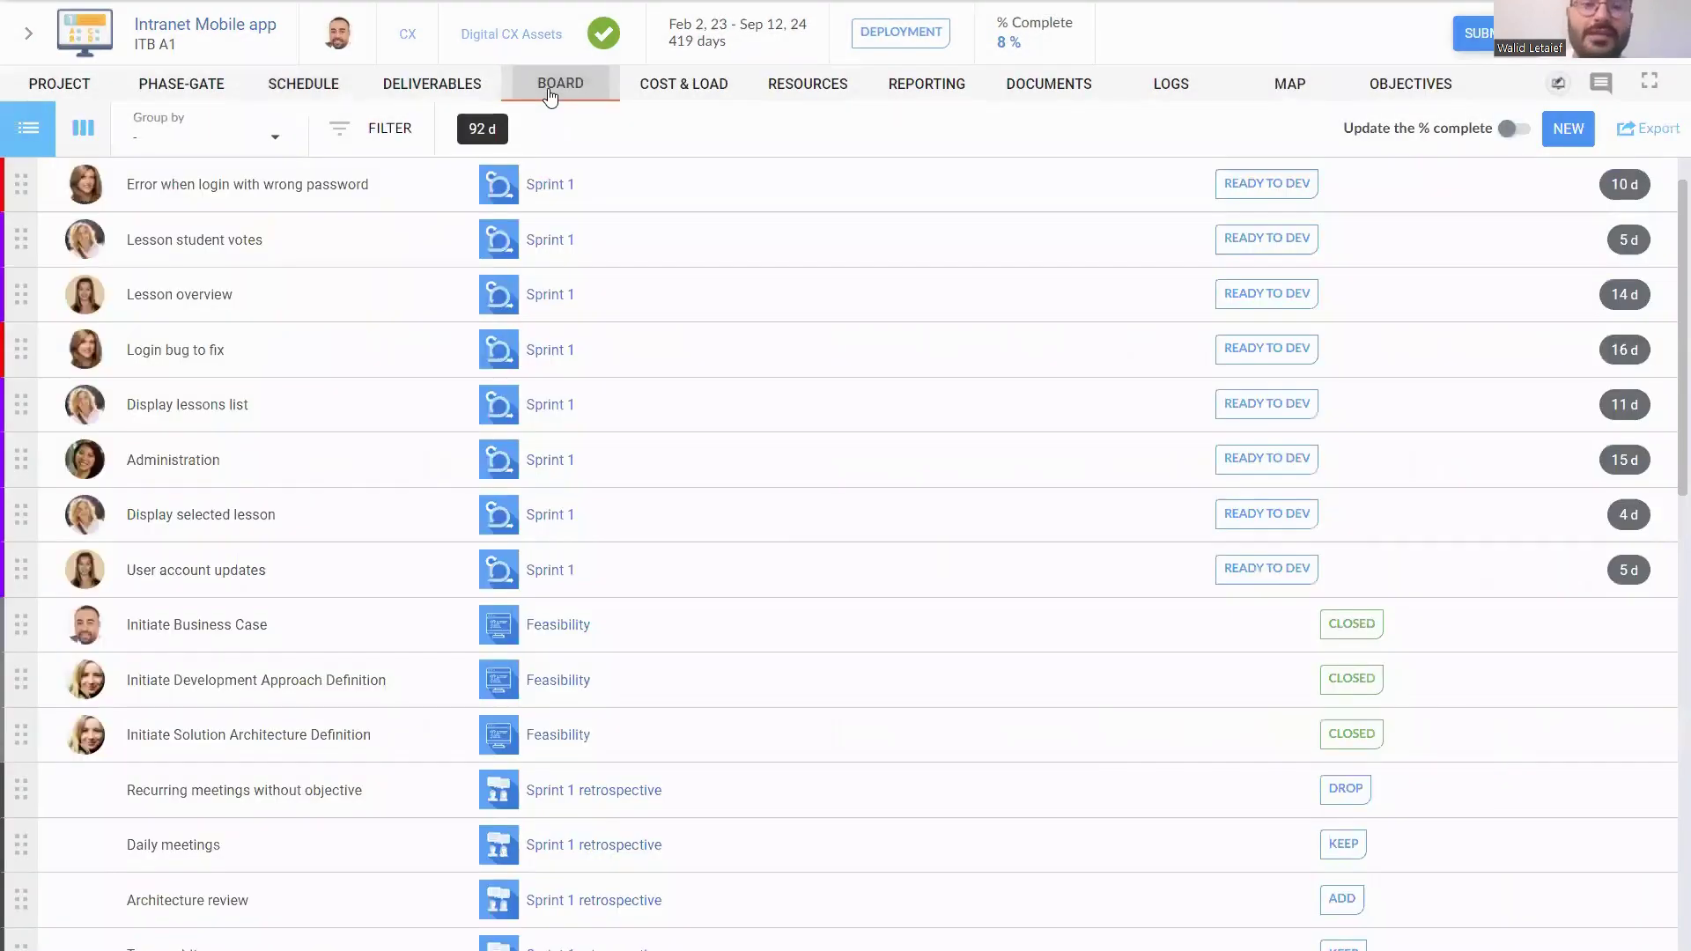
click(552, 187)
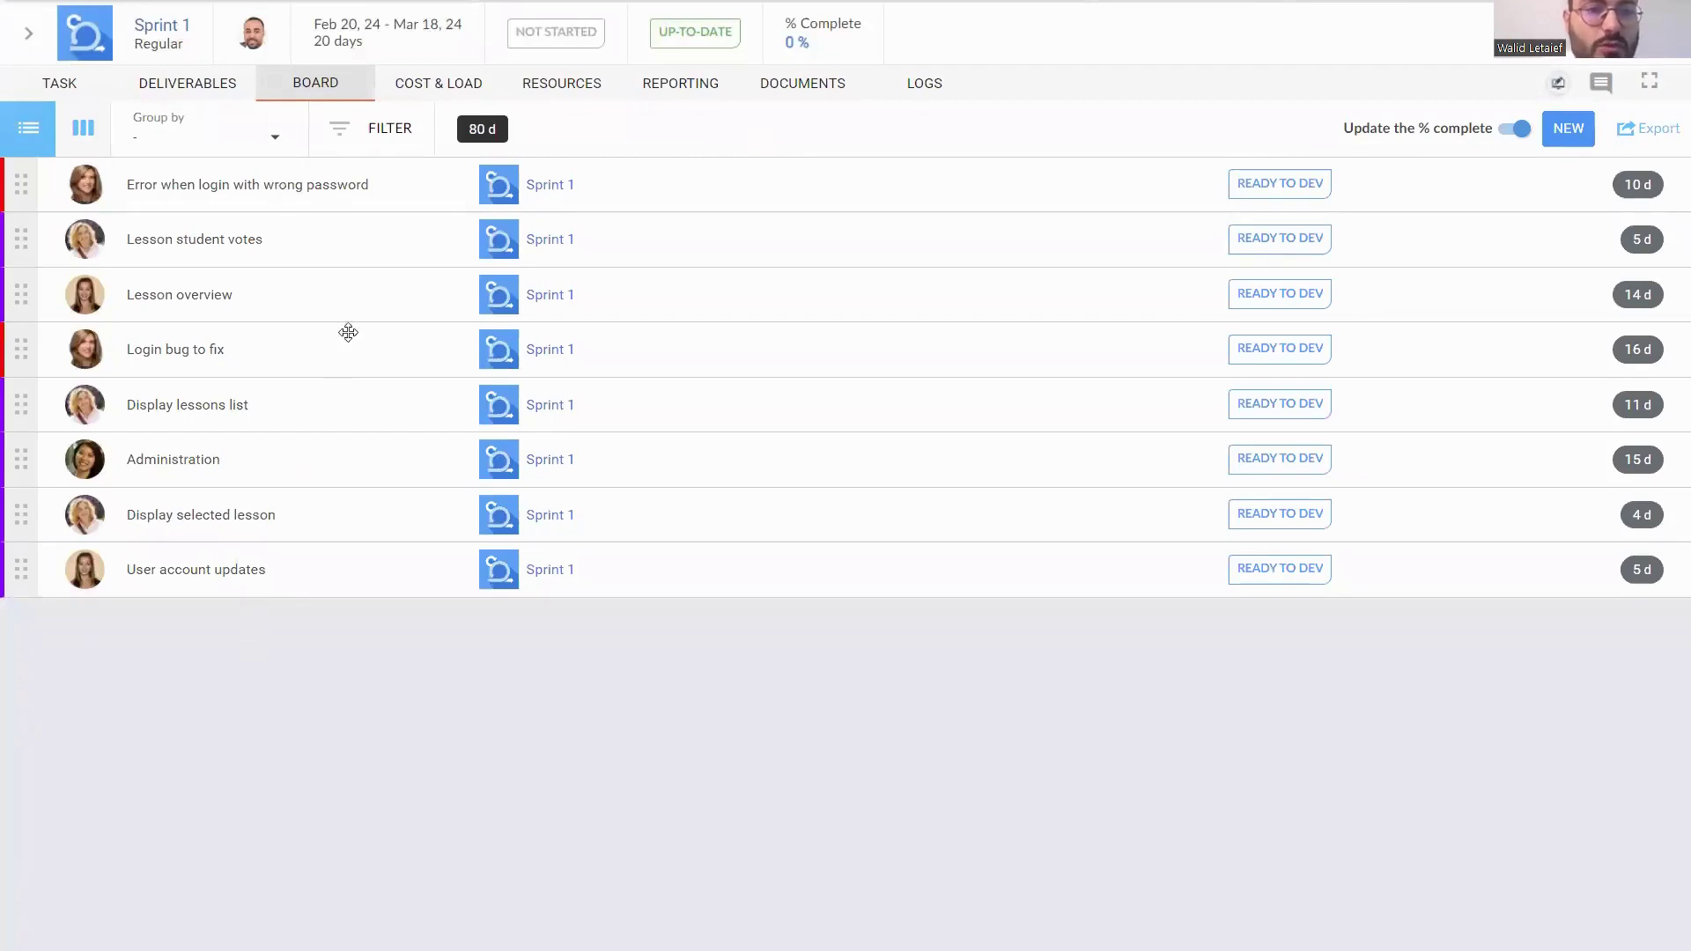
click(95, 136)
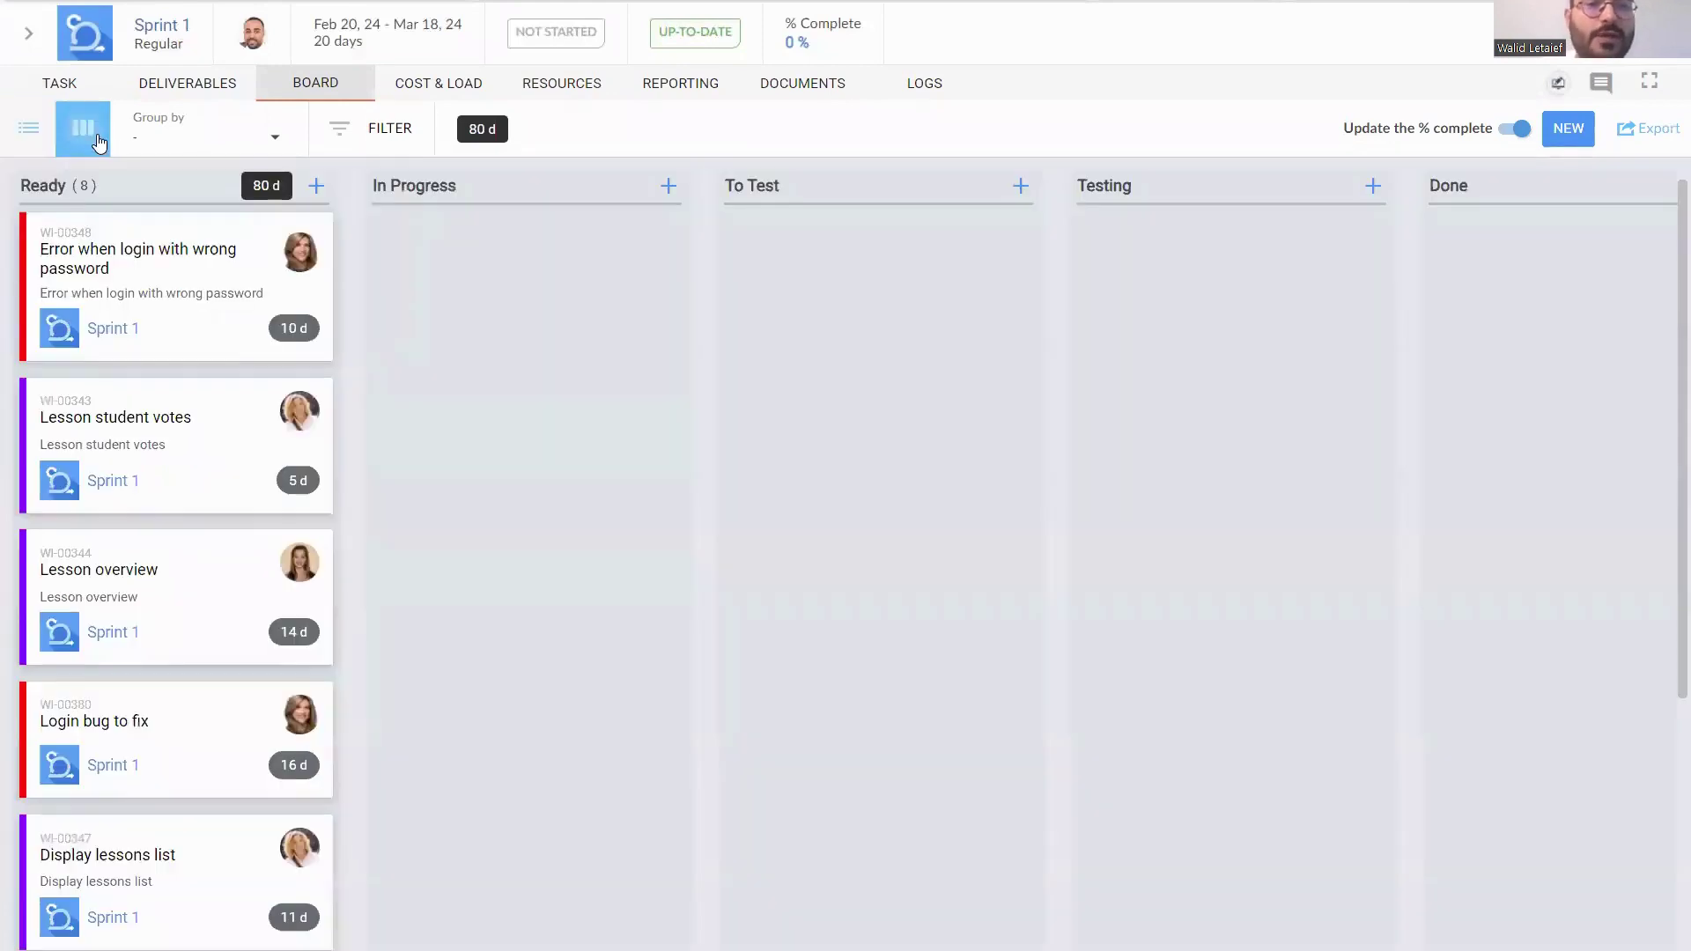
Move the wrong-password login error and Lesson student votes through In Progress to To Test, and Lesson overview to In Progress.
drag(239, 267, 423, 326)
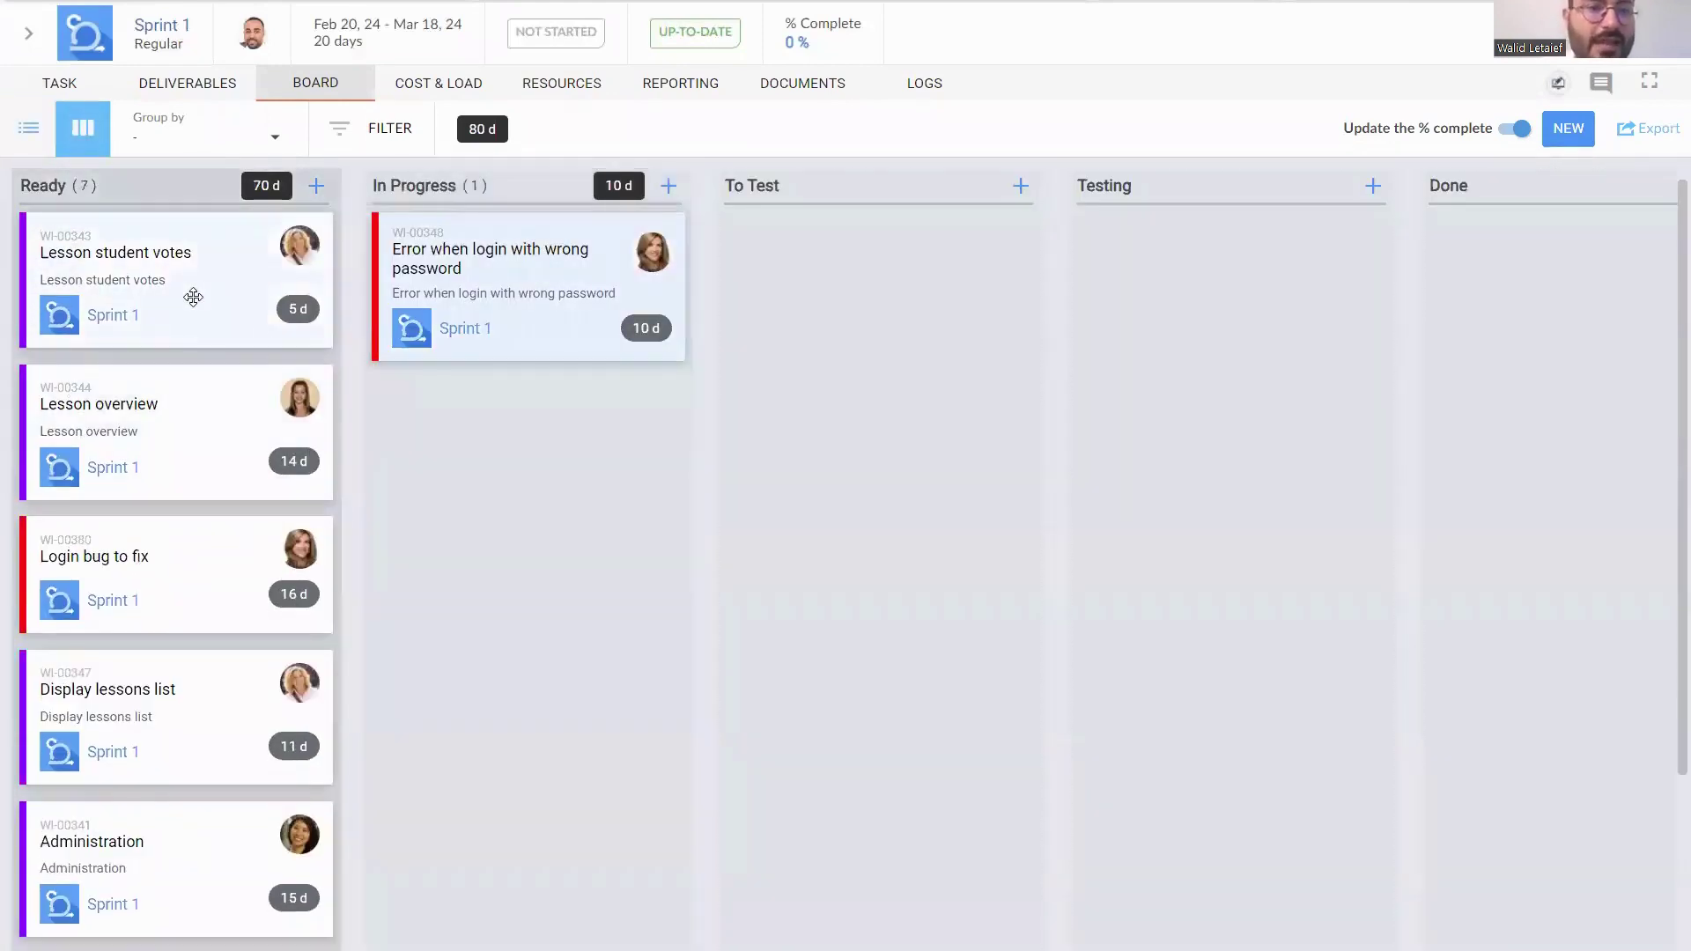
drag(188, 294, 511, 458)
drag(245, 269, 489, 532)
drag(544, 276, 828, 317)
drag(771, 412, 868, 440)
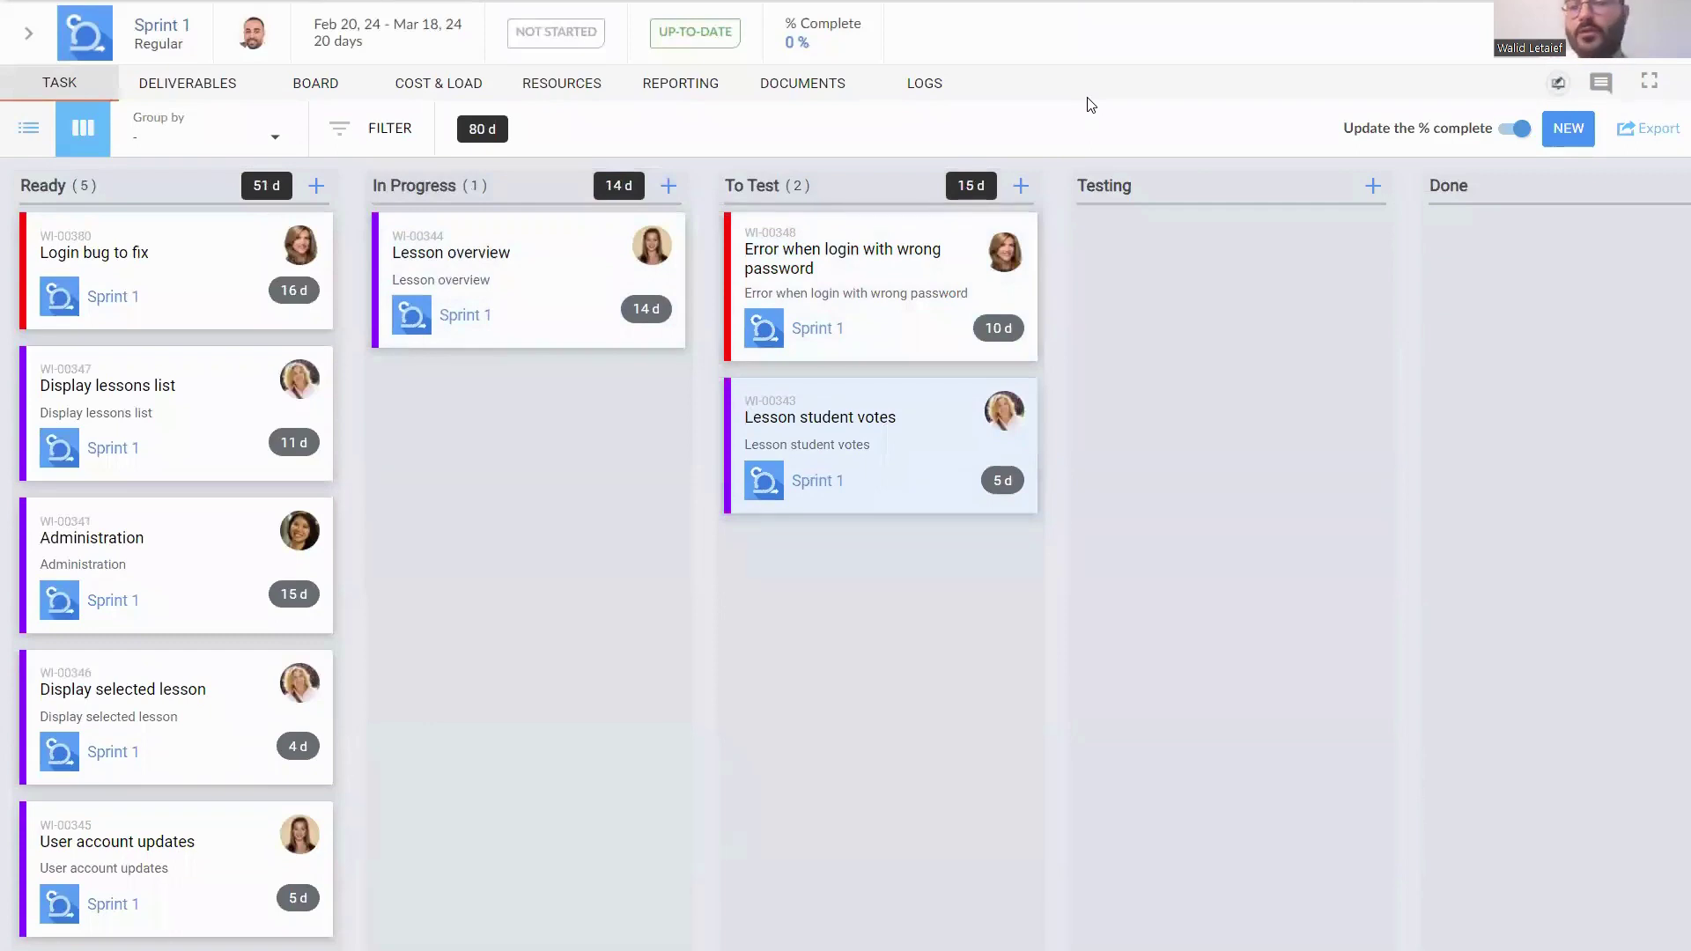
Return to the Intranet Mobile app project's board through the project navigation tree and collapse the tree.
click(25, 36)
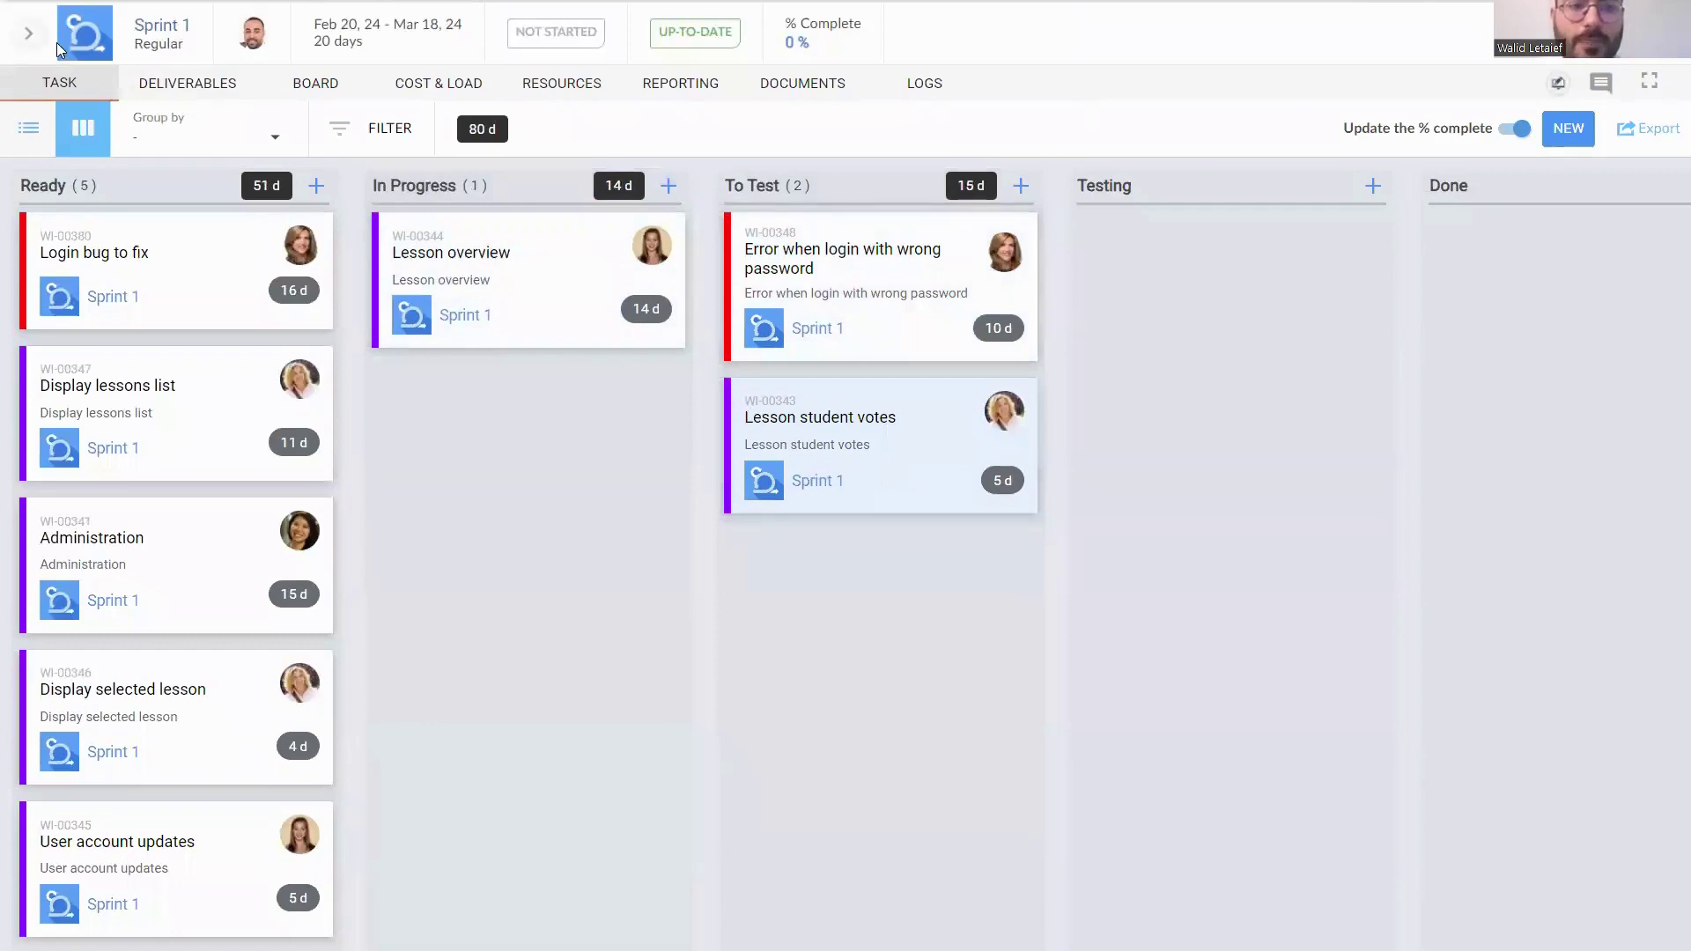
click(72, 53)
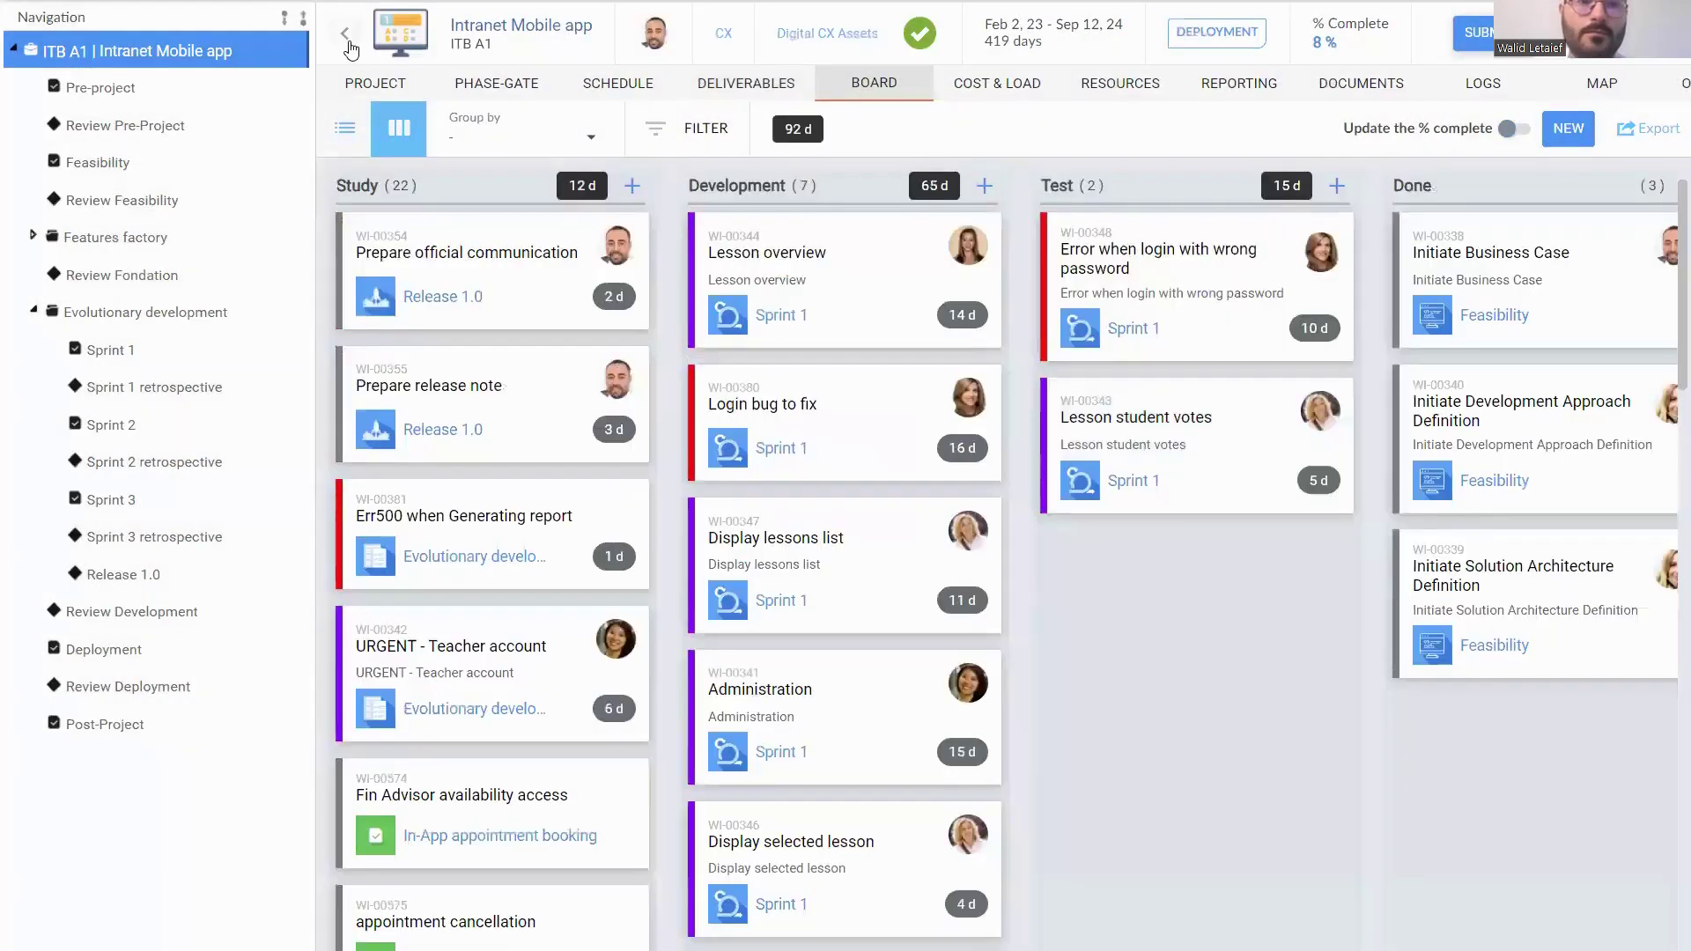
click(346, 35)
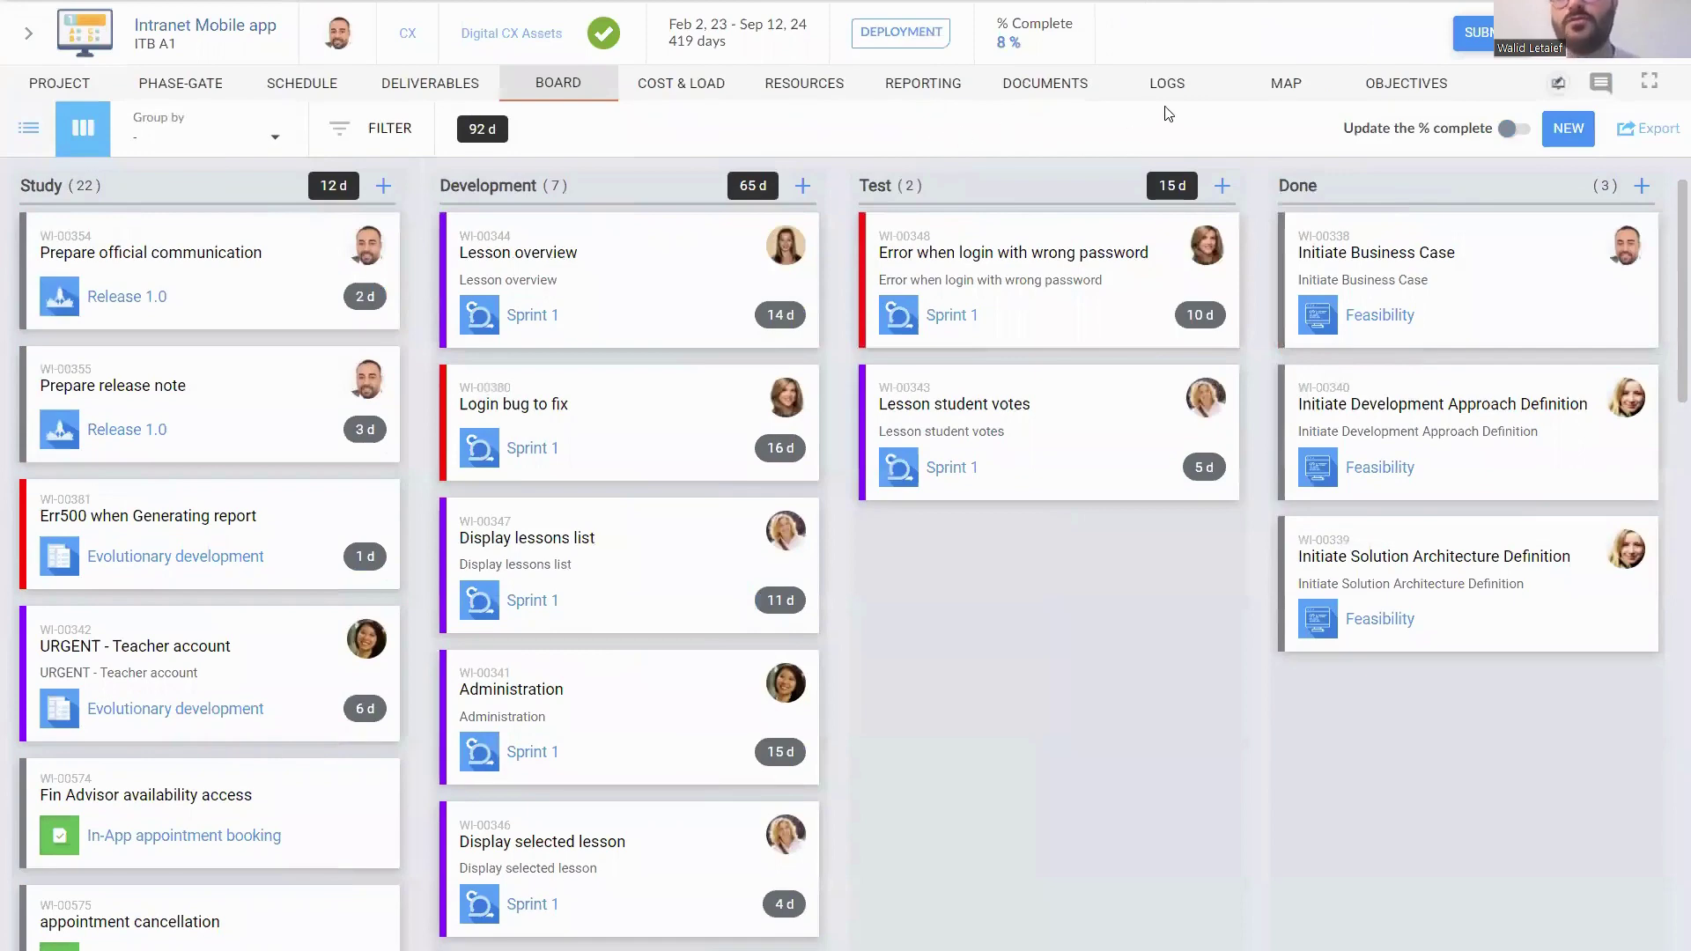
Open the Deployment task's risk log and fill its risk register automatically with the suggestion option.
click(39, 44)
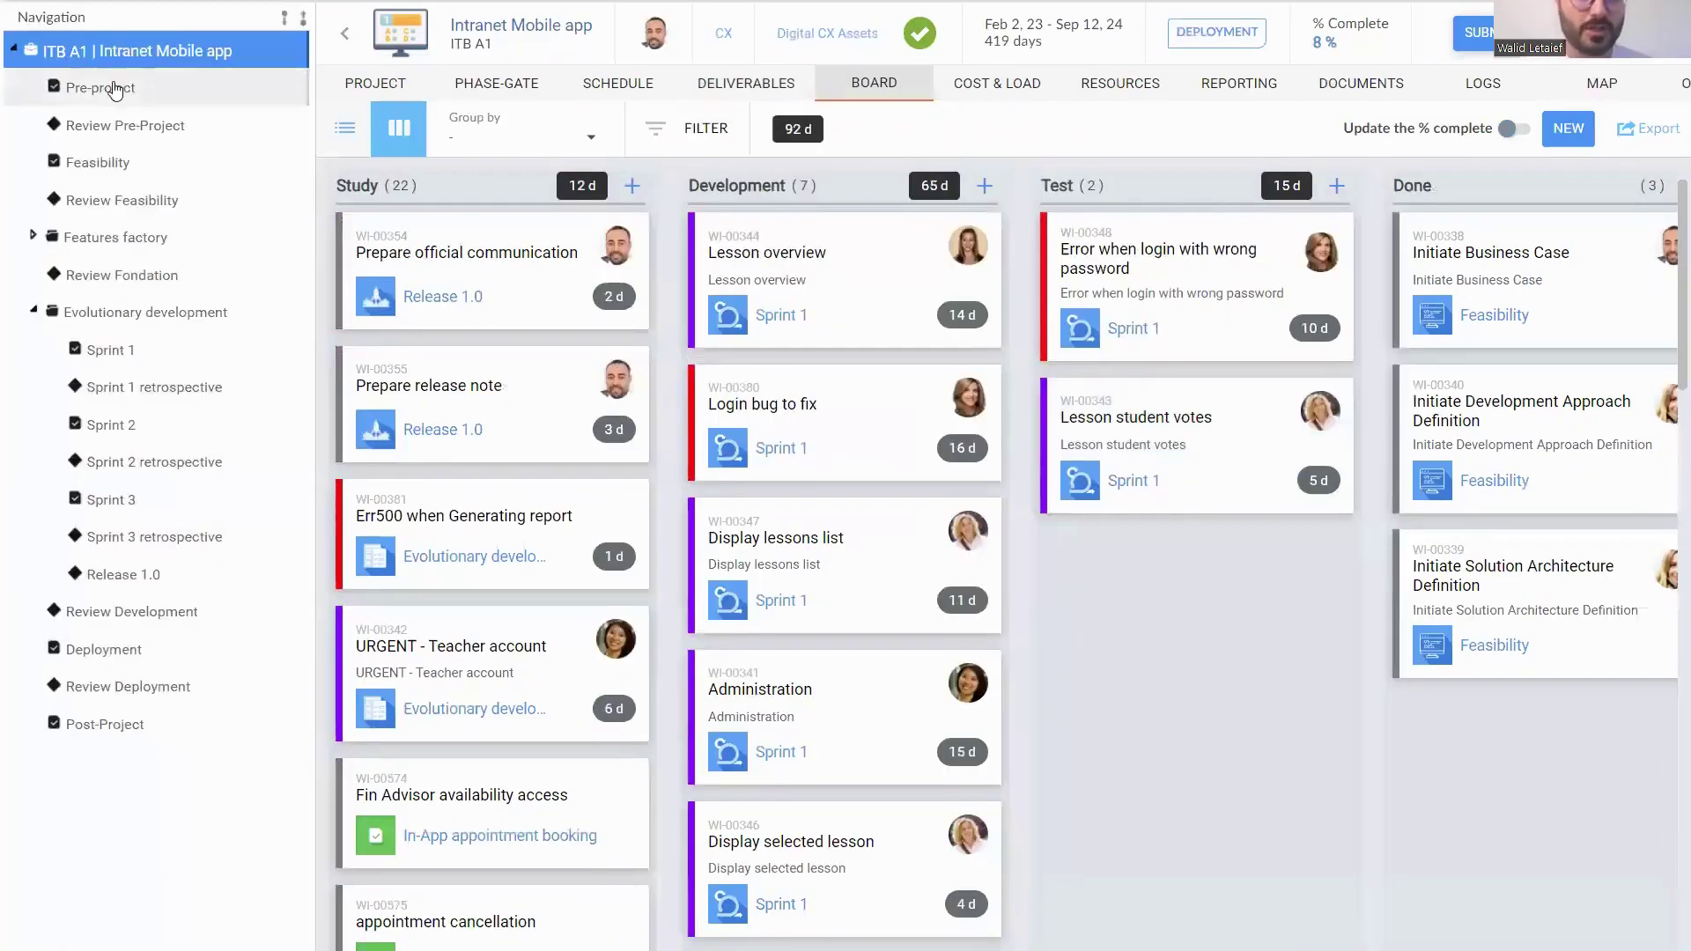
click(167, 649)
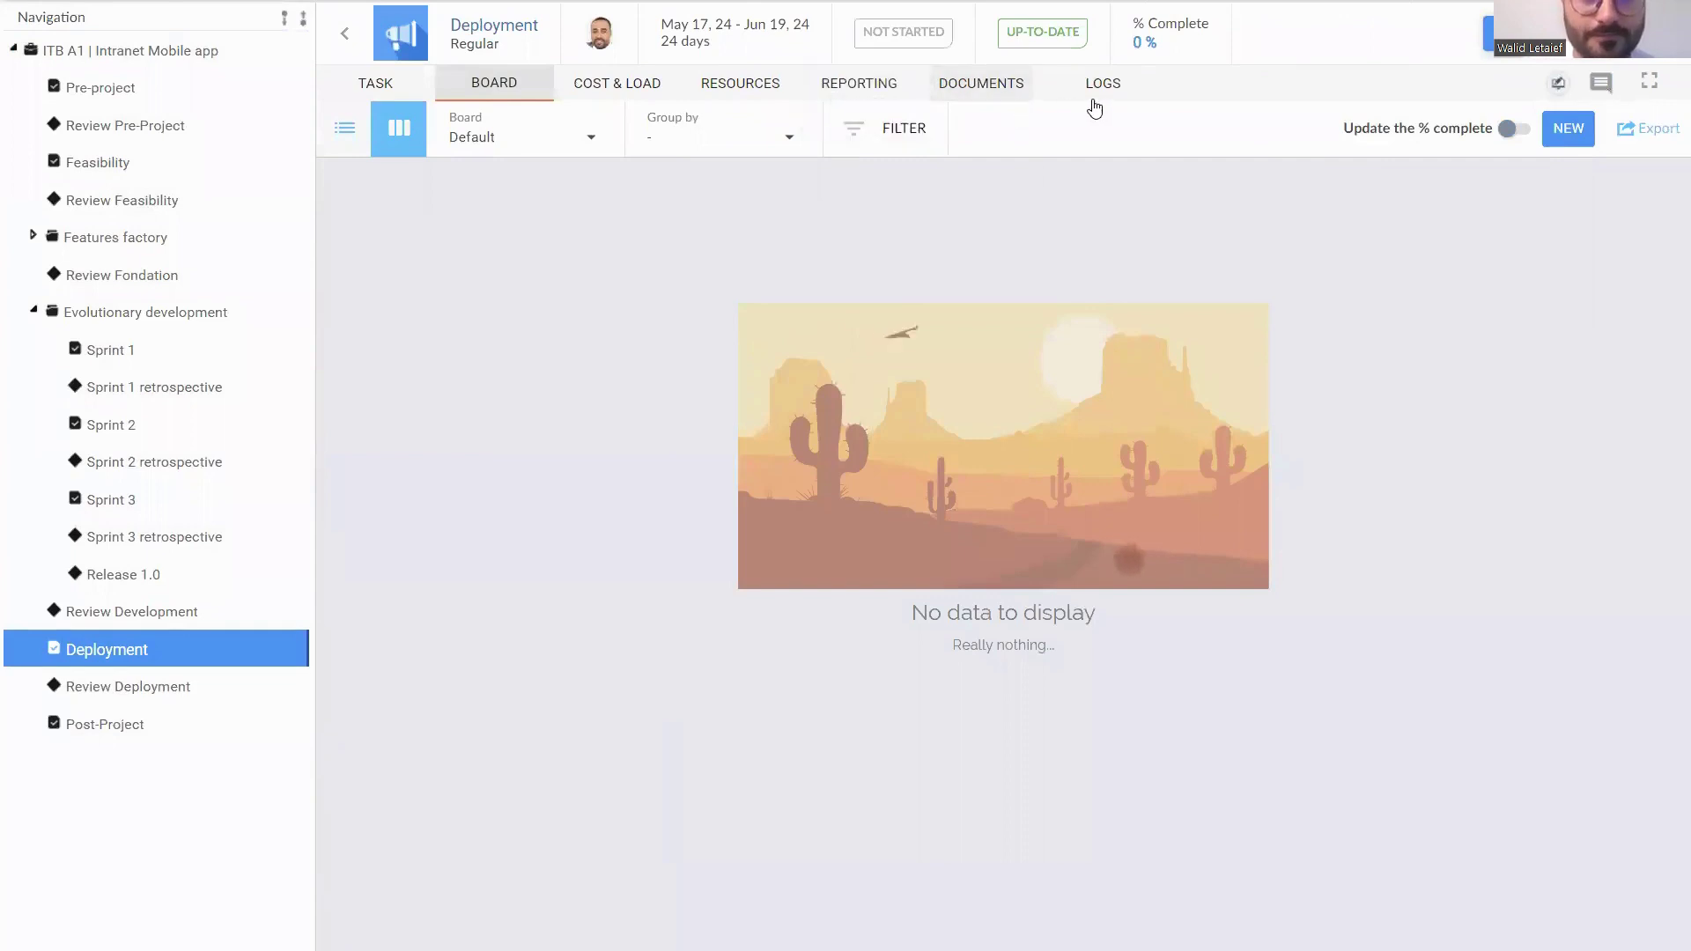
mouse_move(1099, 97)
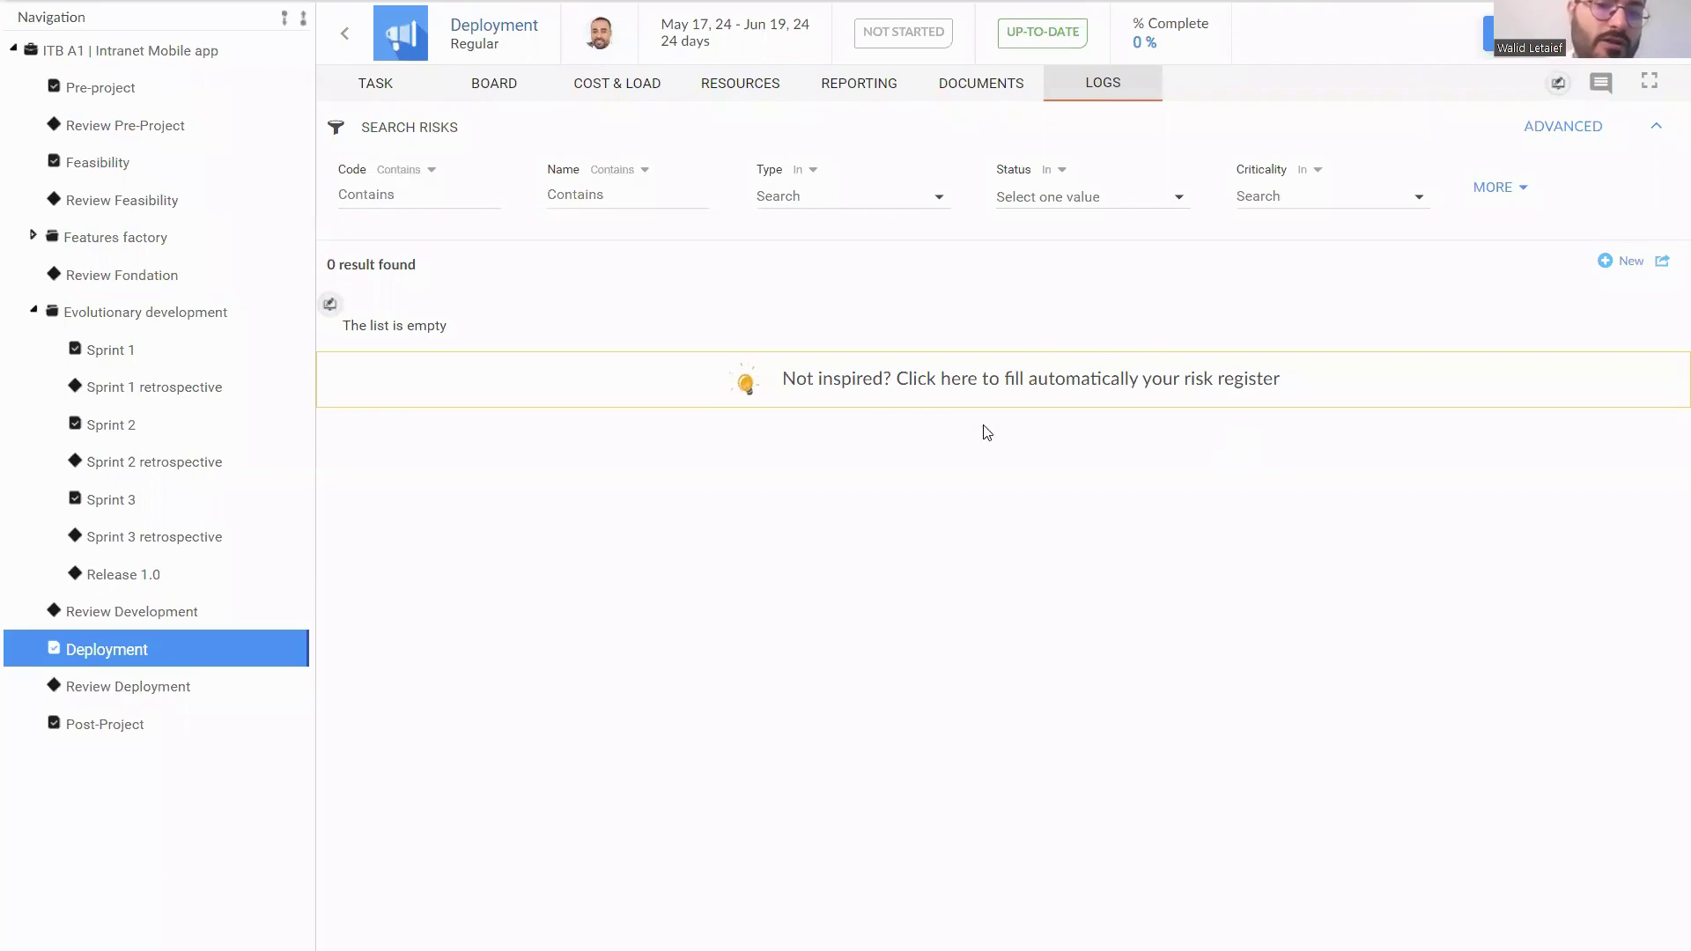
click(1027, 398)
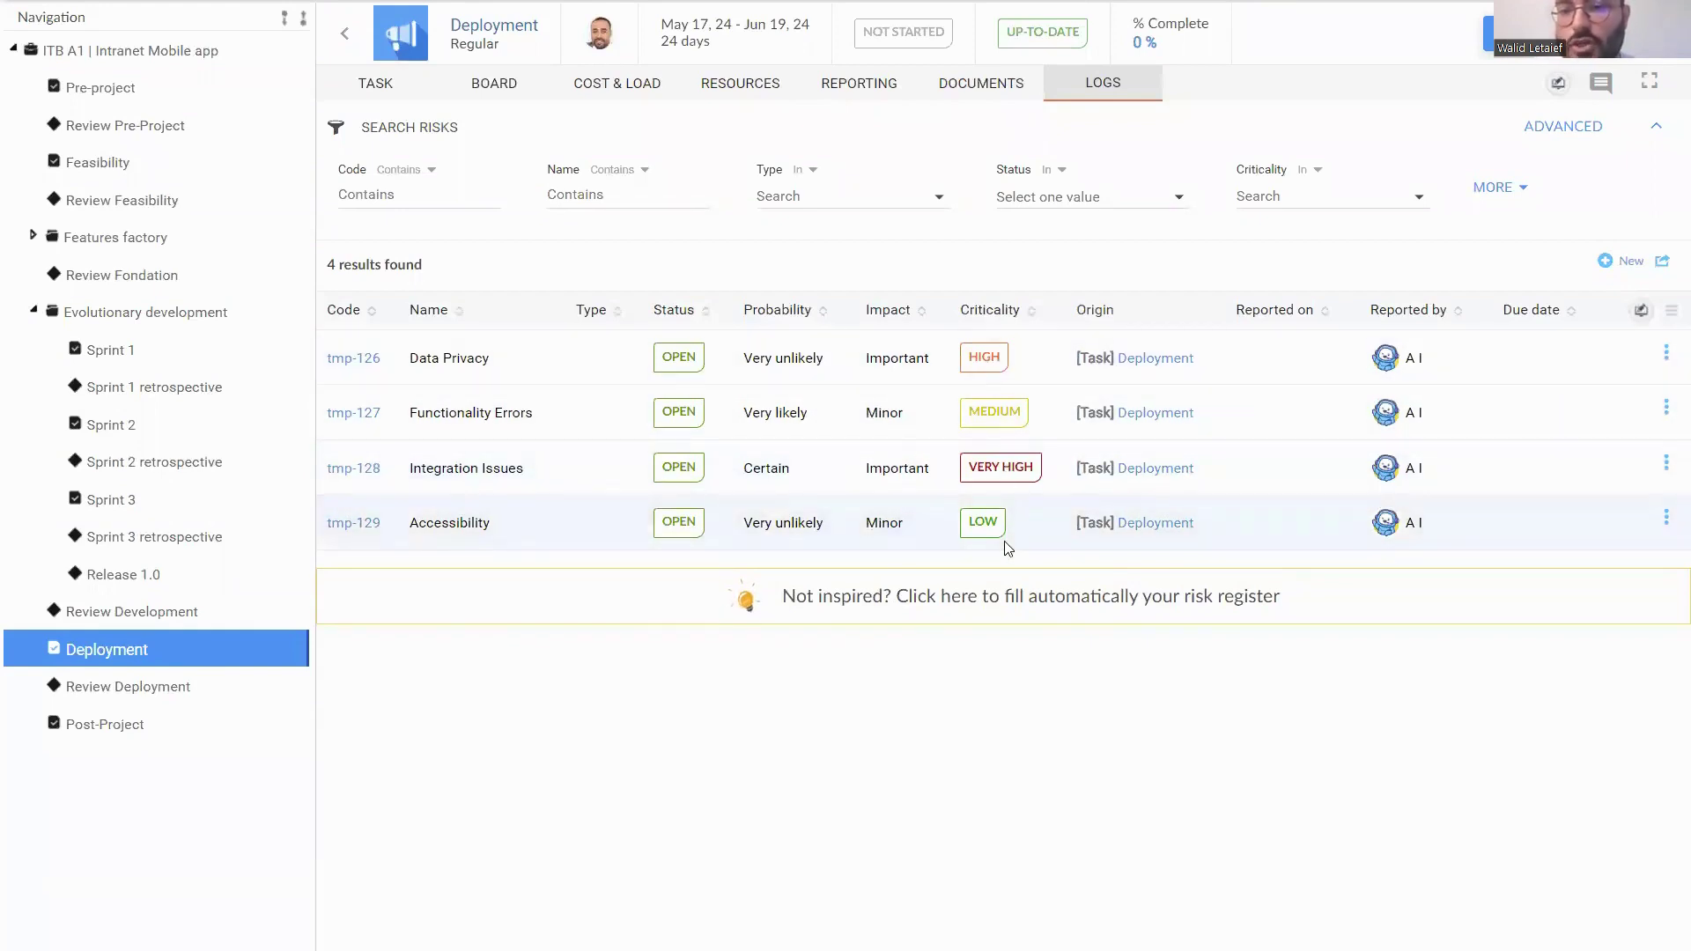
Open the Data Privacy risk's details and examine its action plan.
click(360, 368)
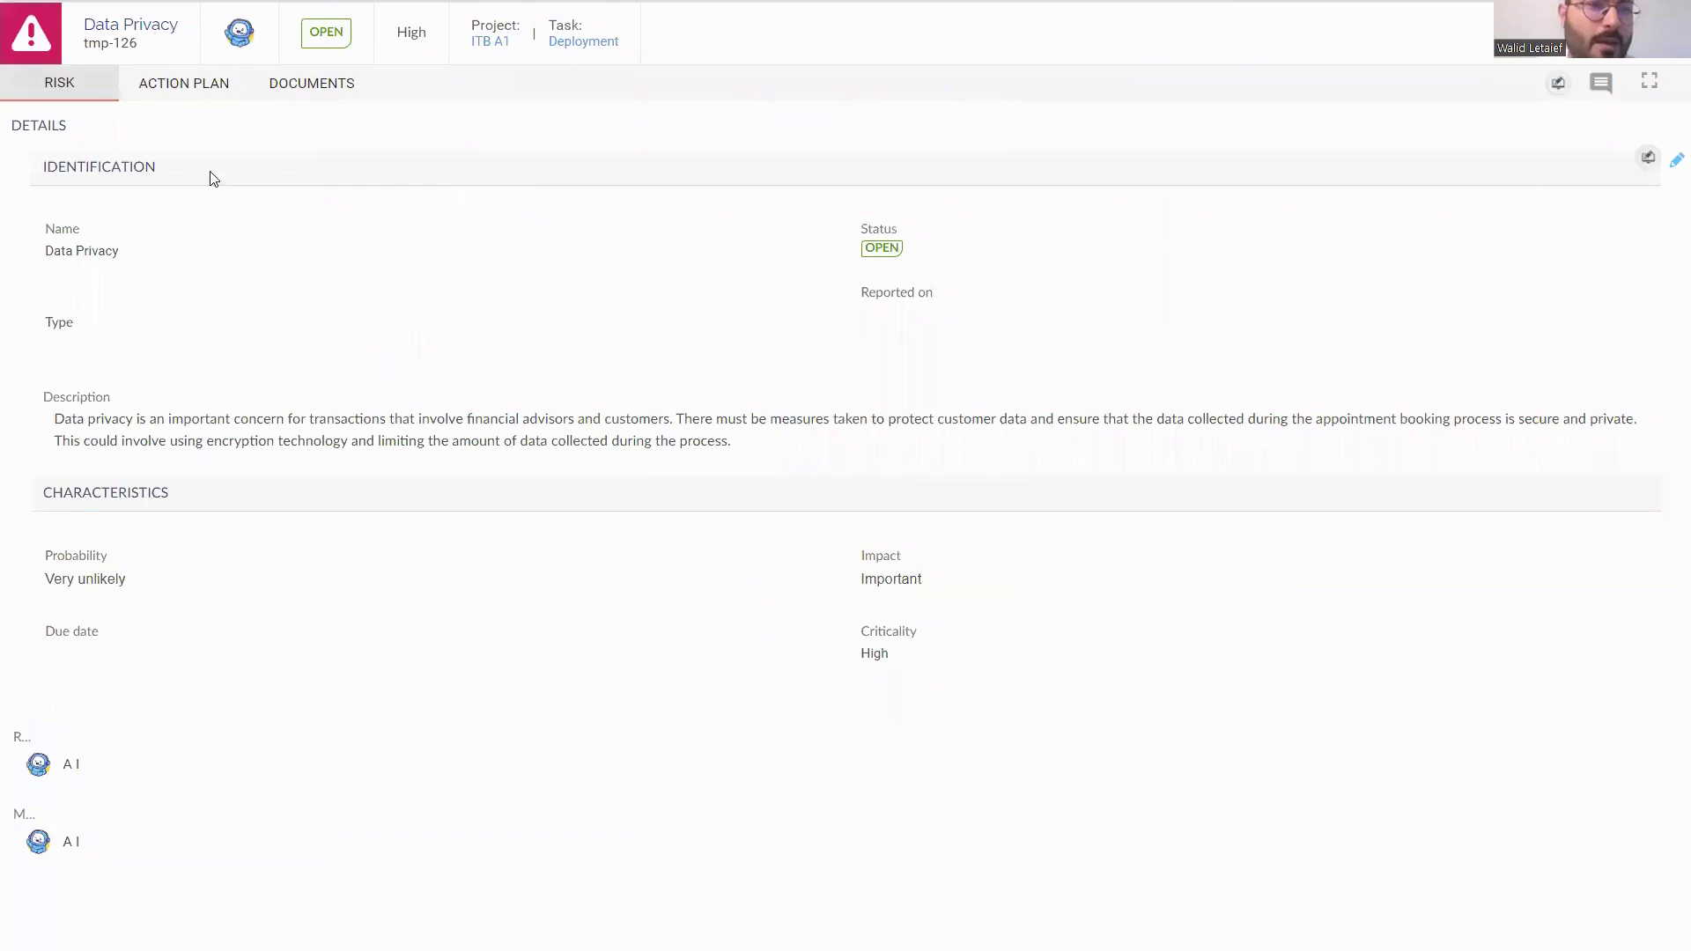
click(185, 88)
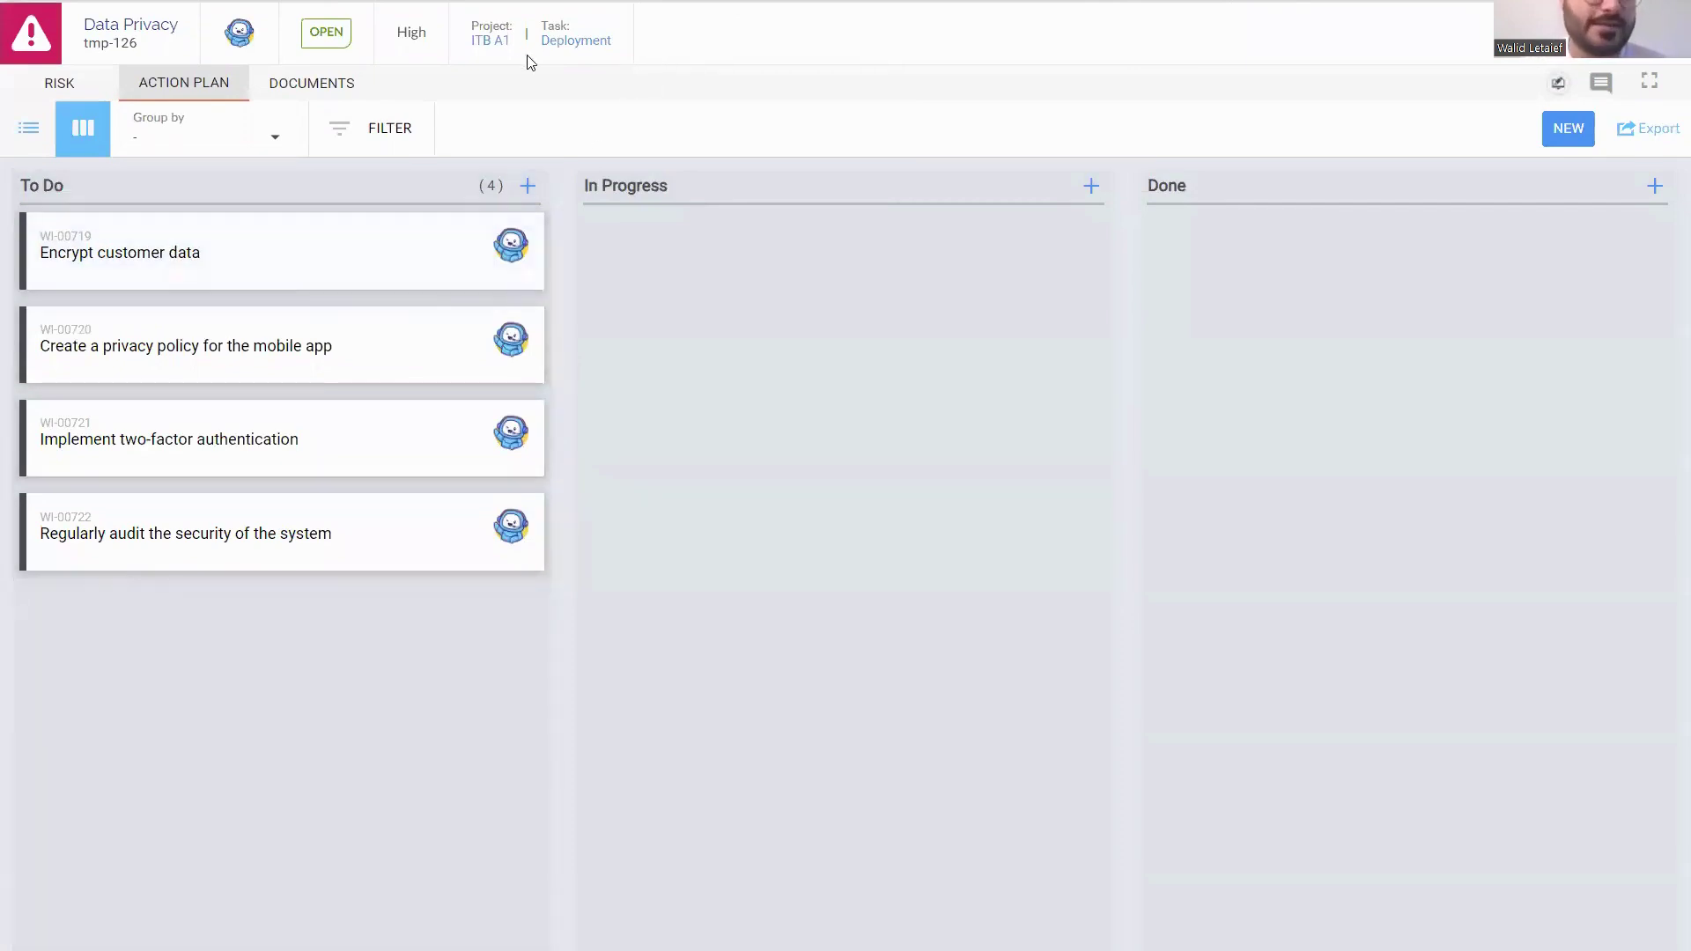
Return to the Intranet Mobile app project, collapse its navigation tree and open its list of flash reports.
click(495, 42)
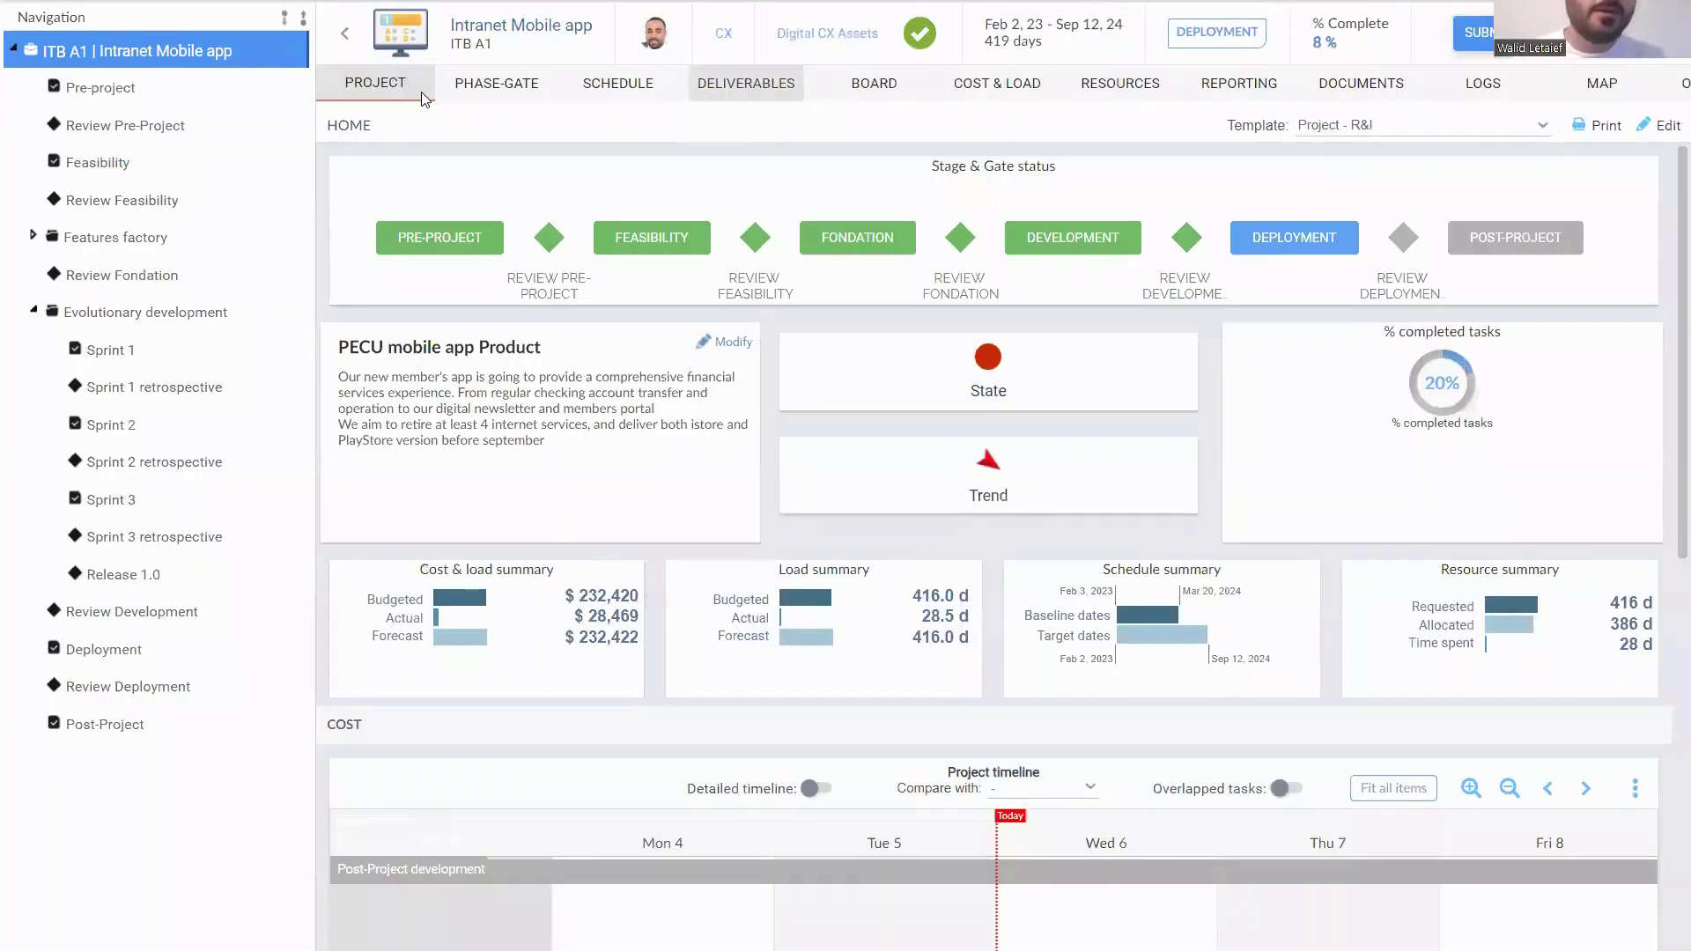
click(344, 33)
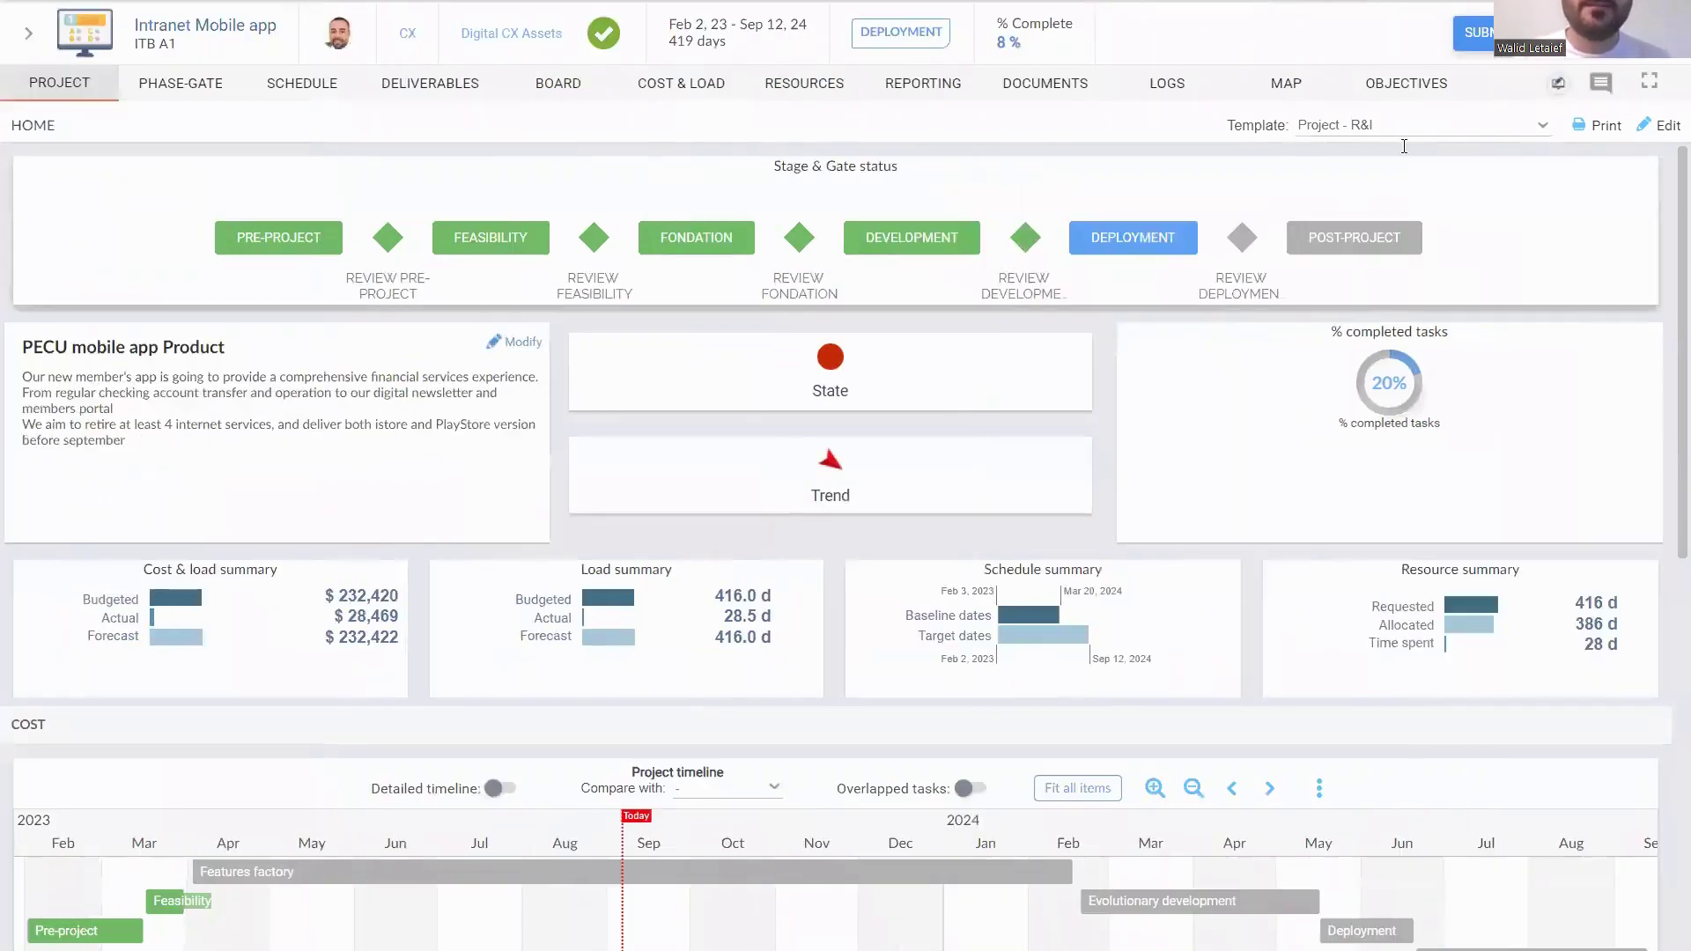
click(943, 101)
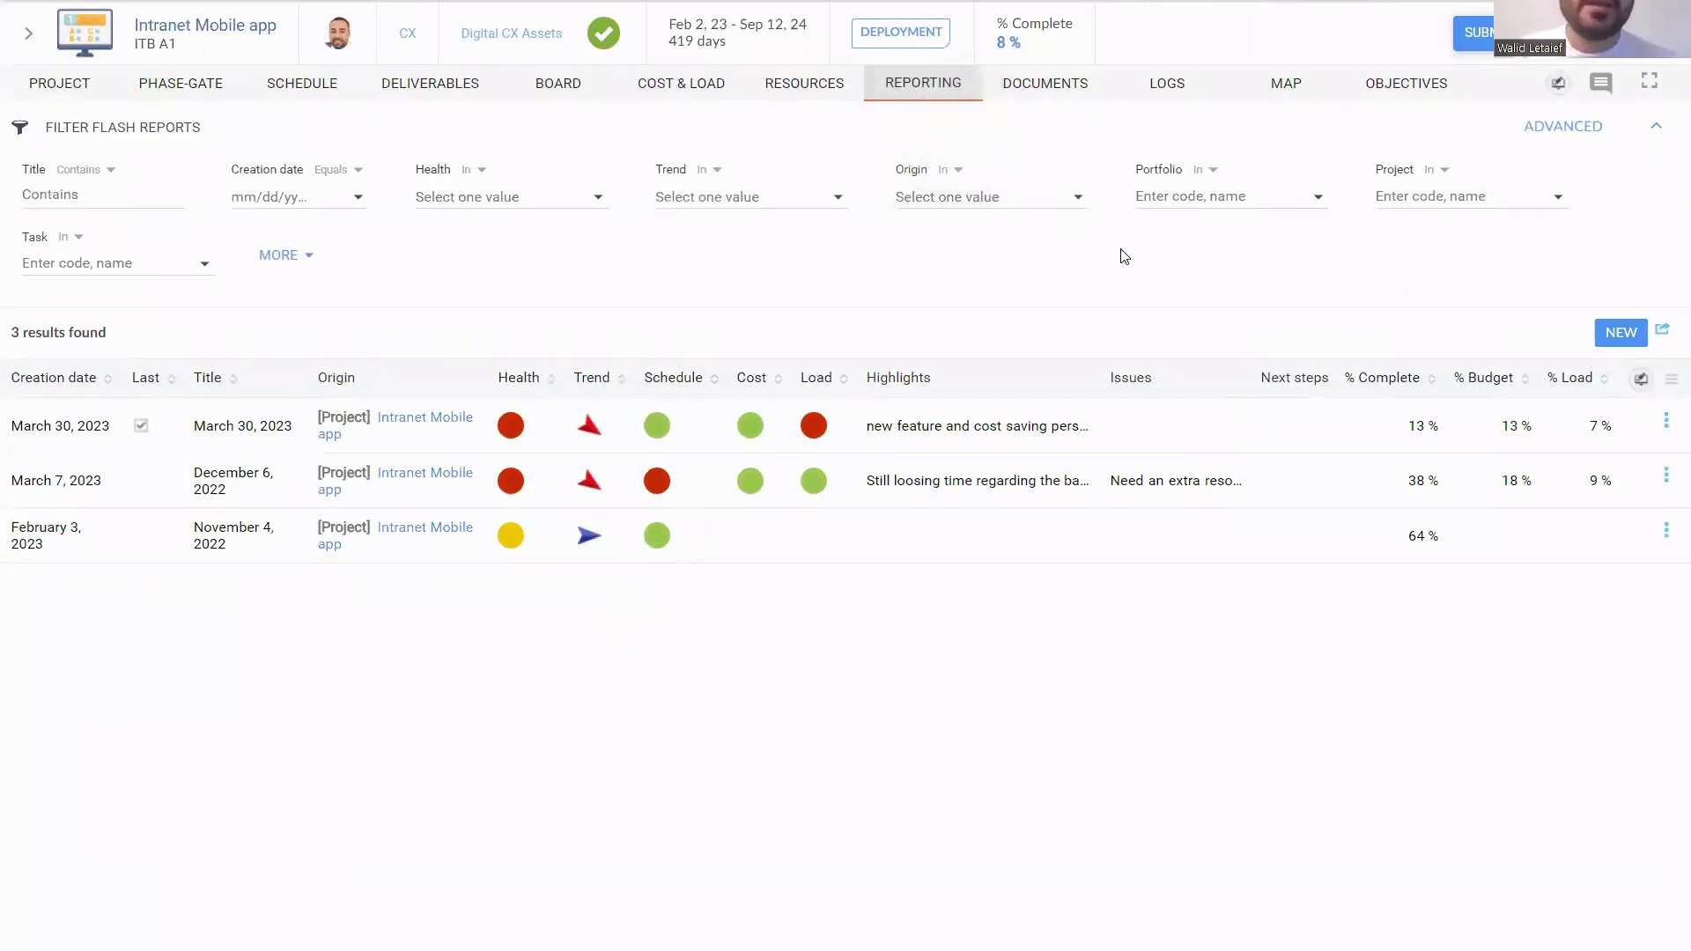
Start a new flash report with the summary "Added mitigation action to the project plan and exciting new feature to my product".
click(1622, 341)
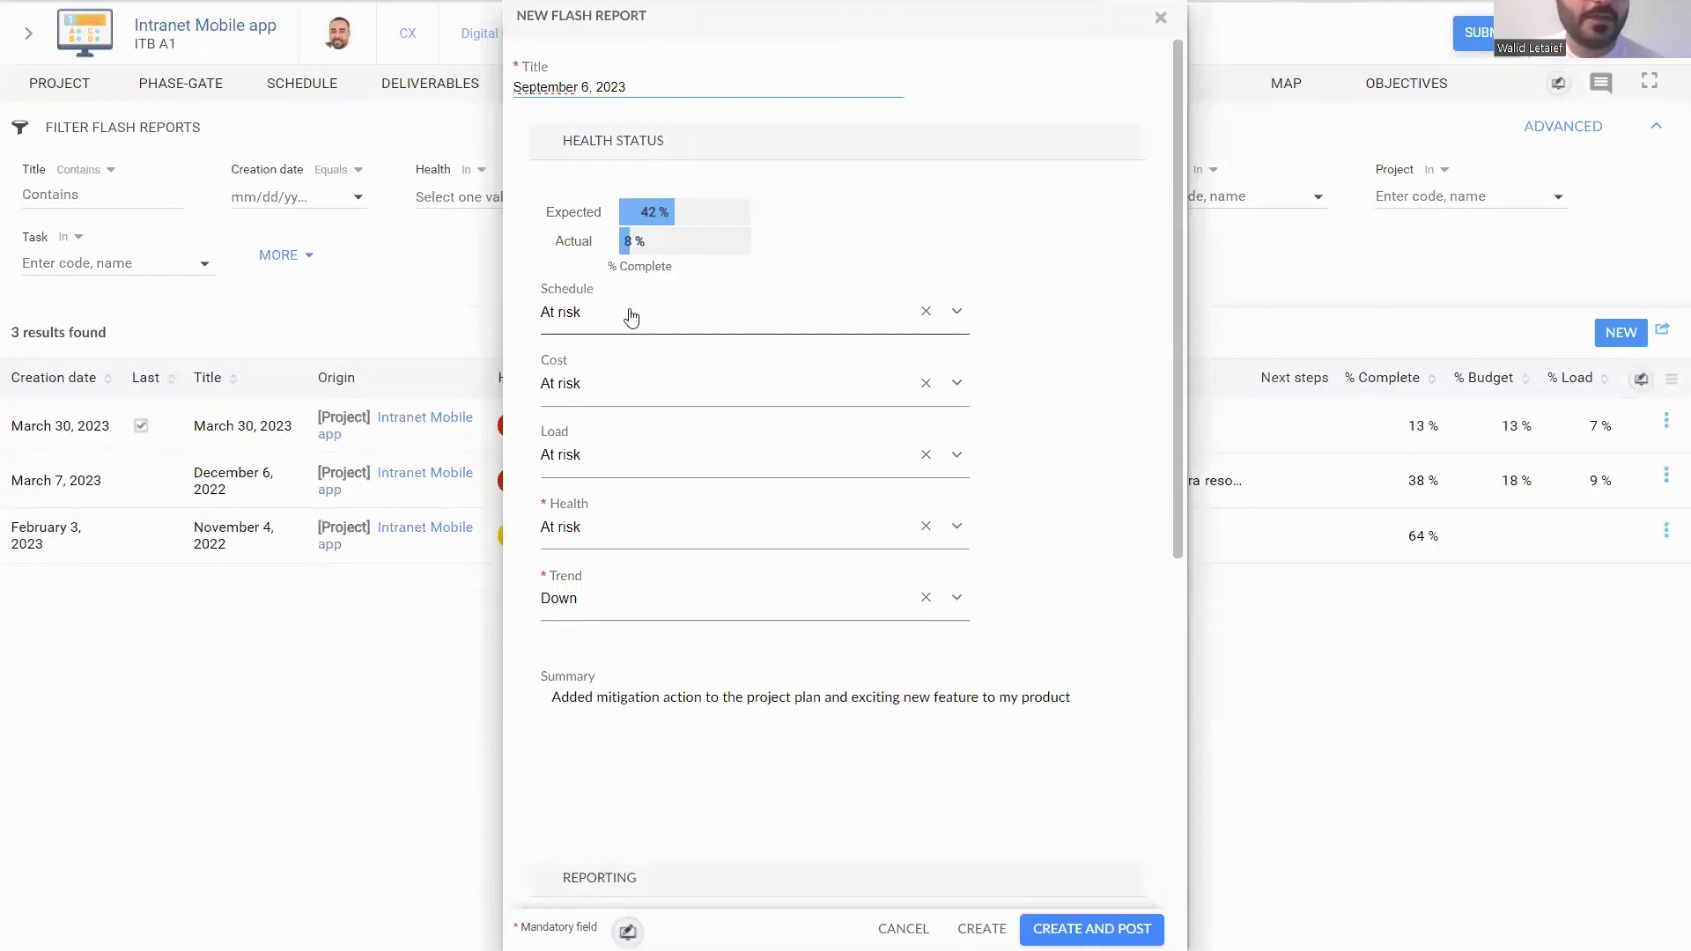
scroll(1082, 428, down, 3)
scroll(1082, 418, down, 1)
click(1076, 410)
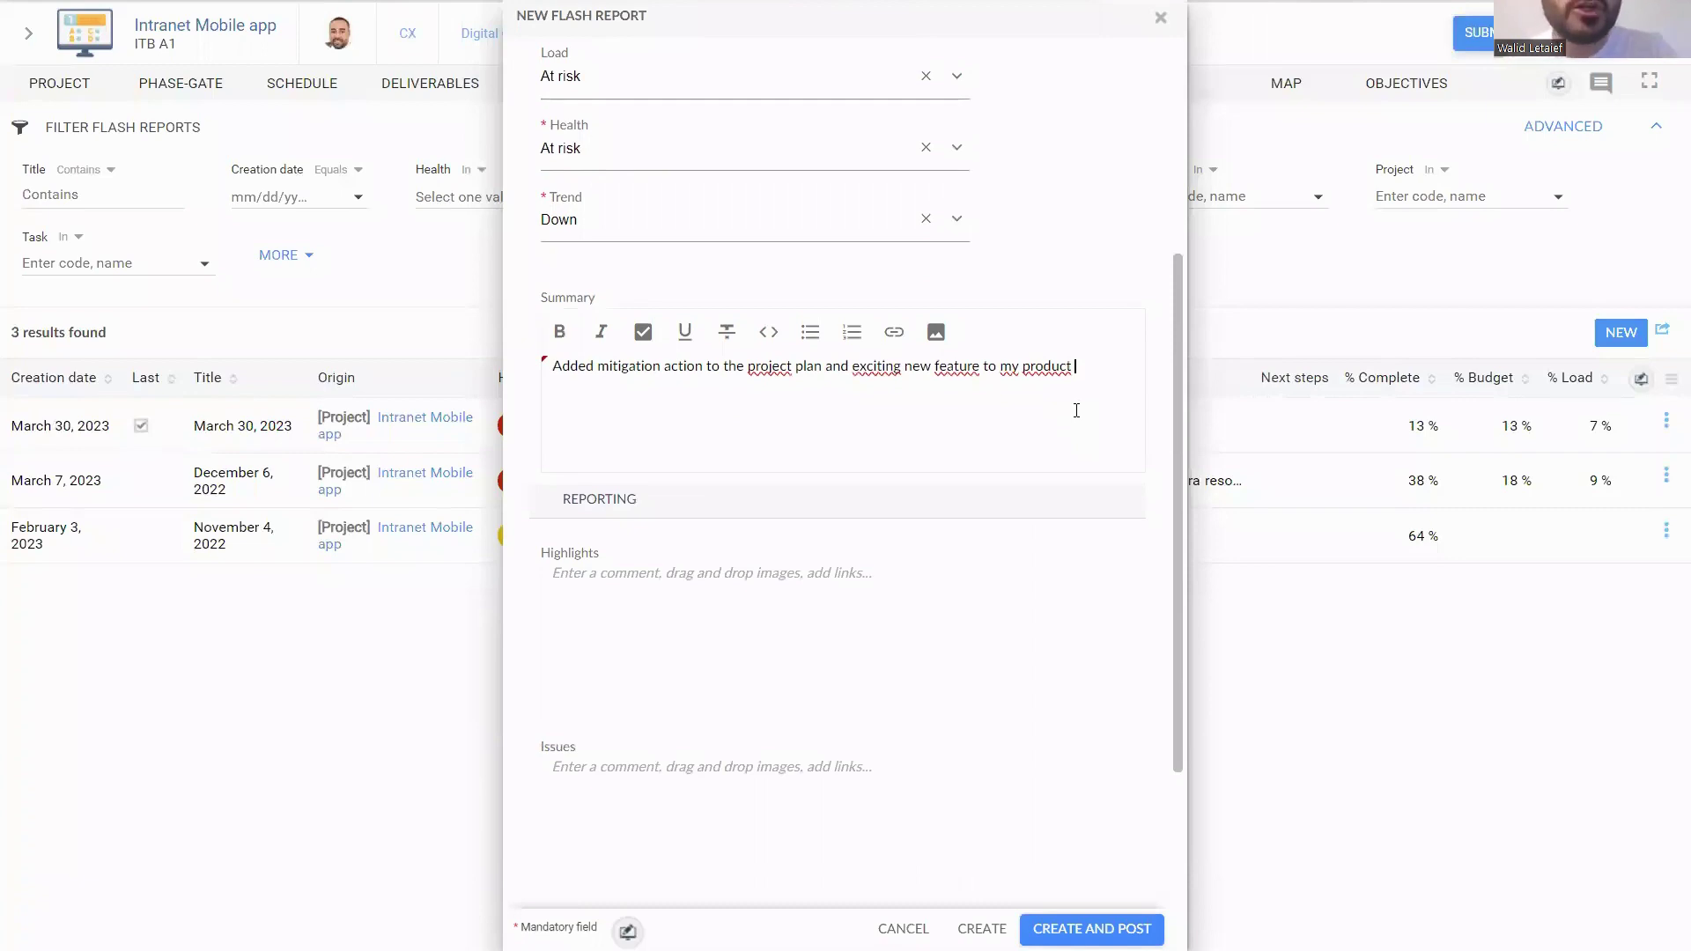
Enter "dsfgdfgdsfg" as the flash report's highlights, "dfgdsfgdsfg" as its issues and "dfgdfgdsfgsdfg" as its next steps.
scroll(890, 404, down, 3)
click(891, 403)
text(dsfgdfgdsfg)
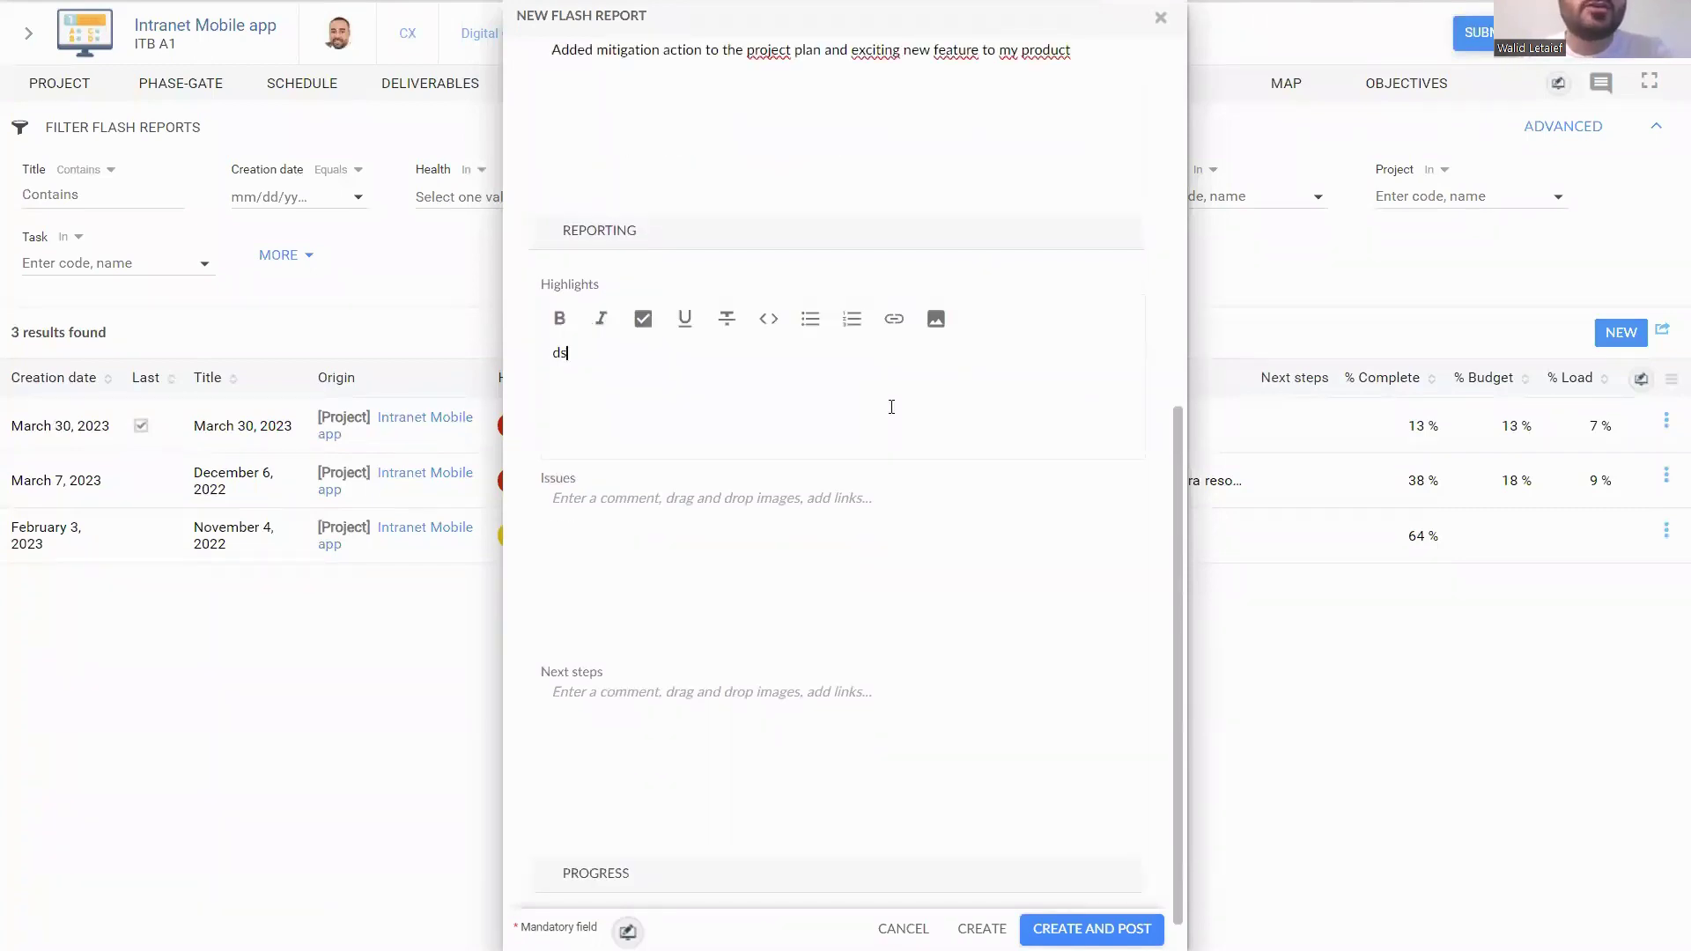
click(834, 568)
text(dfgdsfgdsfg)
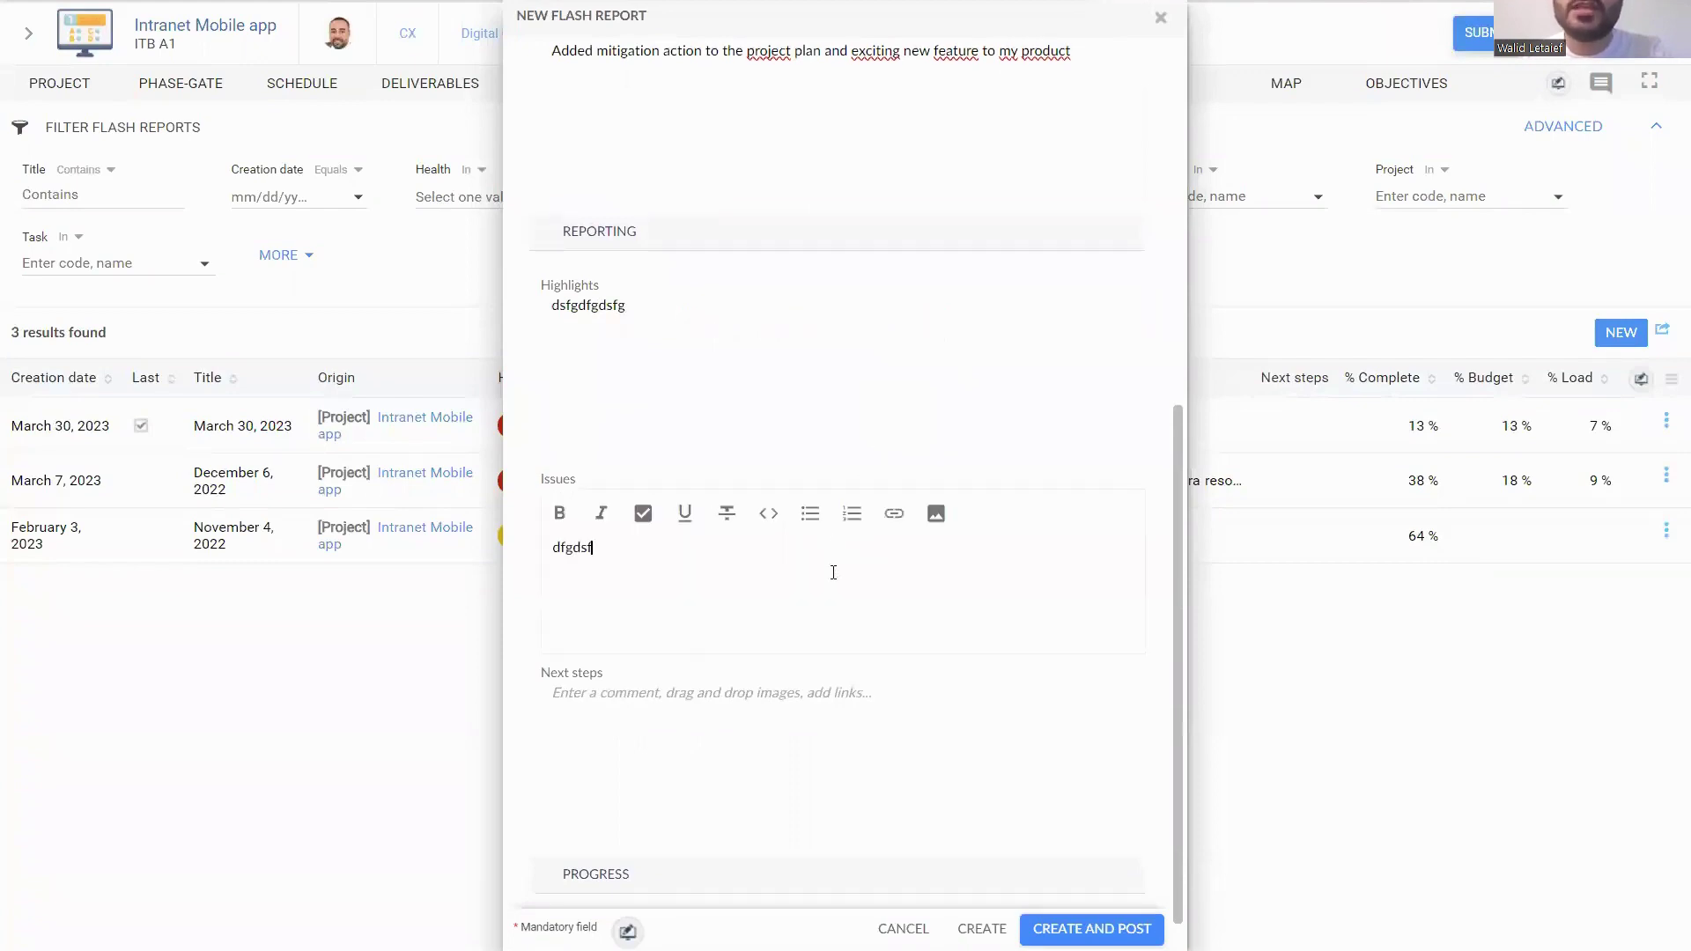
click(805, 723)
text(dfgdfgdsfgsdfg)
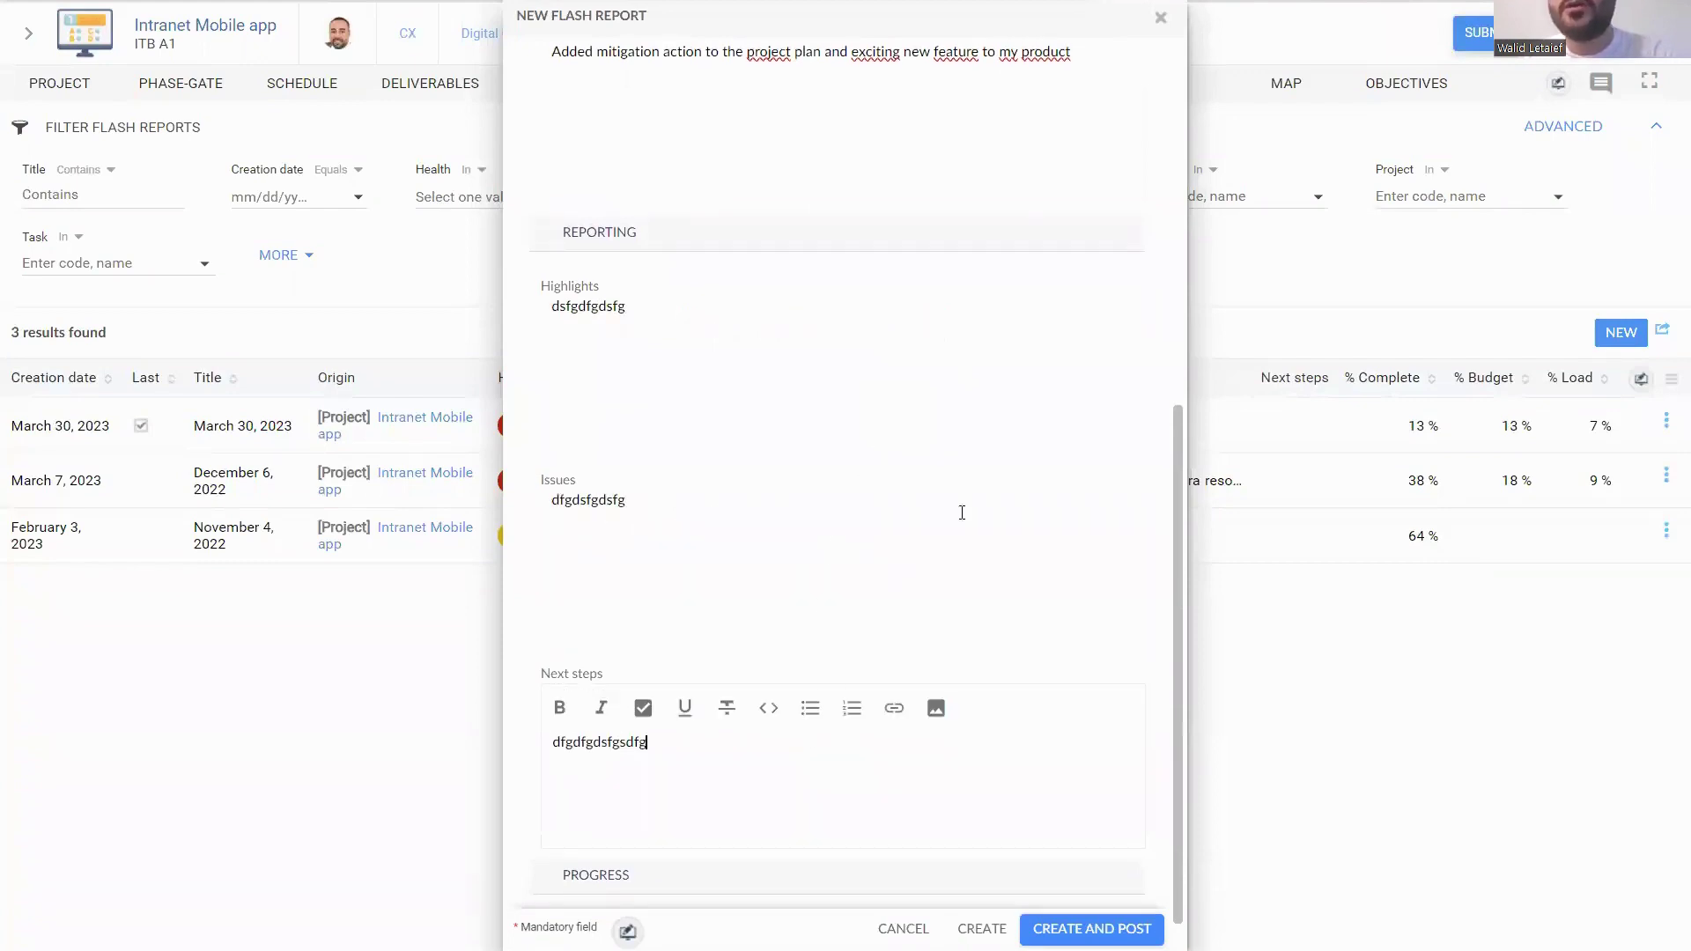
Review the flash report's progress figures for tasks, schedule, cost, load and resources, and create and post the report.
click(568, 871)
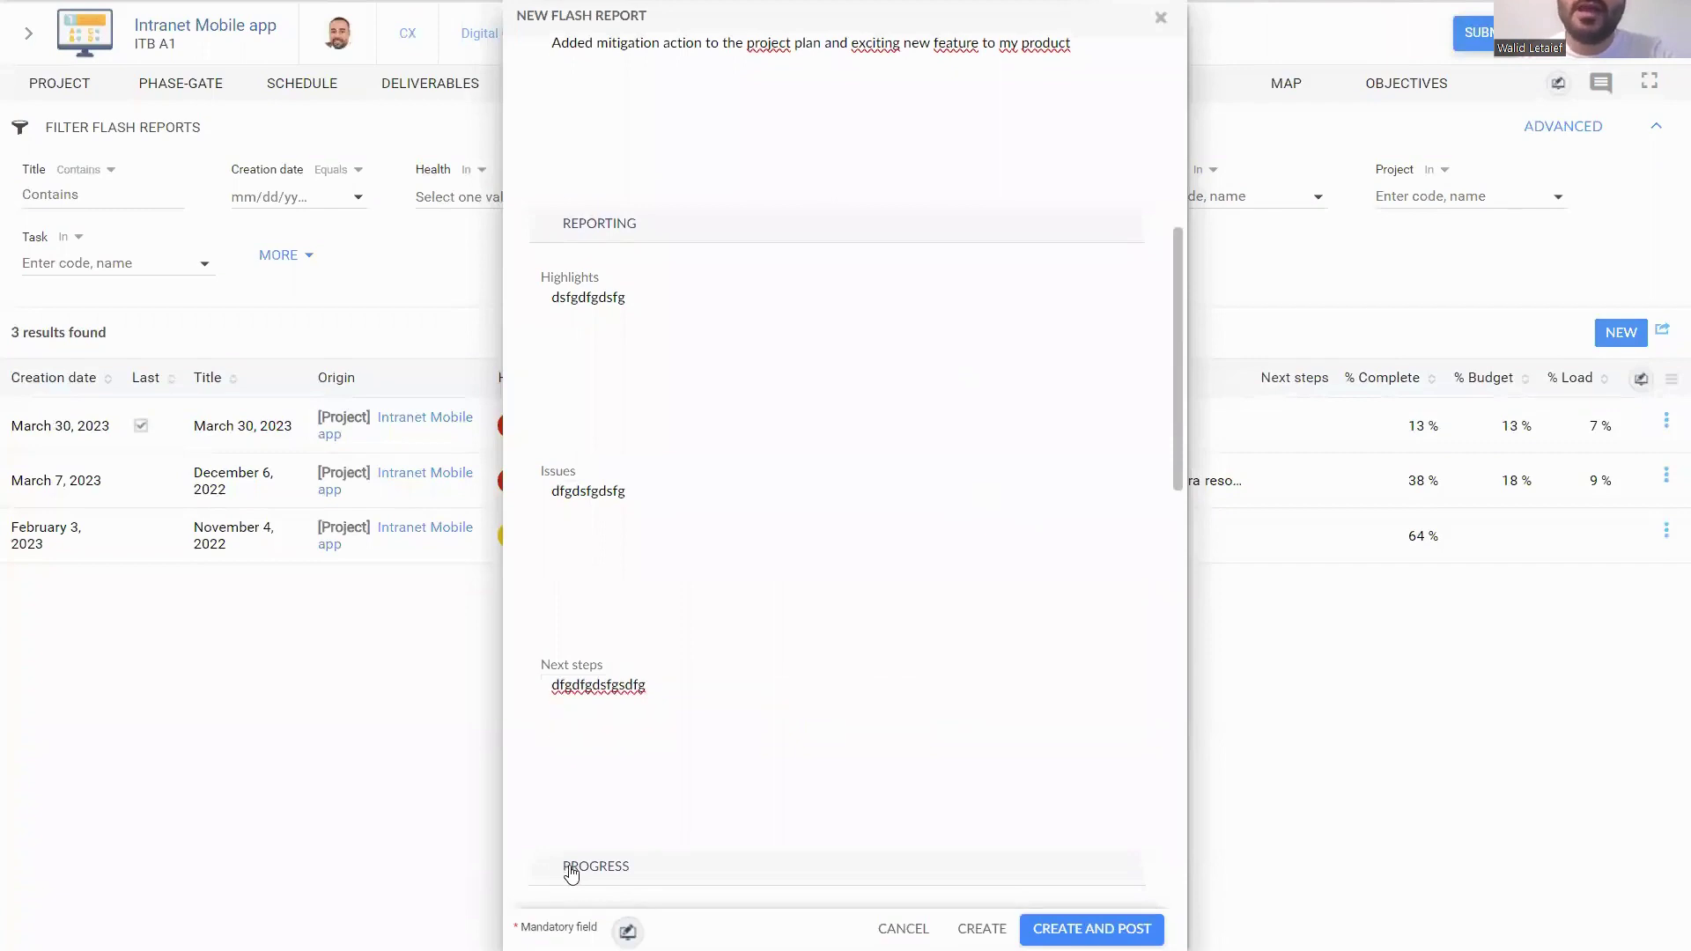
scroll(1107, 608, up, 10)
scroll(1107, 607, down, 10)
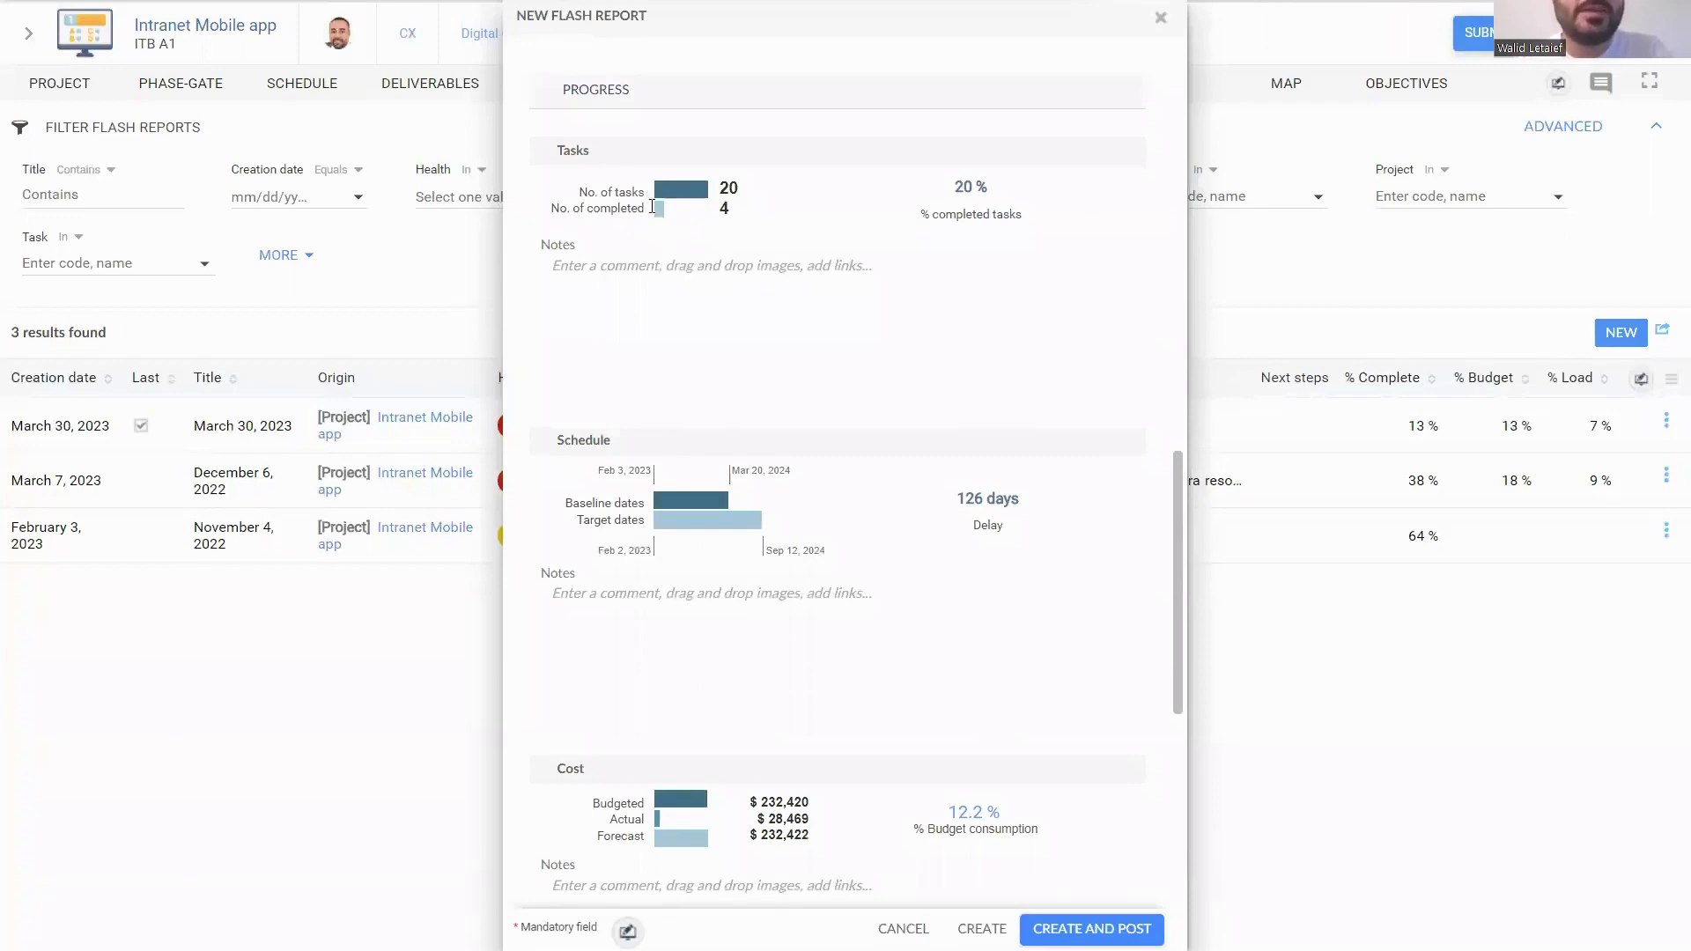
drag(1020, 502, 935, 509)
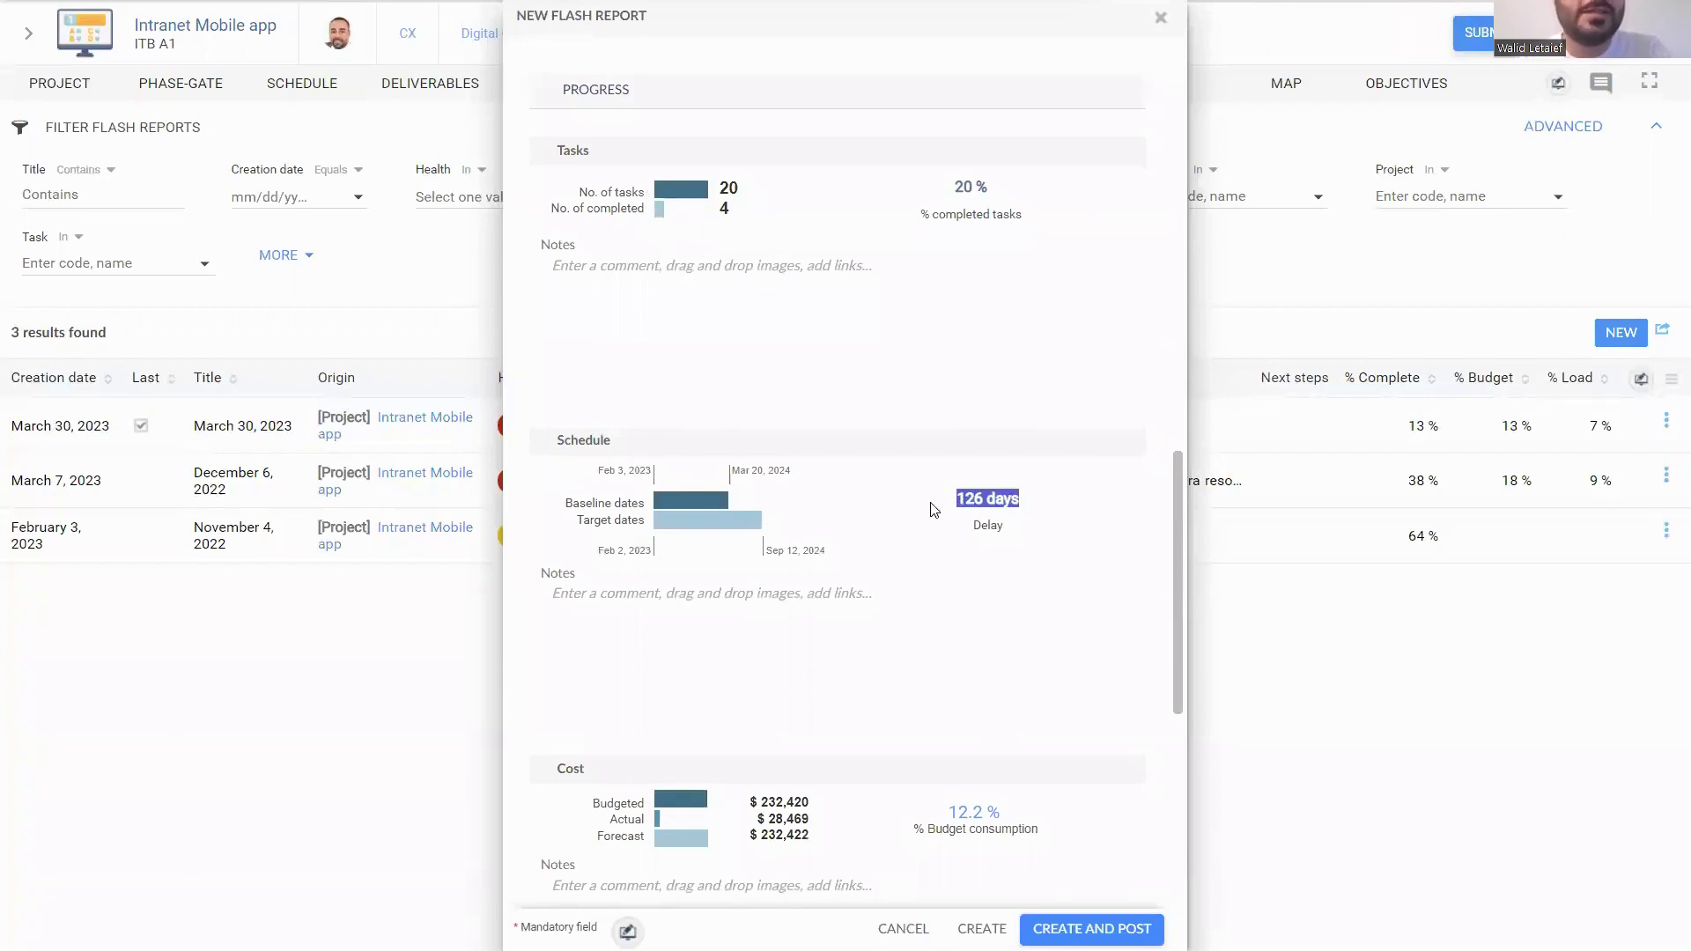
scroll(934, 507, down, 4)
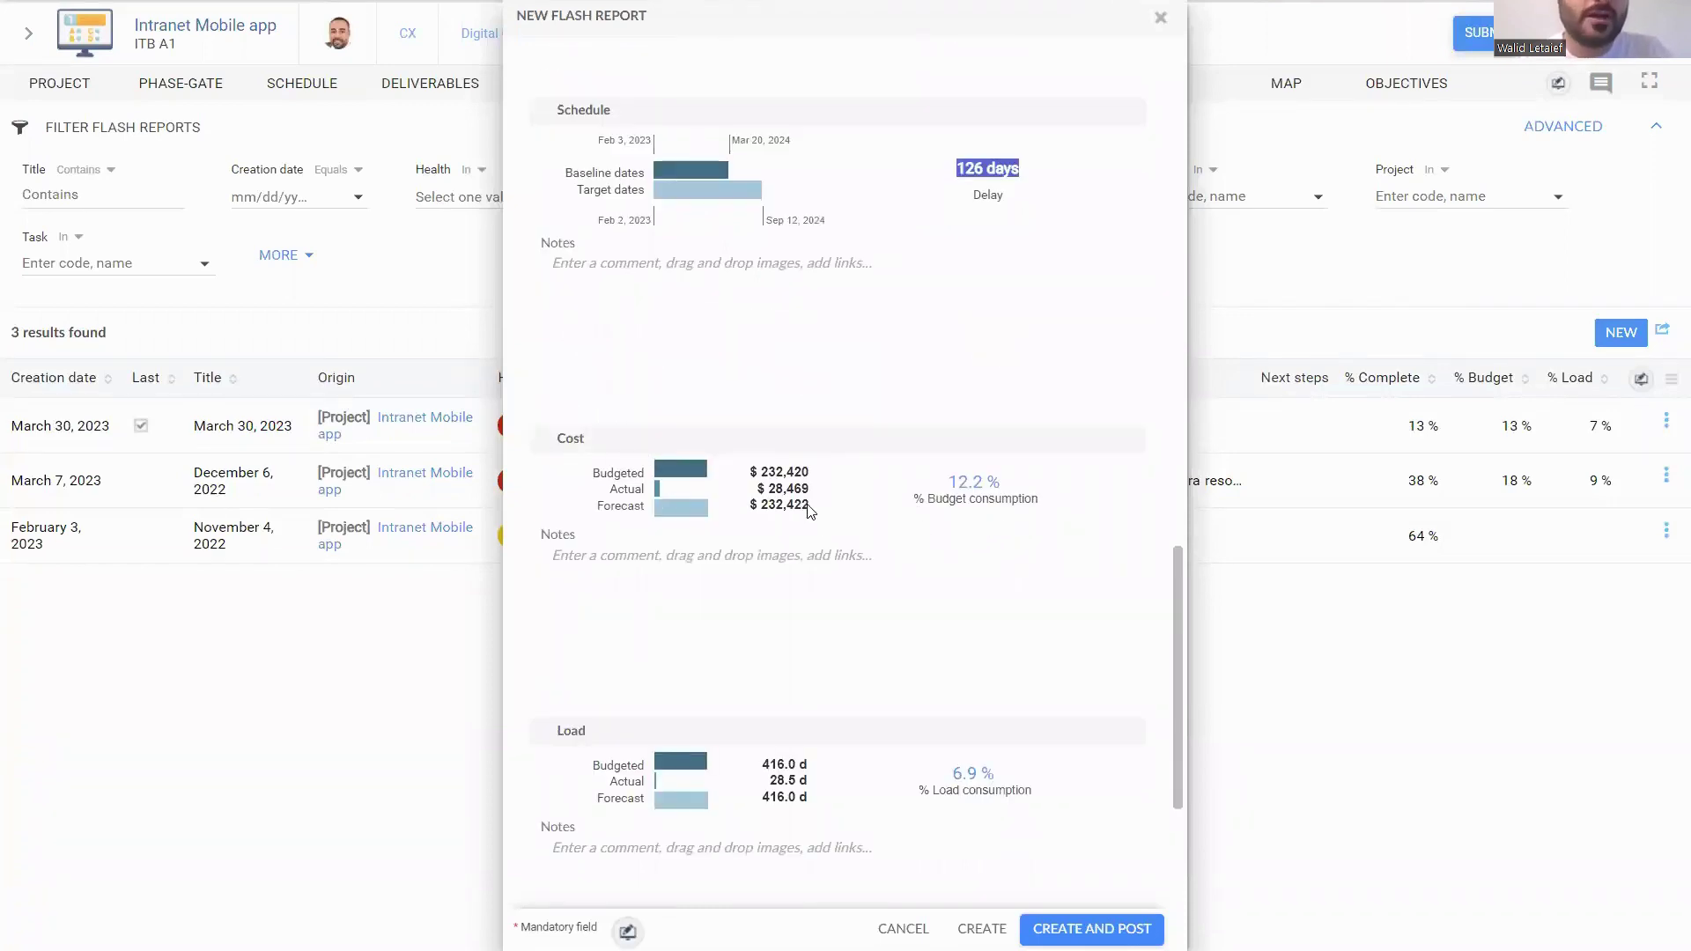
scroll(808, 511, down, 3)
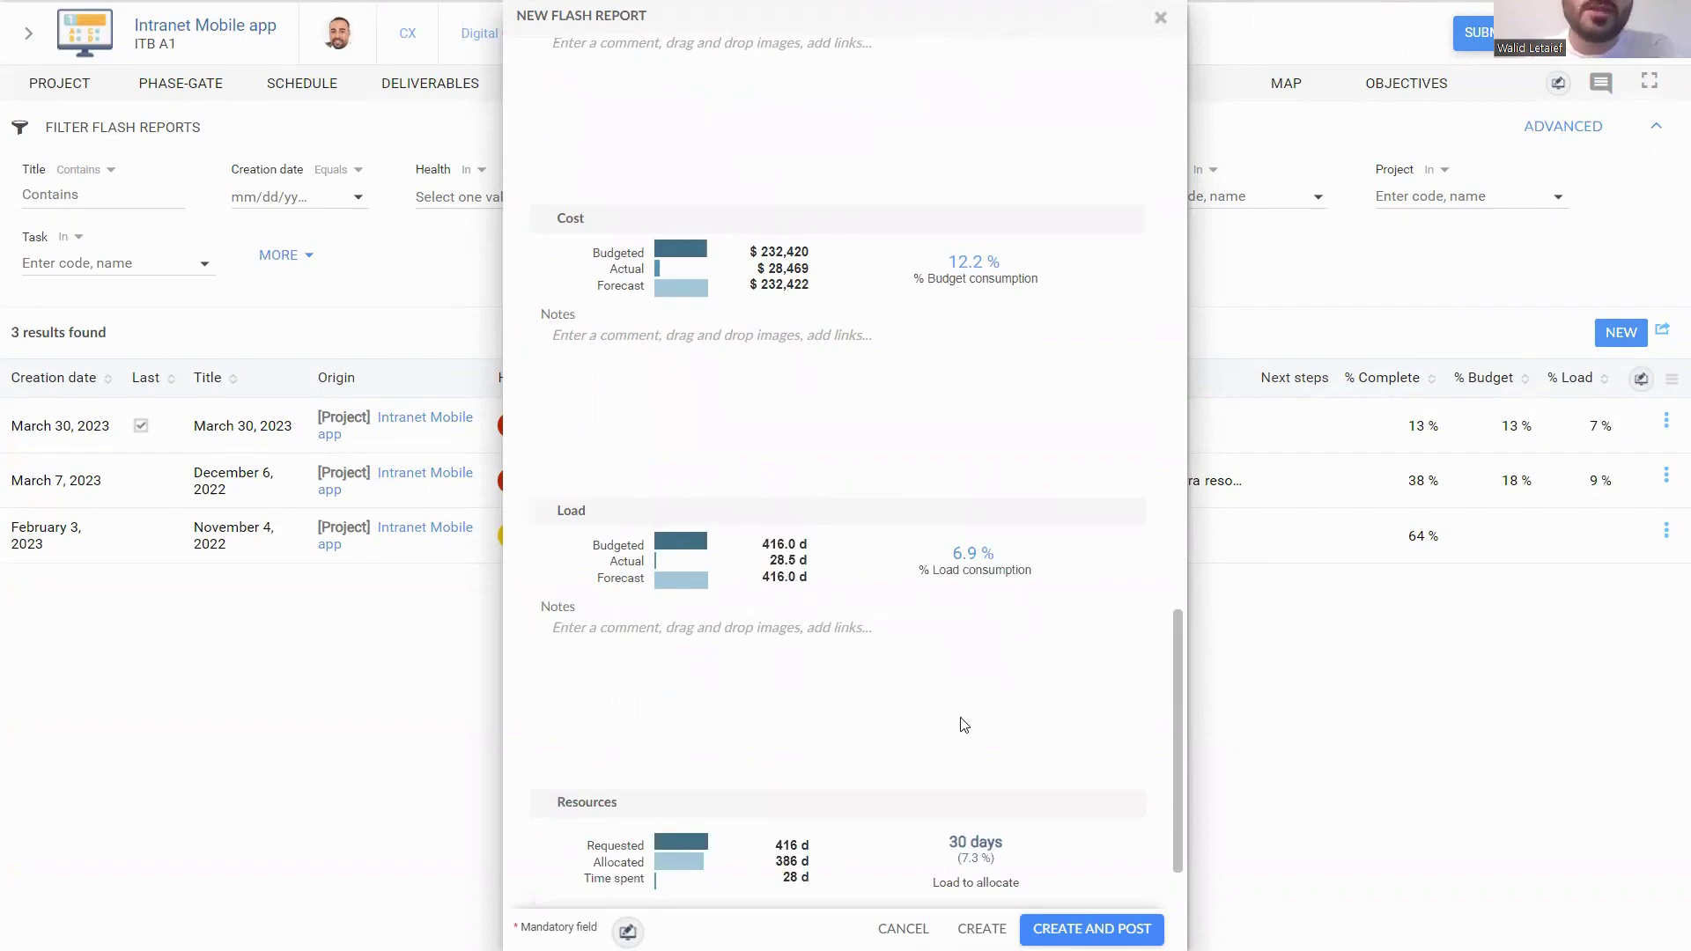
click(1090, 929)
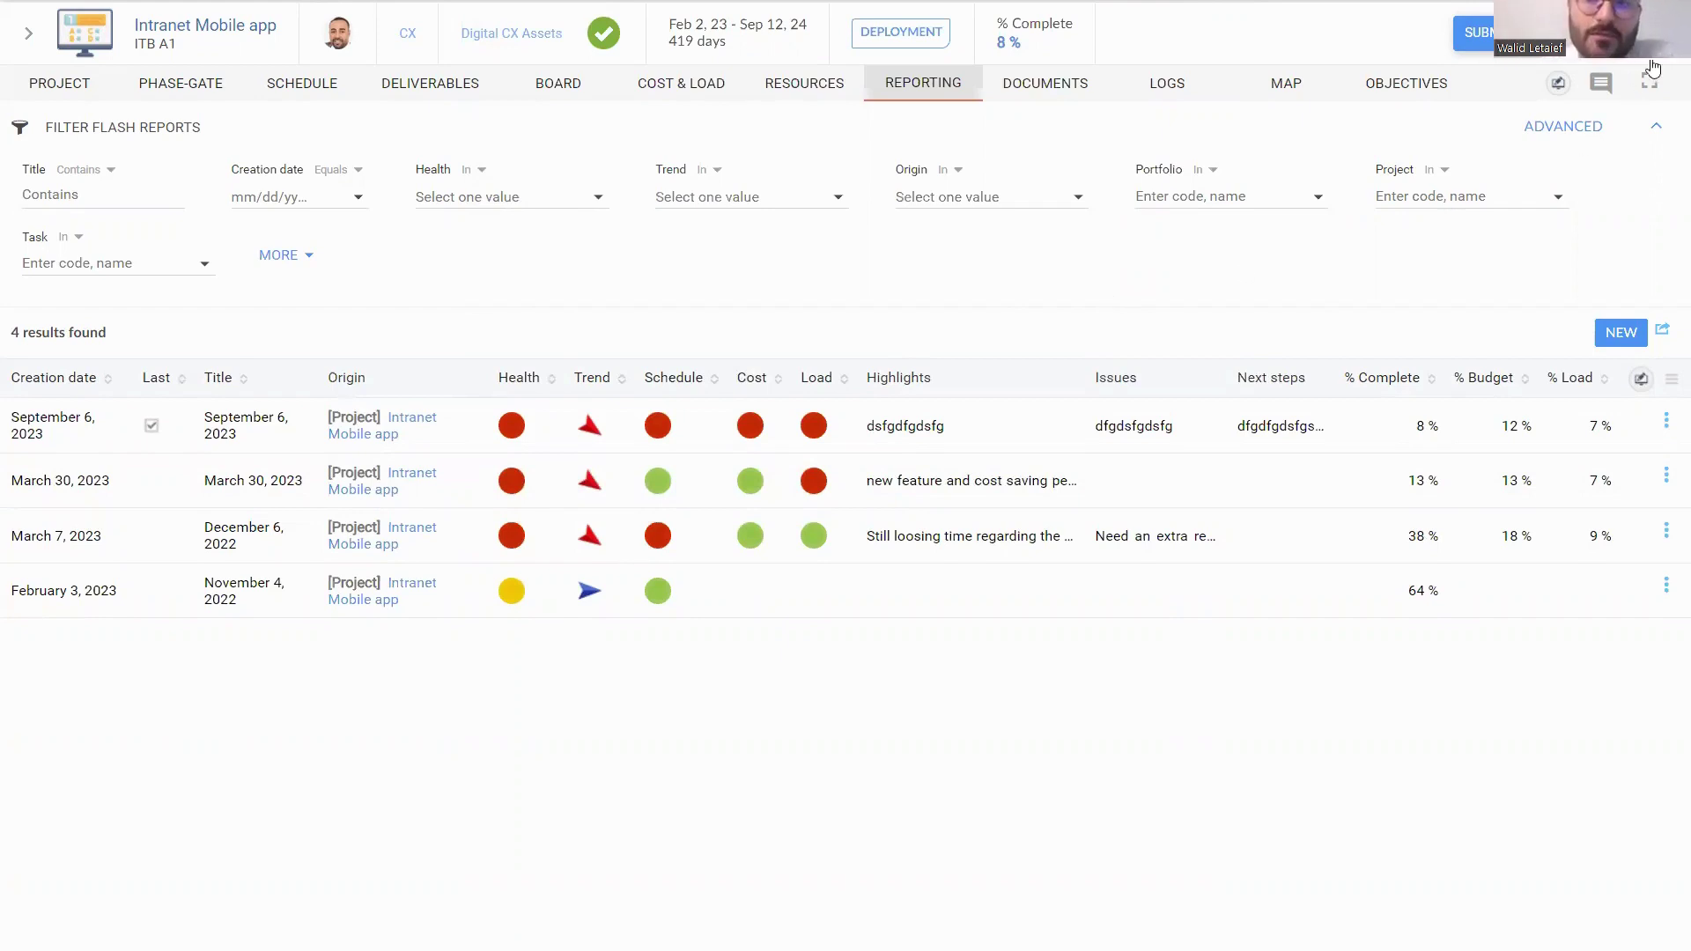
Generate the Project review & StageGate report for the Intranet Mobile app project as a PDF.
click(1643, 88)
click(1514, 657)
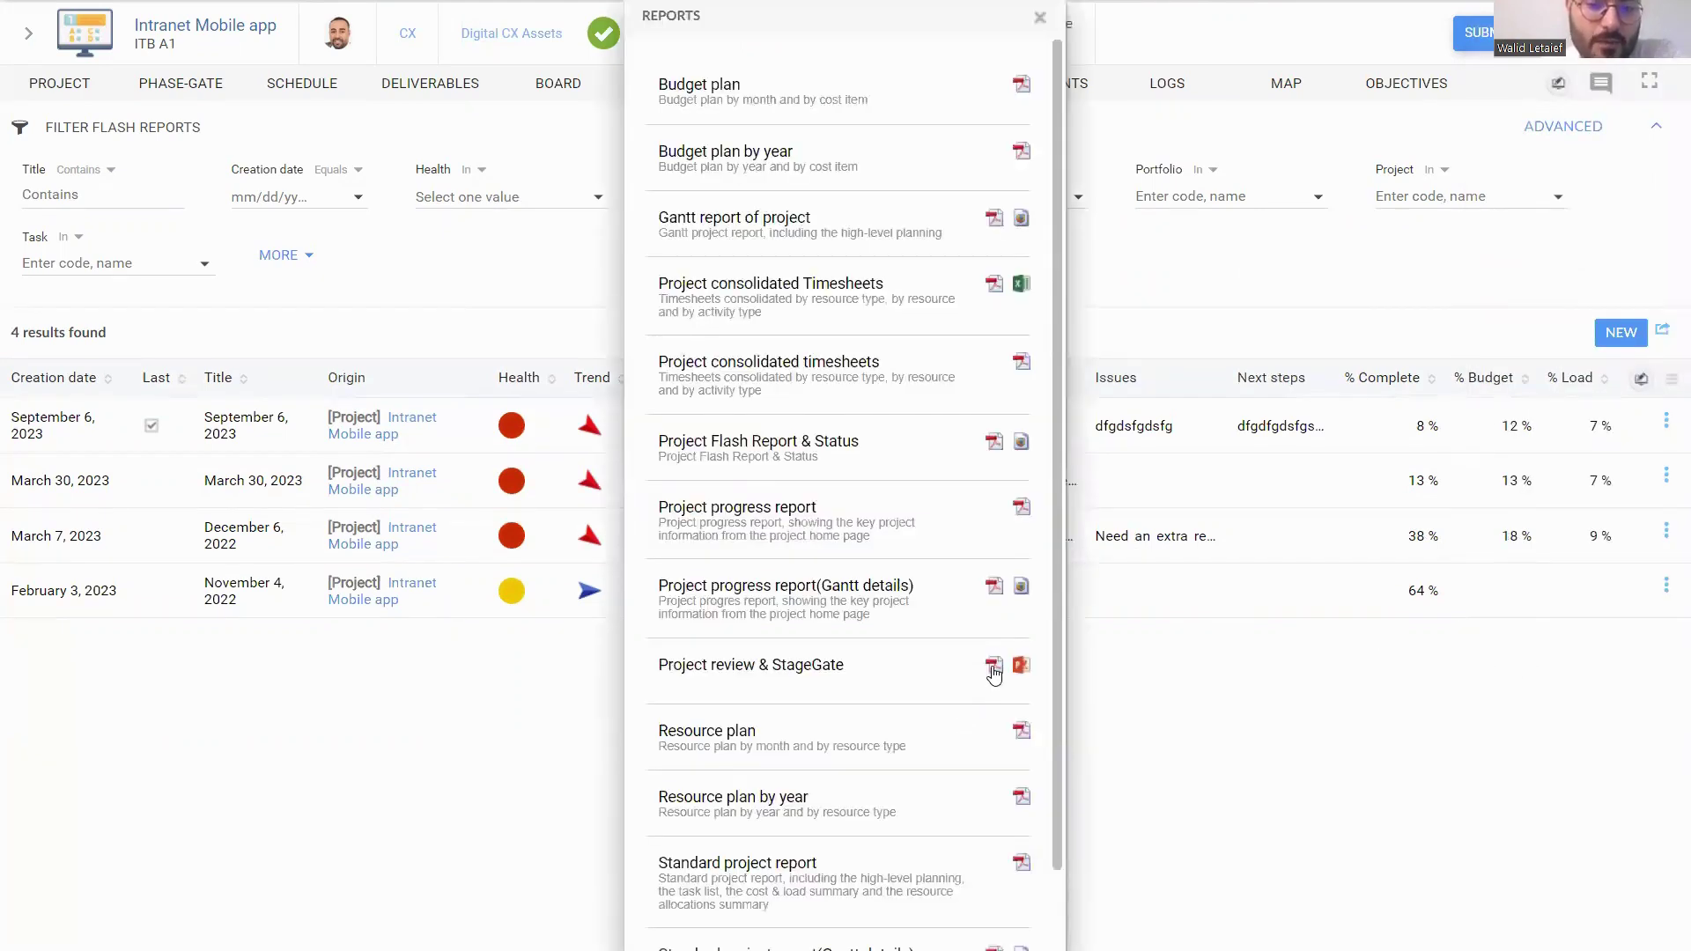
click(994, 667)
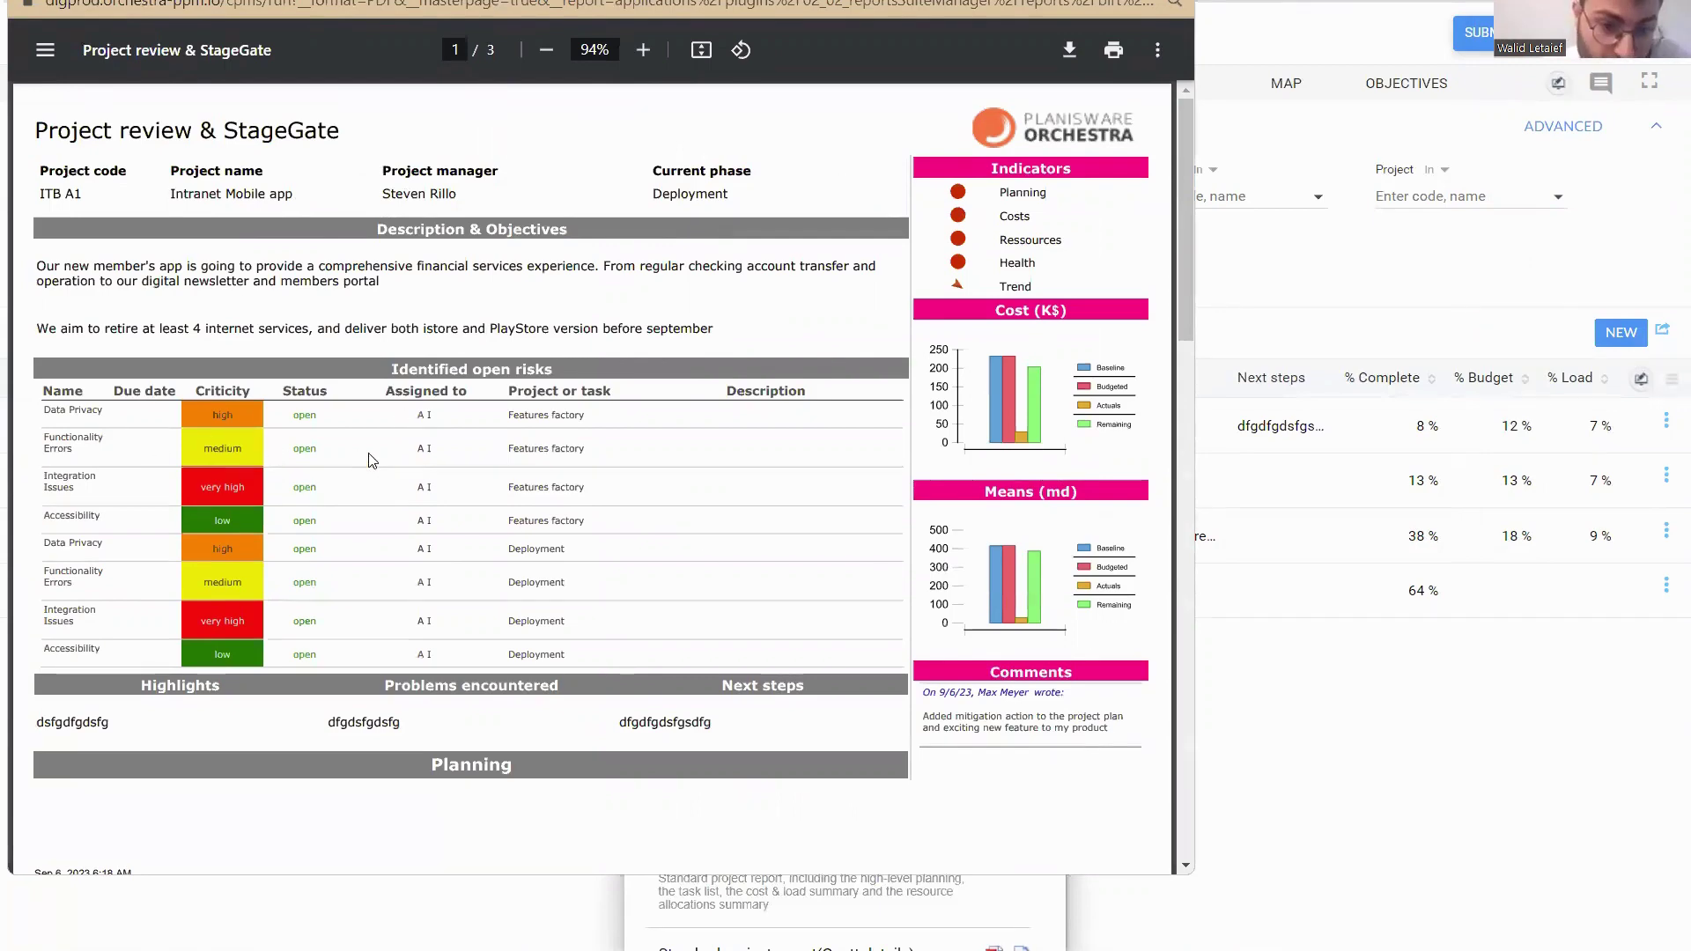
Look through the StageGate report's open risks, highlights and phase timeline, and close the report and the report list.
scroll(377, 627, down, 1)
scroll(377, 628, down, 4)
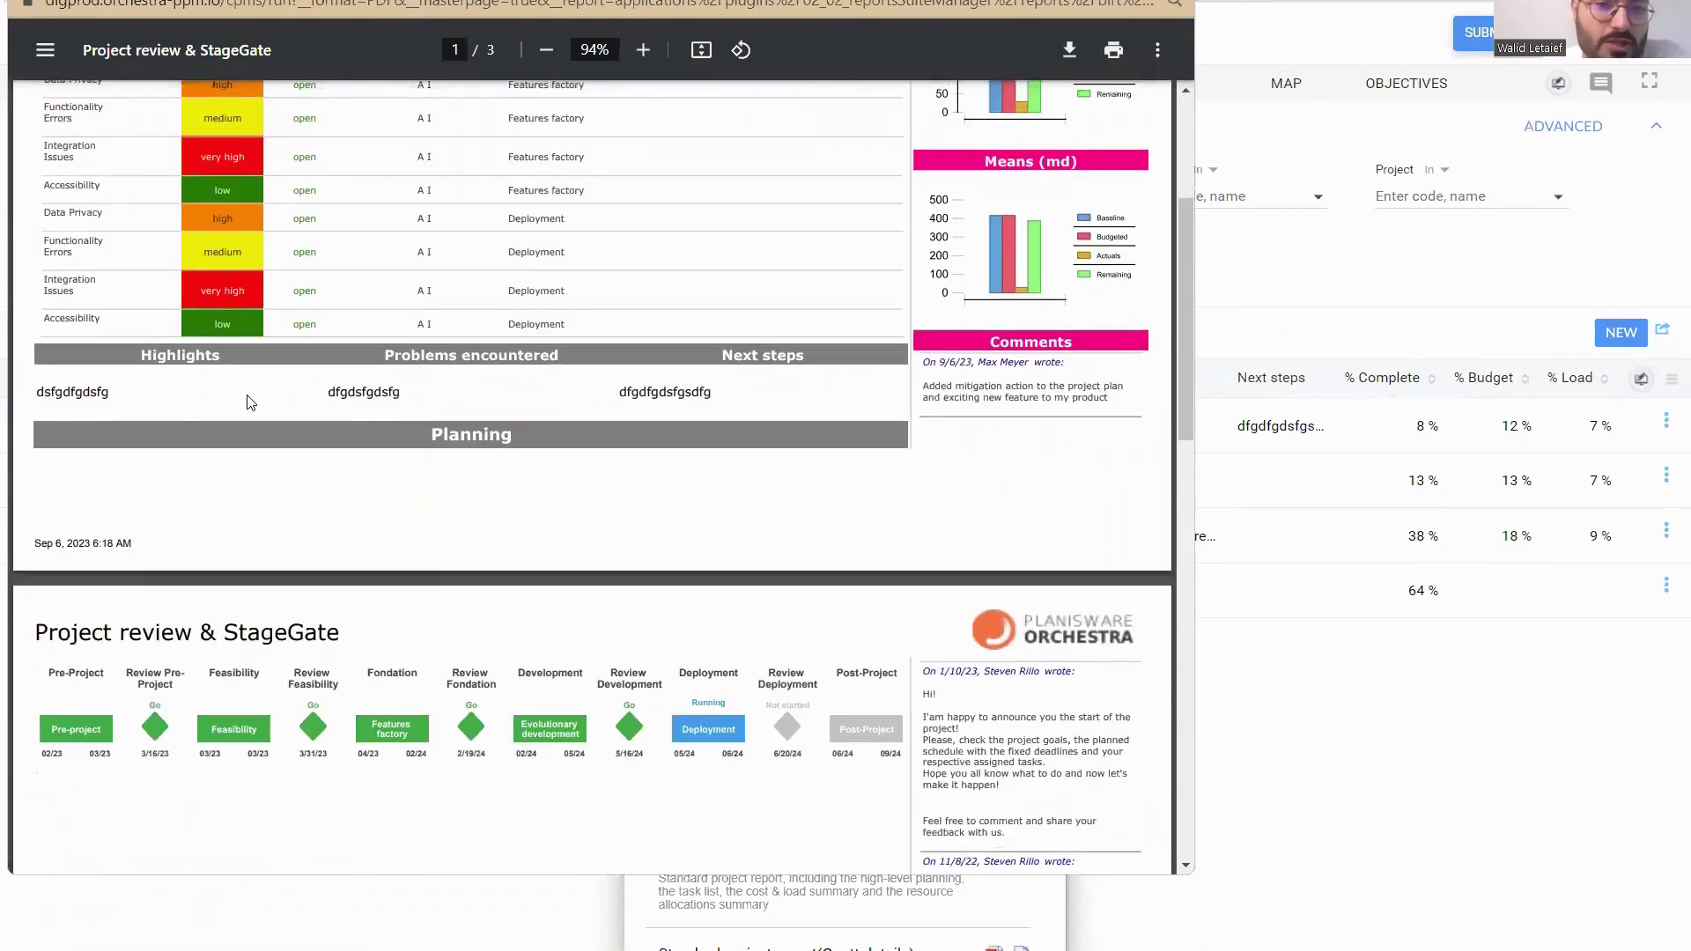
scroll(881, 547, down, 2)
scroll(1040, 657, down, 1)
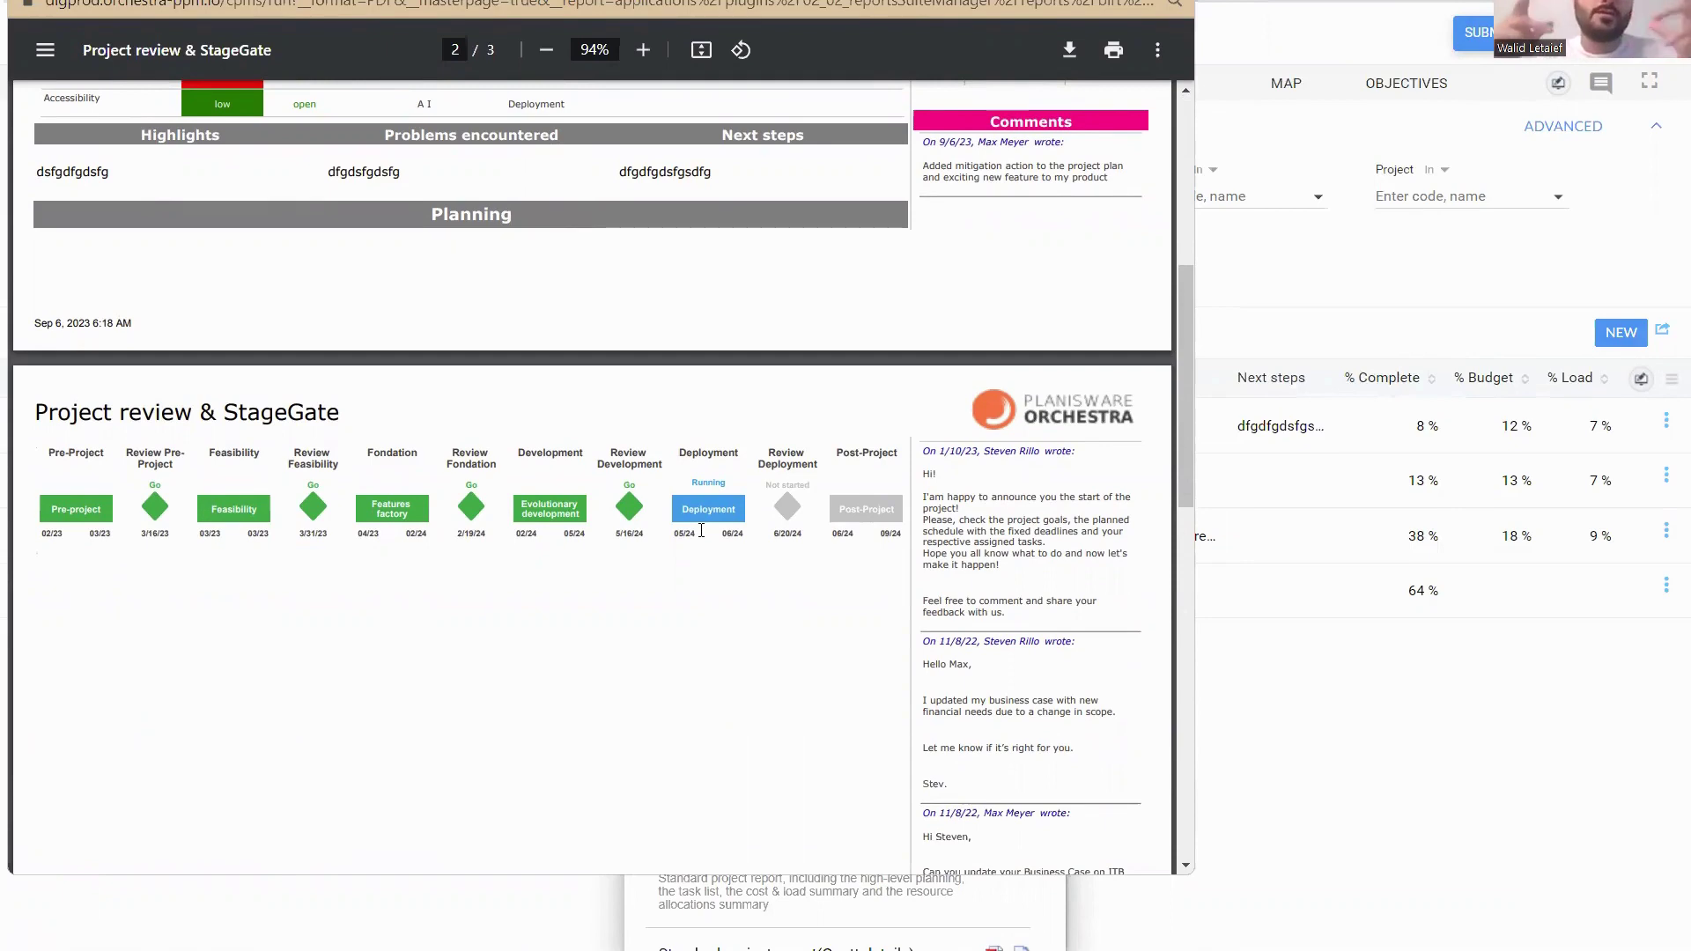
scroll(602, 421, up, 5)
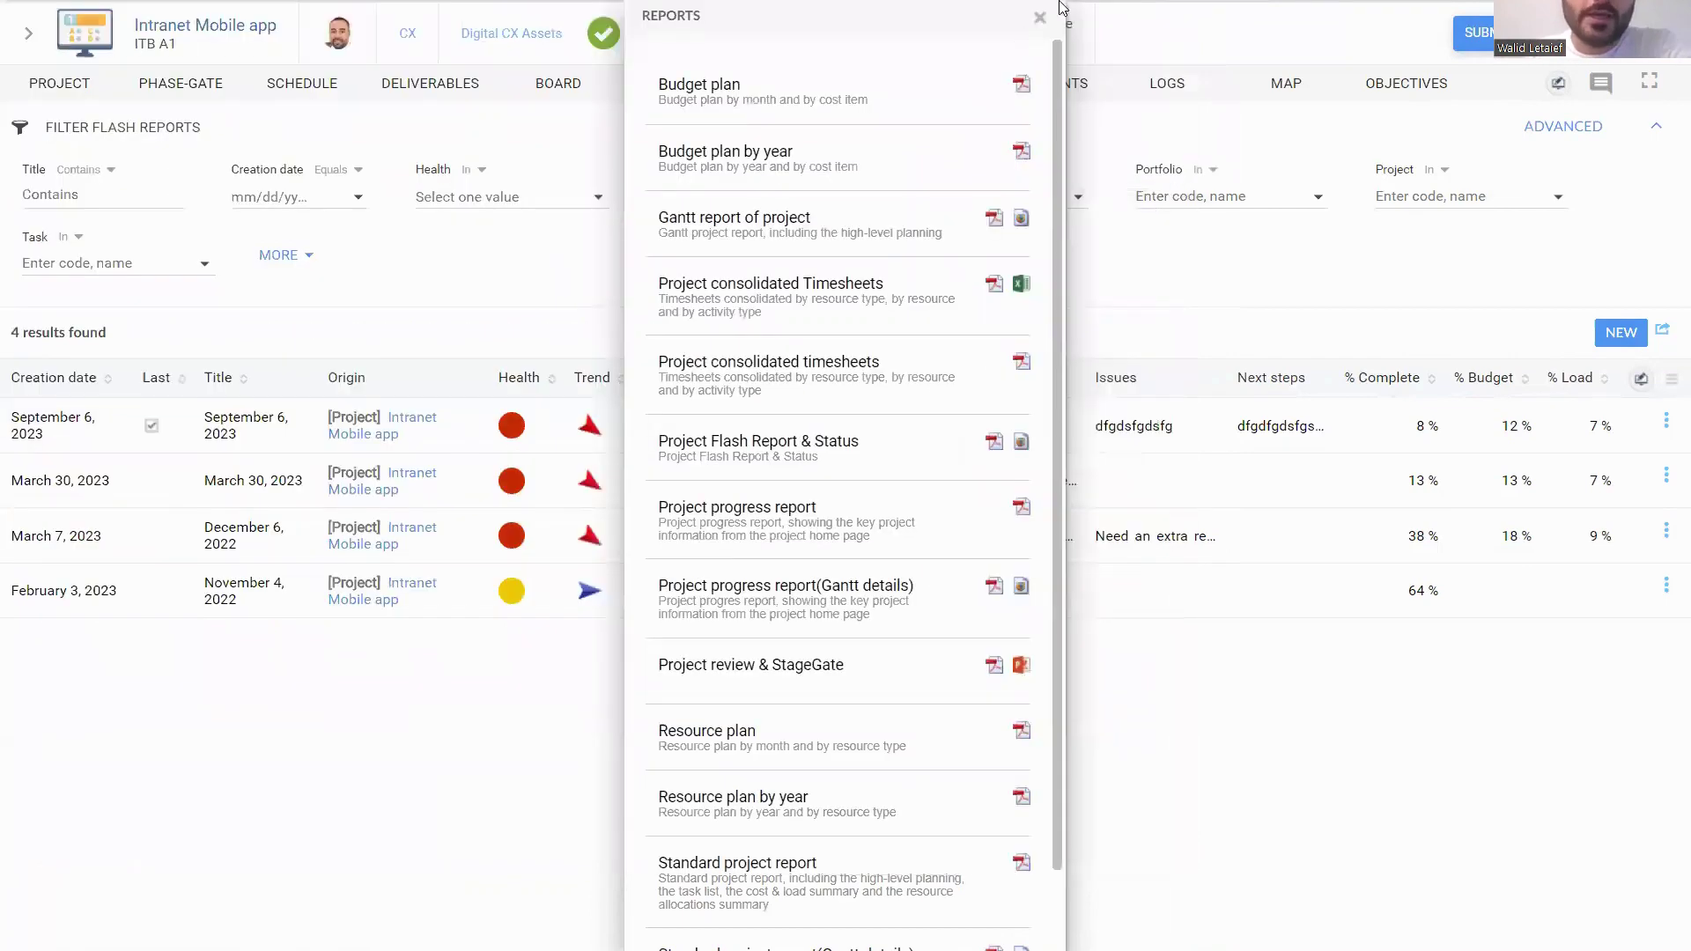
key(ctrl+w)
click(1040, 19)
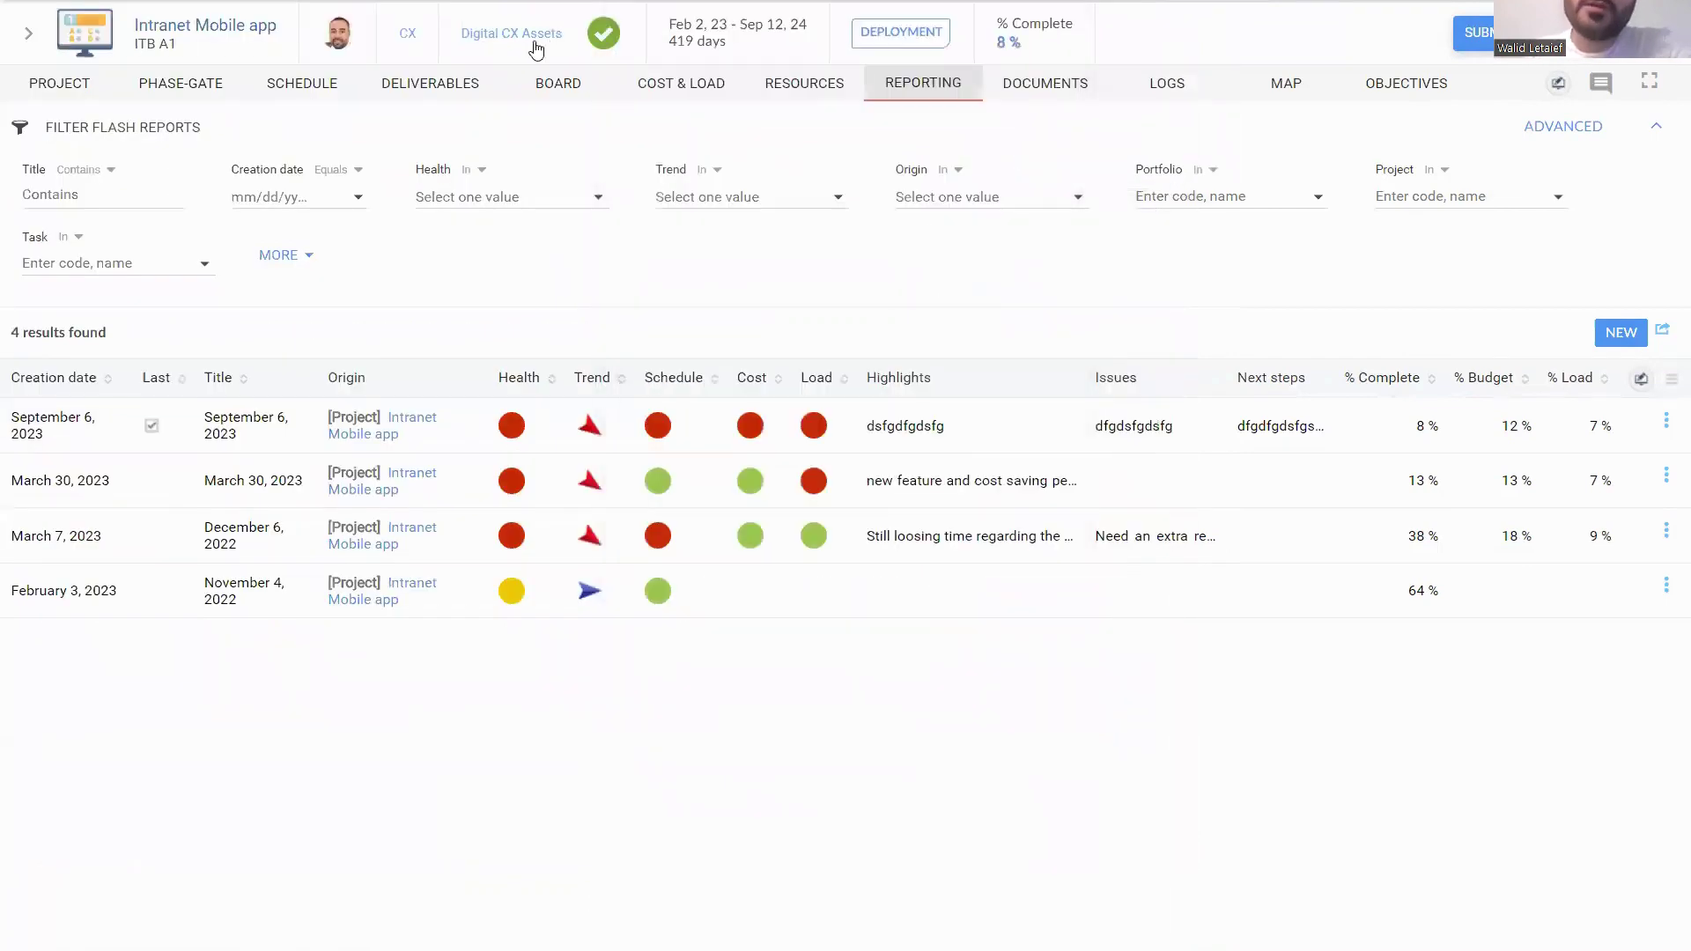
Open the Digital CX Assets program's flash reports and generate the List of project flash reports as a PDF.
click(511, 33)
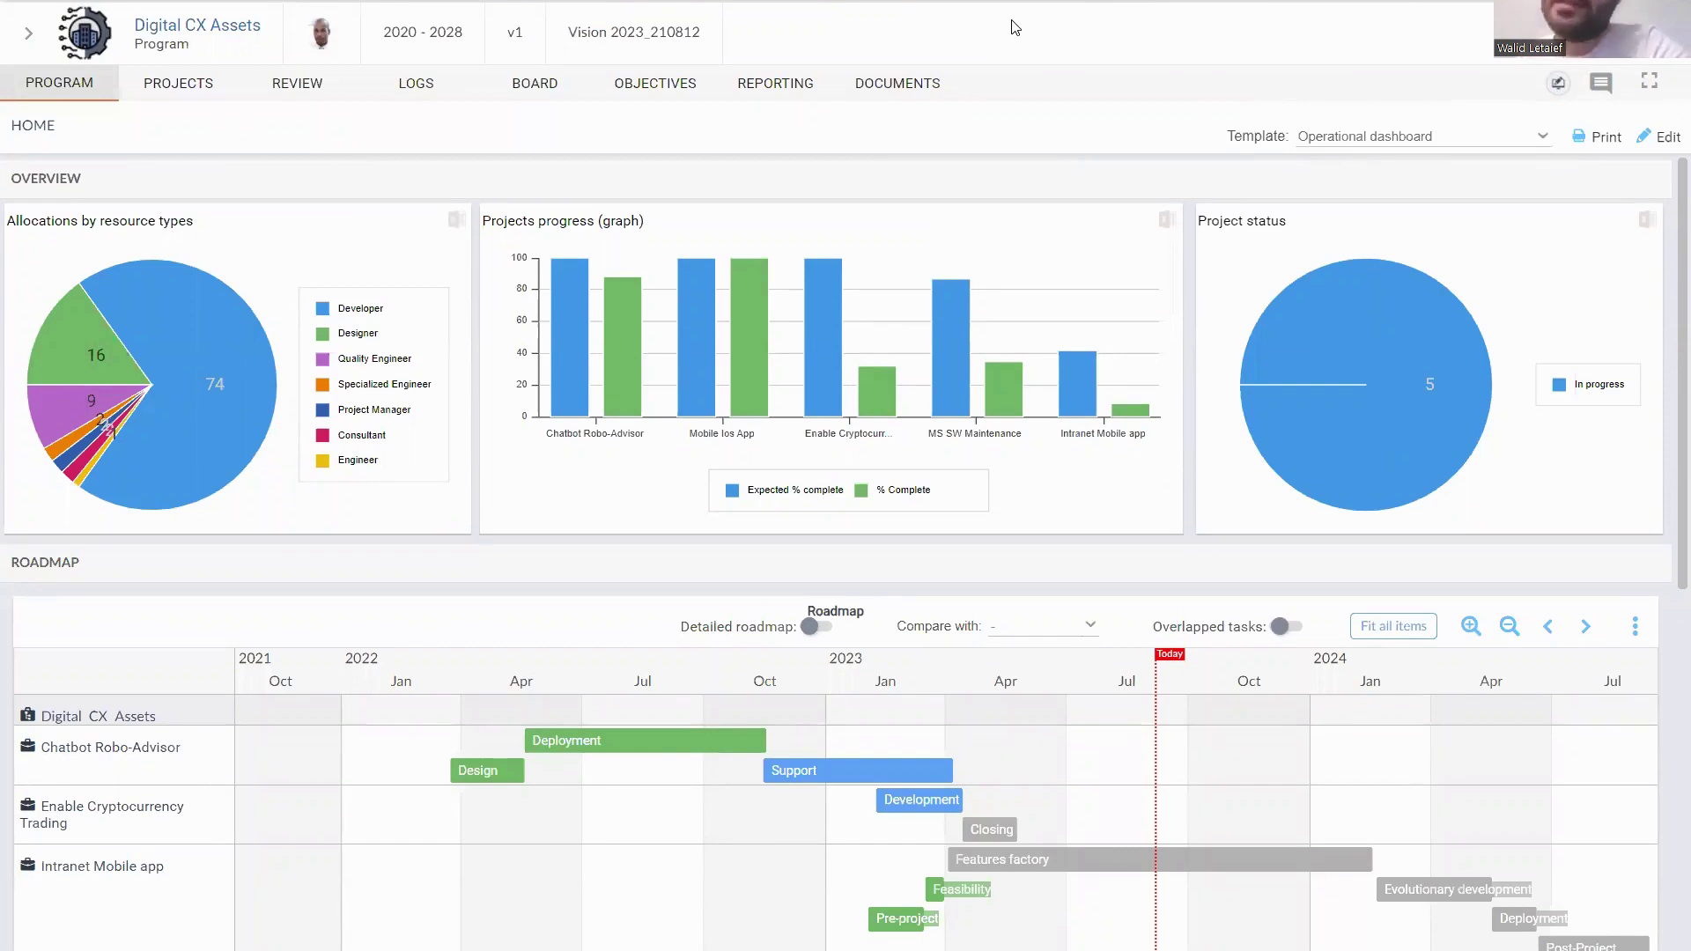
click(824, 81)
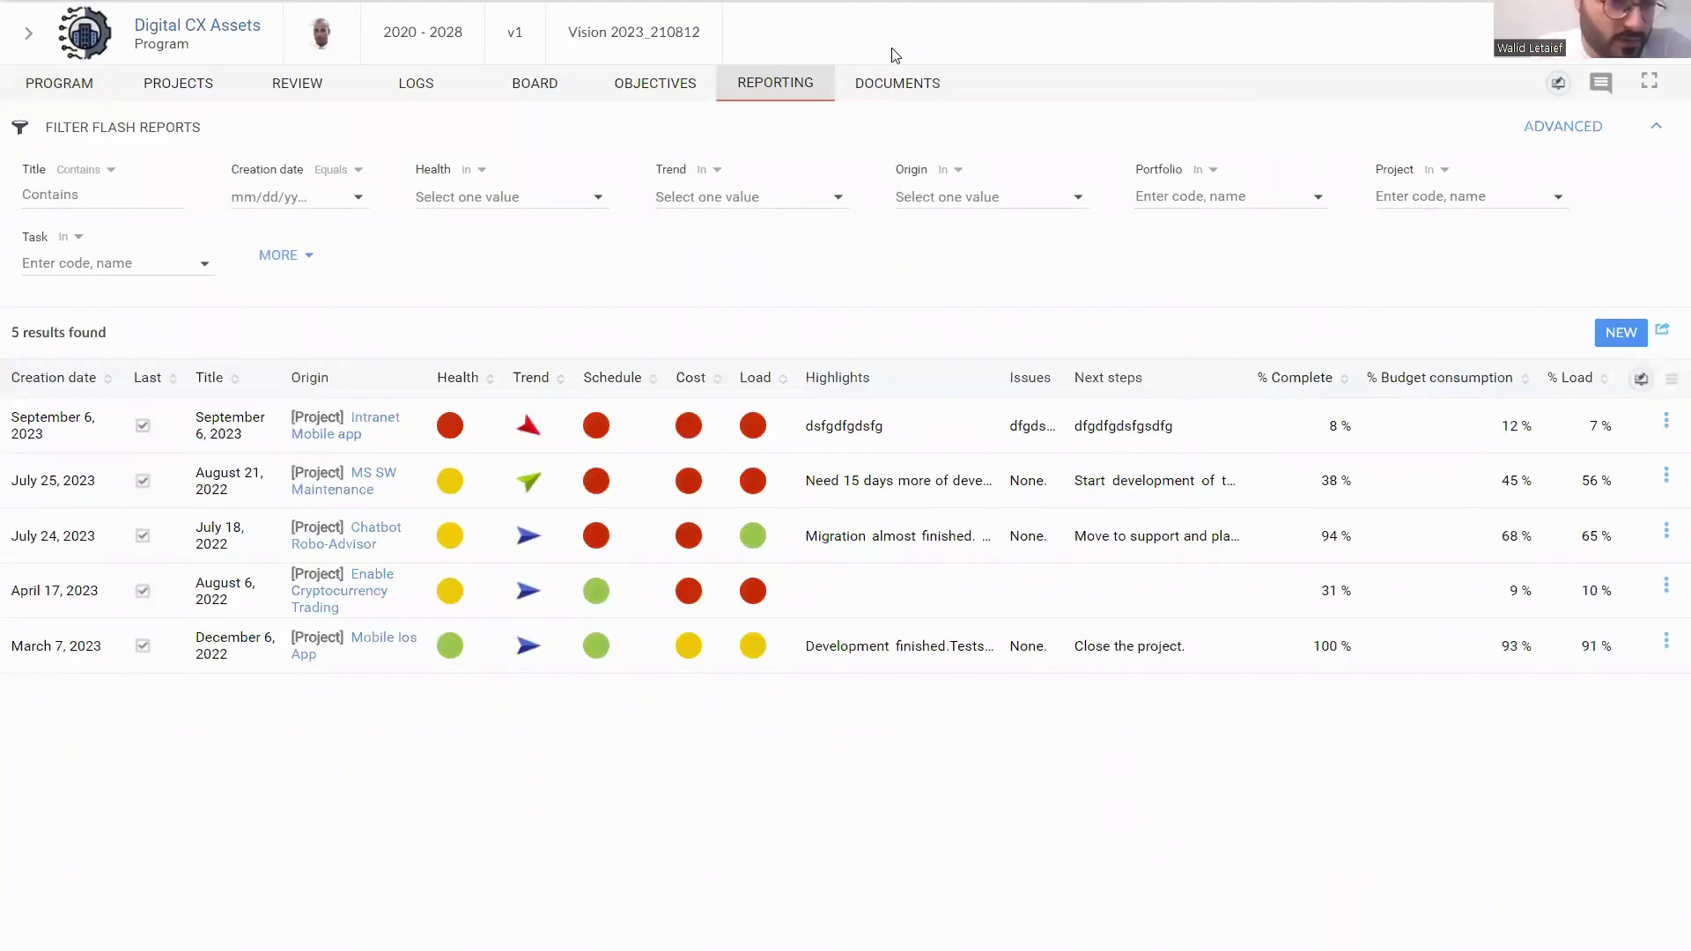
click(1649, 79)
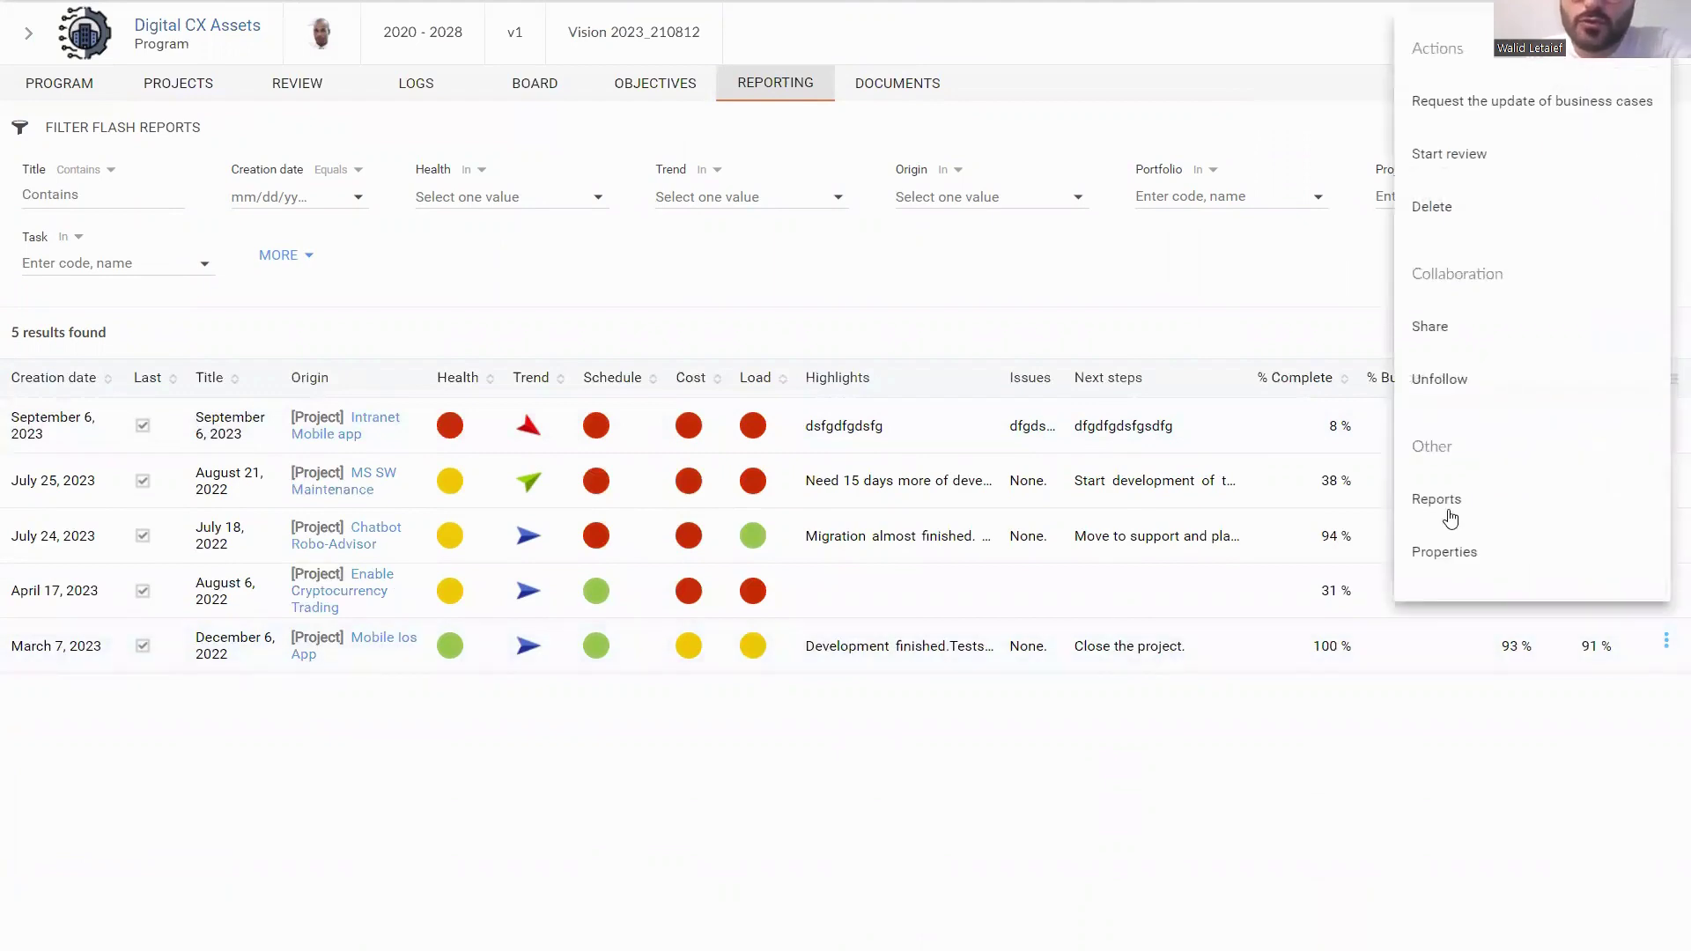
click(1446, 511)
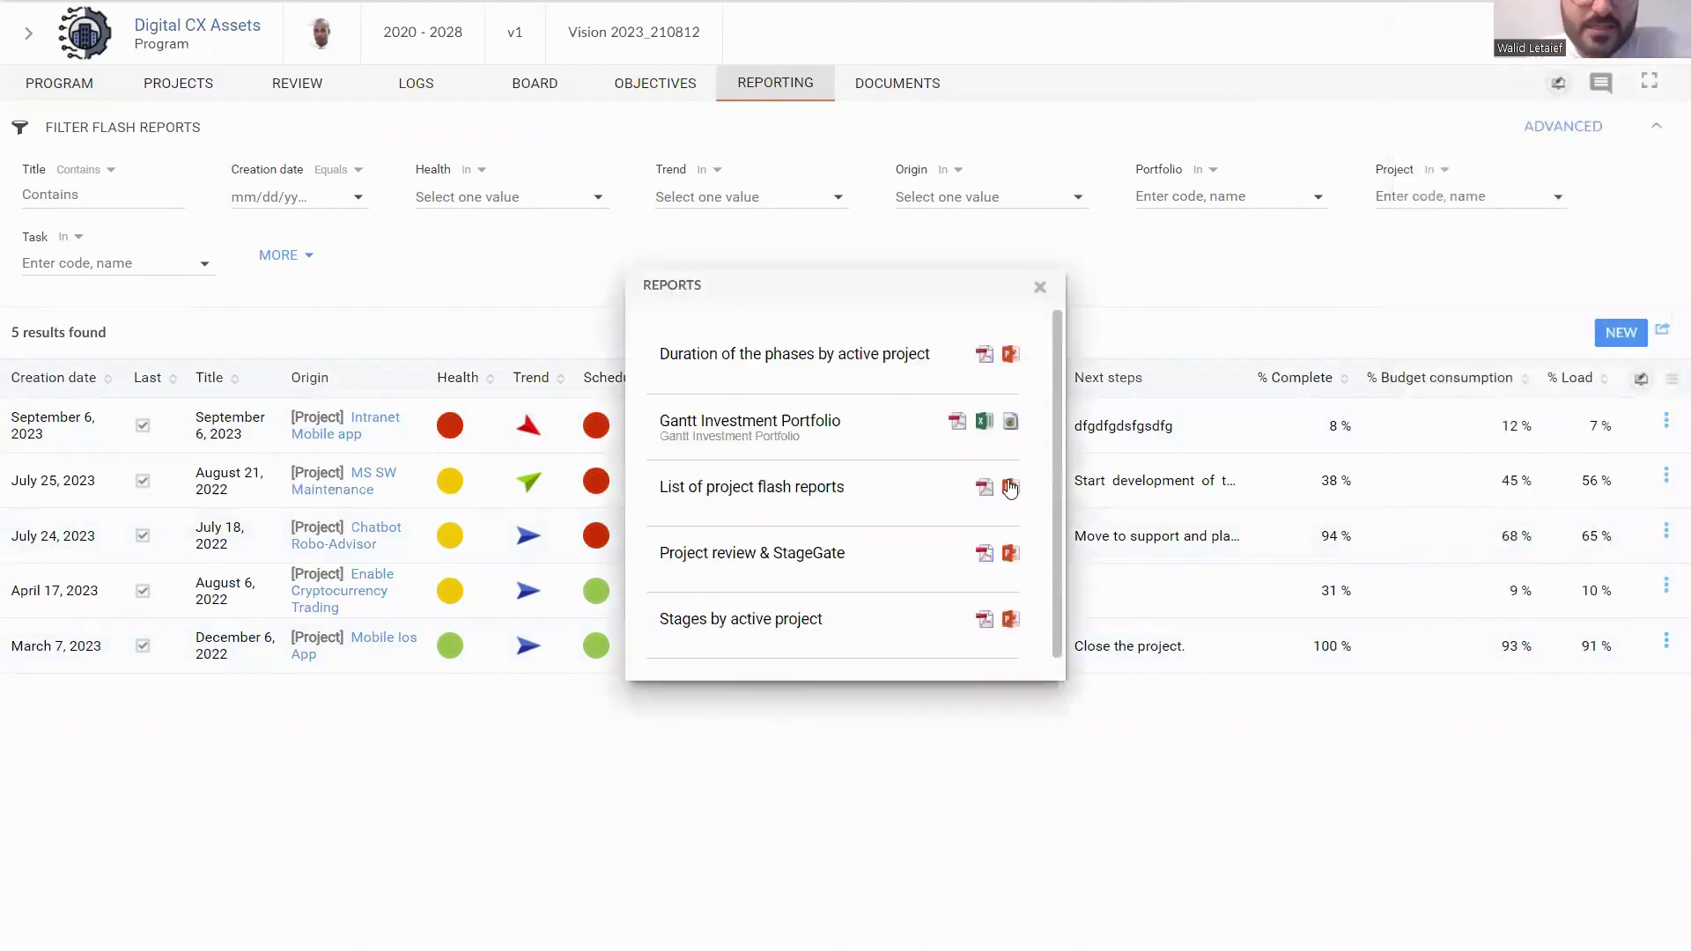
click(984, 488)
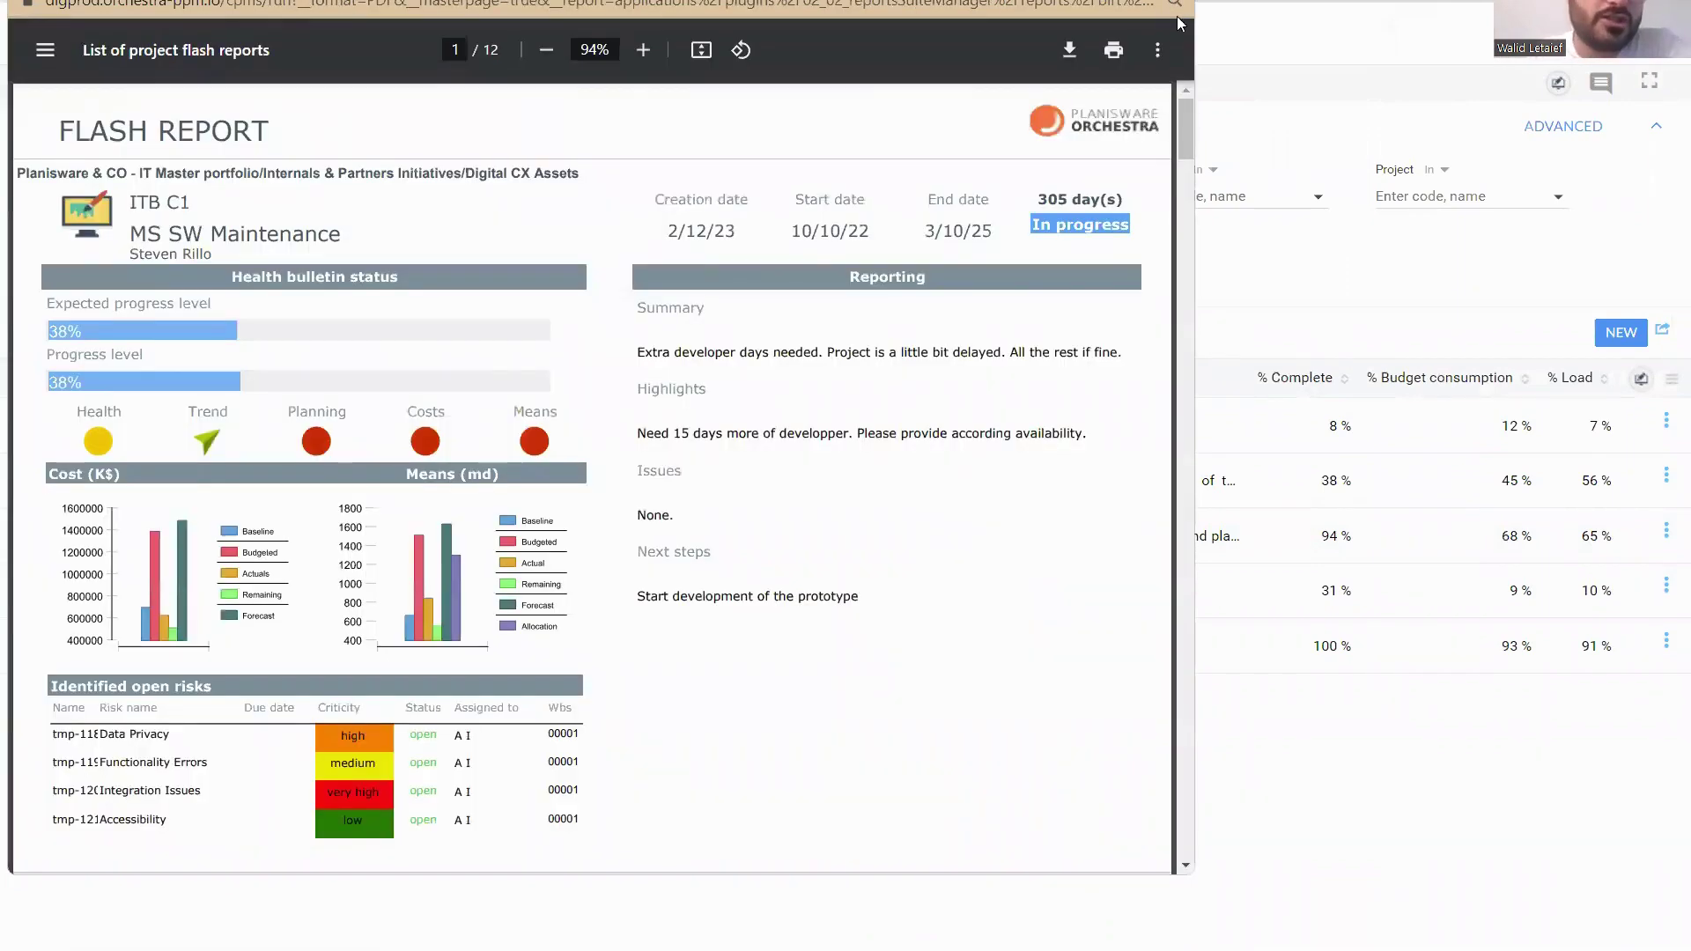
Maximize the program's flash report PDF, look through the individual projects' pages and close it.
key(super+Up)
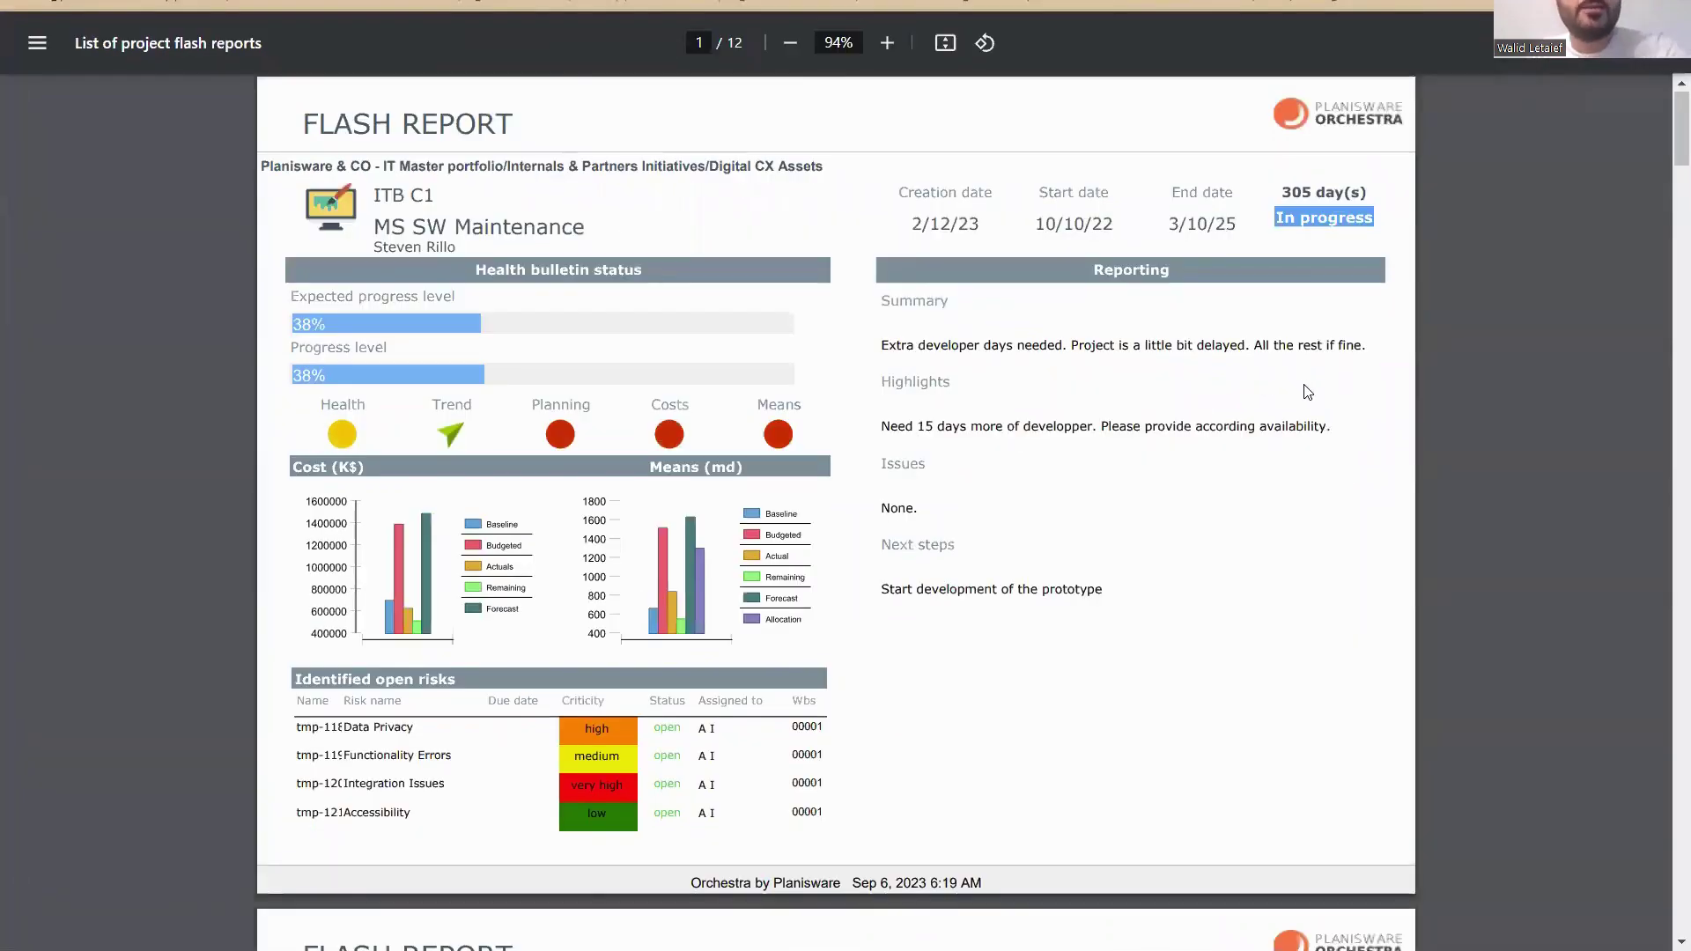
scroll(1308, 395, down, 5)
scroll(1309, 395, down, 12)
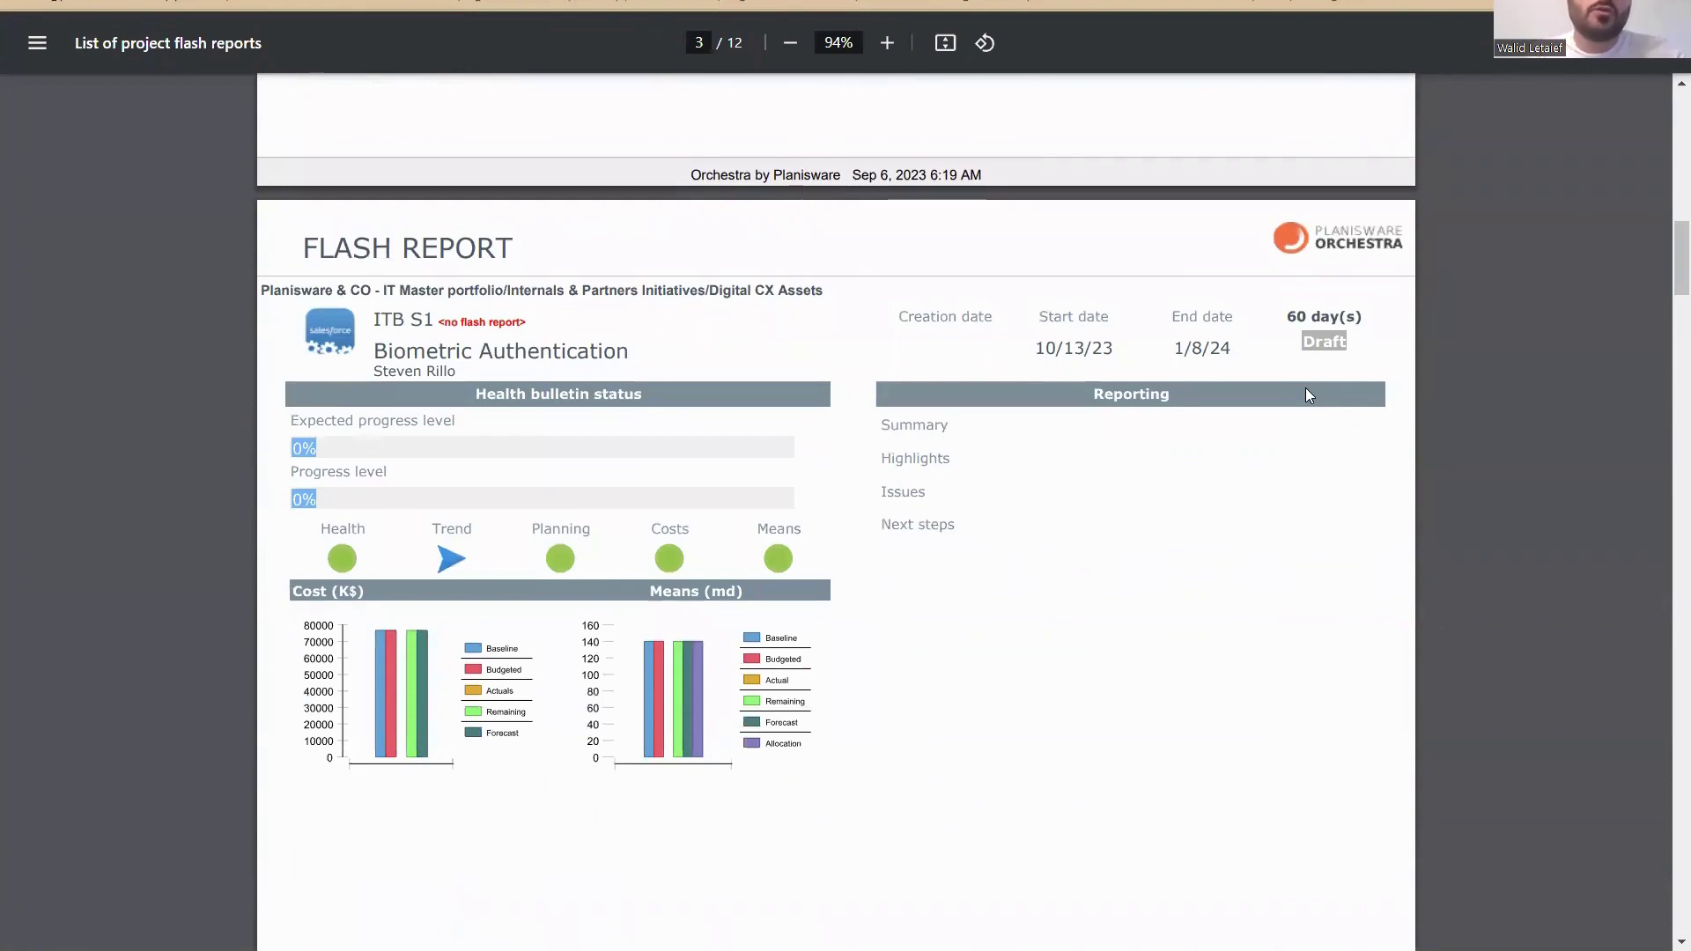
scroll(1308, 394, down, 8)
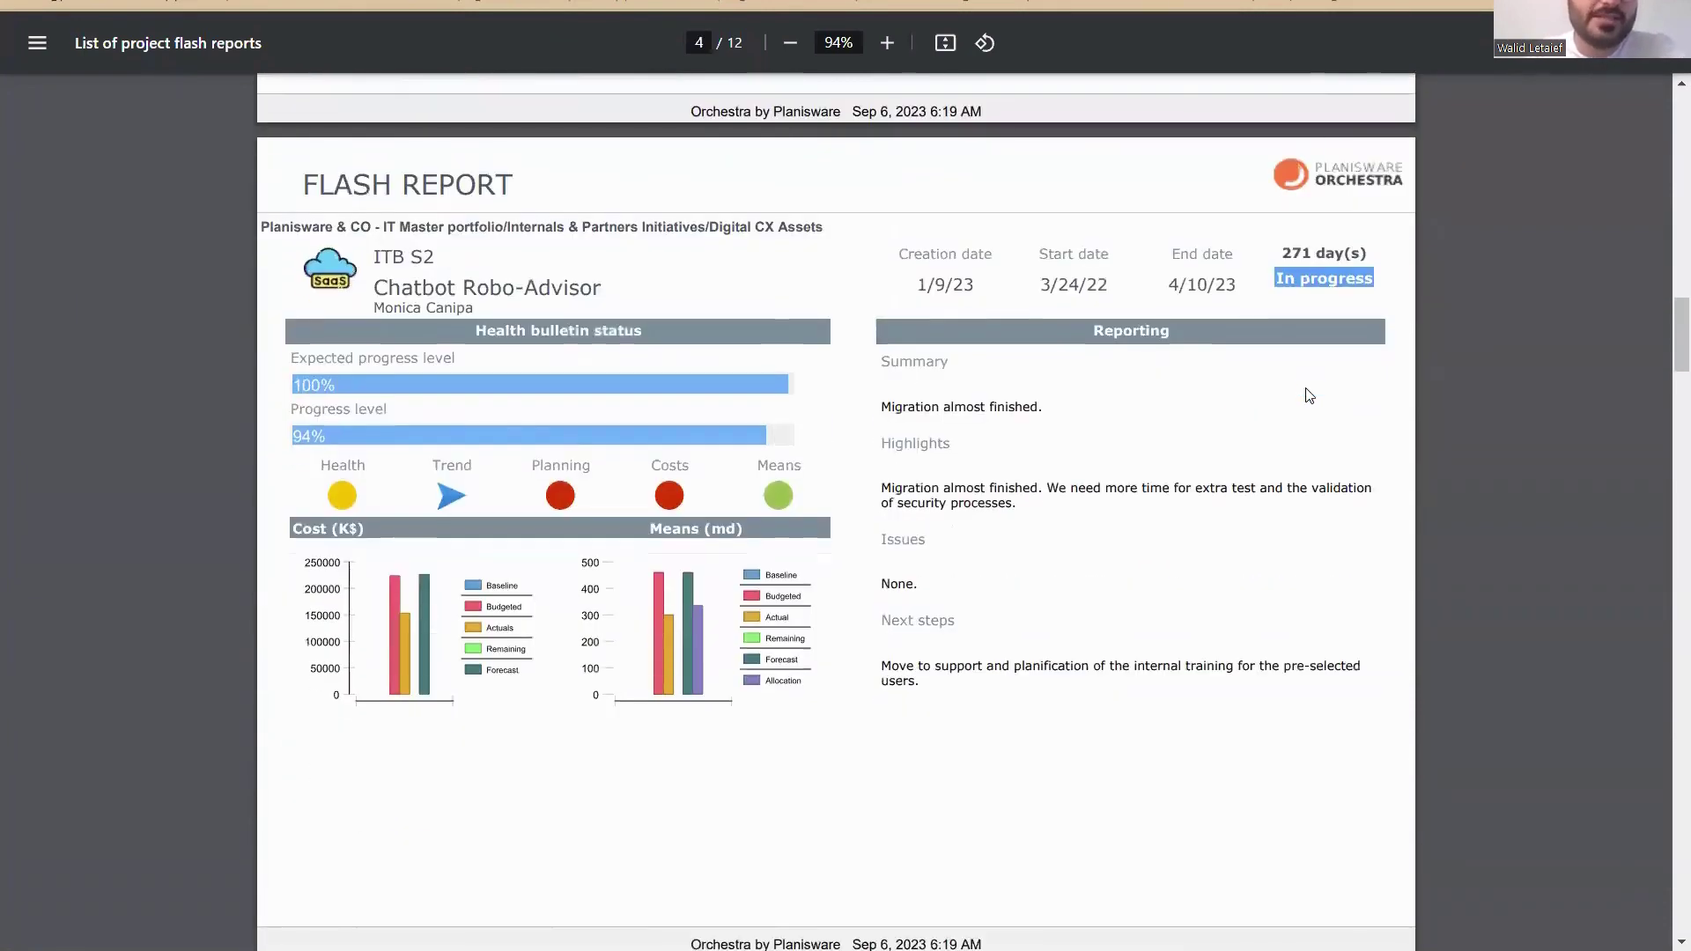
scroll(1308, 395, down, 1)
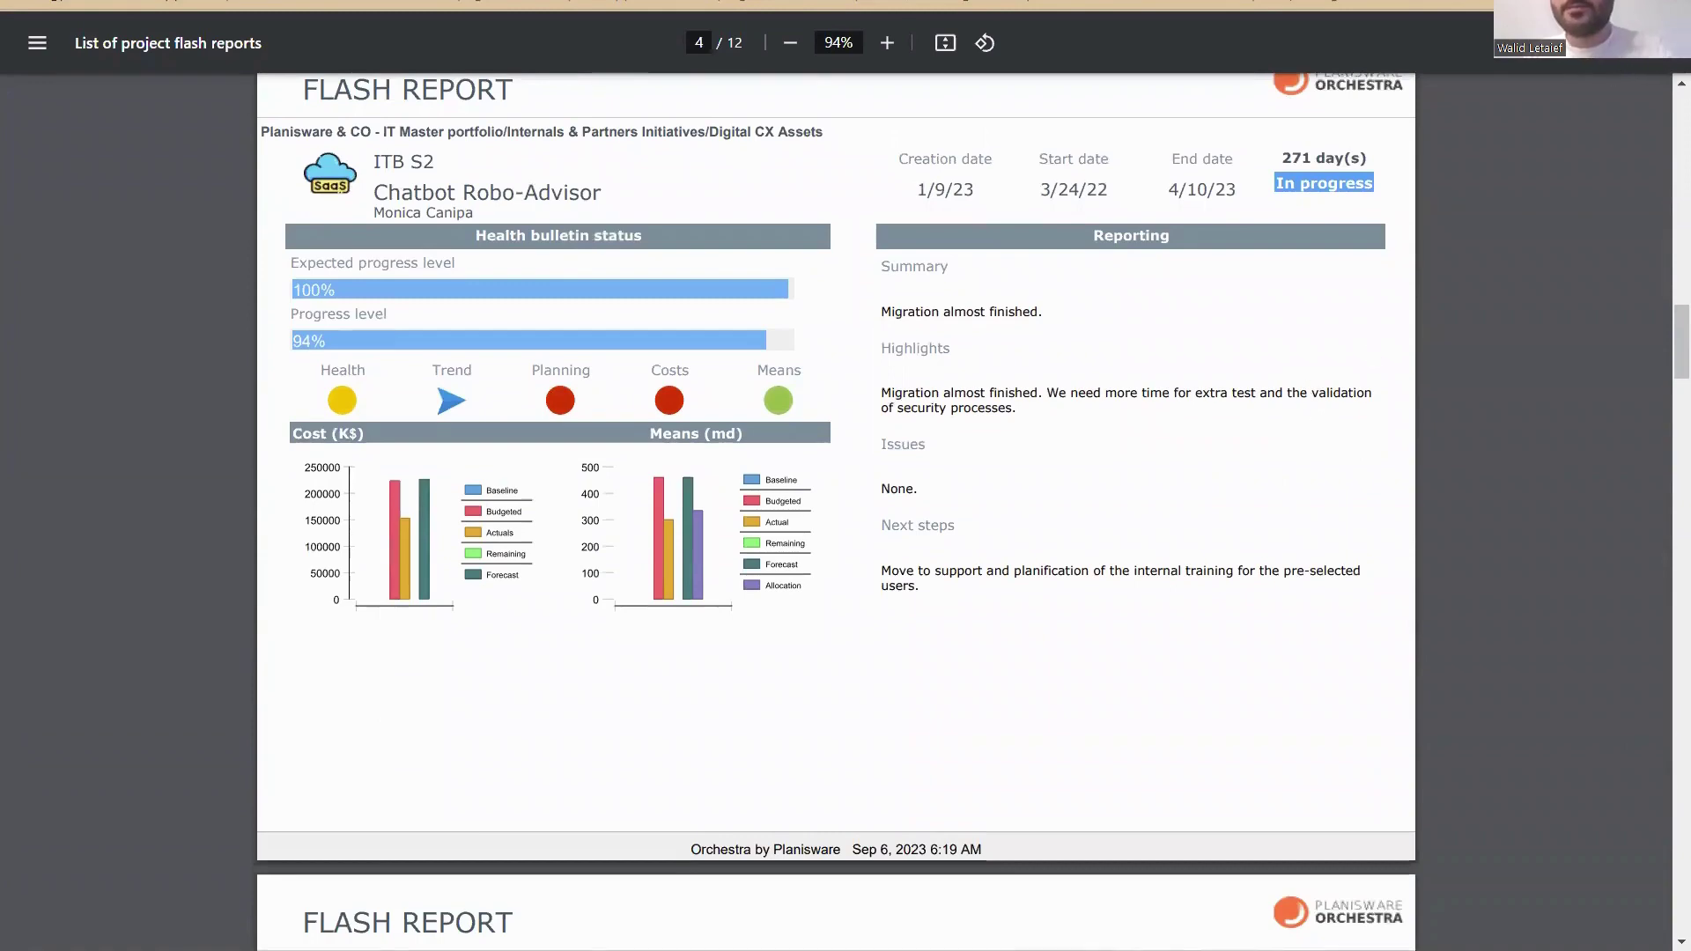
key(ctrl+w)
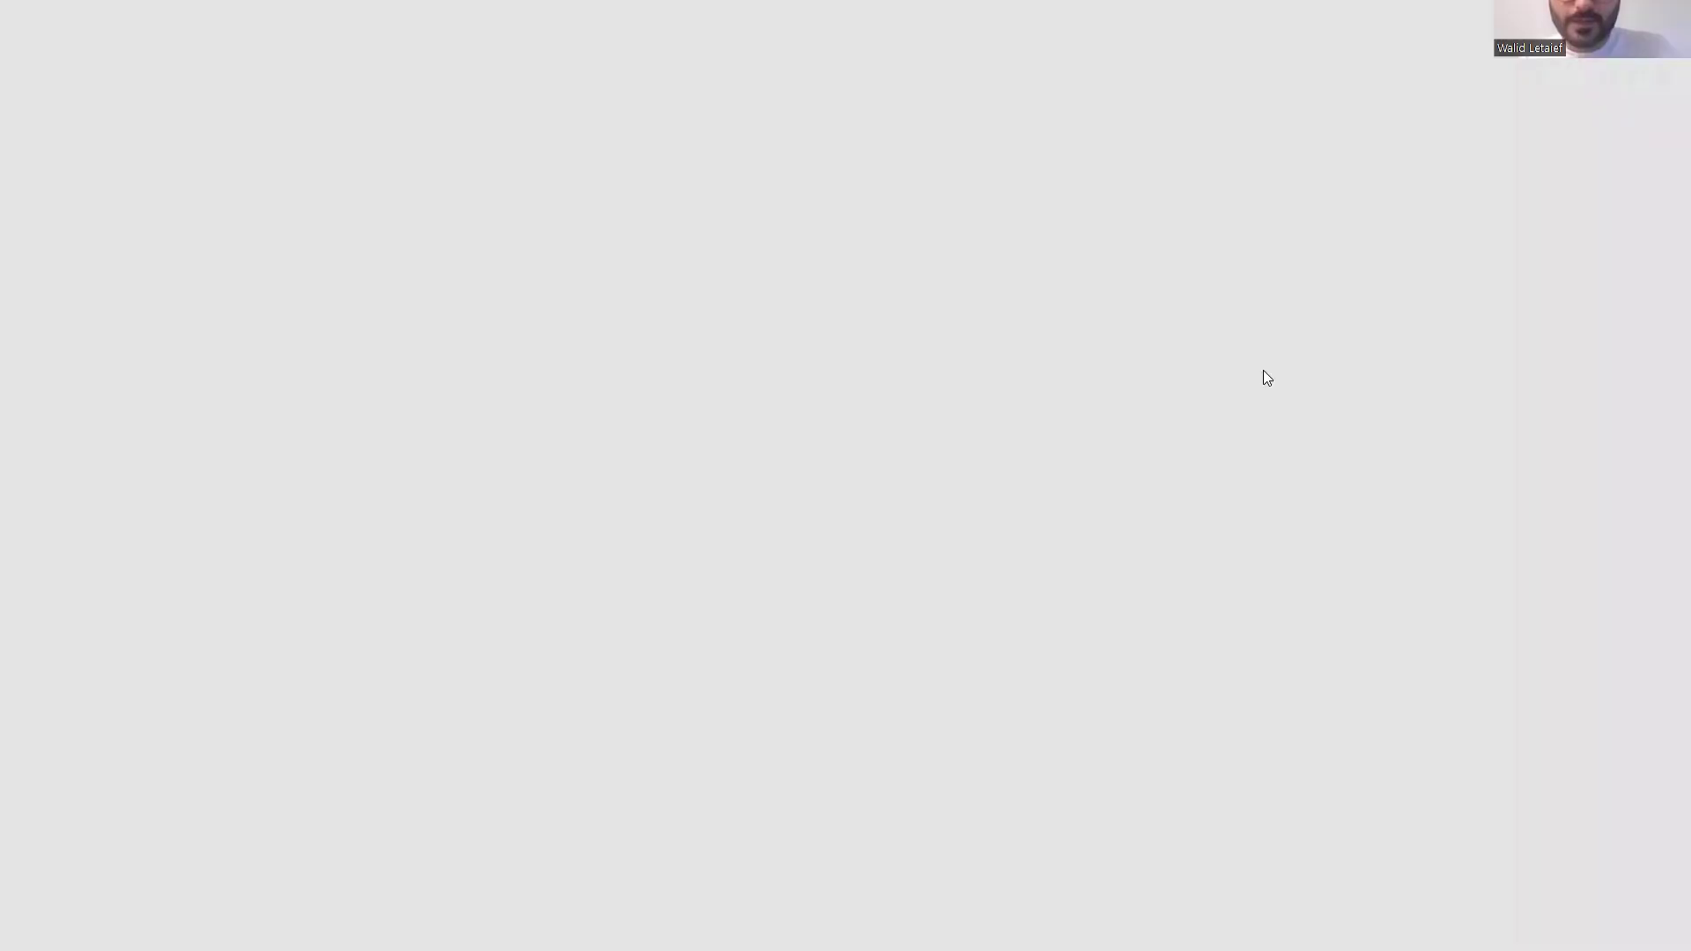
Switch to the PowerPoint presentation and start the slide show from the Case study slide on agrochemical project management.
key(alt+Tab)
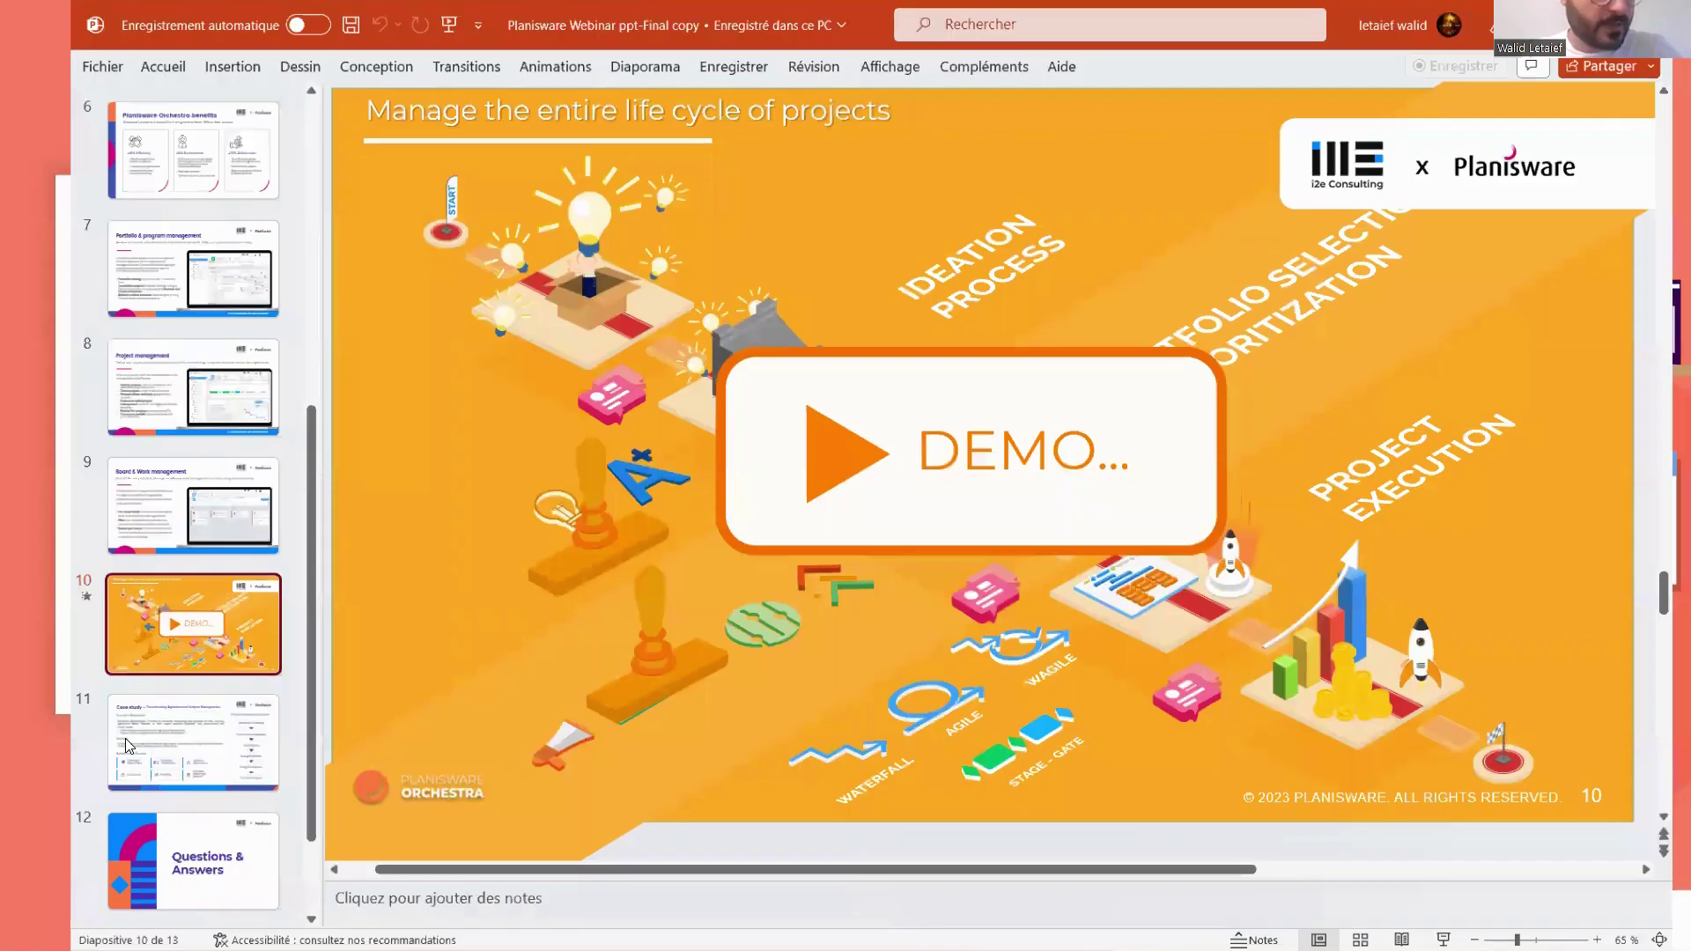
click(271, 696)
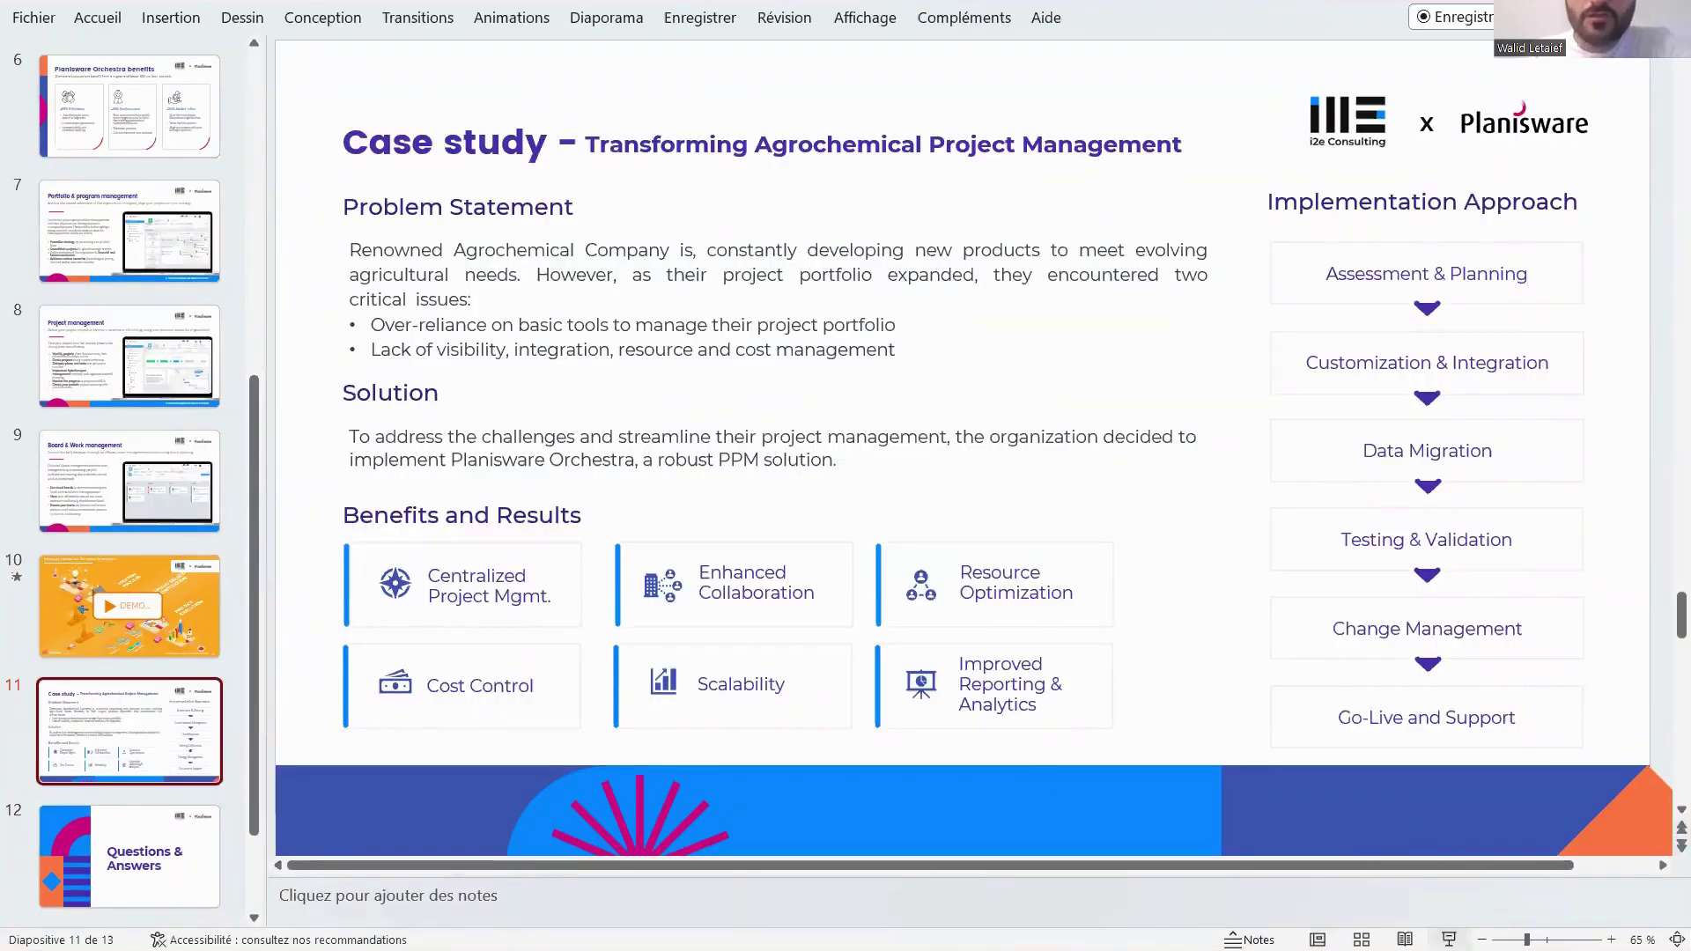
key(shift+F5)
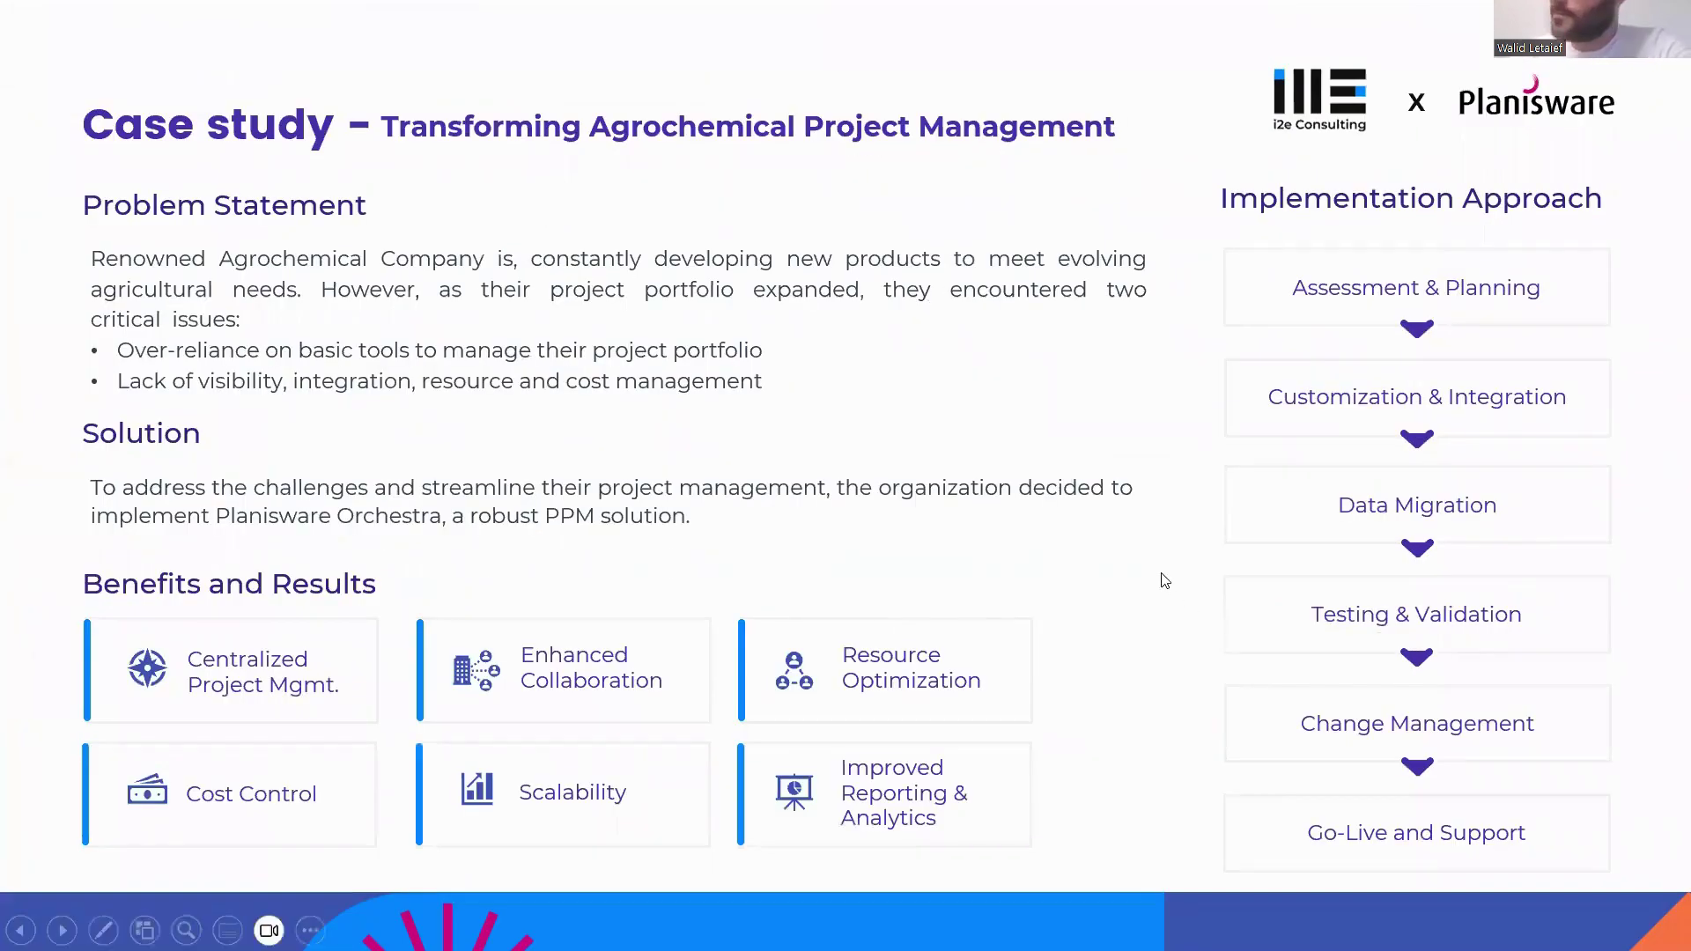